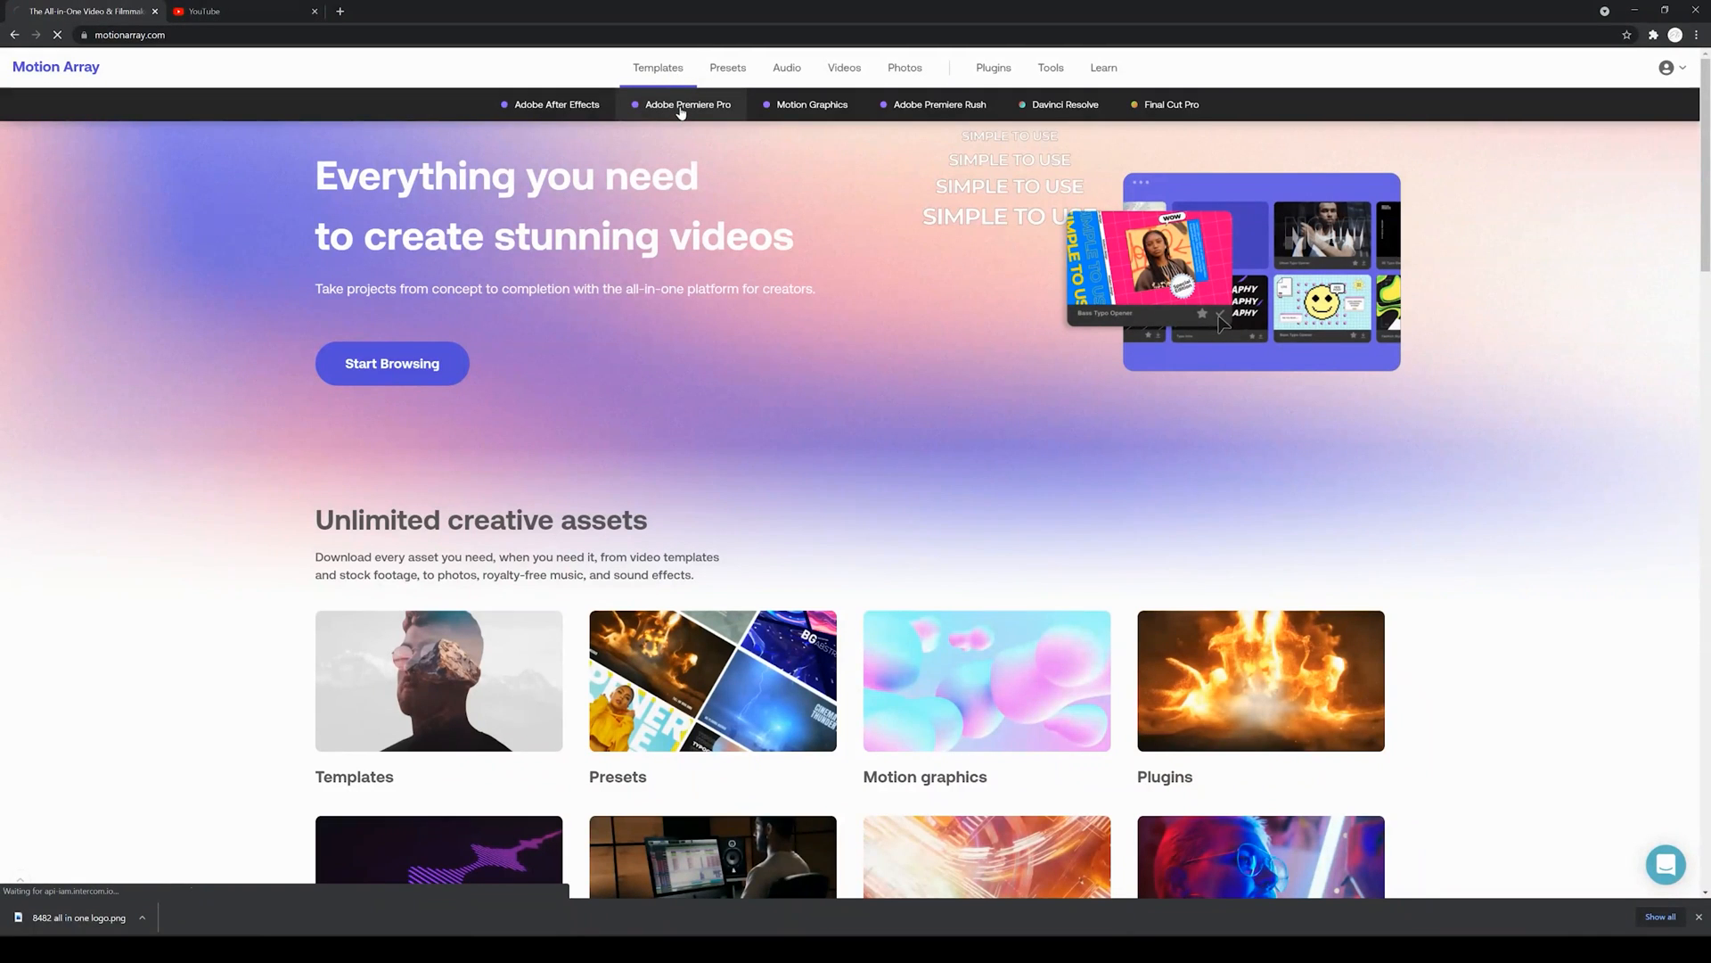
Browse the Adobe Premiere Pro templates and search them for "logo animation".
{"action": "left_click", "coordinate": [681, 105]}
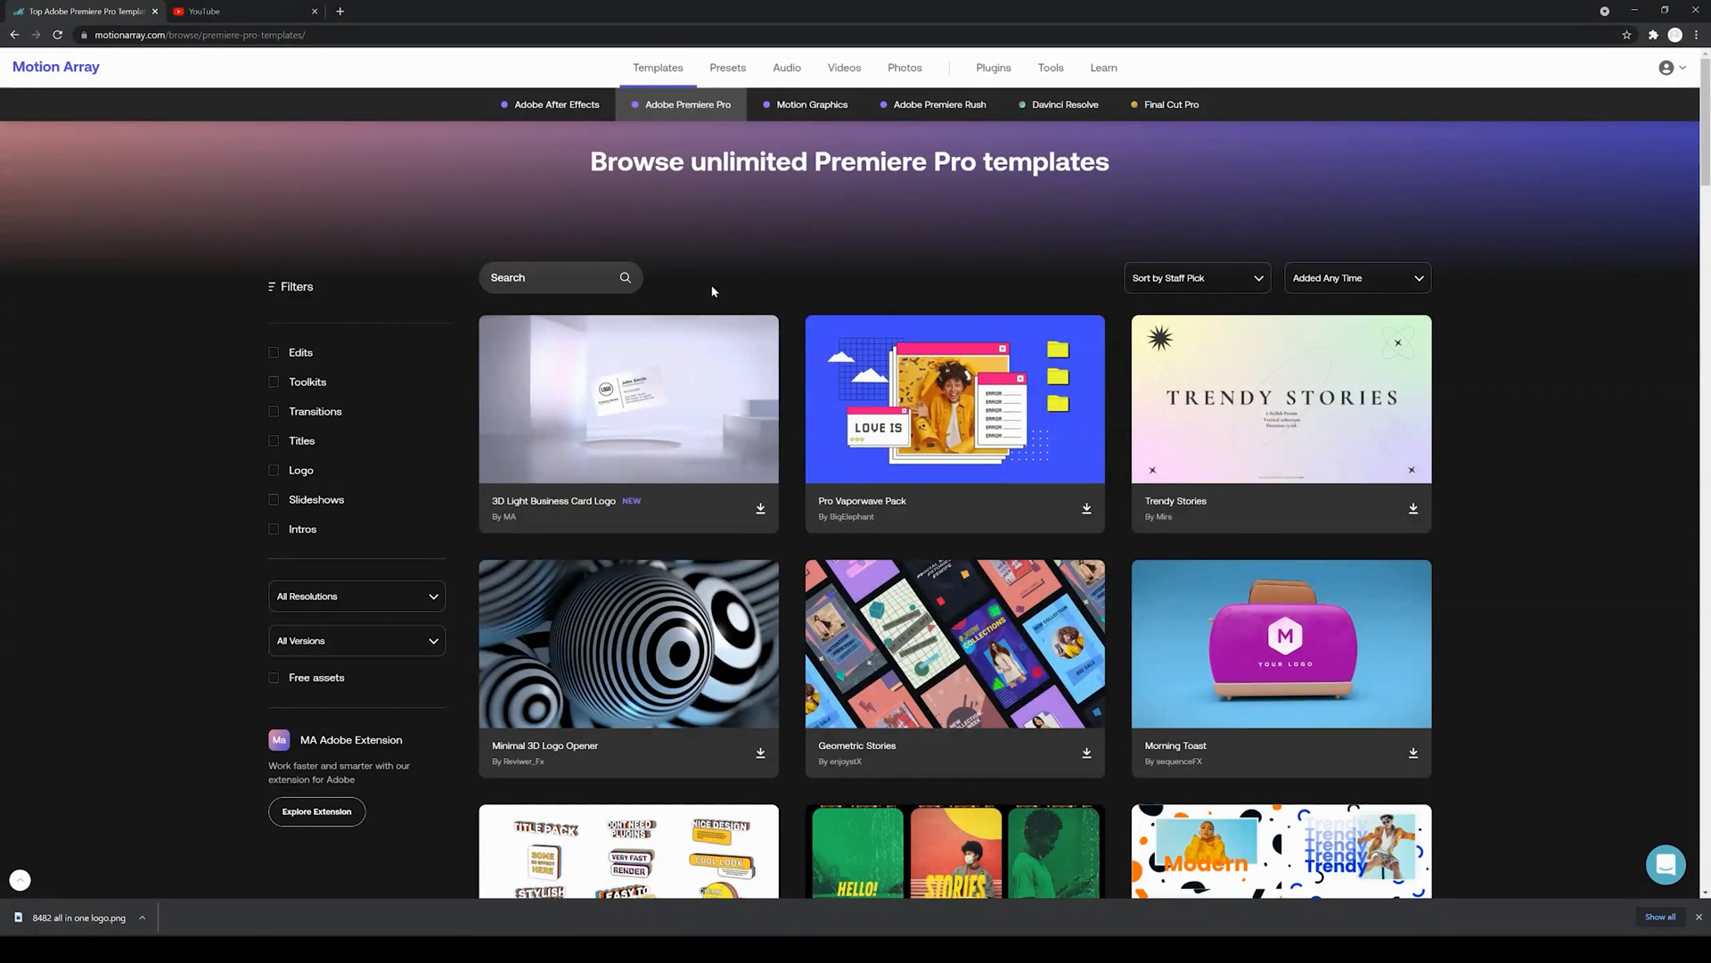
{"action": "left_click", "coordinate": [533, 282]}
{"action": "type", "text": "lo"}
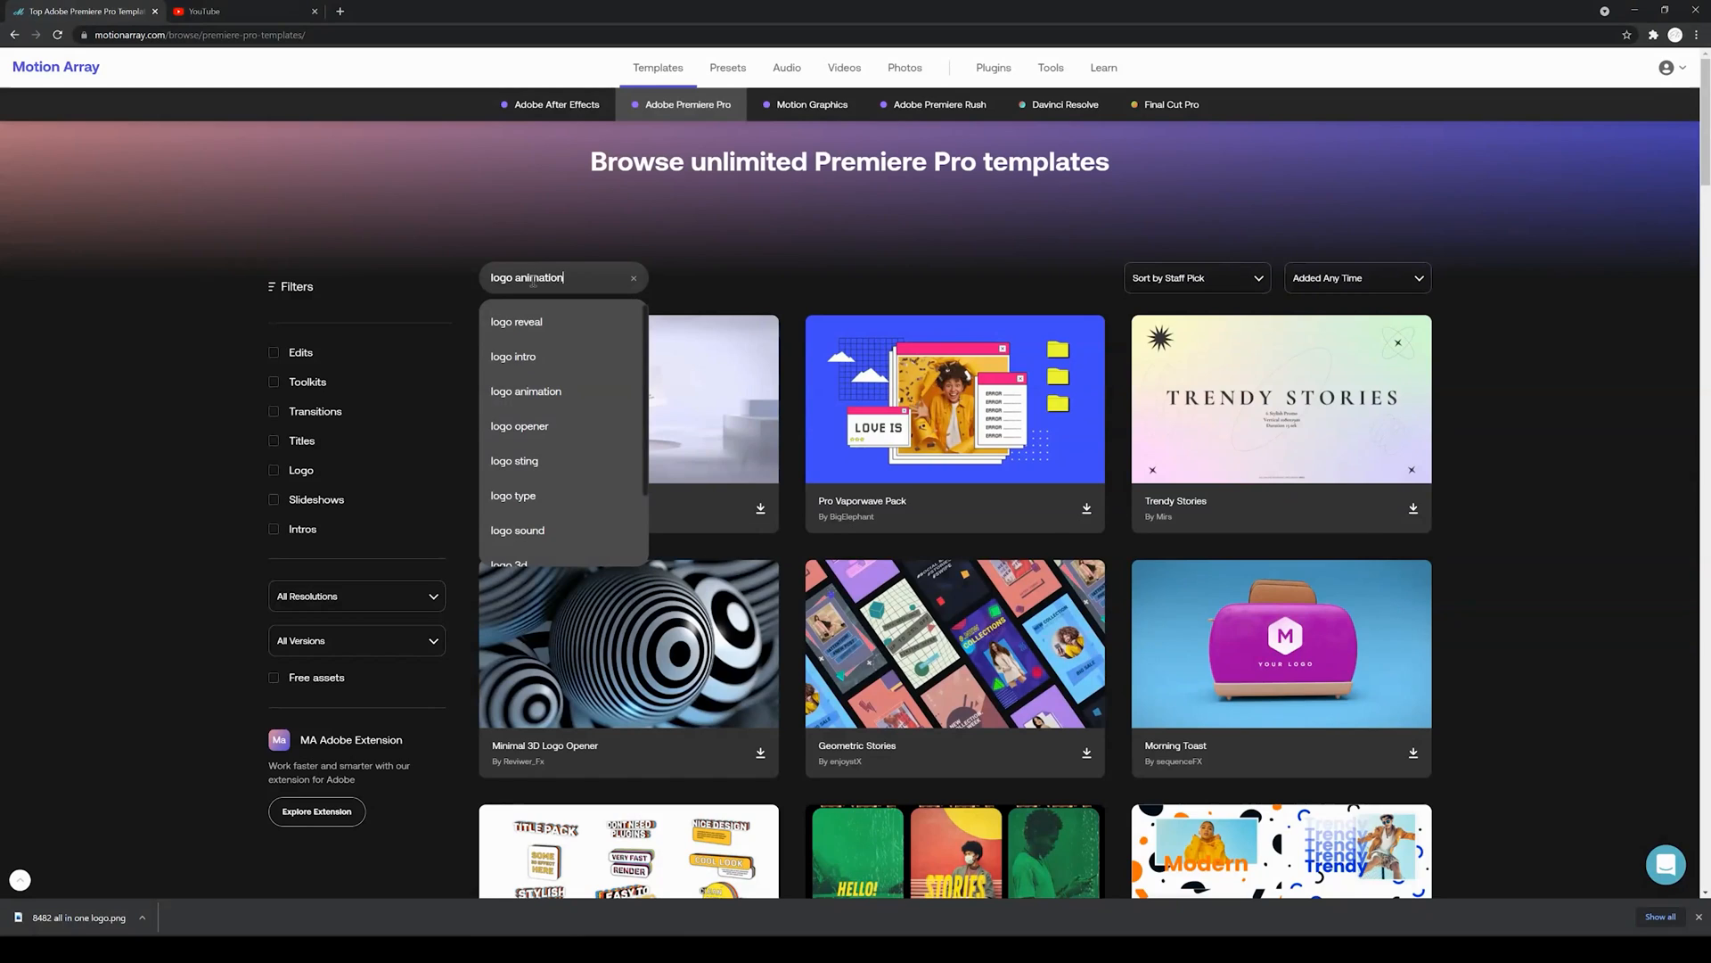
{"action": "type", "text": "go animation"}
{"action": "key", "text": "Return"}
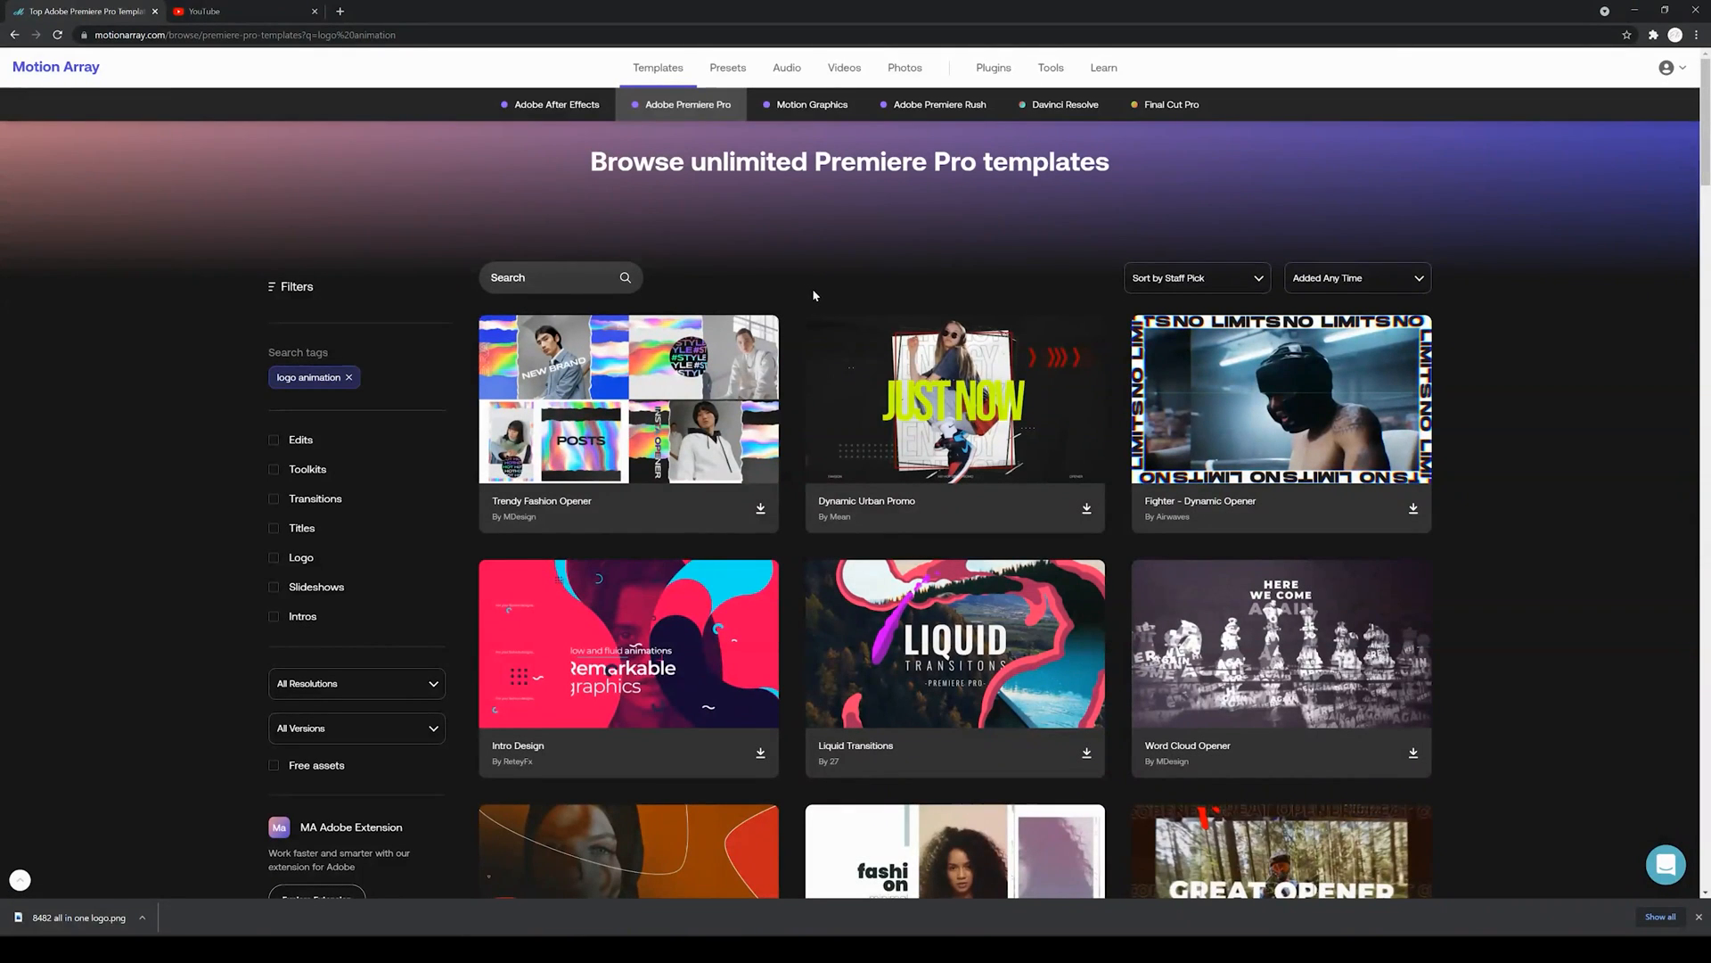
Look through the search results and filter them to the Logo category.
{"action": "scroll", "coordinate": [811, 288], "scroll_direction": "down", "scroll_amount": 2}
{"action": "scroll", "coordinate": [817, 299], "scroll_direction": "down", "scroll_amount": 8}
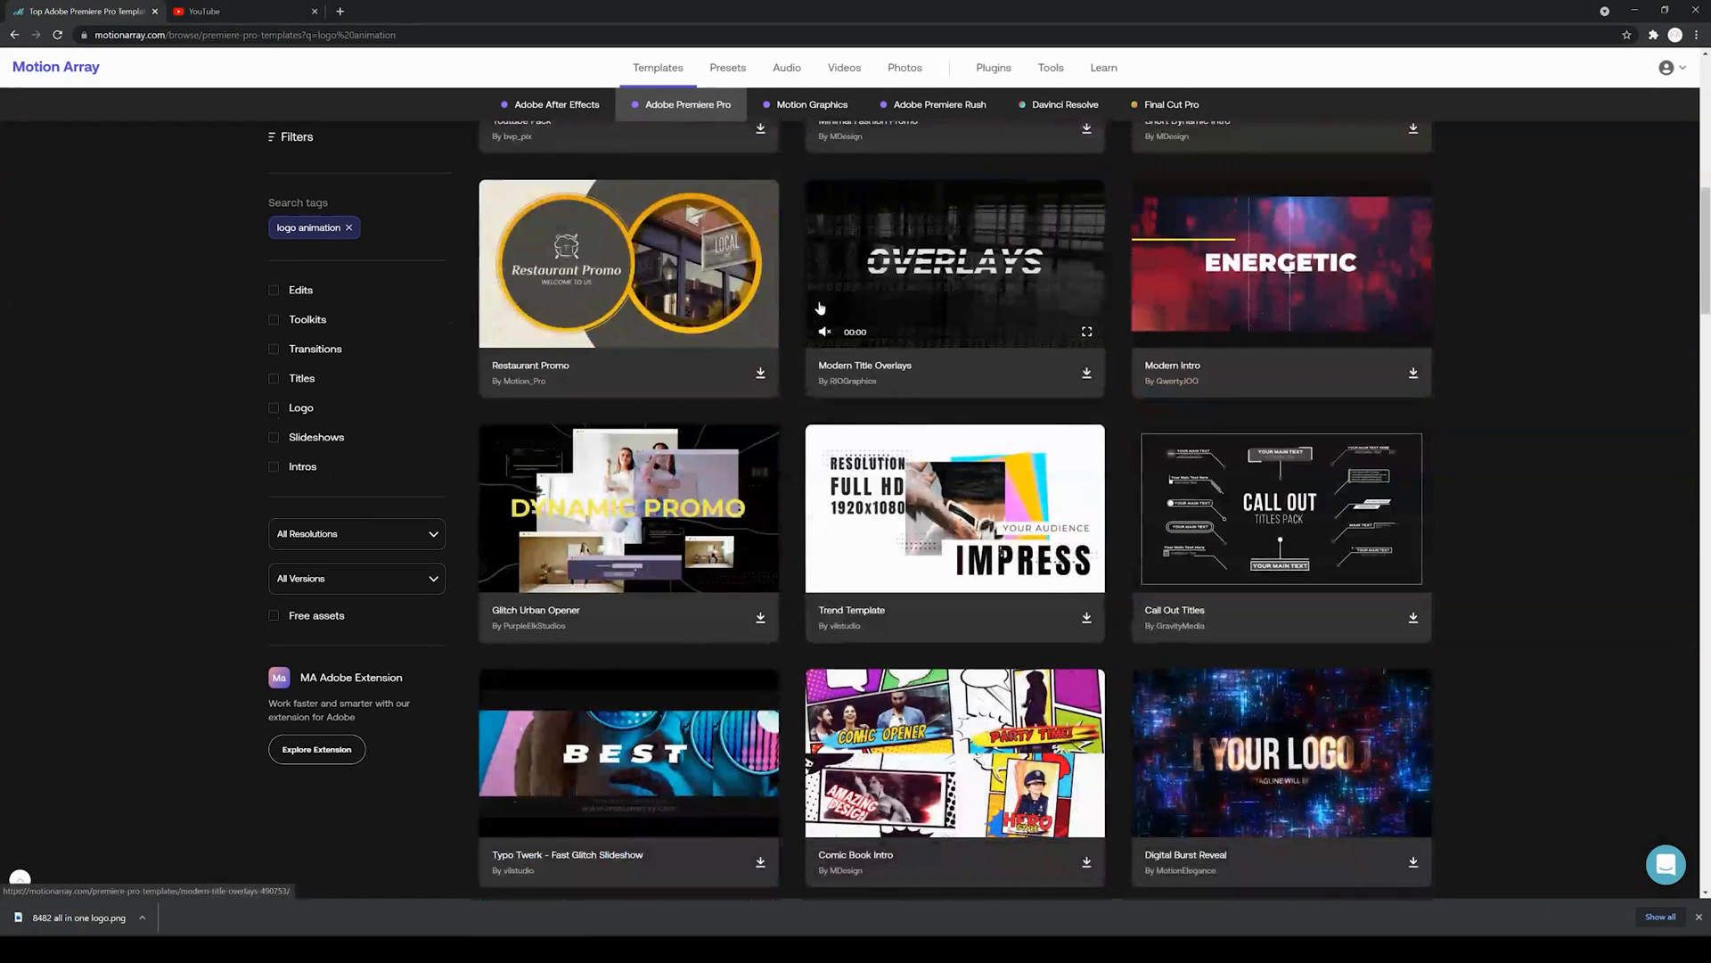
{"action": "scroll", "coordinate": [819, 308], "scroll_direction": "up", "scroll_amount": 10}
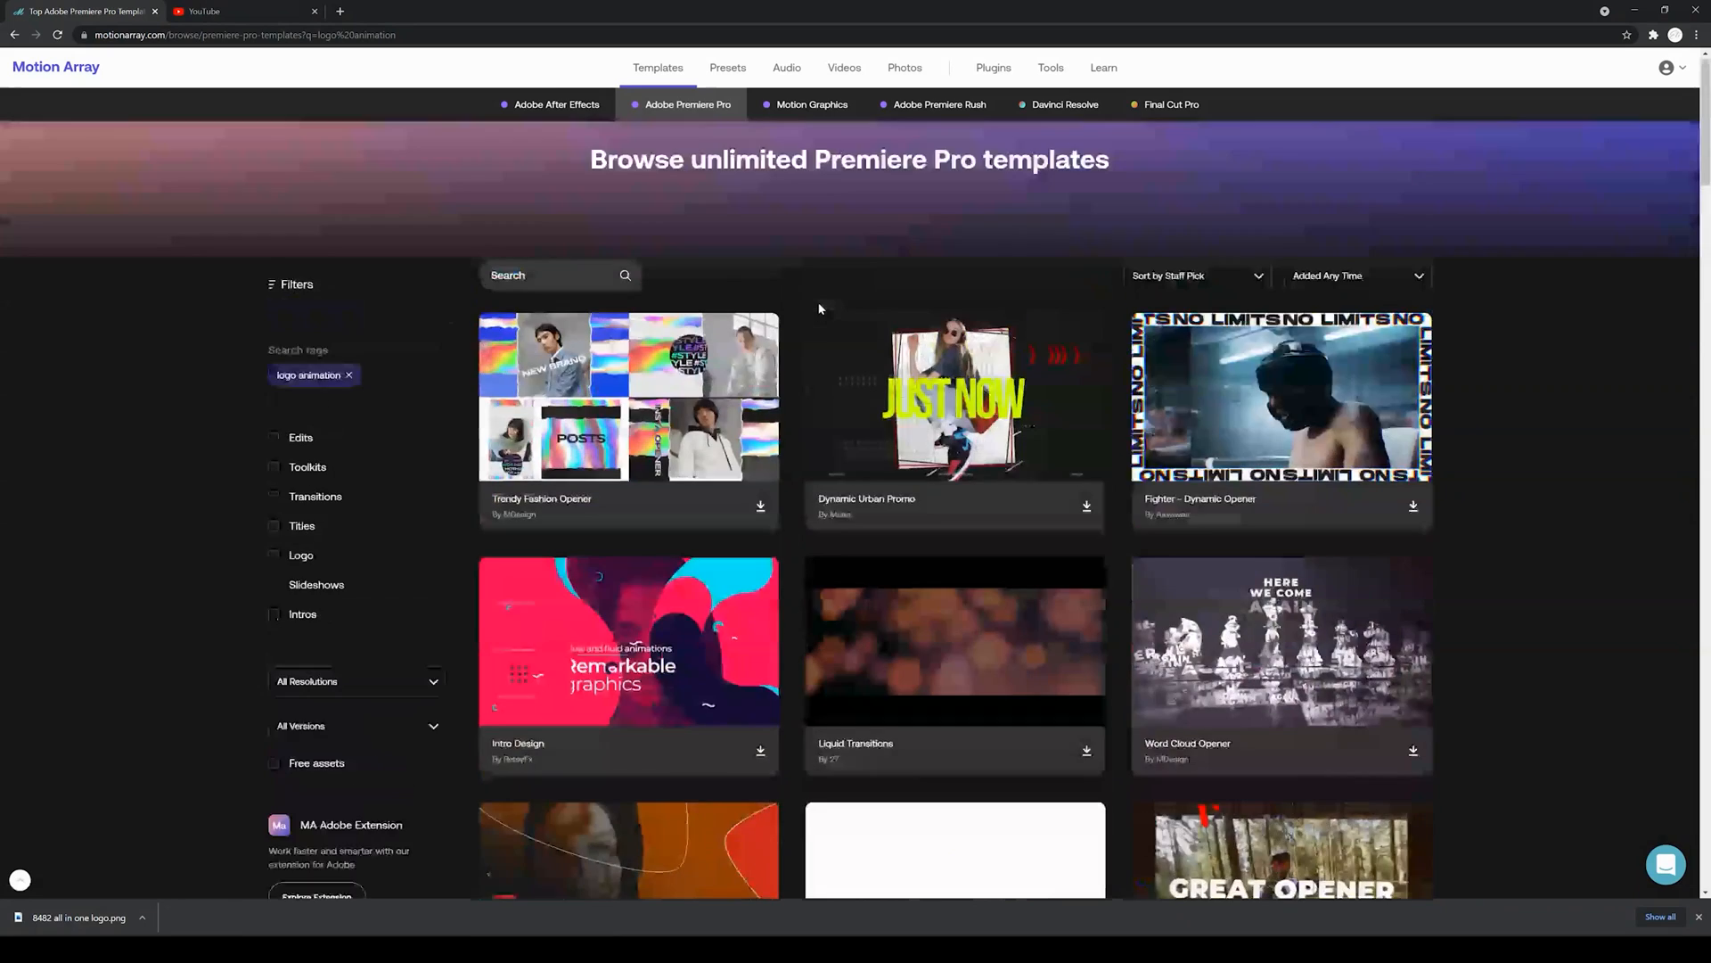
{"action": "left_click", "coordinate": [557, 277]}
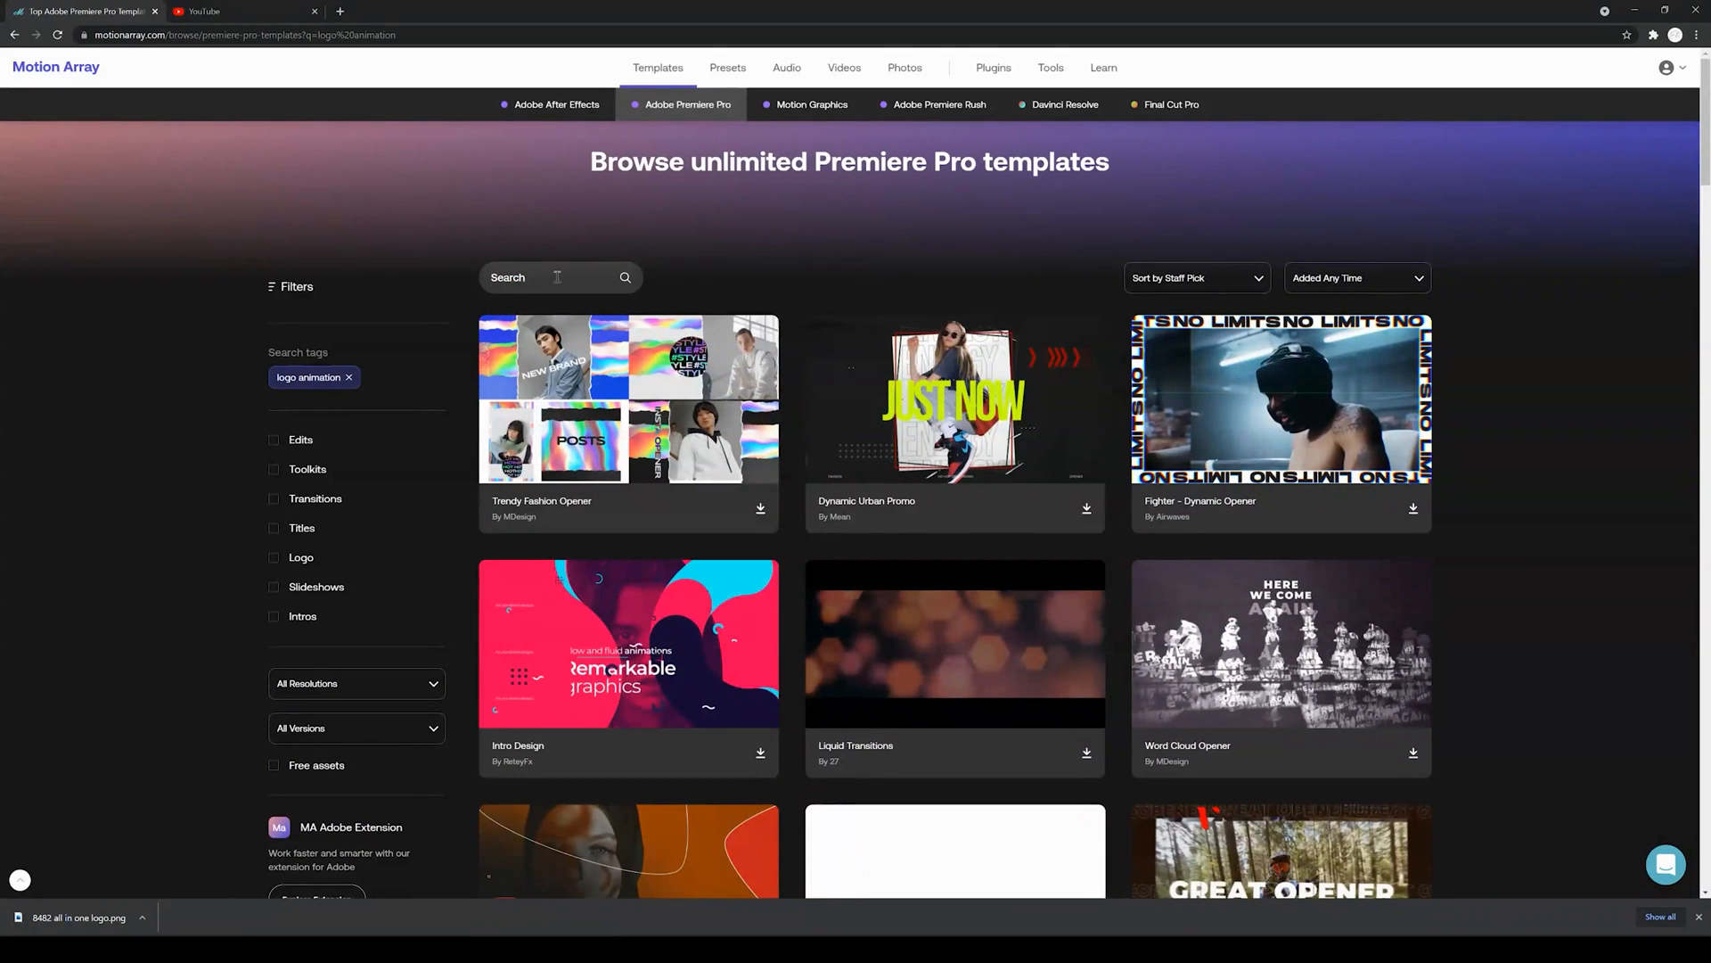
{"action": "left_click", "coordinate": [273, 559]}
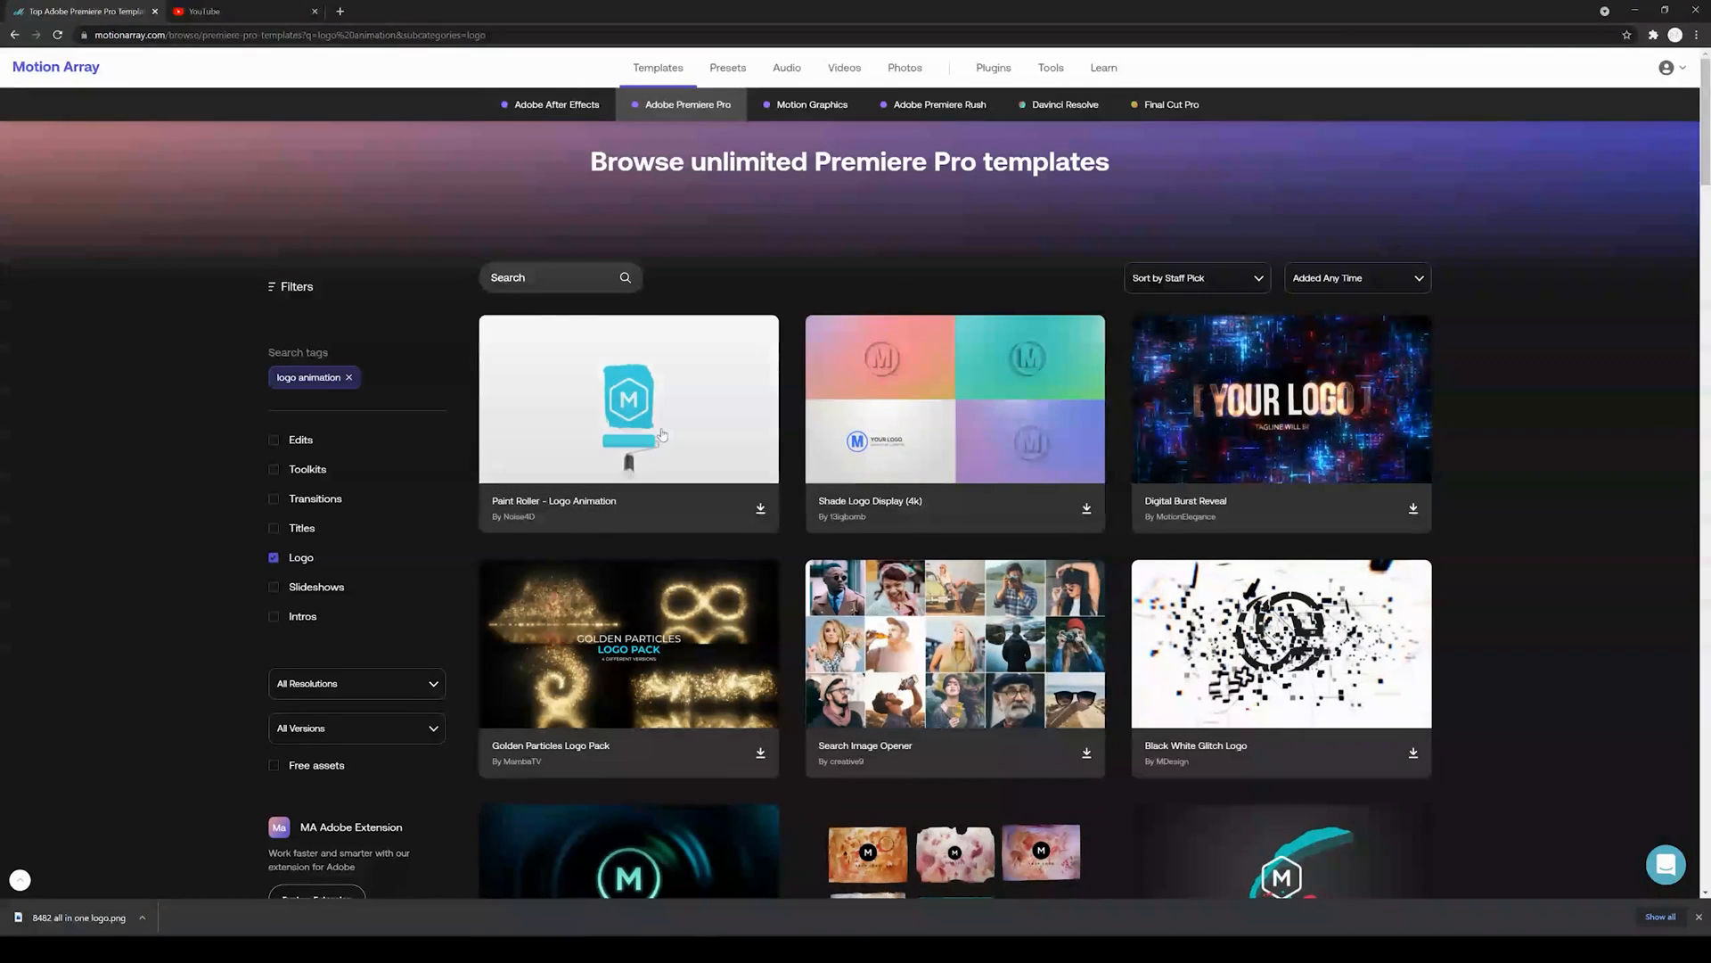
Preview several logo templates and open the Clean Logo template that shows the Motion Array logos.
{"action": "mouse_move", "coordinate": [648, 407]}
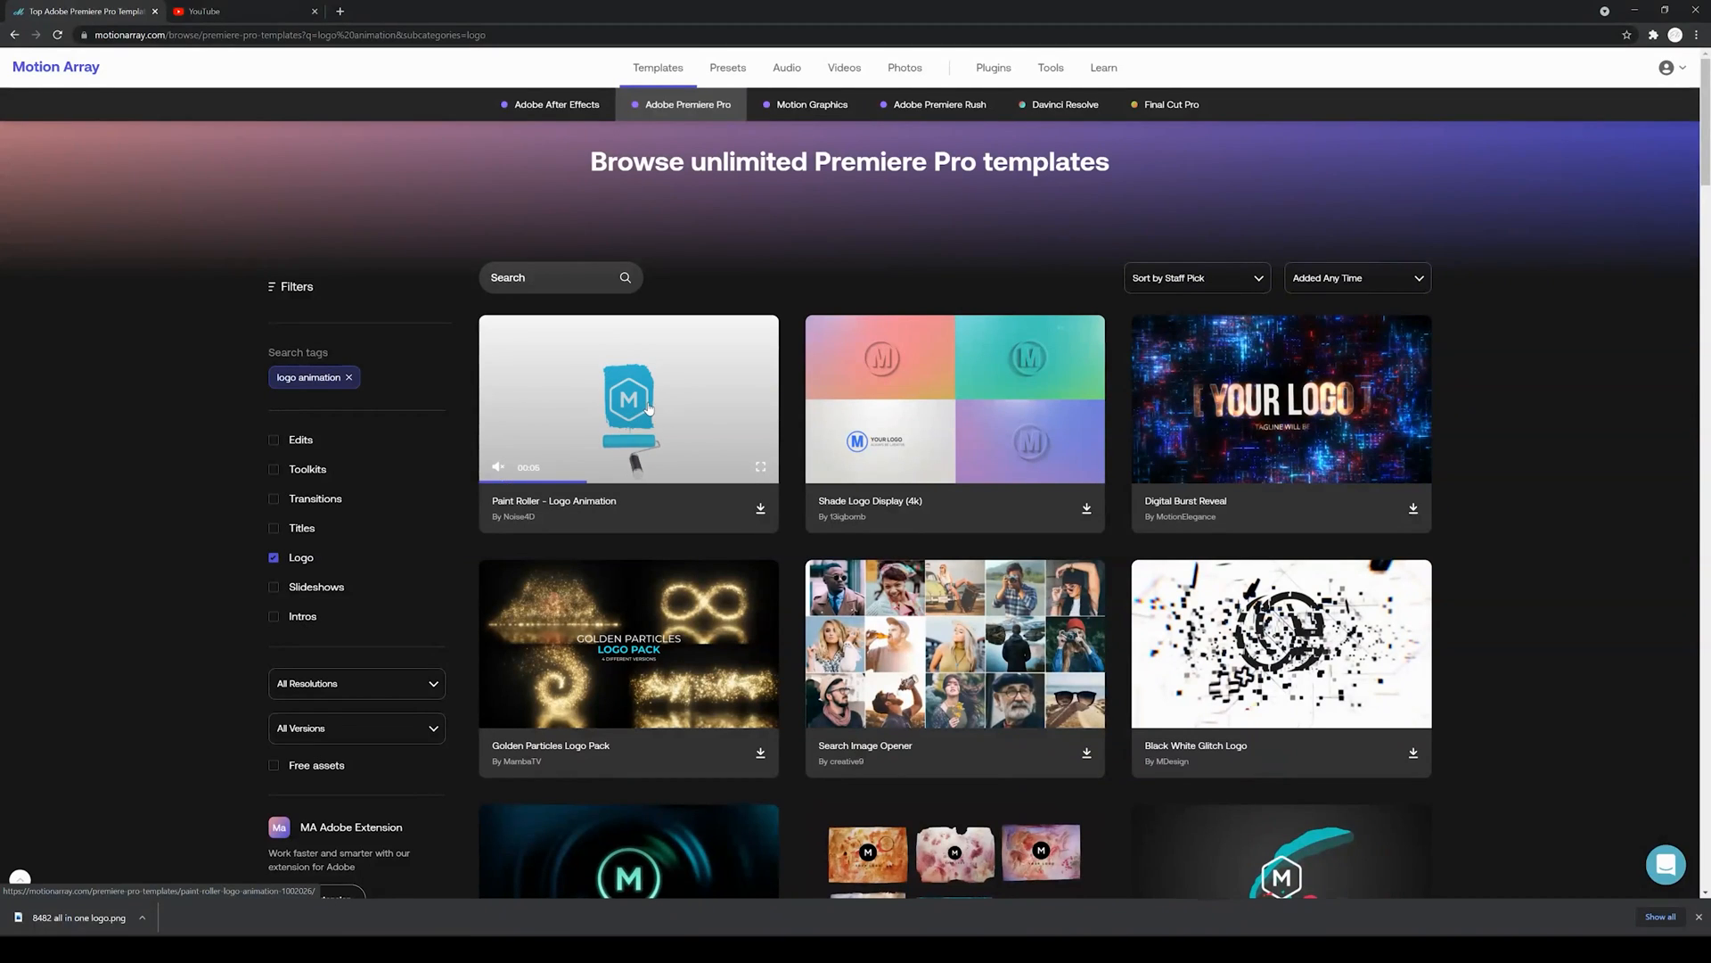
{"action": "mouse_move", "coordinate": [1274, 399]}
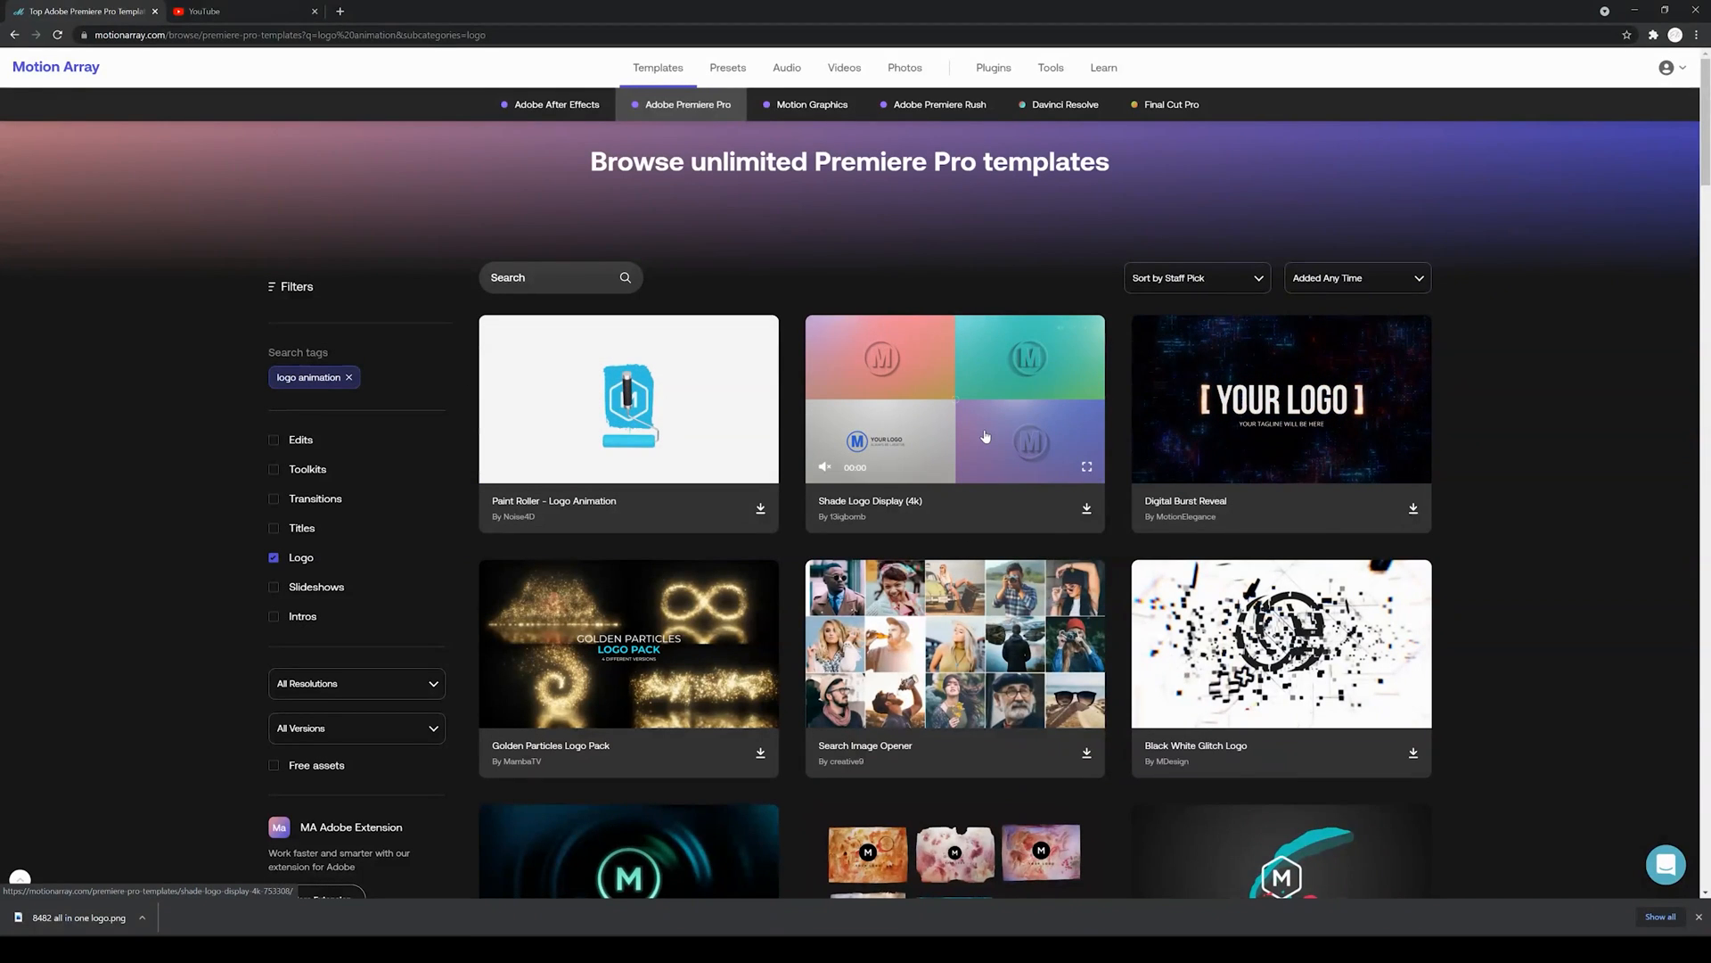
{"action": "scroll", "coordinate": [962, 410], "scroll_direction": "down", "scroll_amount": 4}
{"action": "scroll", "coordinate": [992, 460], "scroll_direction": "down", "scroll_amount": 7}
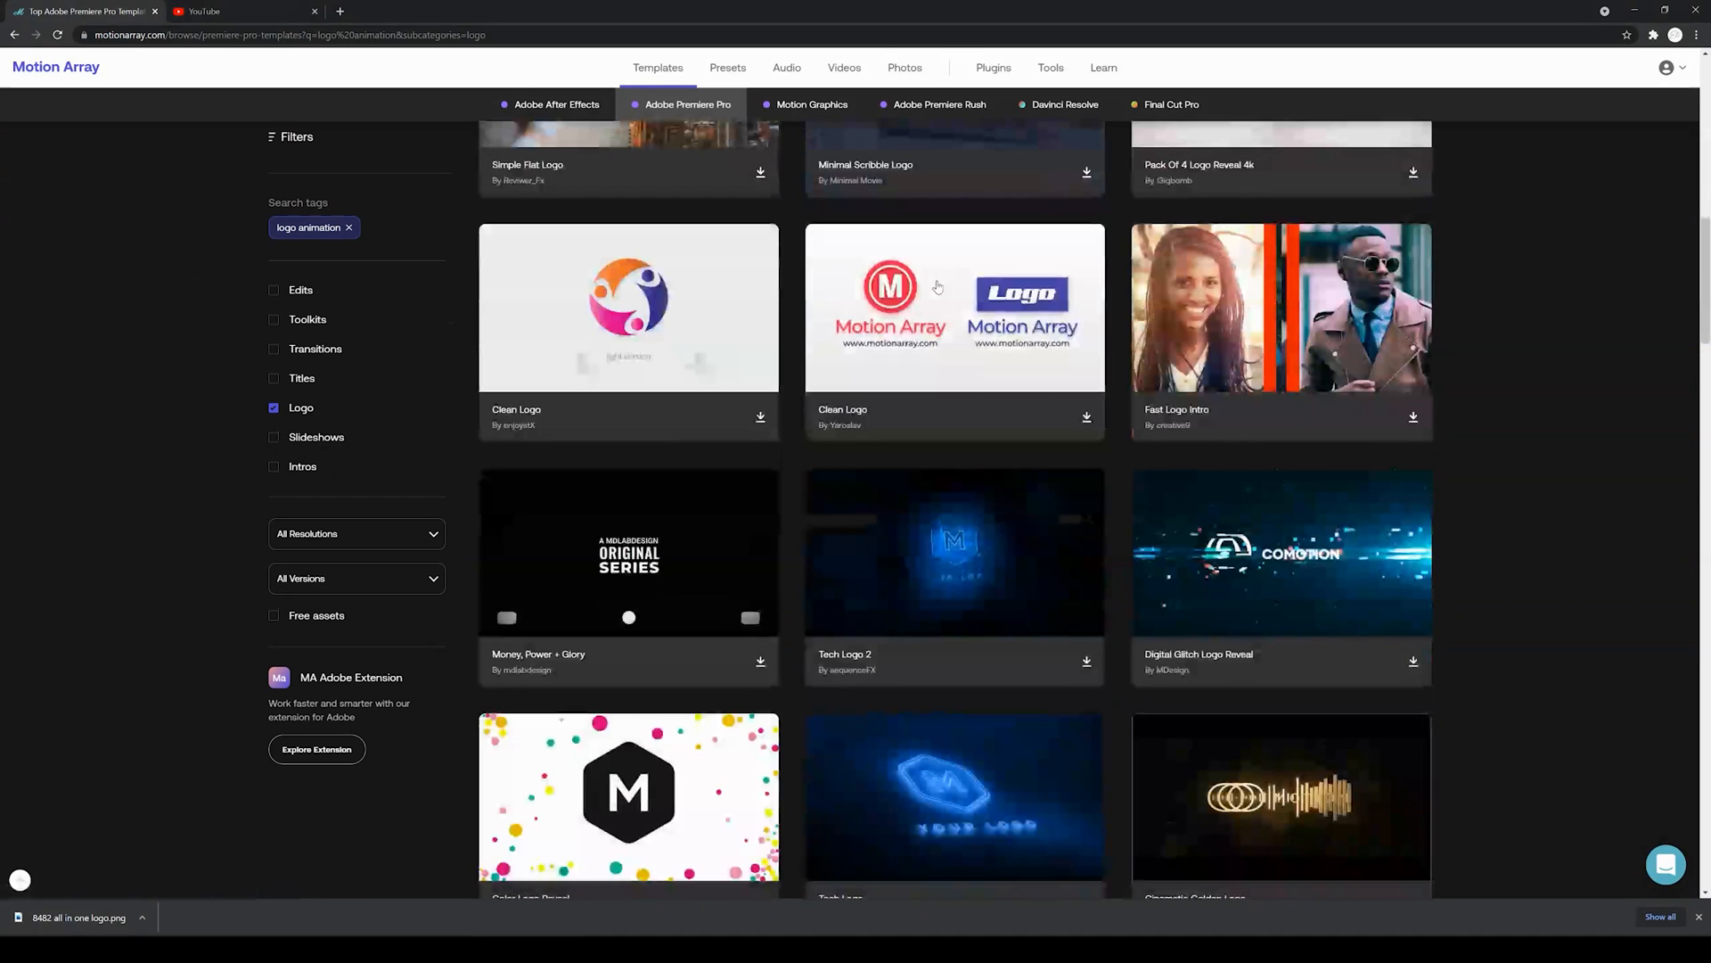
{"action": "mouse_move", "coordinate": [939, 295]}
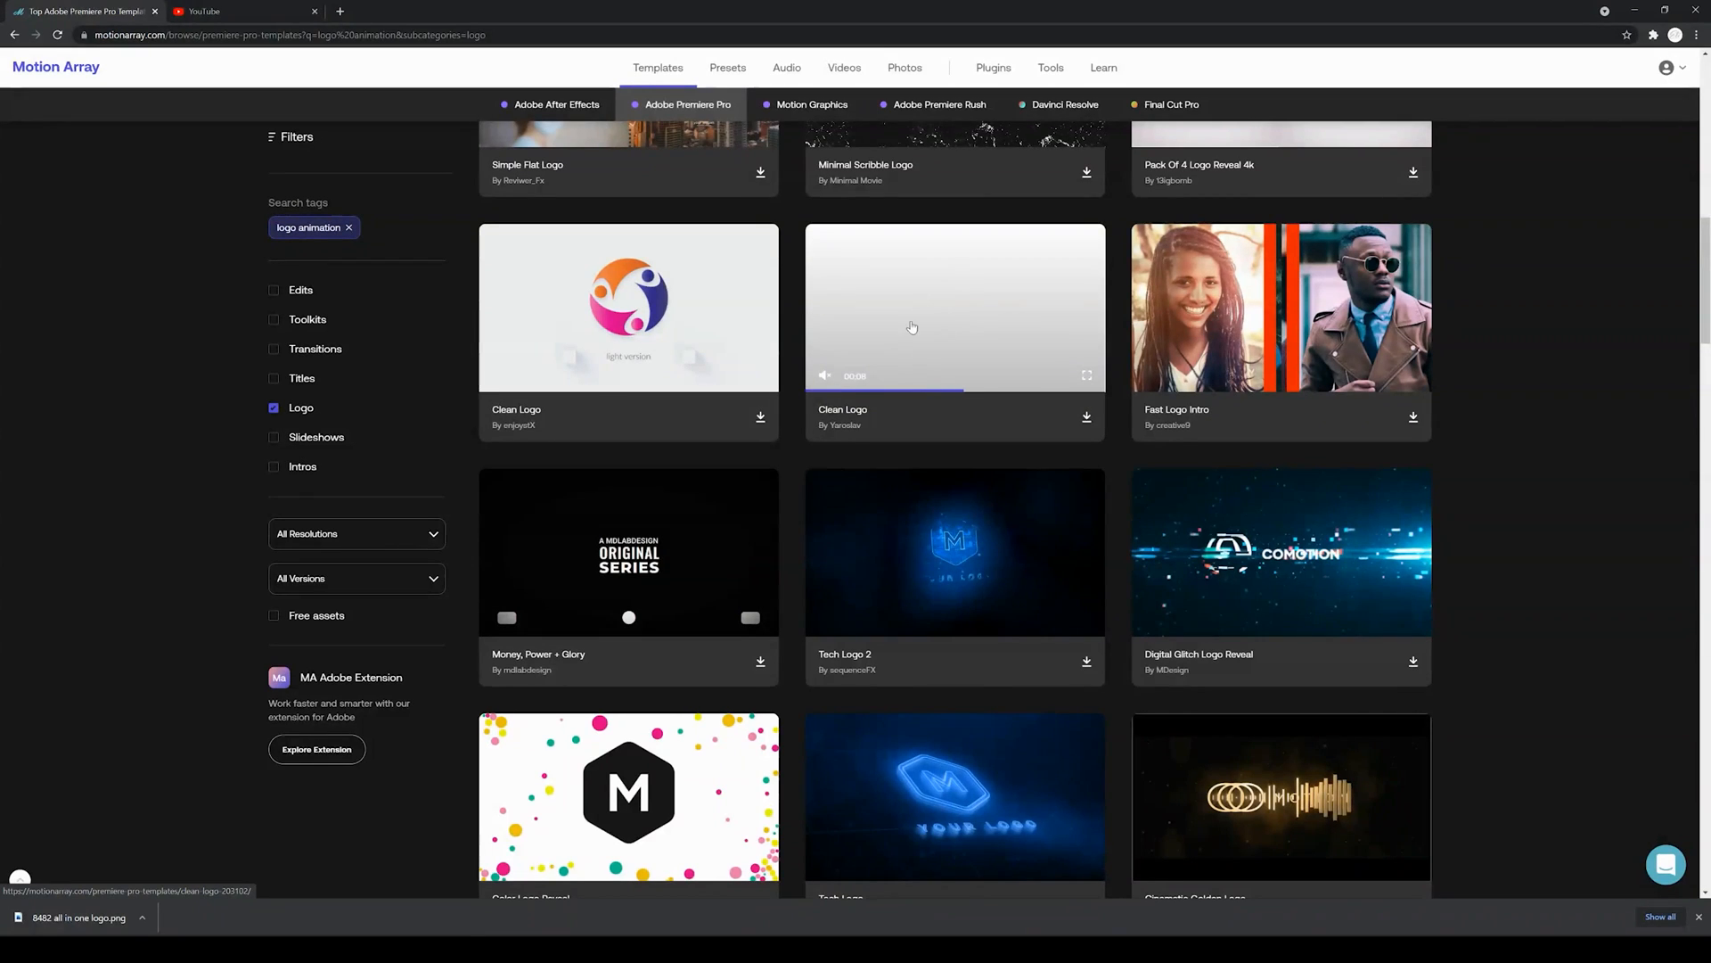
{"action": "left_click", "coordinate": [1086, 420]}
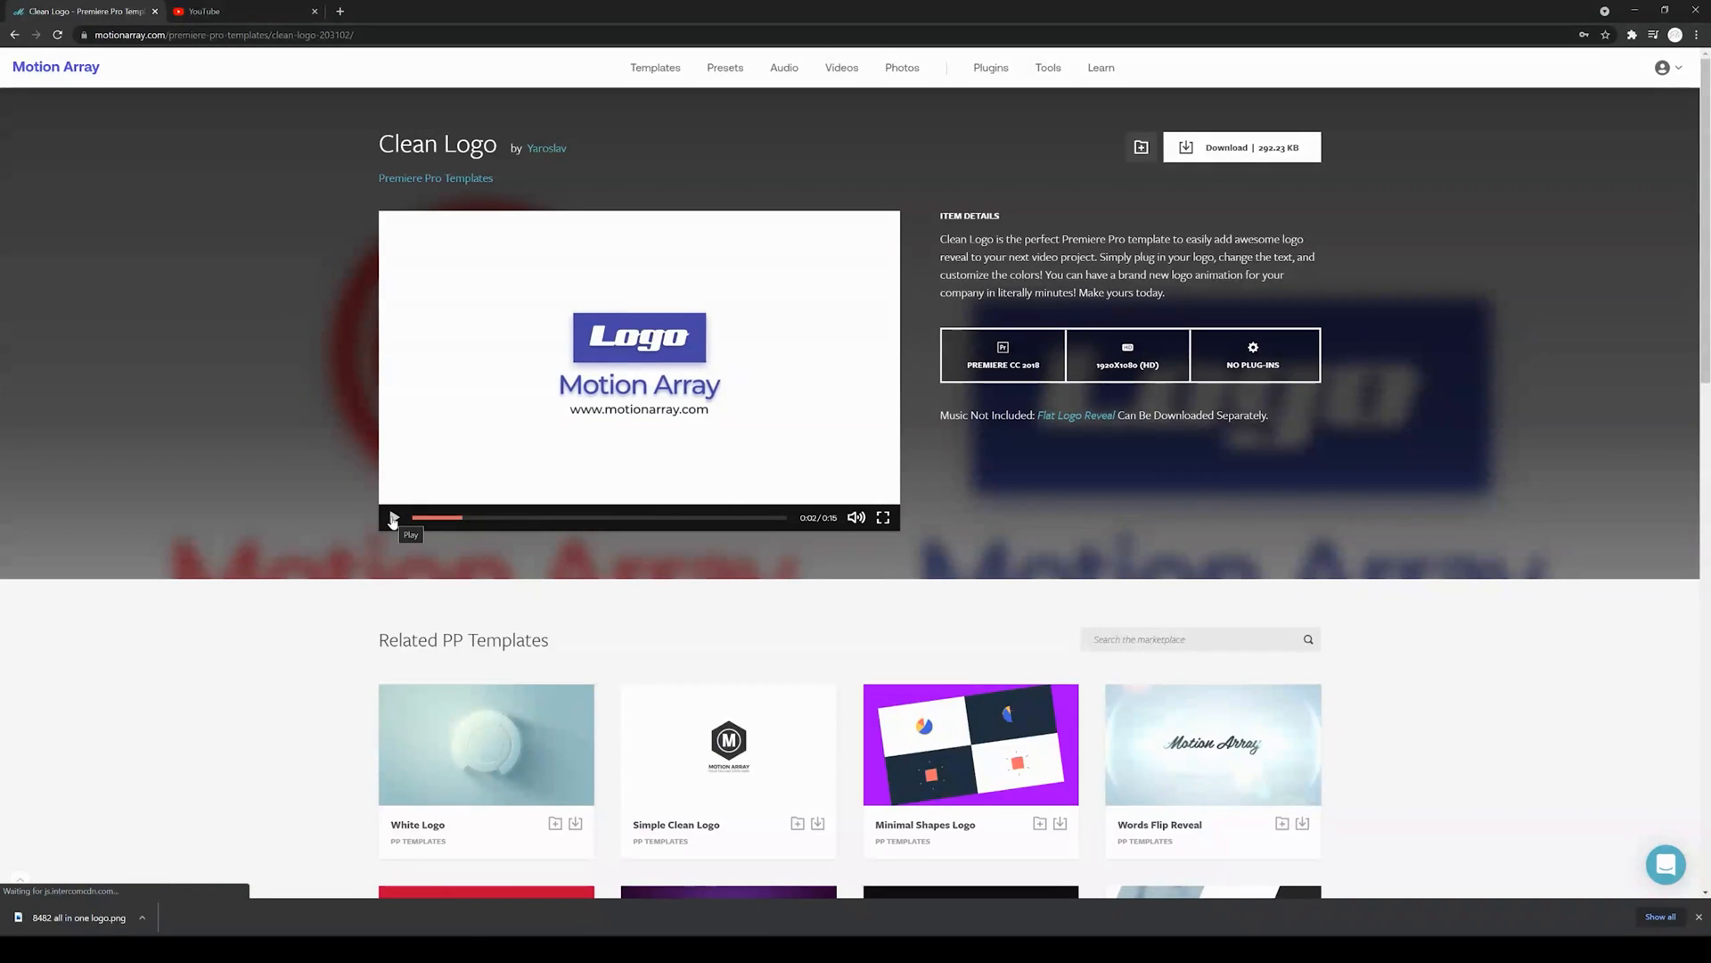
Open the template's linked Flat Logo Reveal music in a new browser tab and save its zip to Downloads.
{"action": "right_click", "coordinate": [1072, 423]}
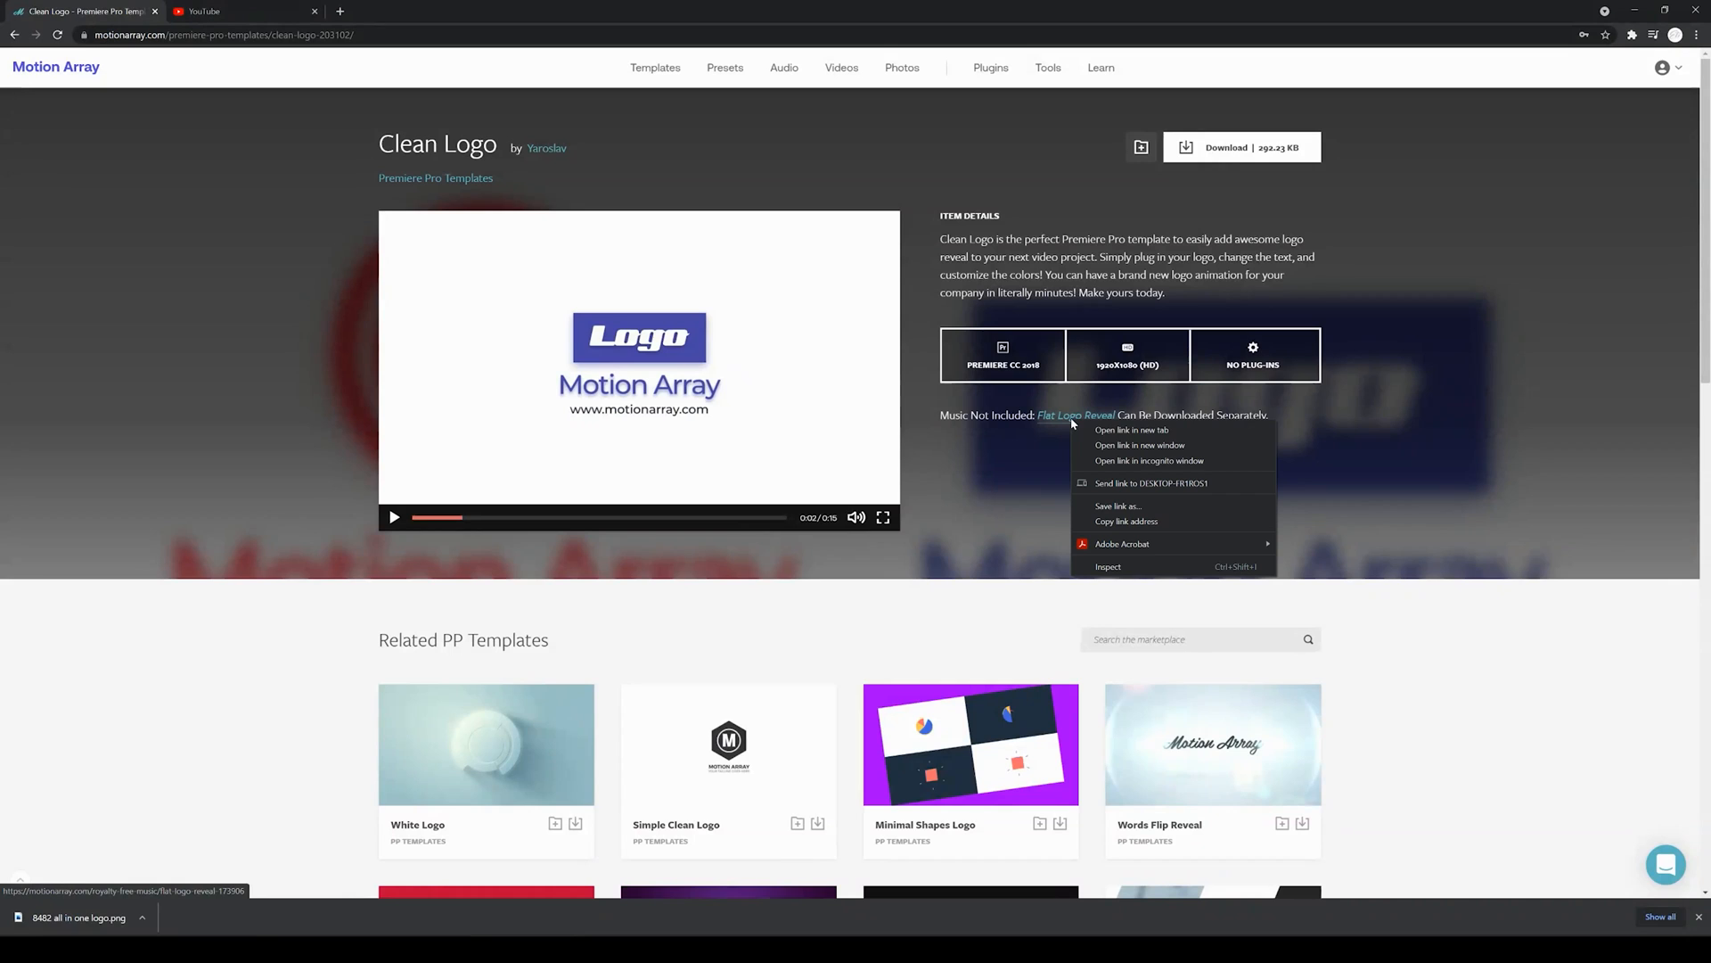
{"action": "left_click", "coordinate": [1124, 433]}
{"action": "left_click", "coordinate": [250, 12]}
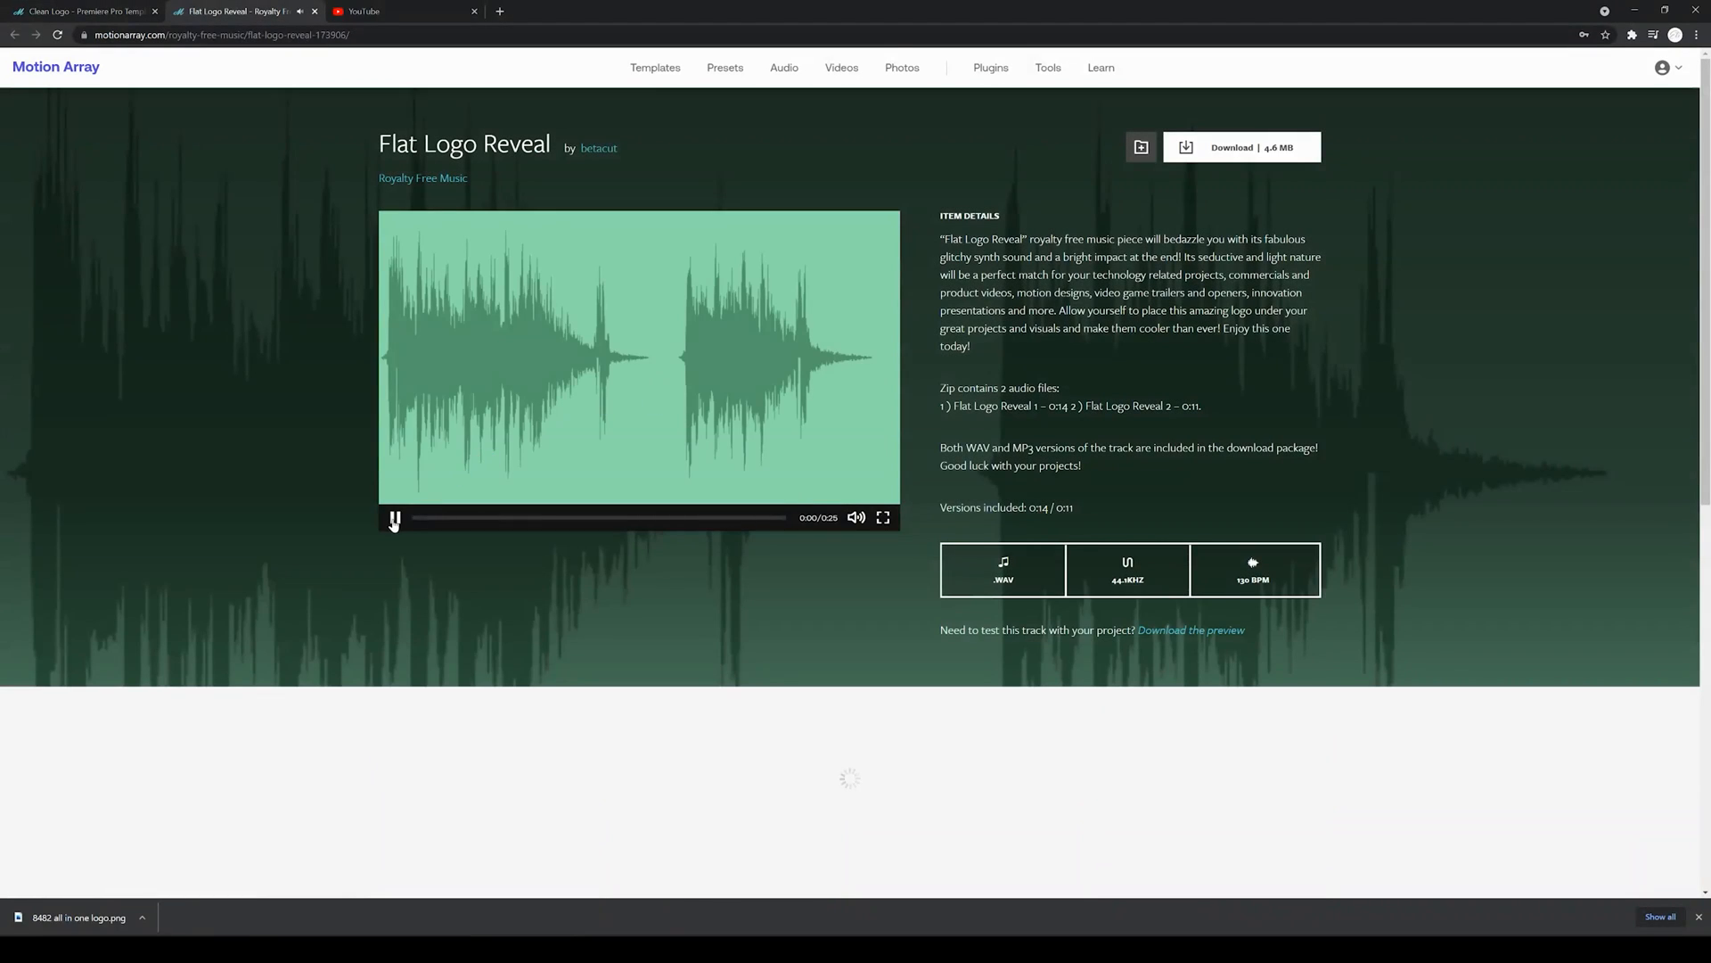
{"action": "left_click", "coordinate": [394, 519]}
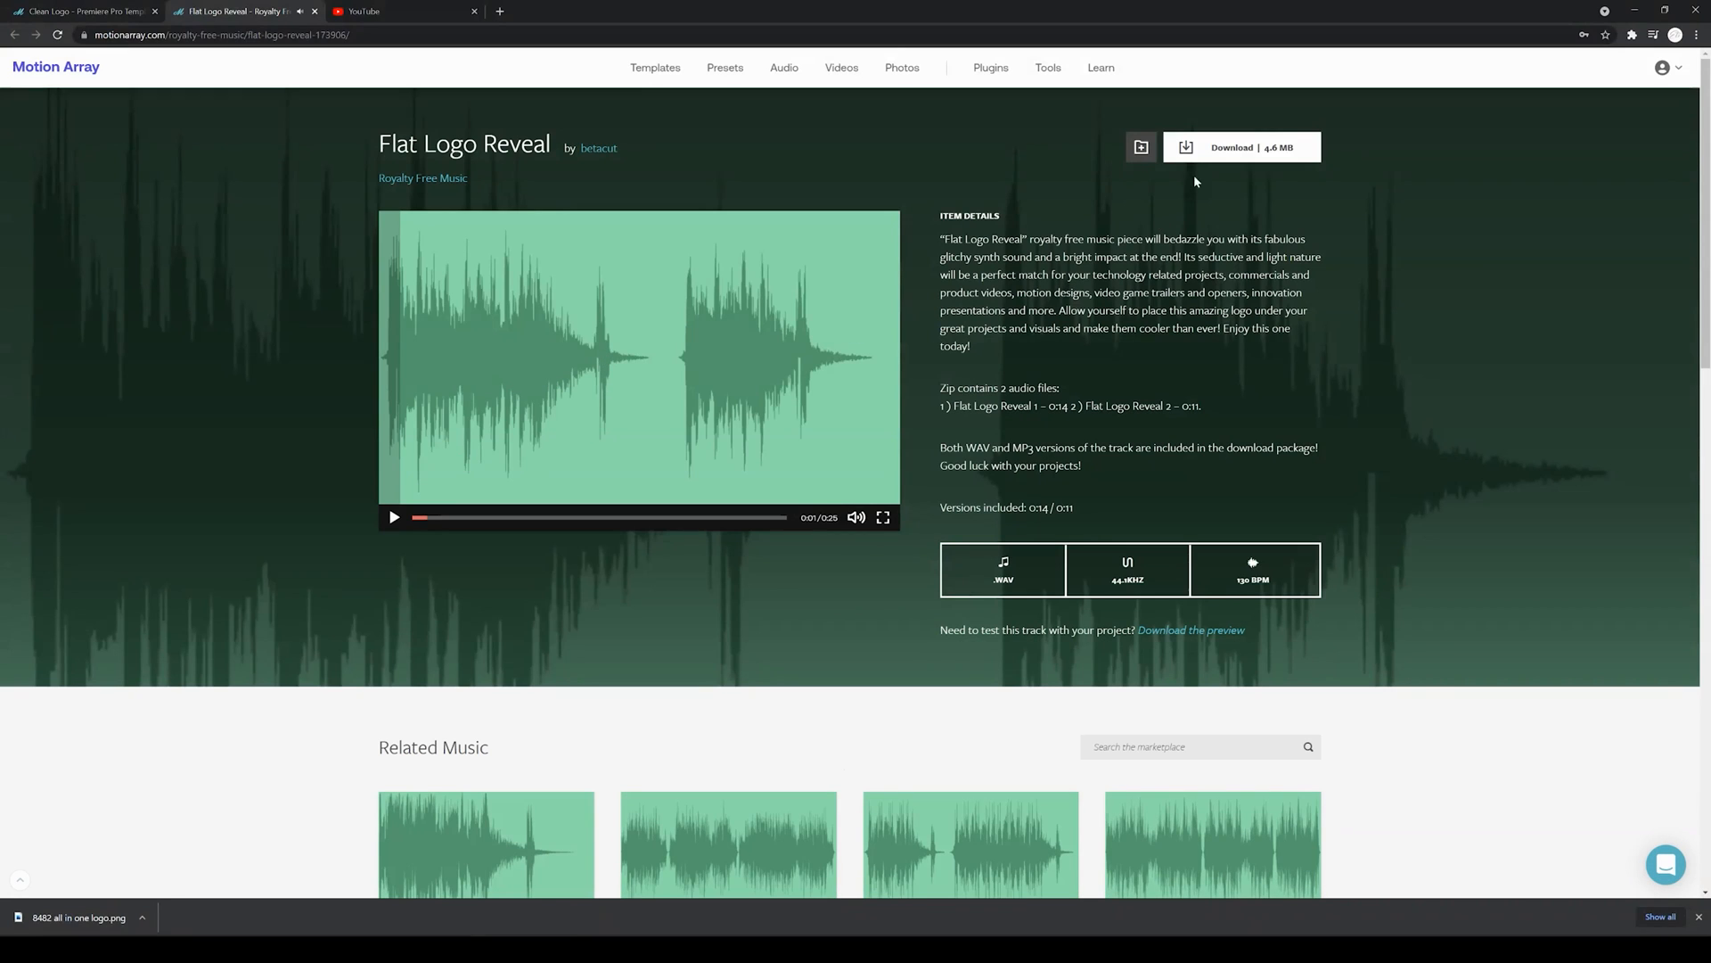
{"action": "left_click", "coordinate": [1222, 153]}
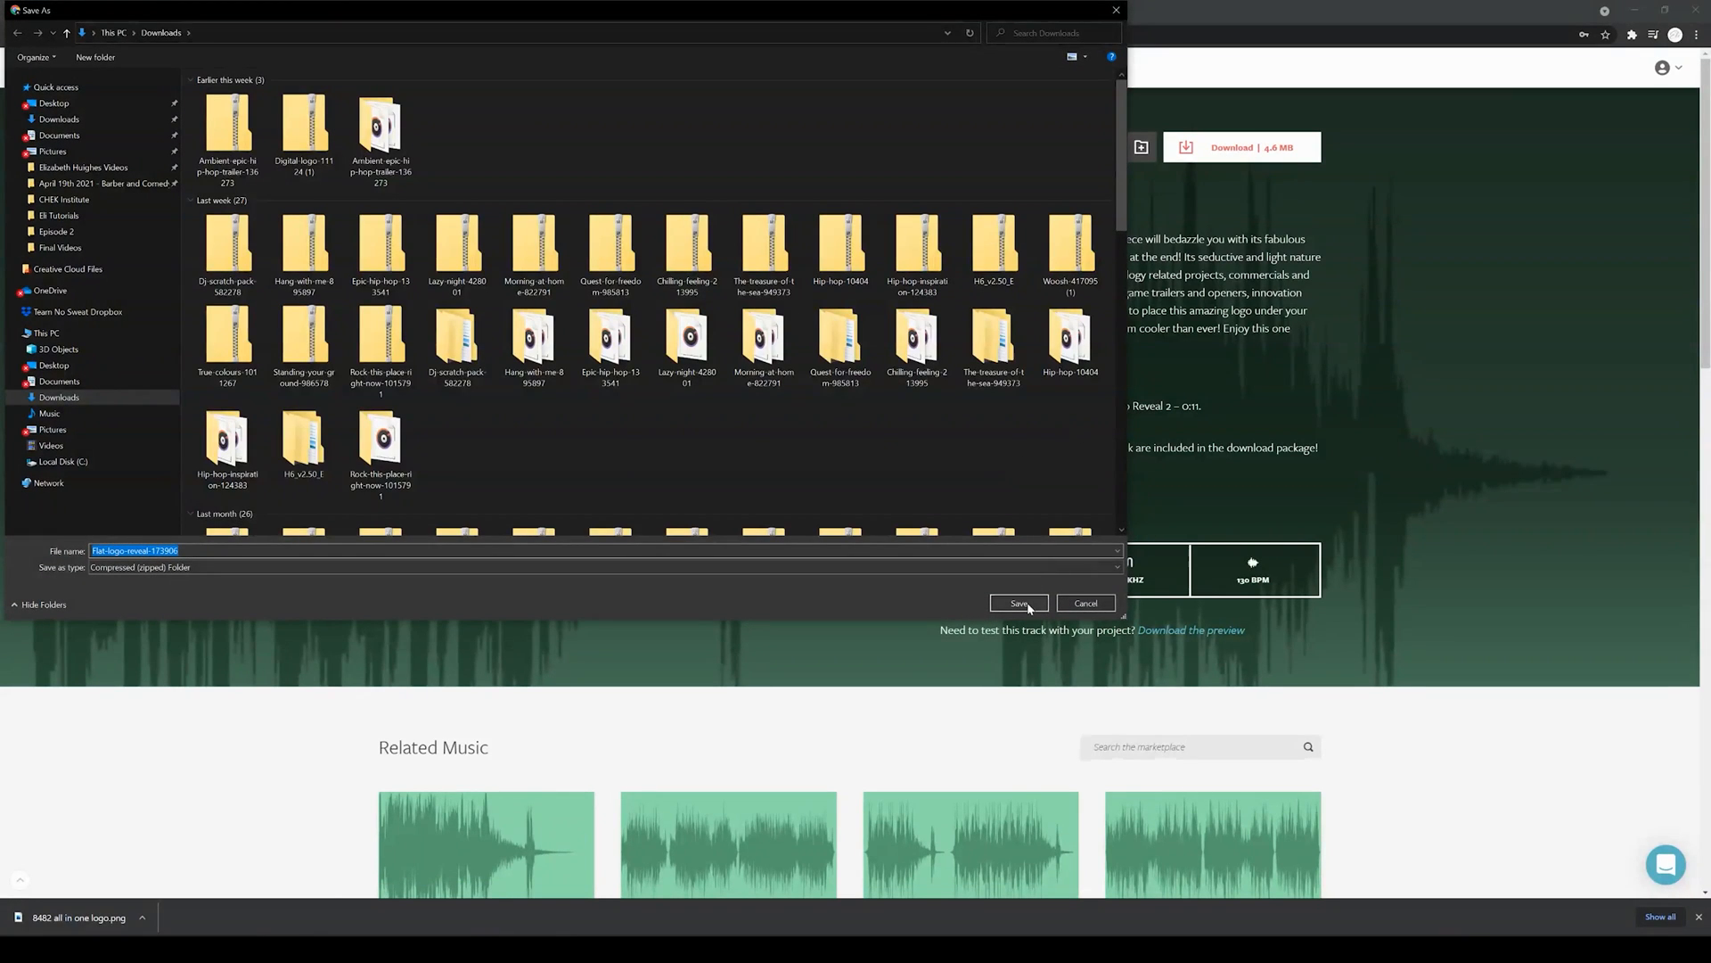
{"action": "left_click", "coordinate": [1020, 604]}
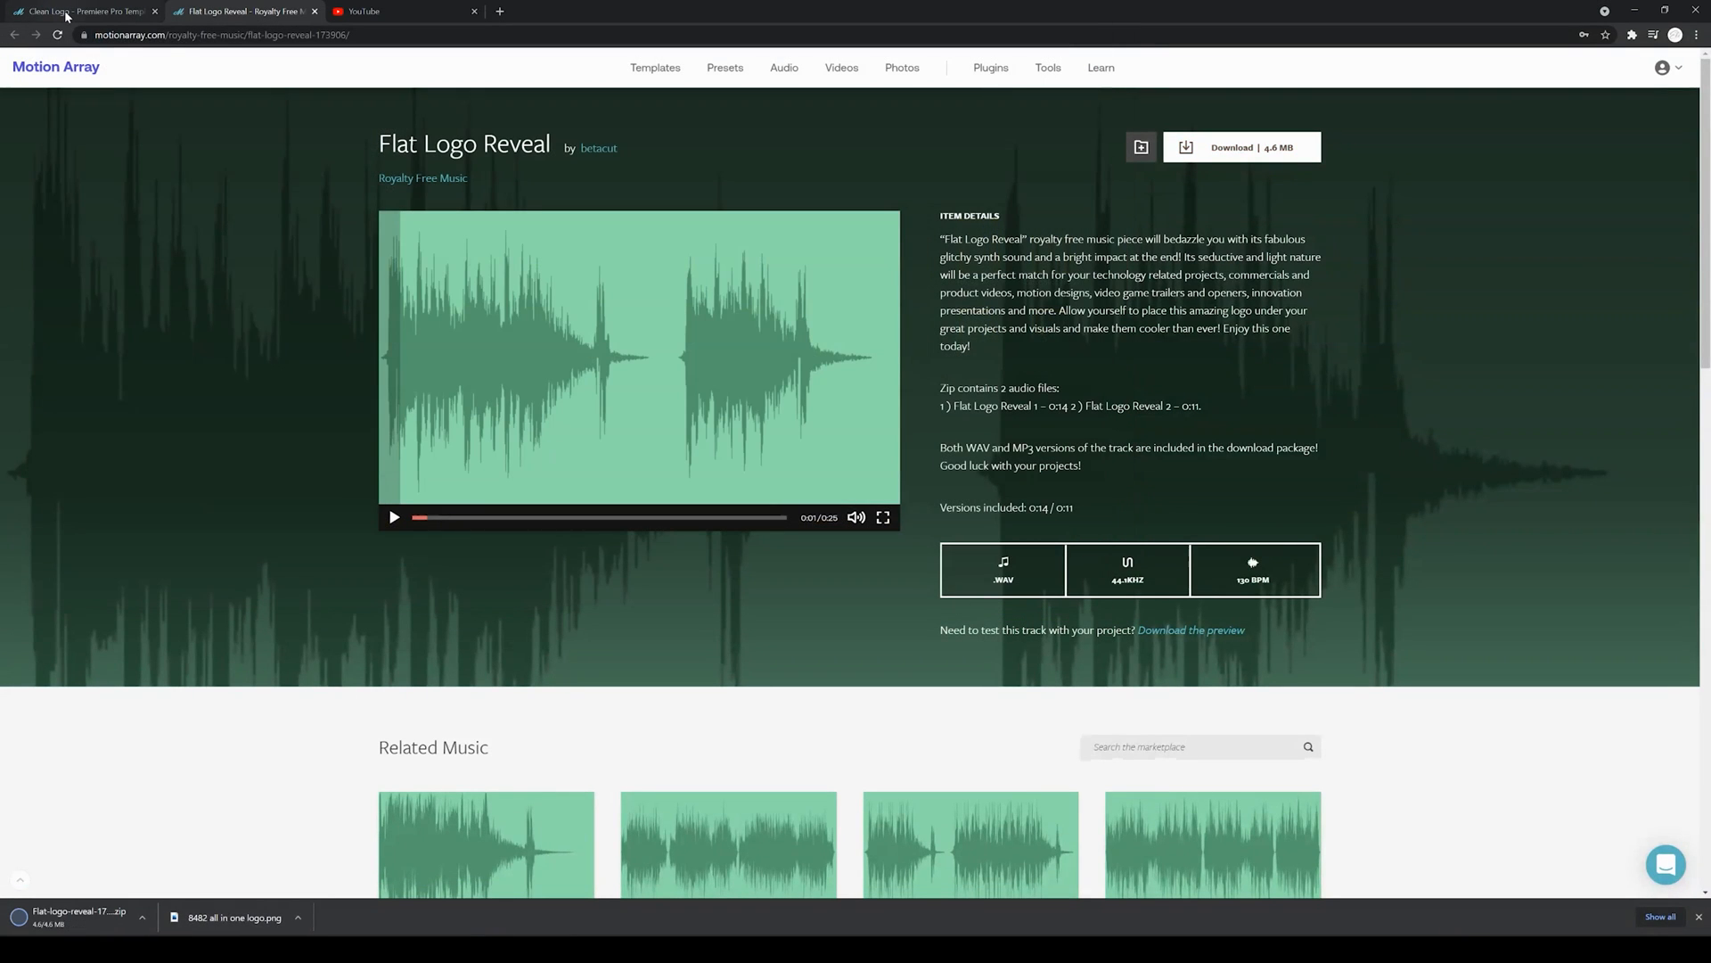
Return to the Clean Logo template page and save the template's zip to the Downloads folder.
{"action": "left_click", "coordinate": [67, 12]}
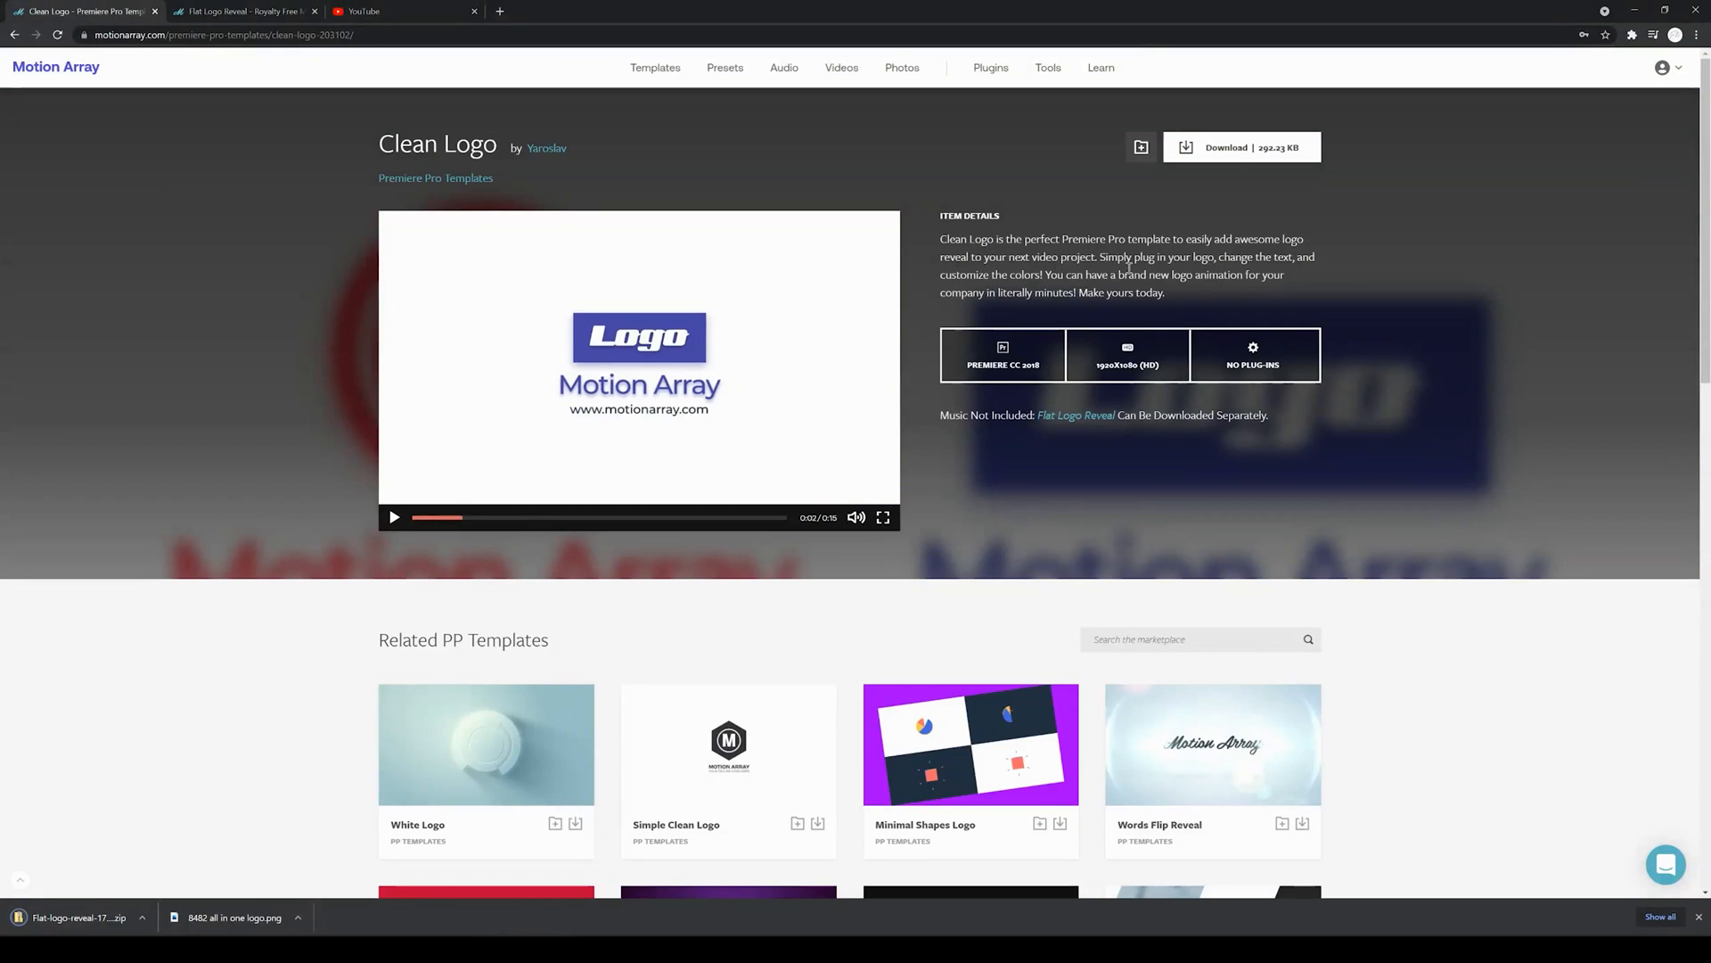
{"action": "left_click", "coordinate": [1242, 152]}
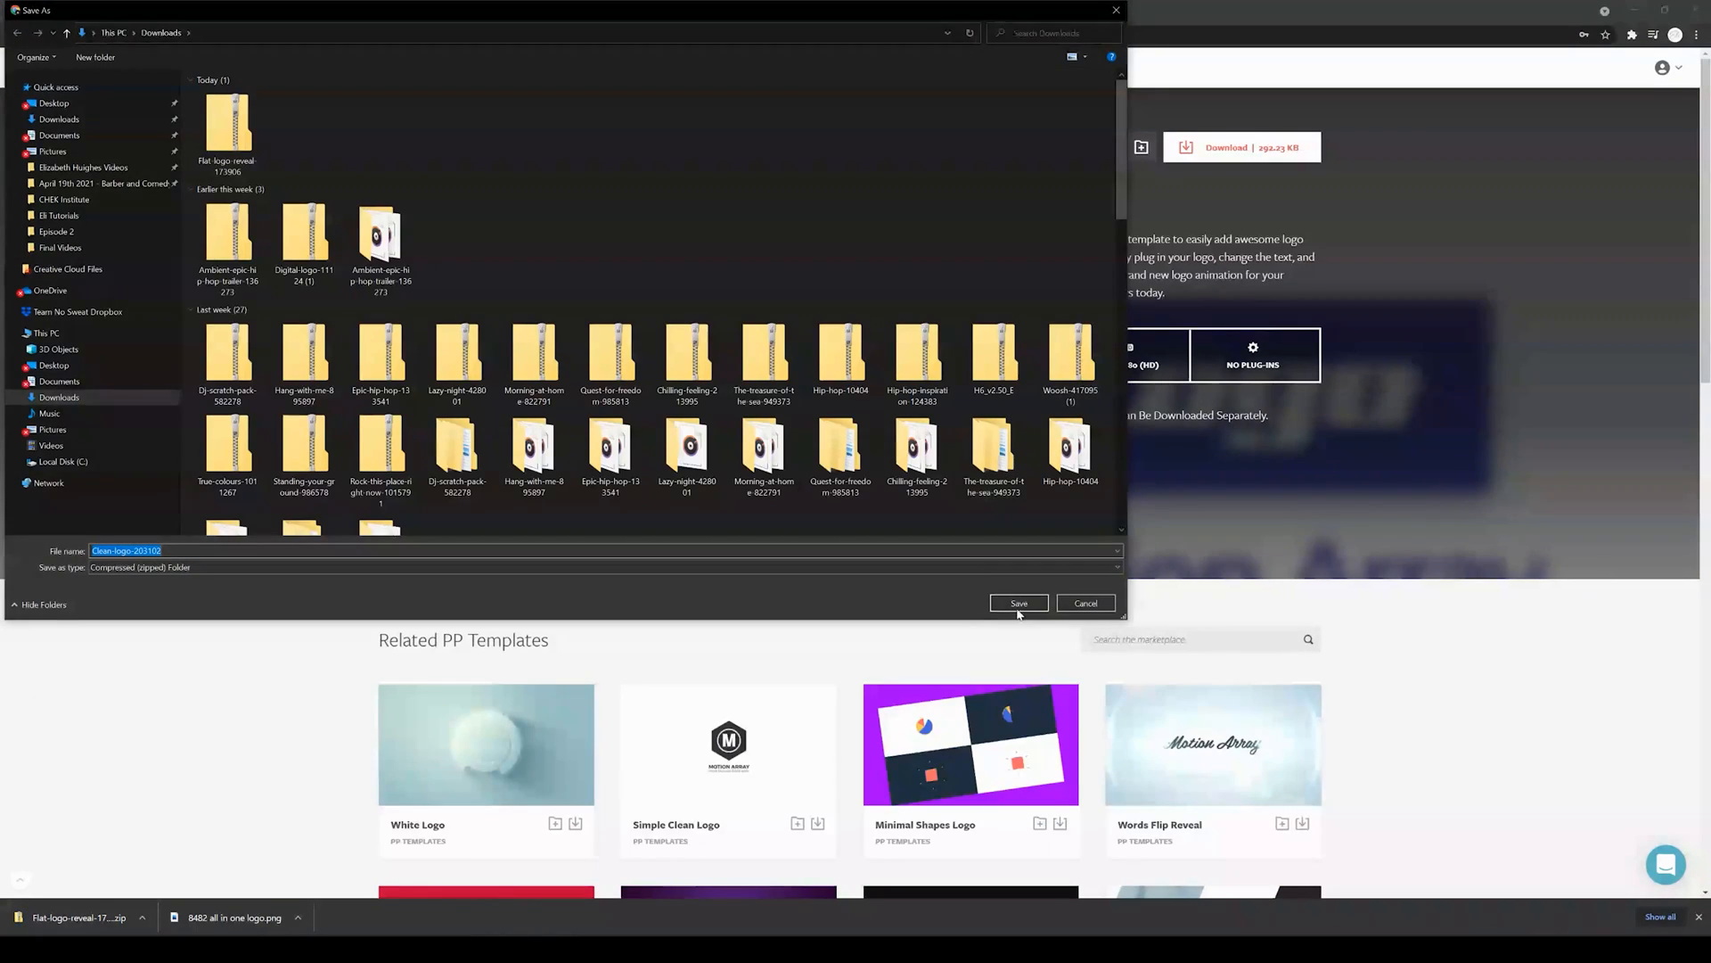
{"action": "left_click", "coordinate": [1018, 603]}
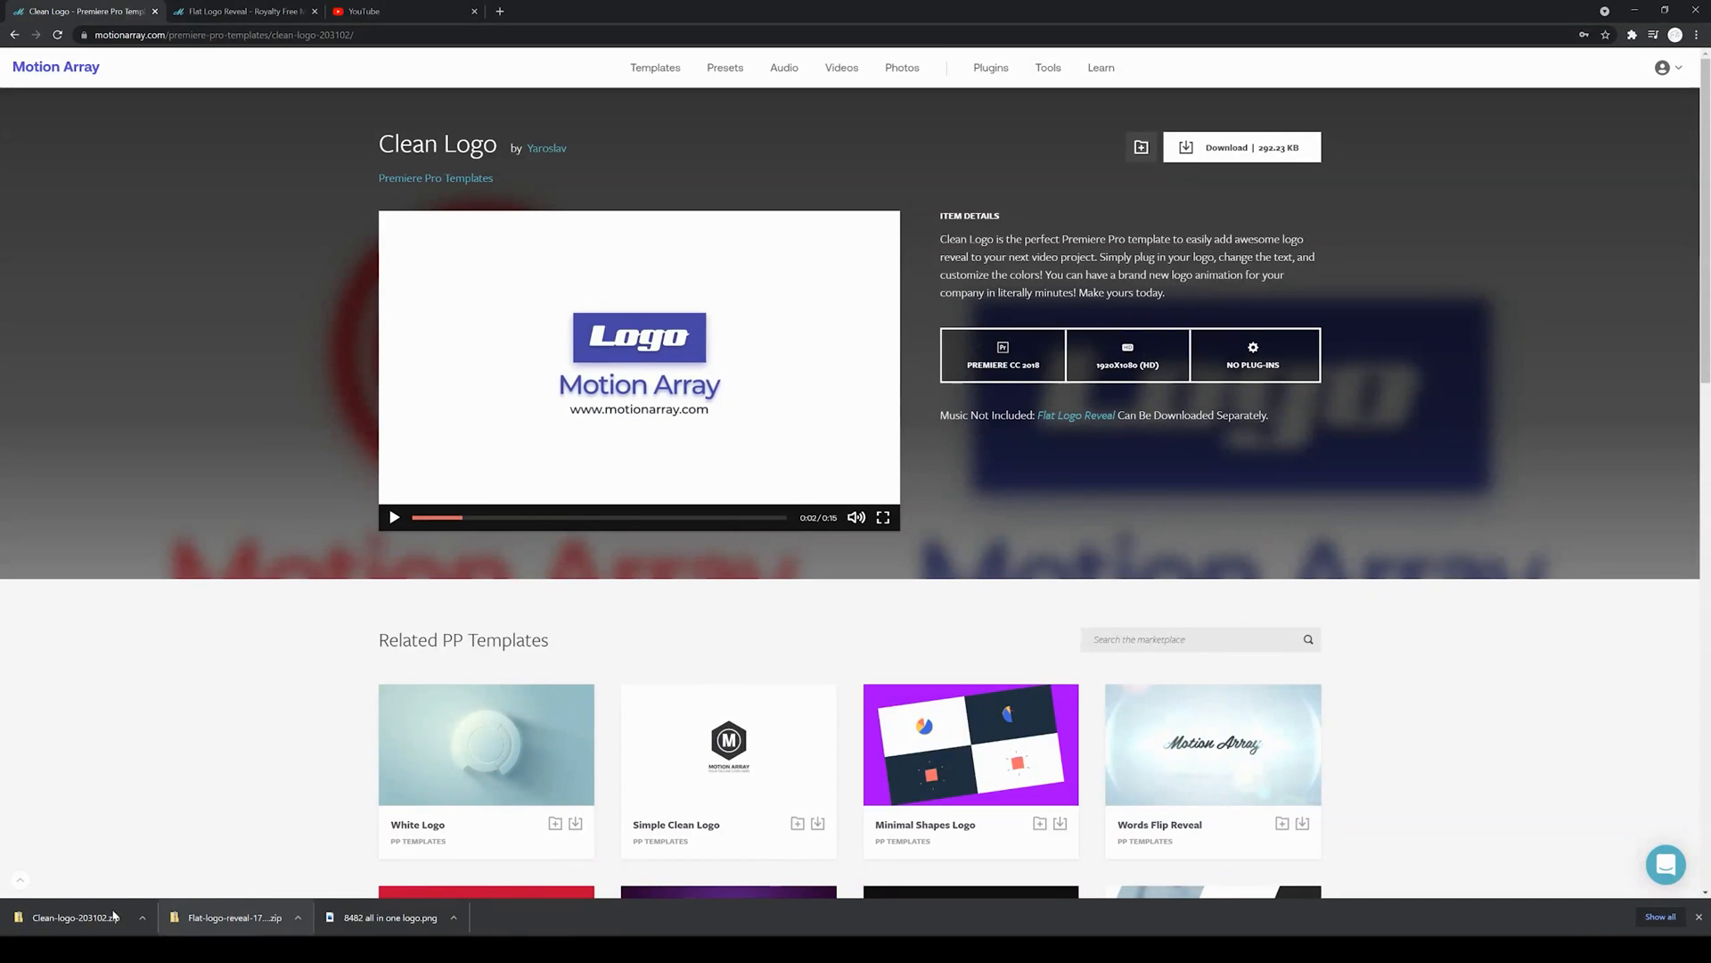
View the downloaded image "8482 all in one logo.png" and close it.
{"action": "left_click", "coordinate": [367, 918]}
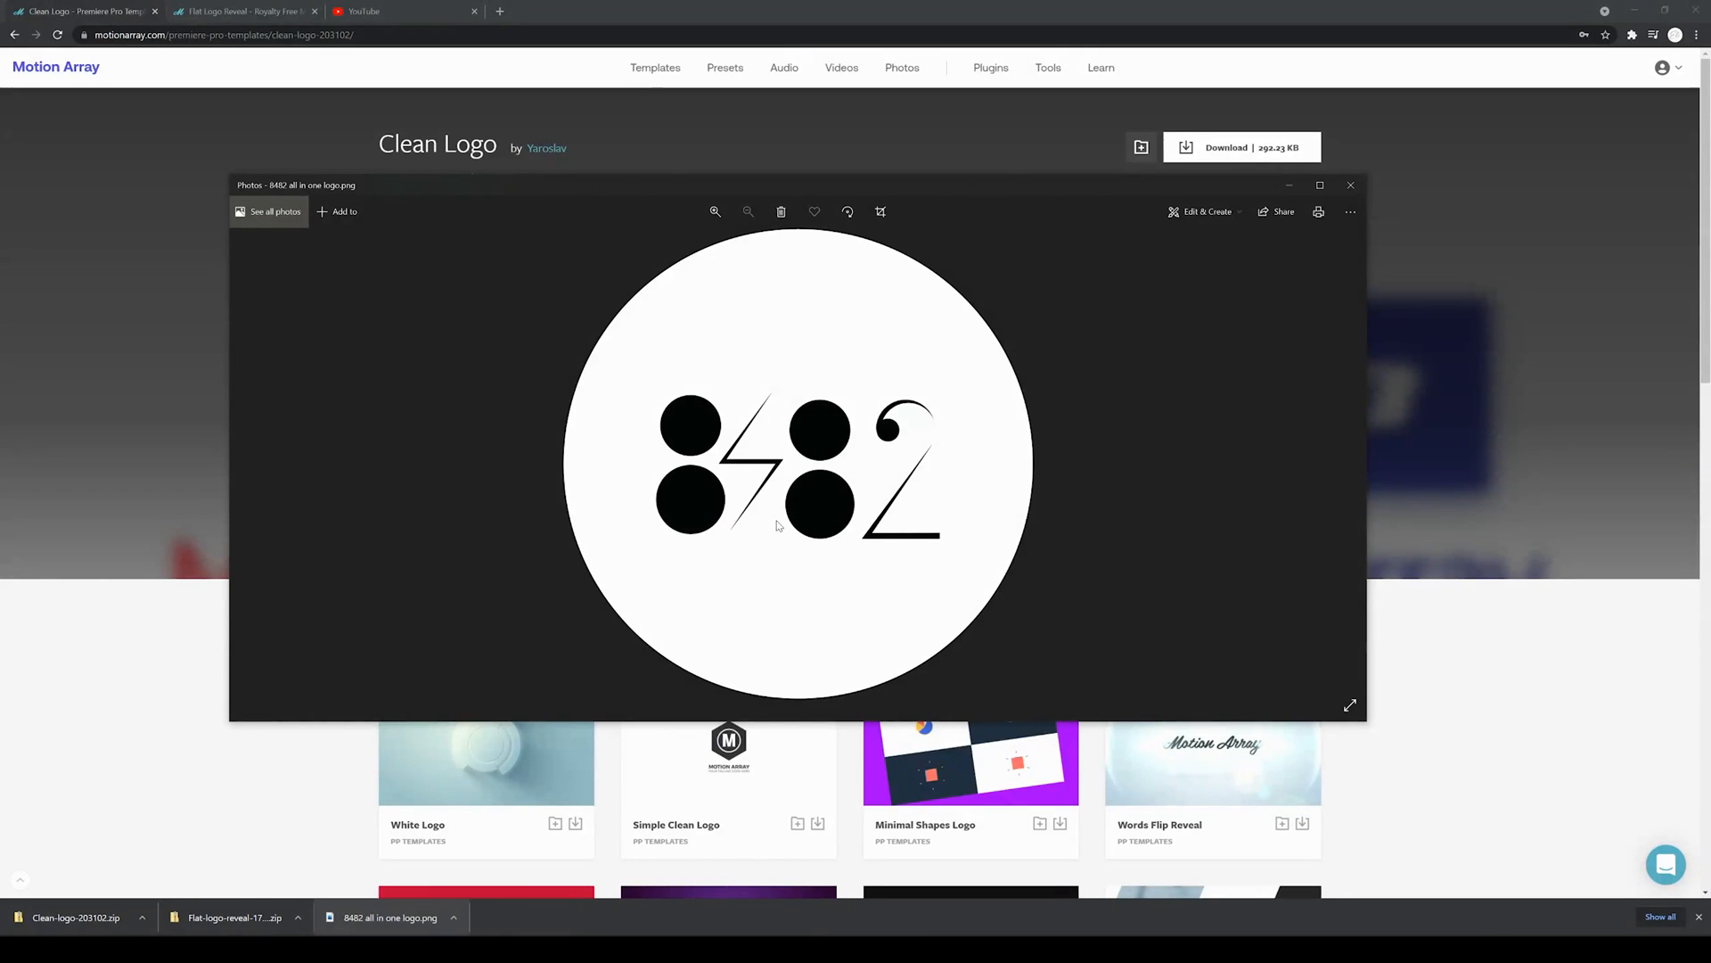
{"action": "left_click", "coordinate": [1350, 184]}
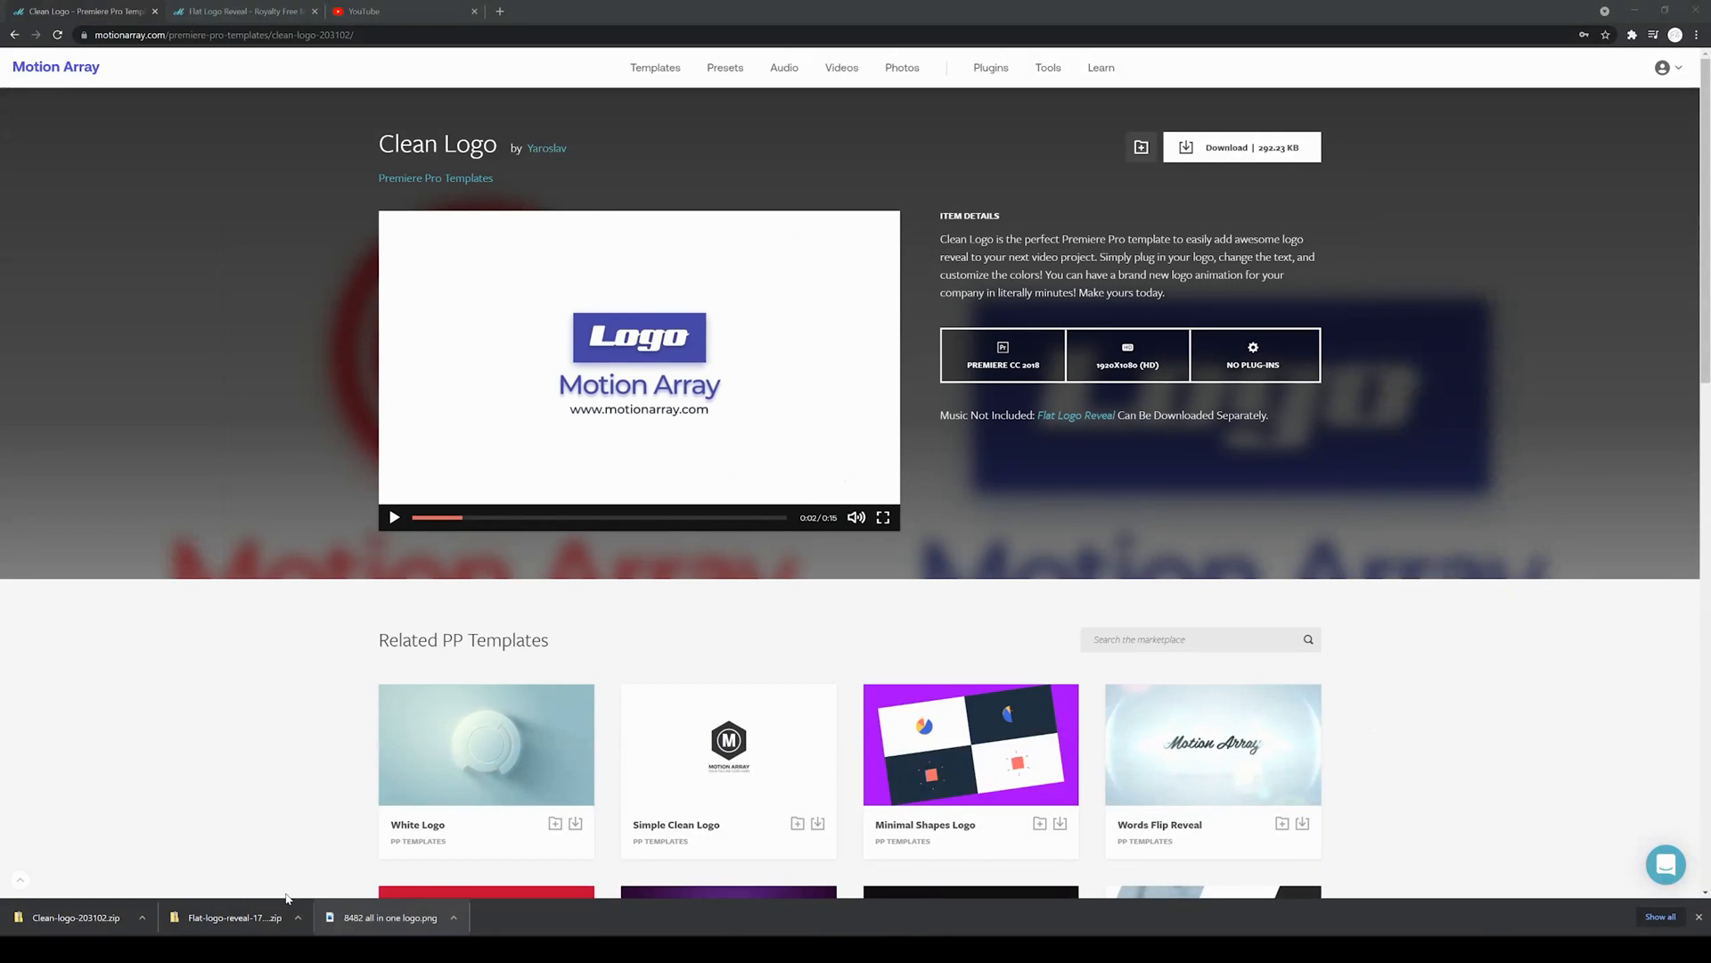
Show the downloaded Clean-logo-203102 zip in its folder and extract all of its contents there.
{"action": "left_click", "coordinate": [142, 917]}
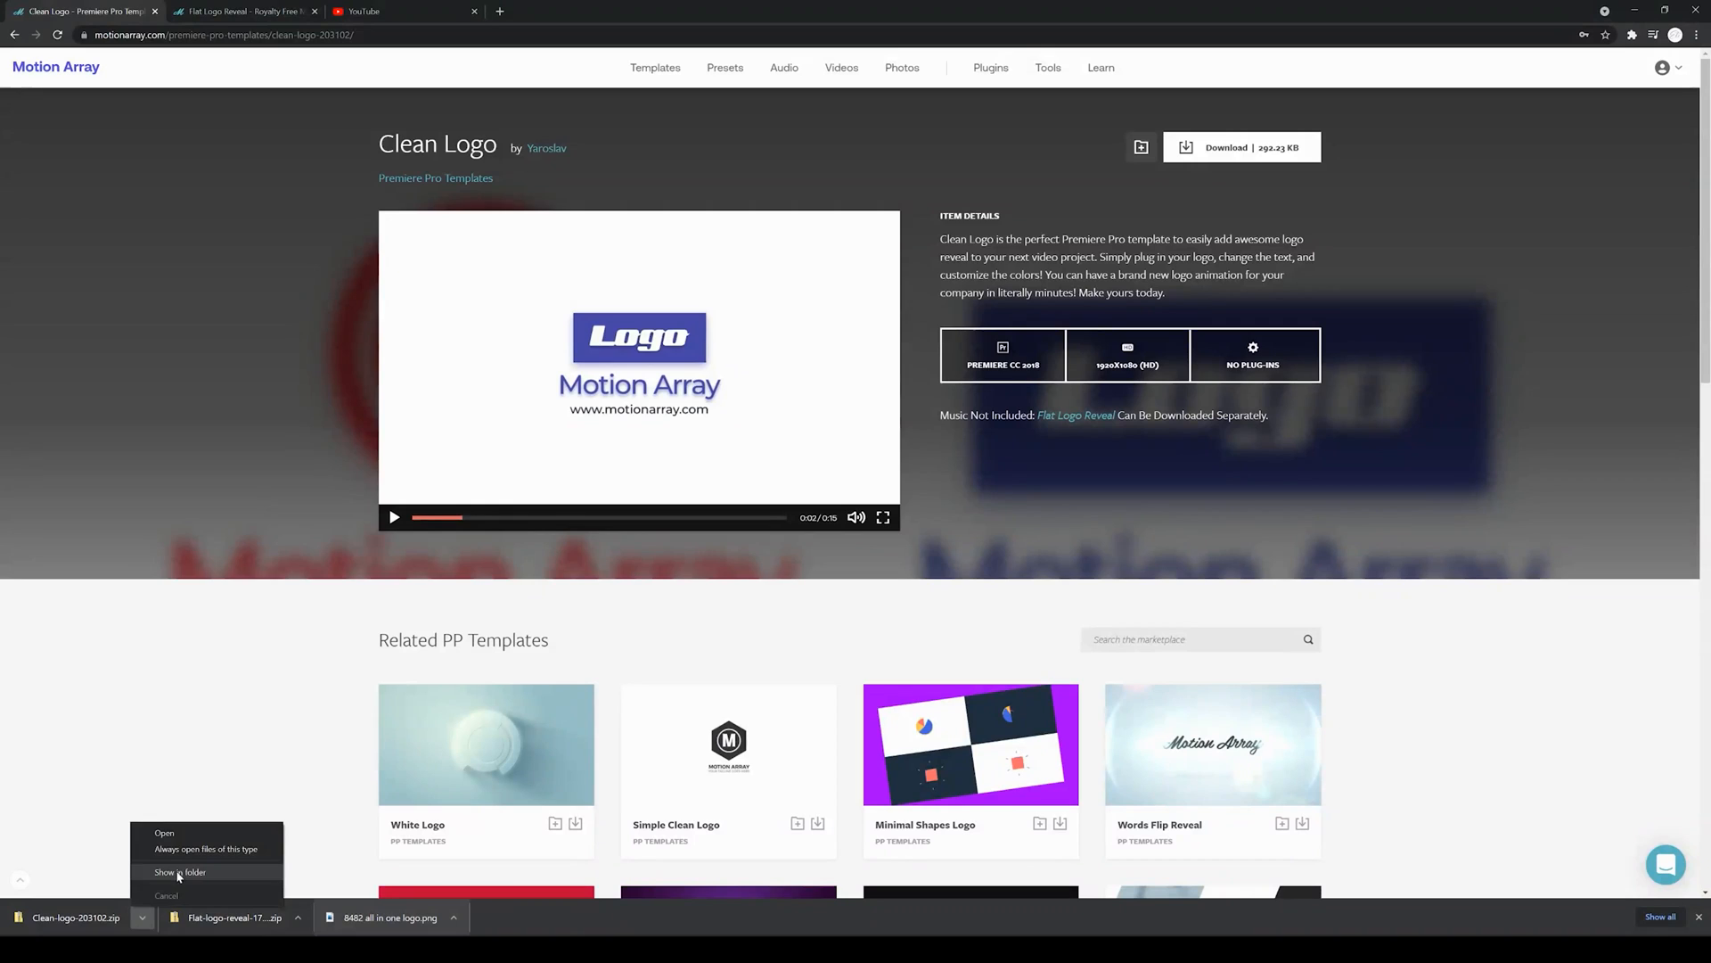
{"action": "left_click", "coordinate": [179, 873]}
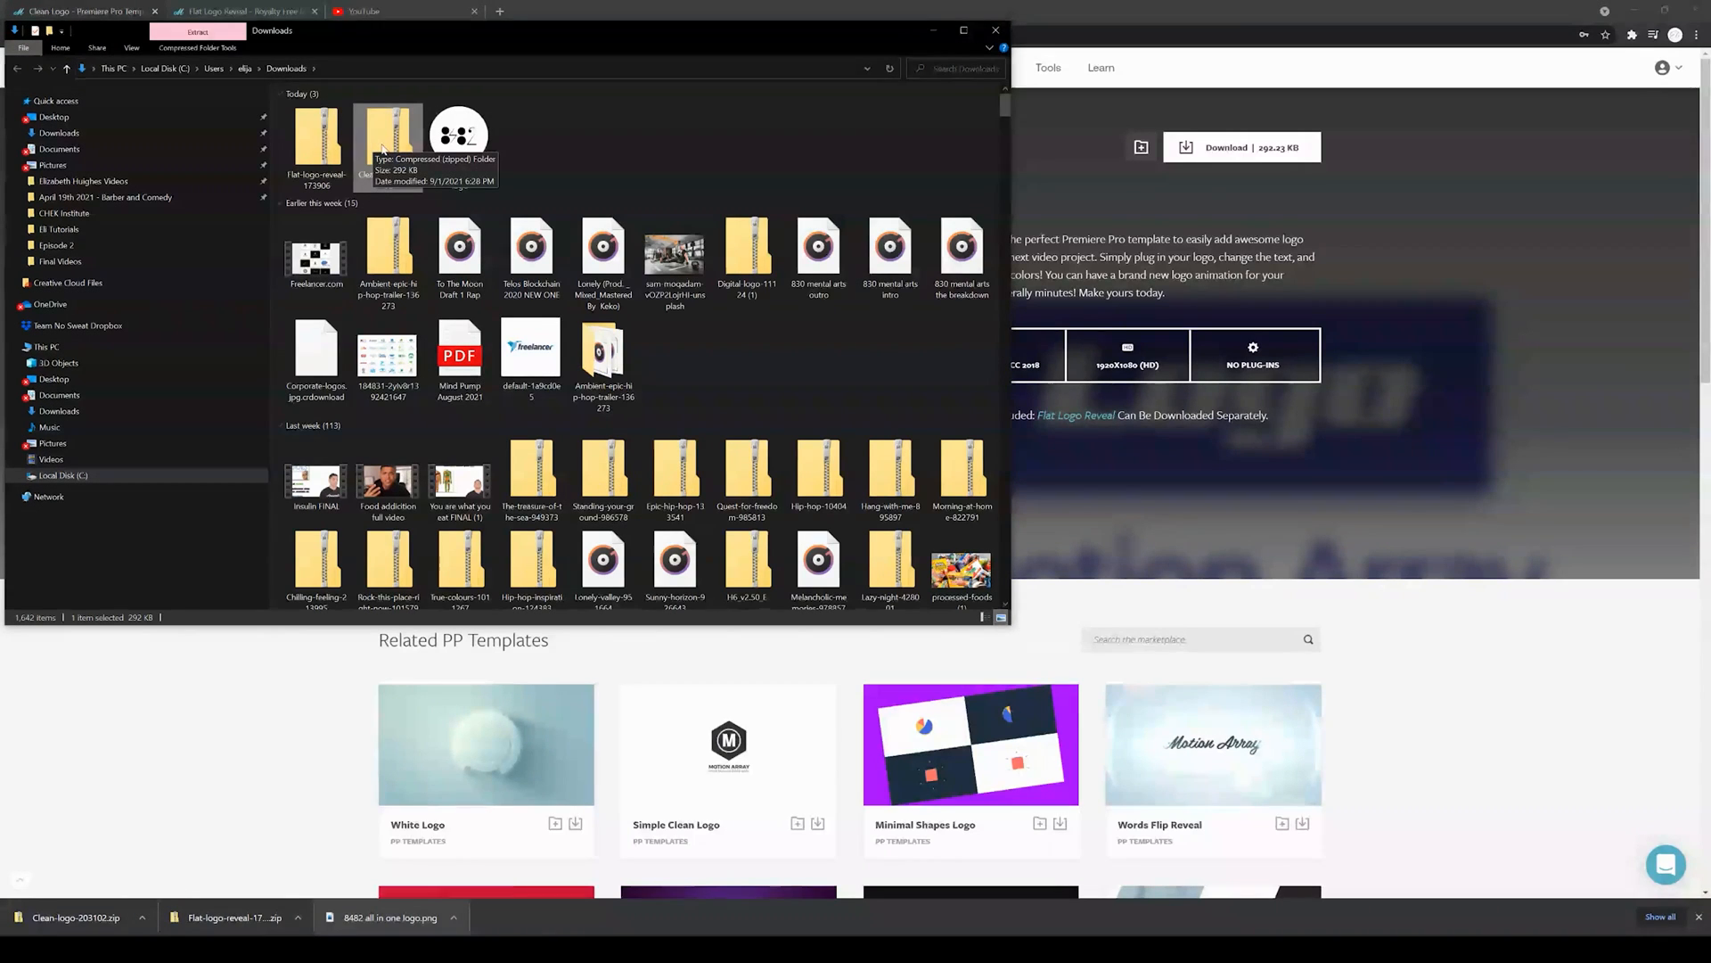
{"action": "right_click", "coordinate": [382, 146]}
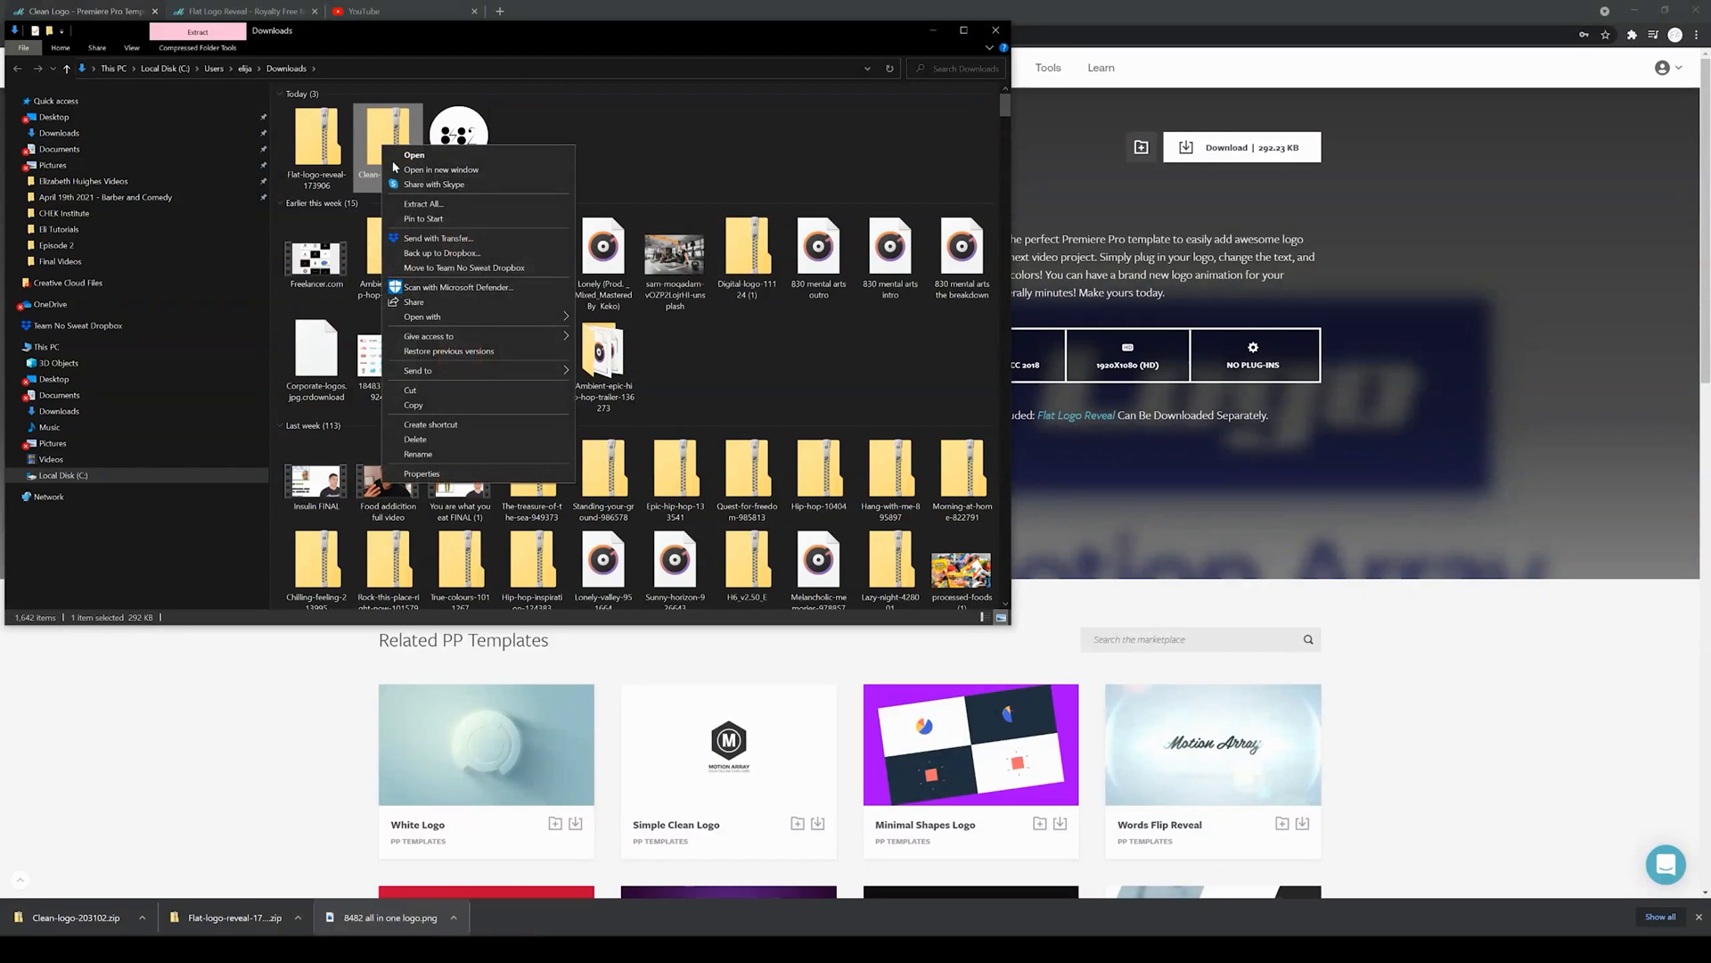
{"action": "left_click", "coordinate": [424, 203]}
{"action": "left_click", "coordinate": [969, 614]}
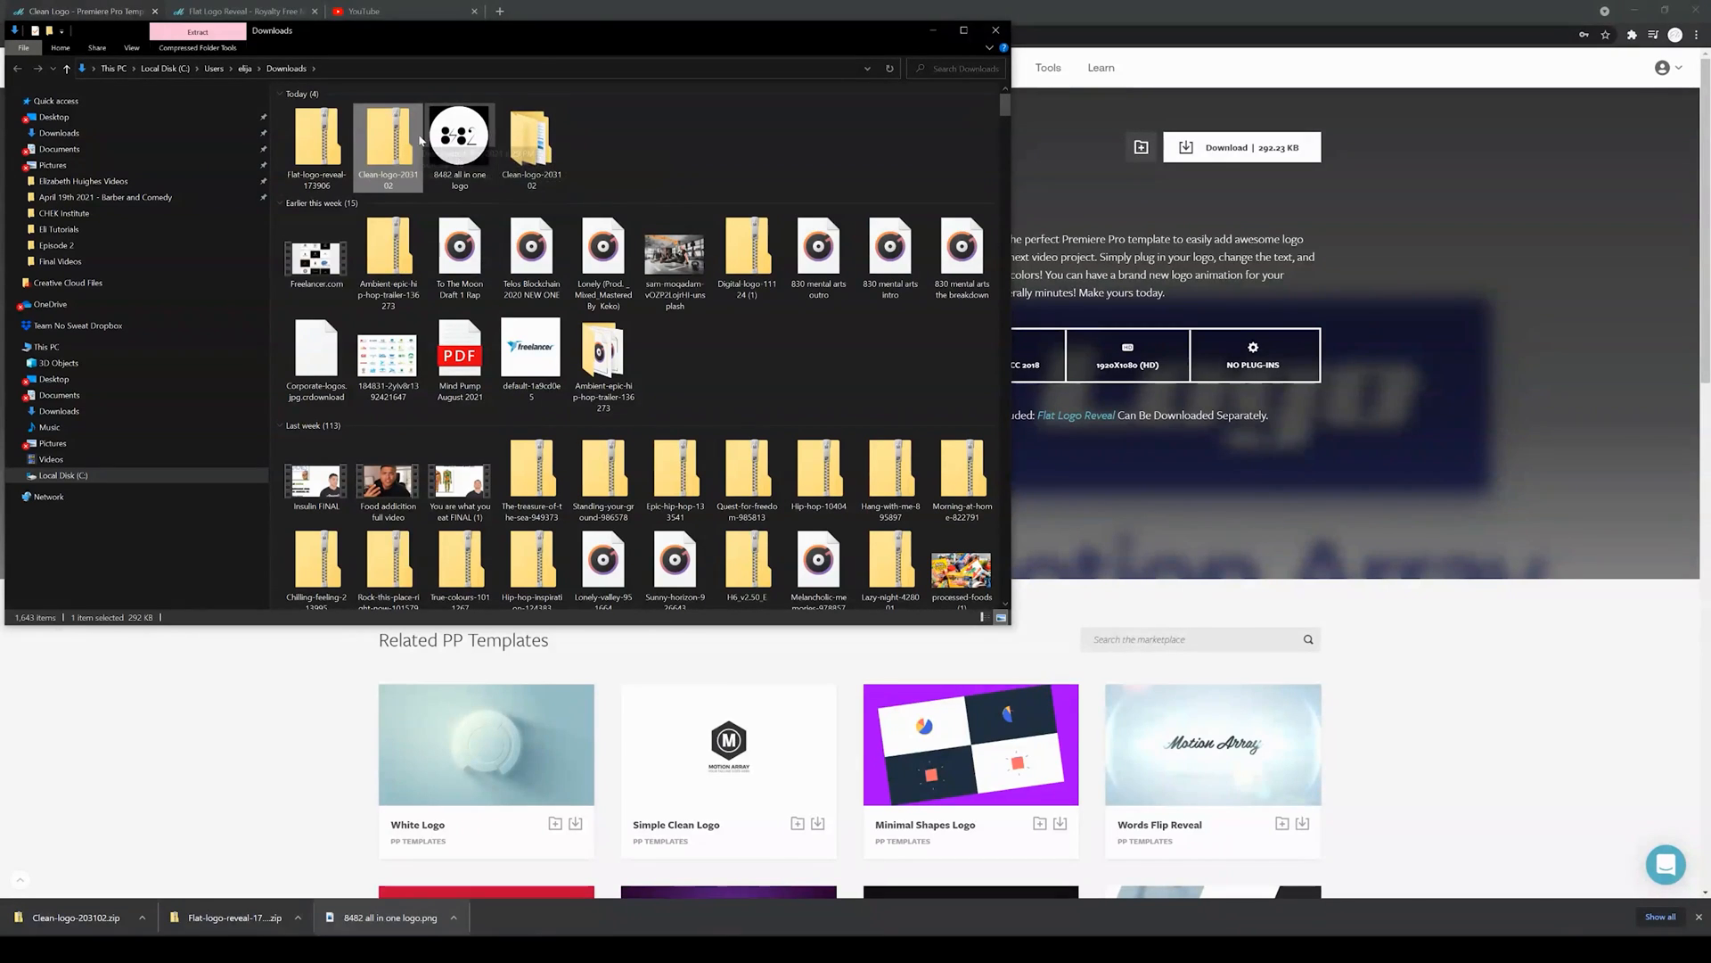
Extract all contents of the Flat-logo-reveal-173906 zip in the Downloads folder.
{"action": "left_click", "coordinate": [312, 145]}
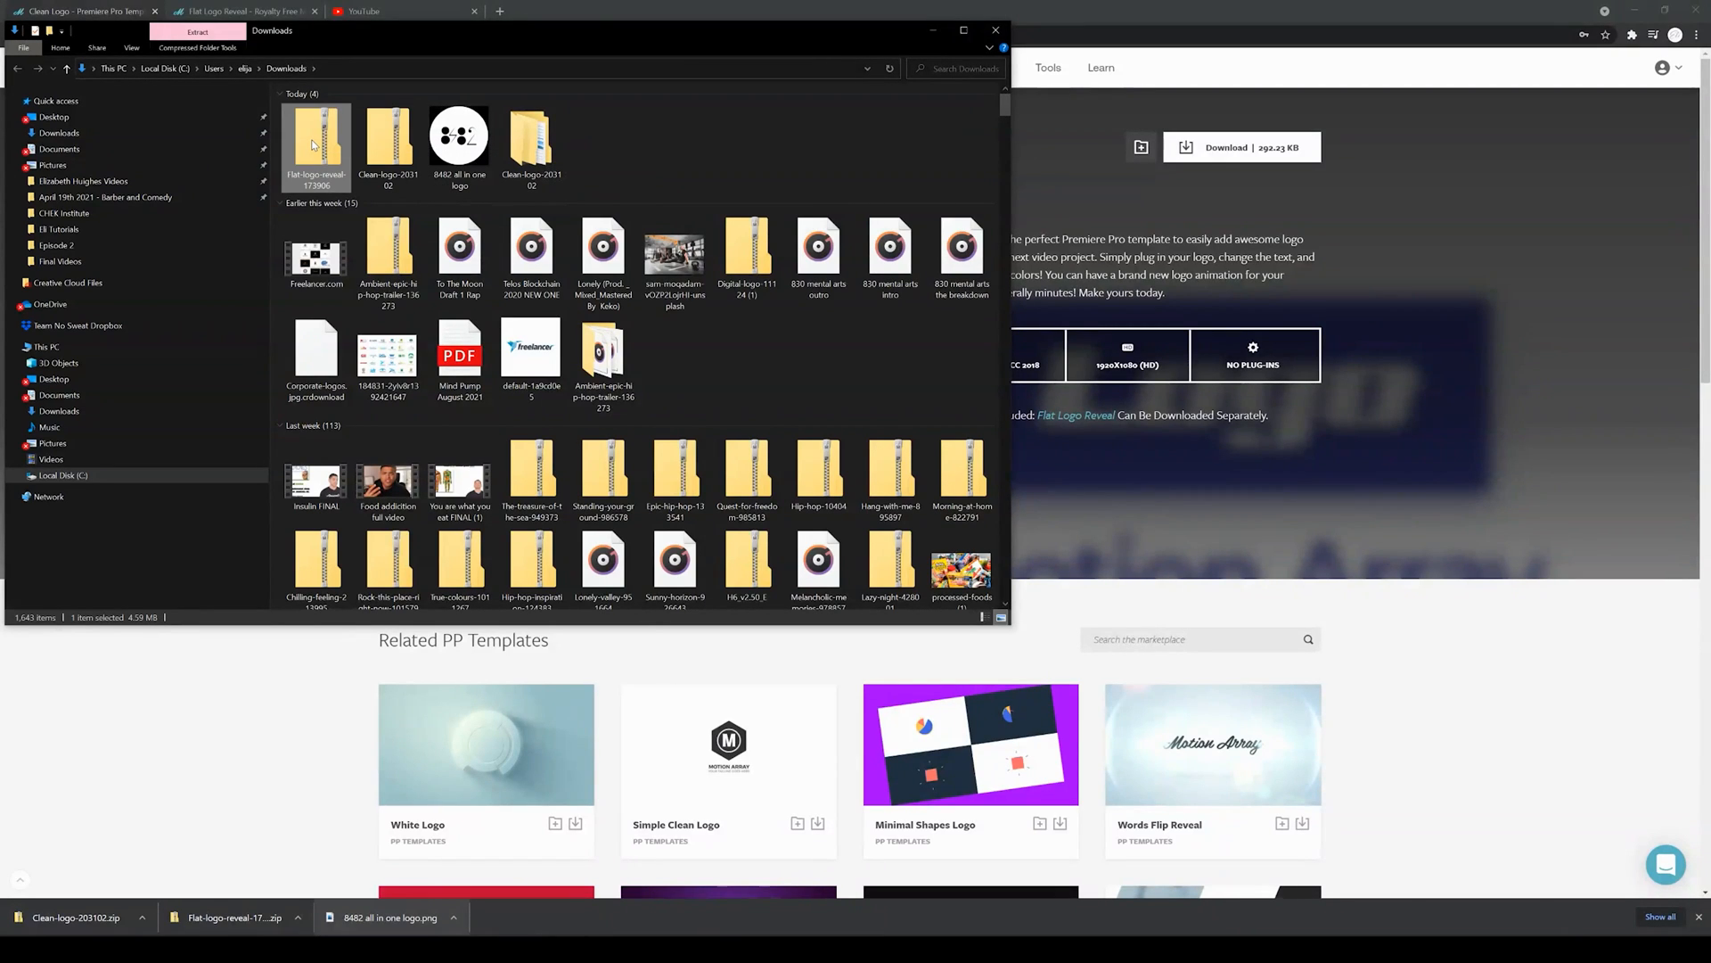
{"action": "right_click", "coordinate": [313, 146]}
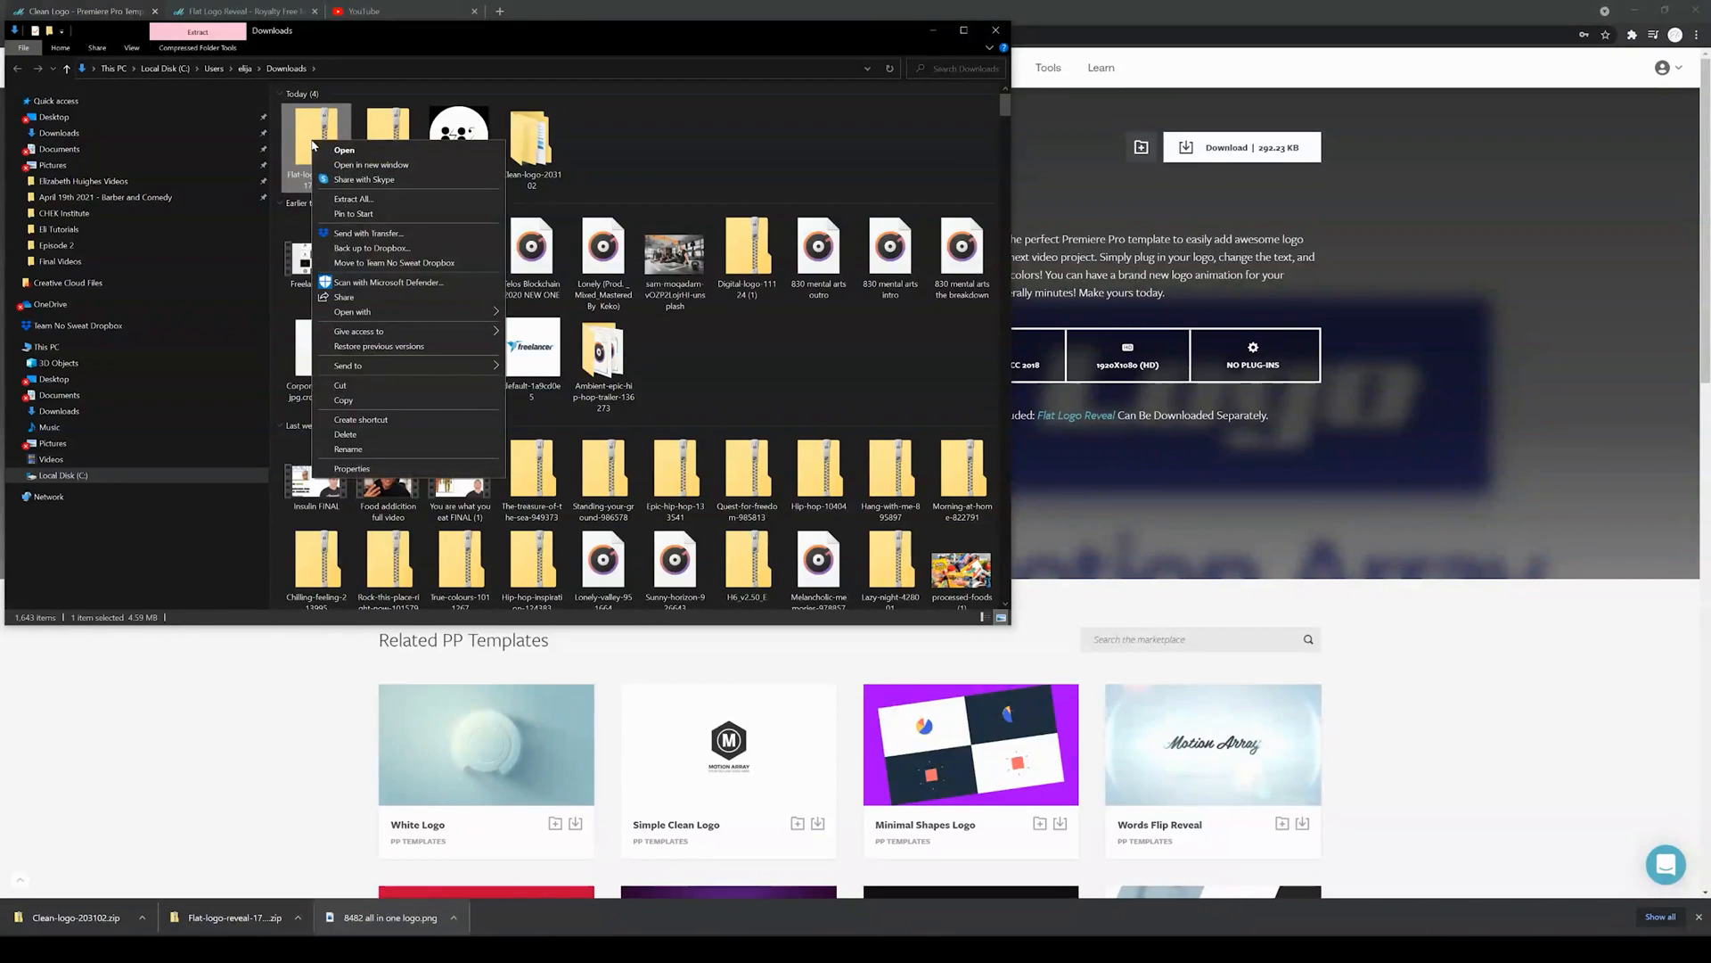
{"action": "left_click", "coordinate": [352, 200]}
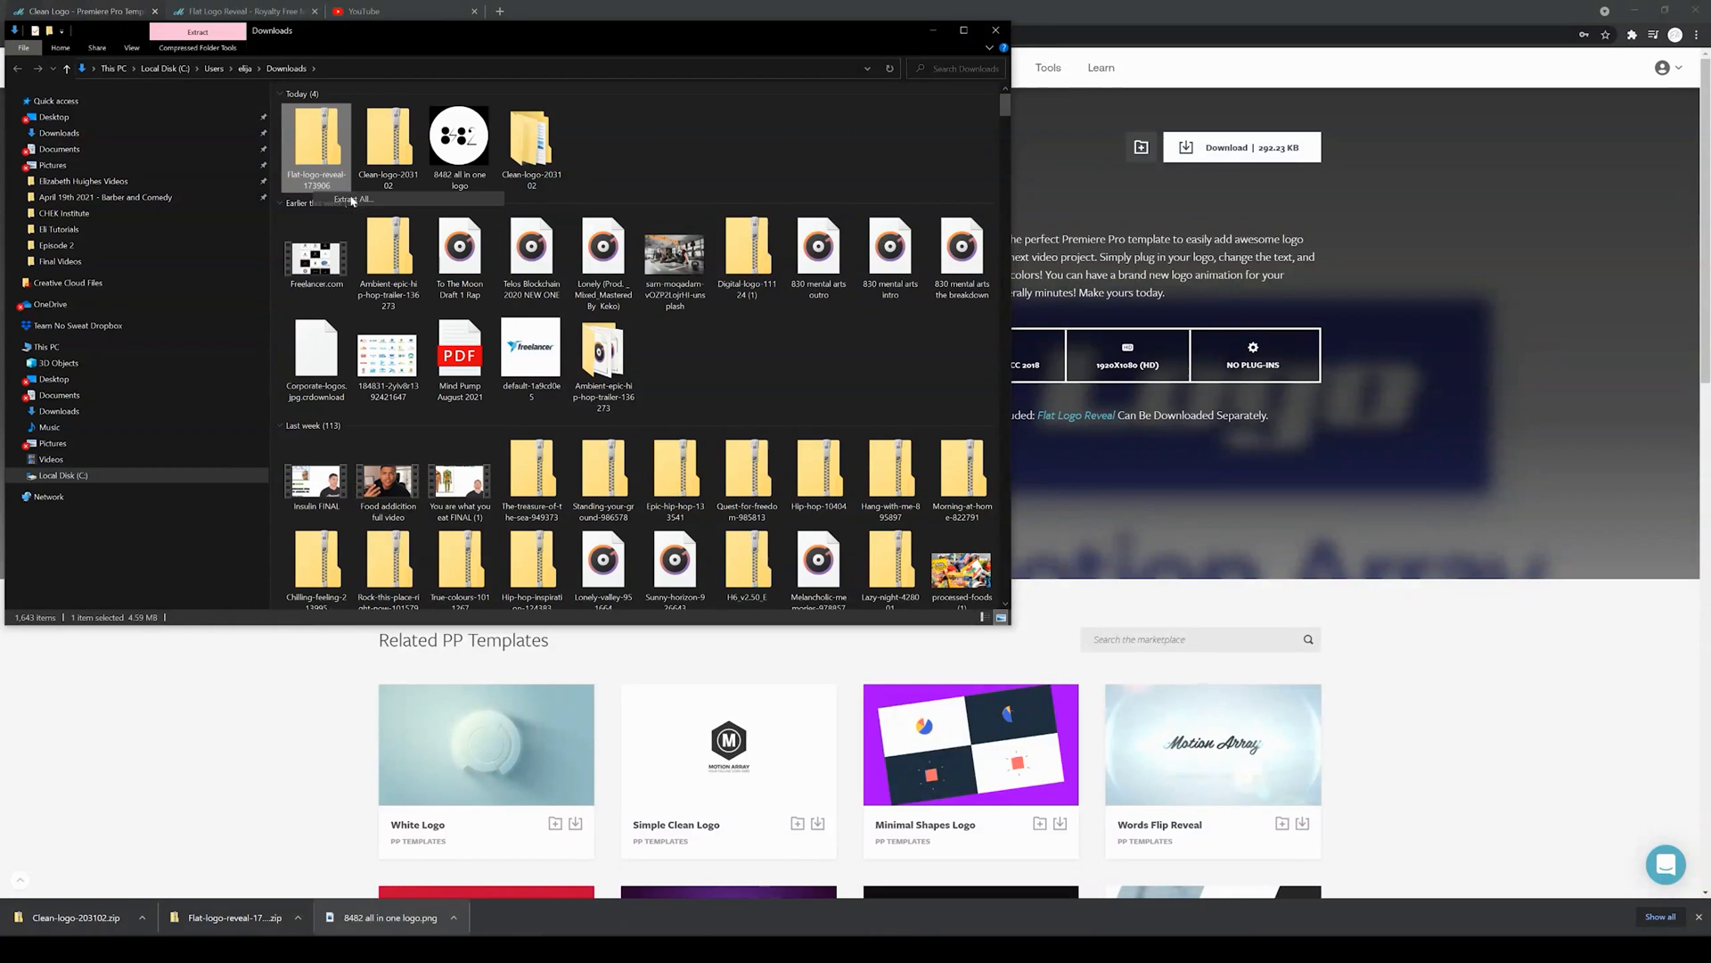
{"action": "left_click", "coordinate": [969, 614]}
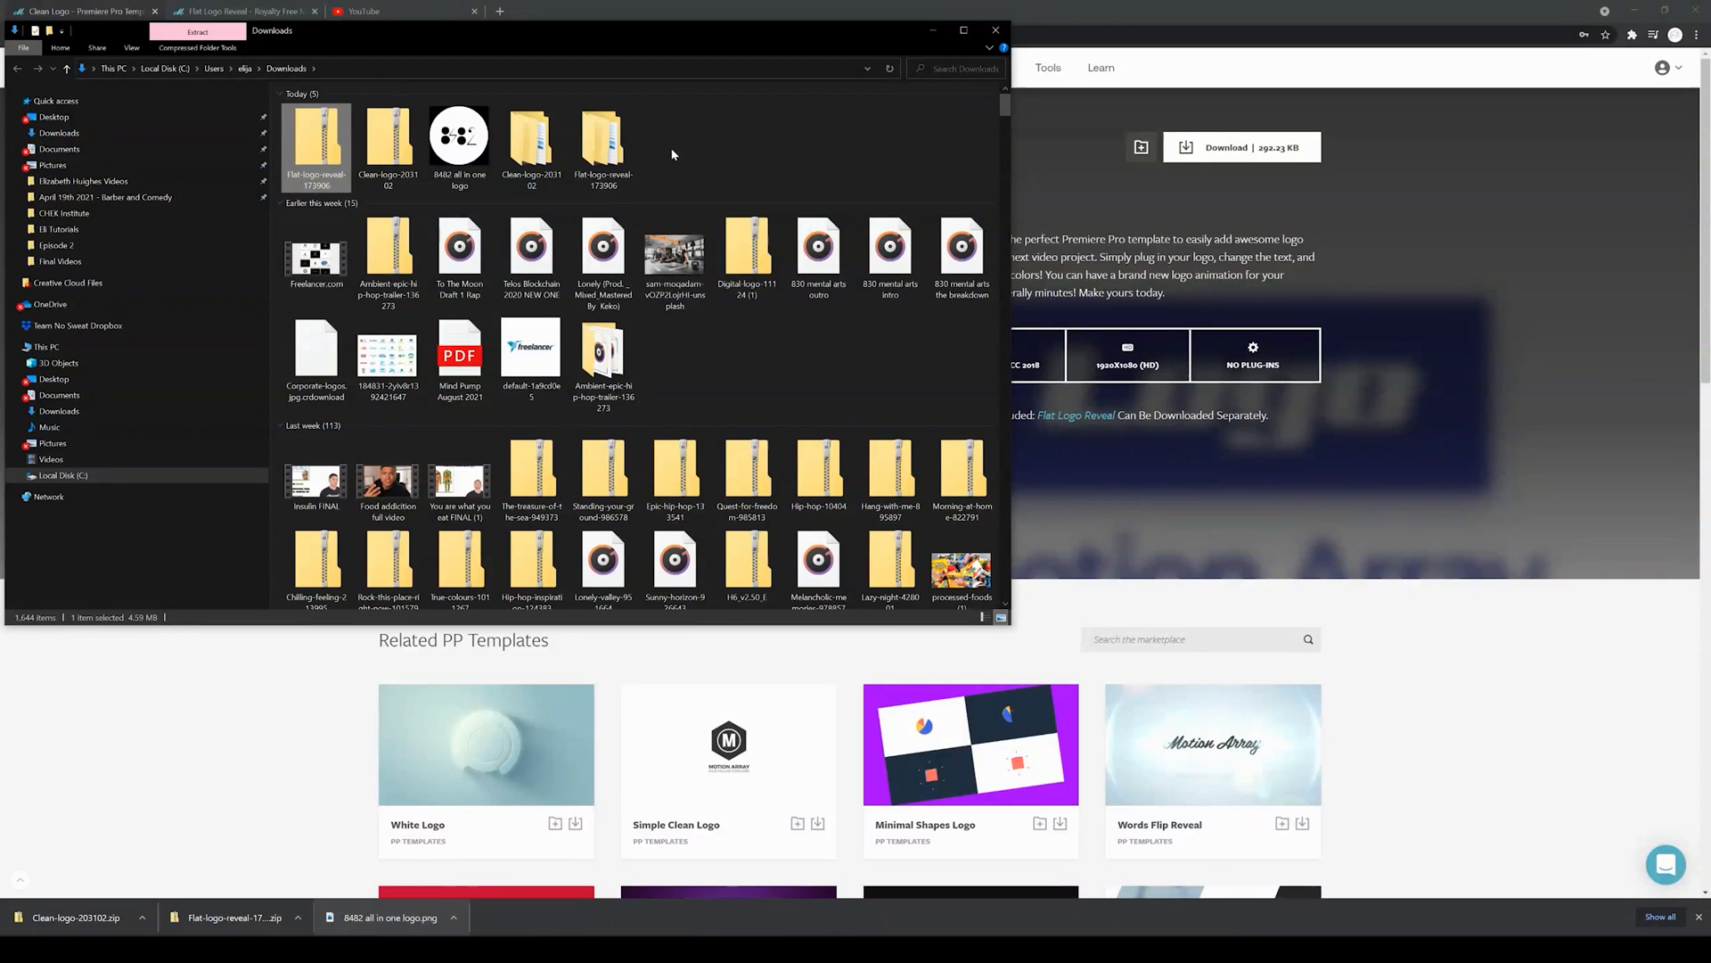
Open the Clean Logo project in Premiere Pro from the Premiere Pro subfolder of the extracted Clean-logo-203102 folder.
{"action": "double_click", "coordinate": [535, 143]}
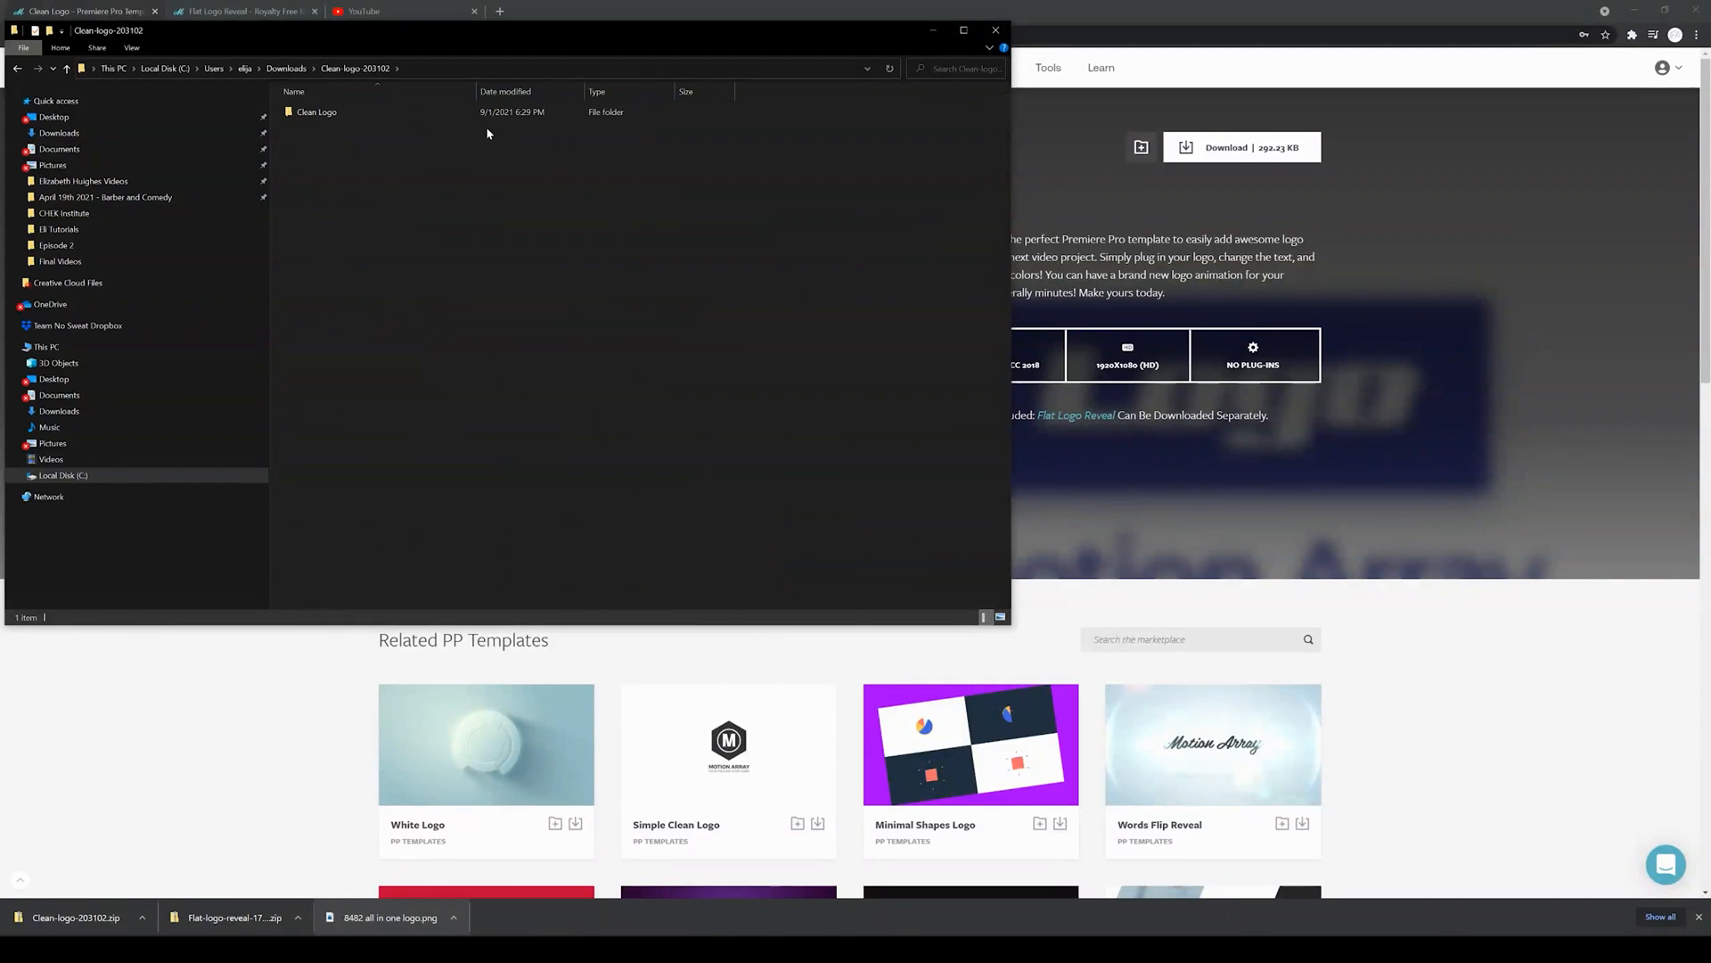
{"action": "double_click", "coordinate": [319, 112]}
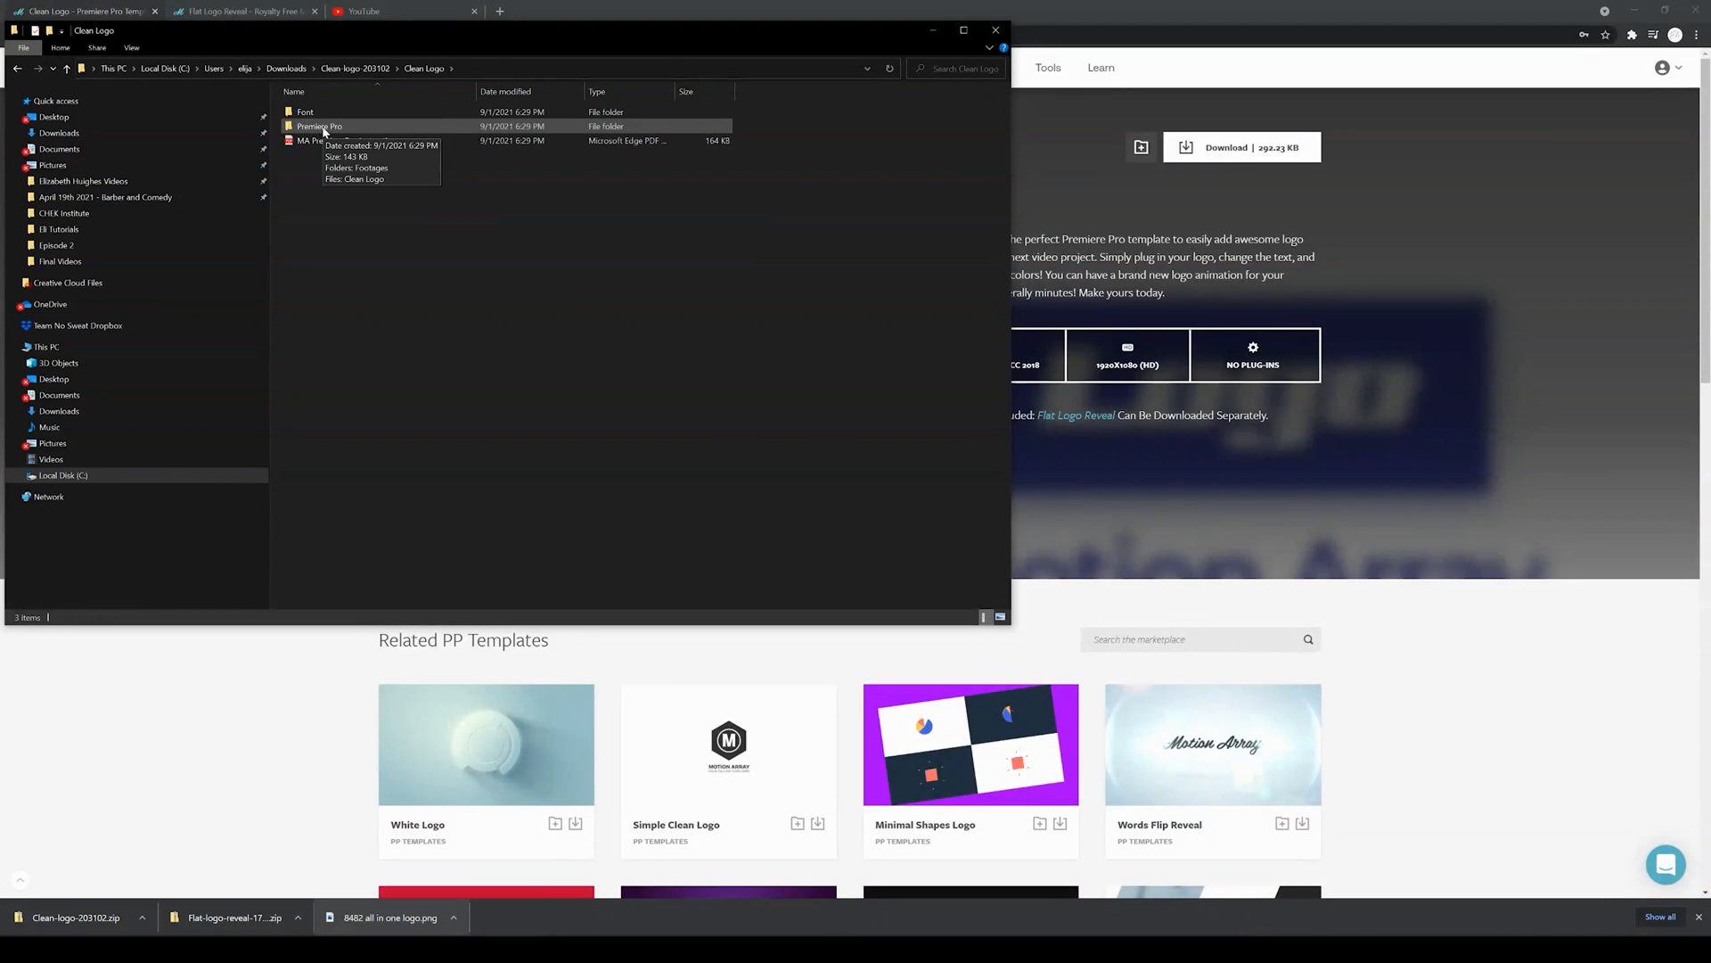
{"action": "double_click", "coordinate": [323, 126]}
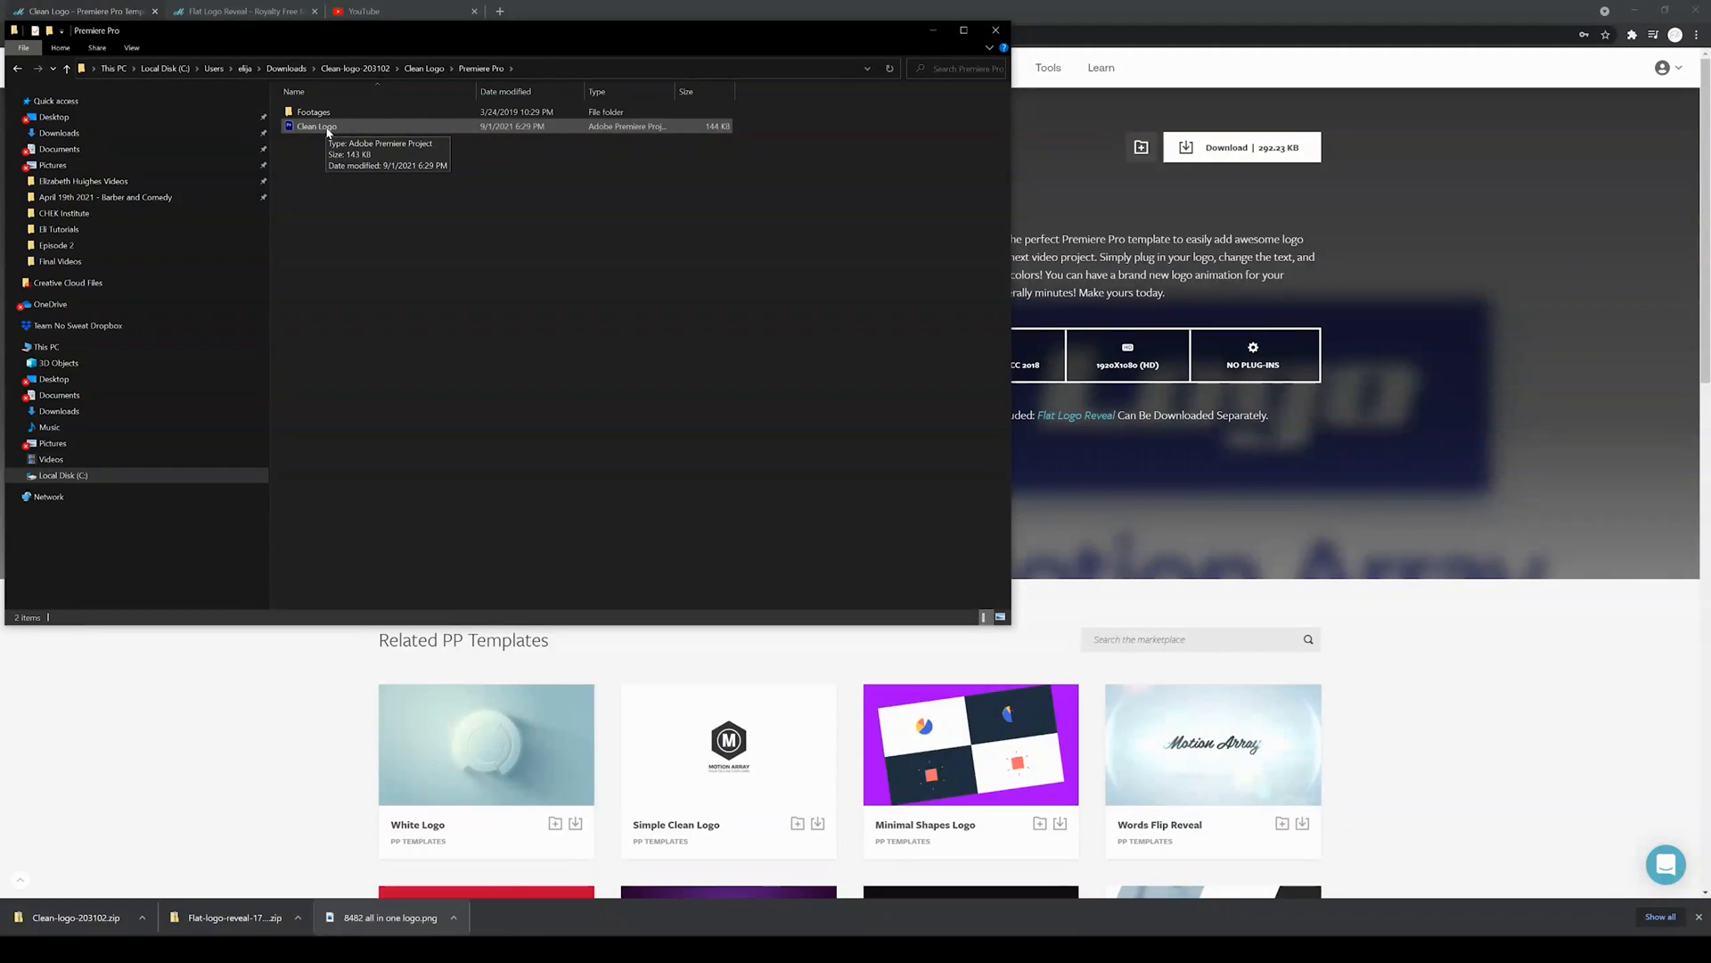
{"action": "left_click", "coordinate": [327, 133]}
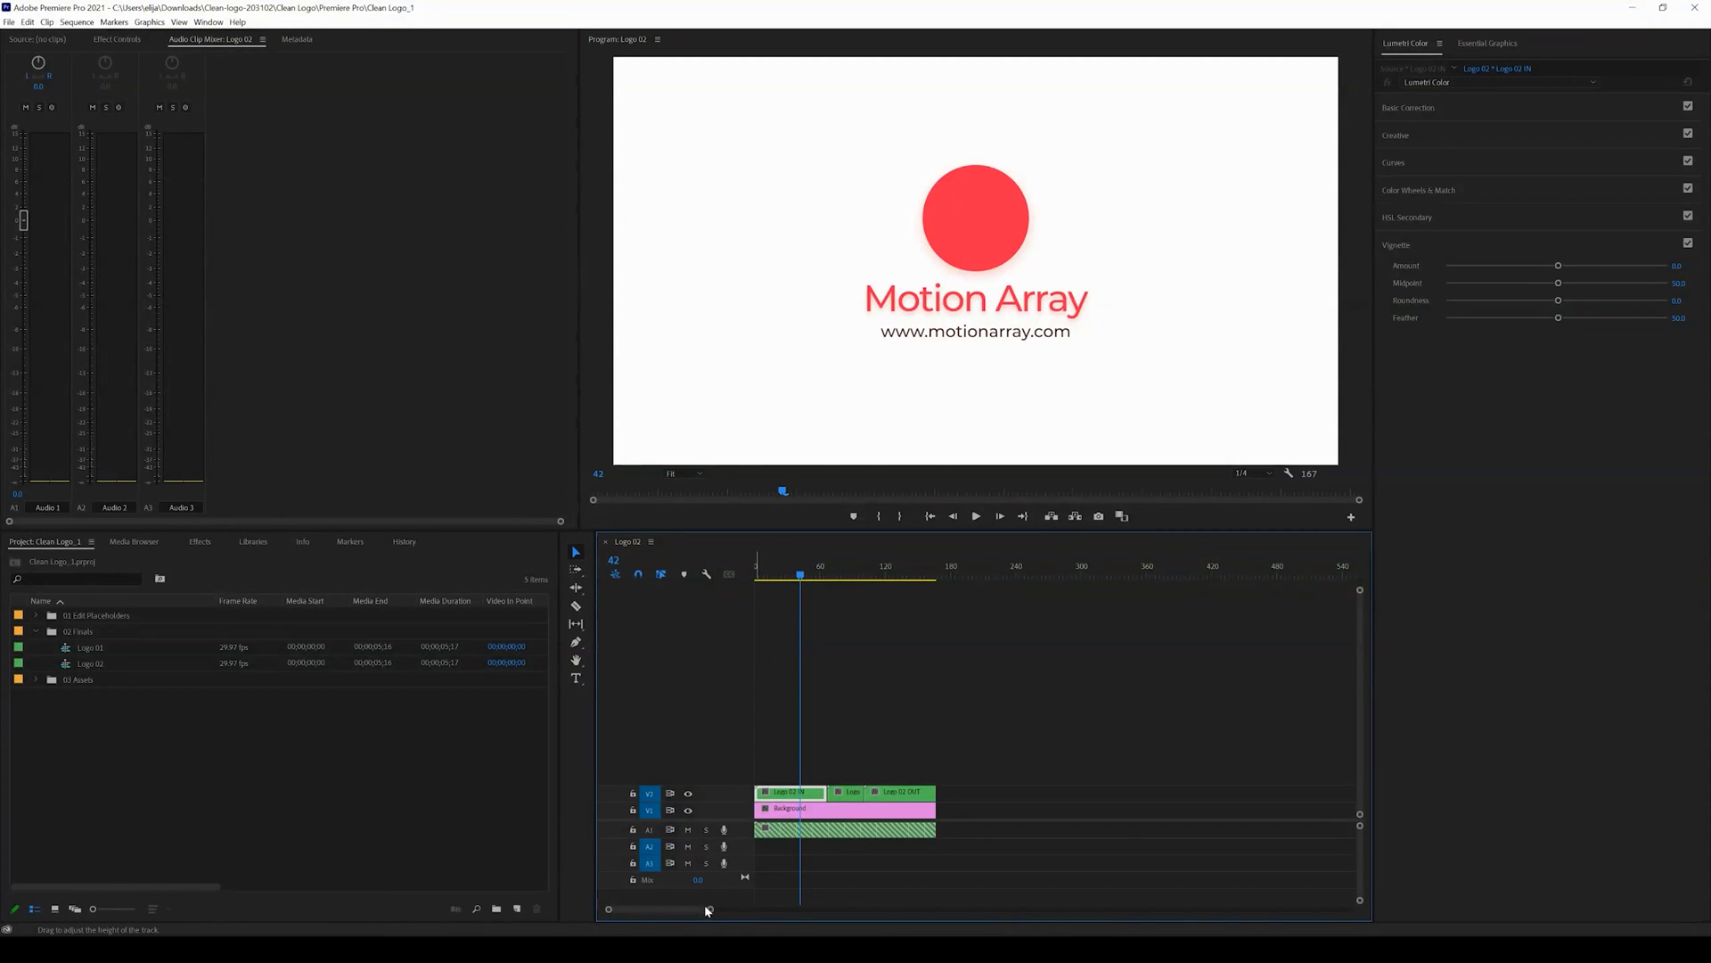
{"action": "left_click_drag", "start_coordinate": [710, 909], "coordinate": [674, 909]}
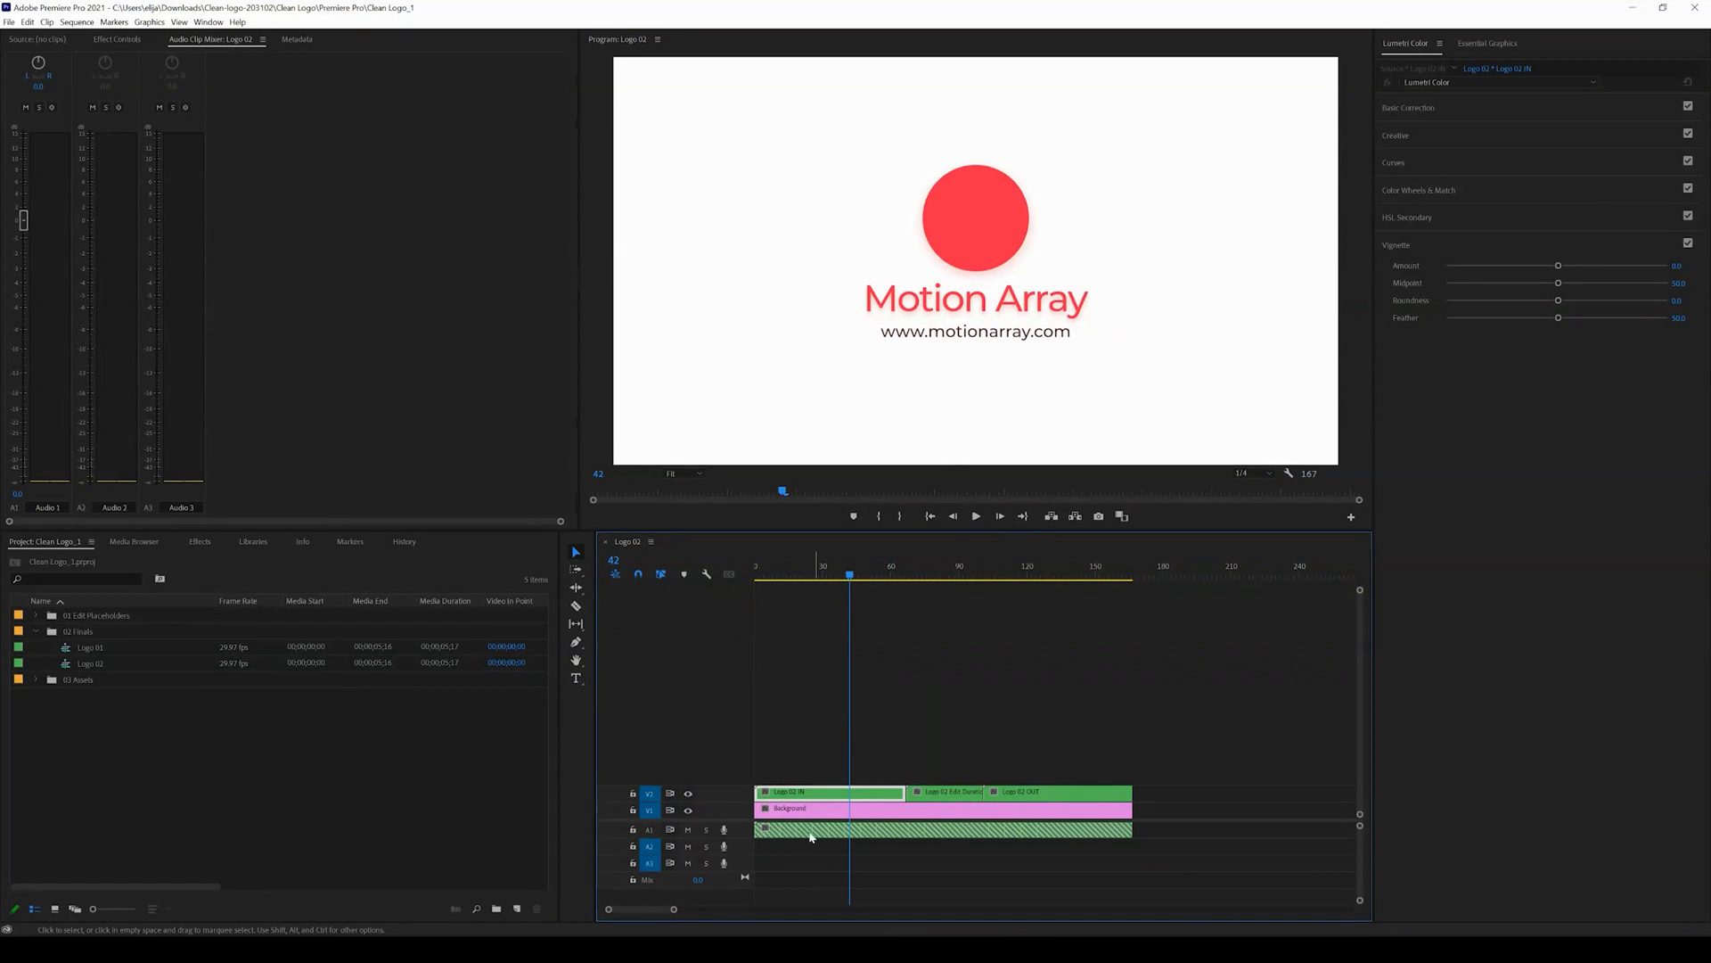
Inspect the Logo 02 Edit Duration and Logo 02 OUT clips in the timeline.
{"action": "left_click", "coordinate": [940, 803]}
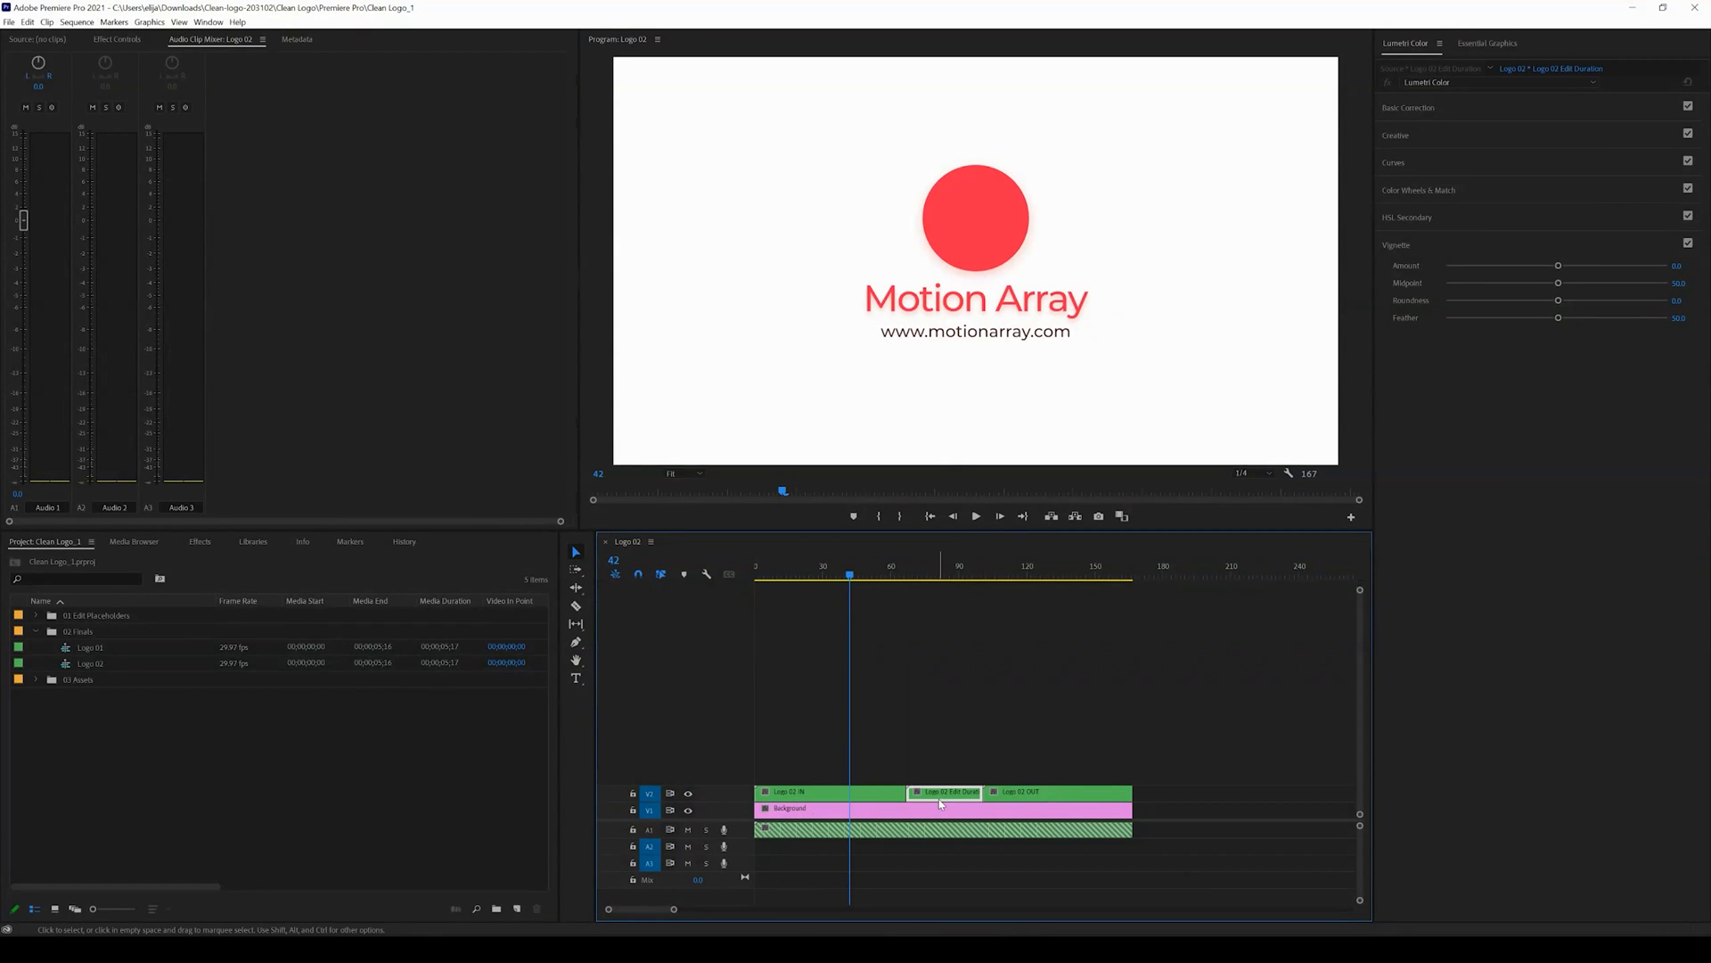
{"action": "left_click", "coordinate": [1025, 800]}
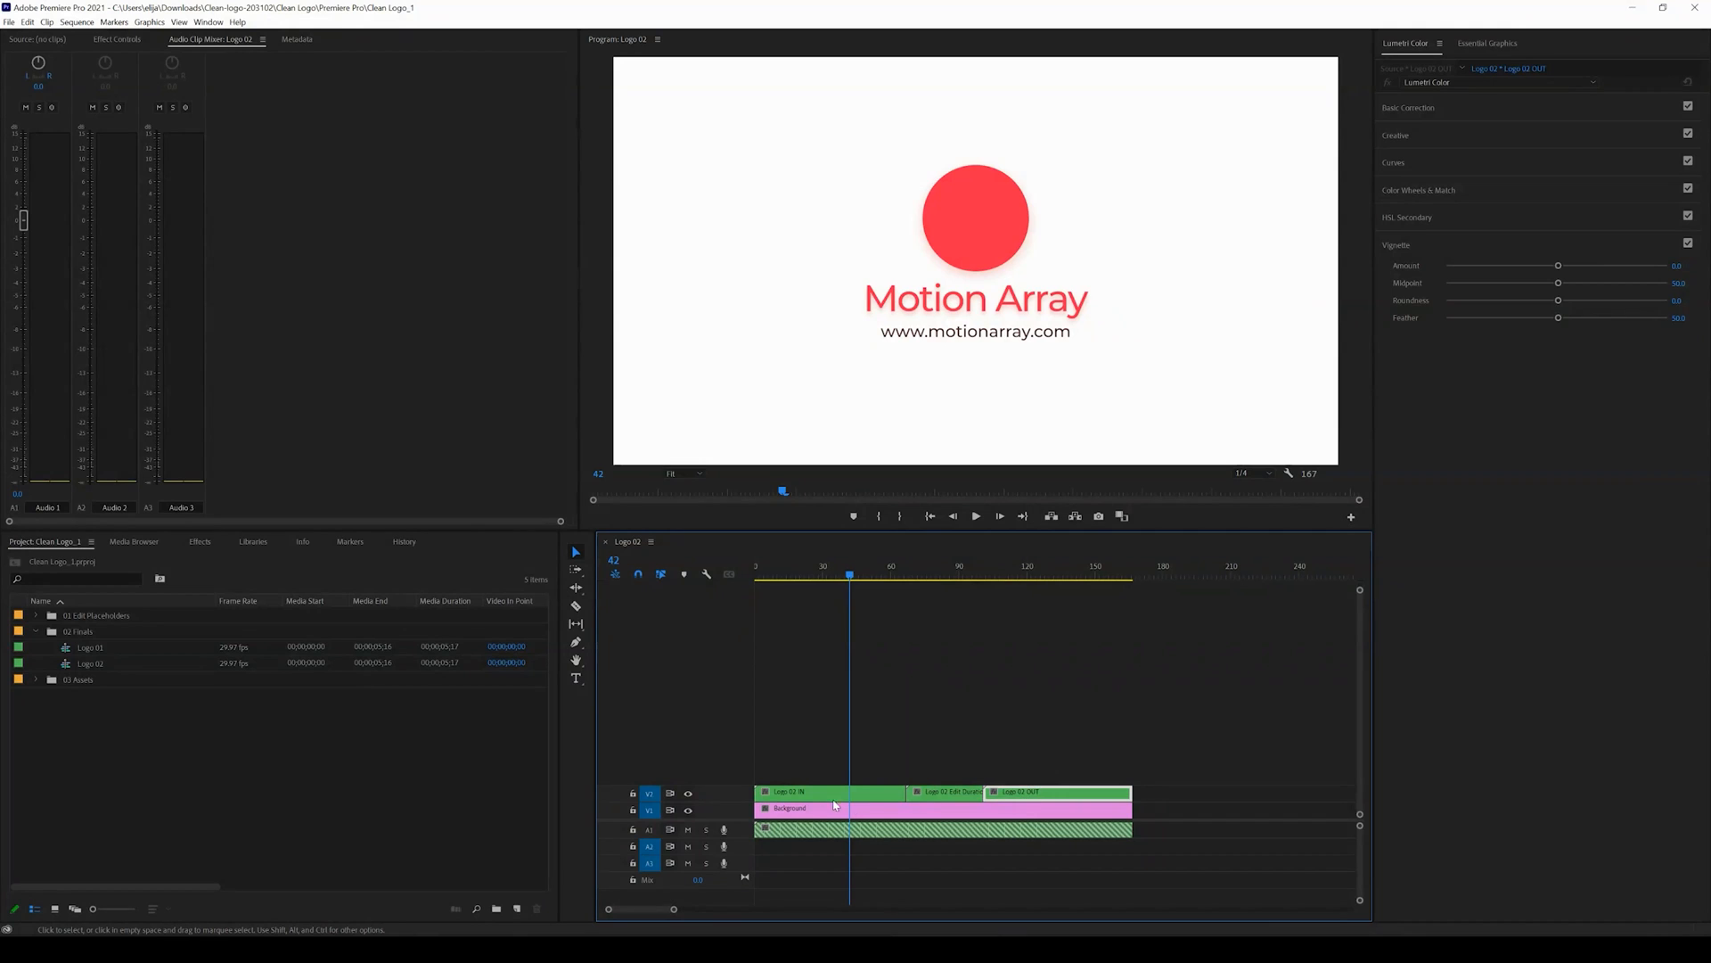
{"action": "mouse_move", "coordinate": [820, 800]}
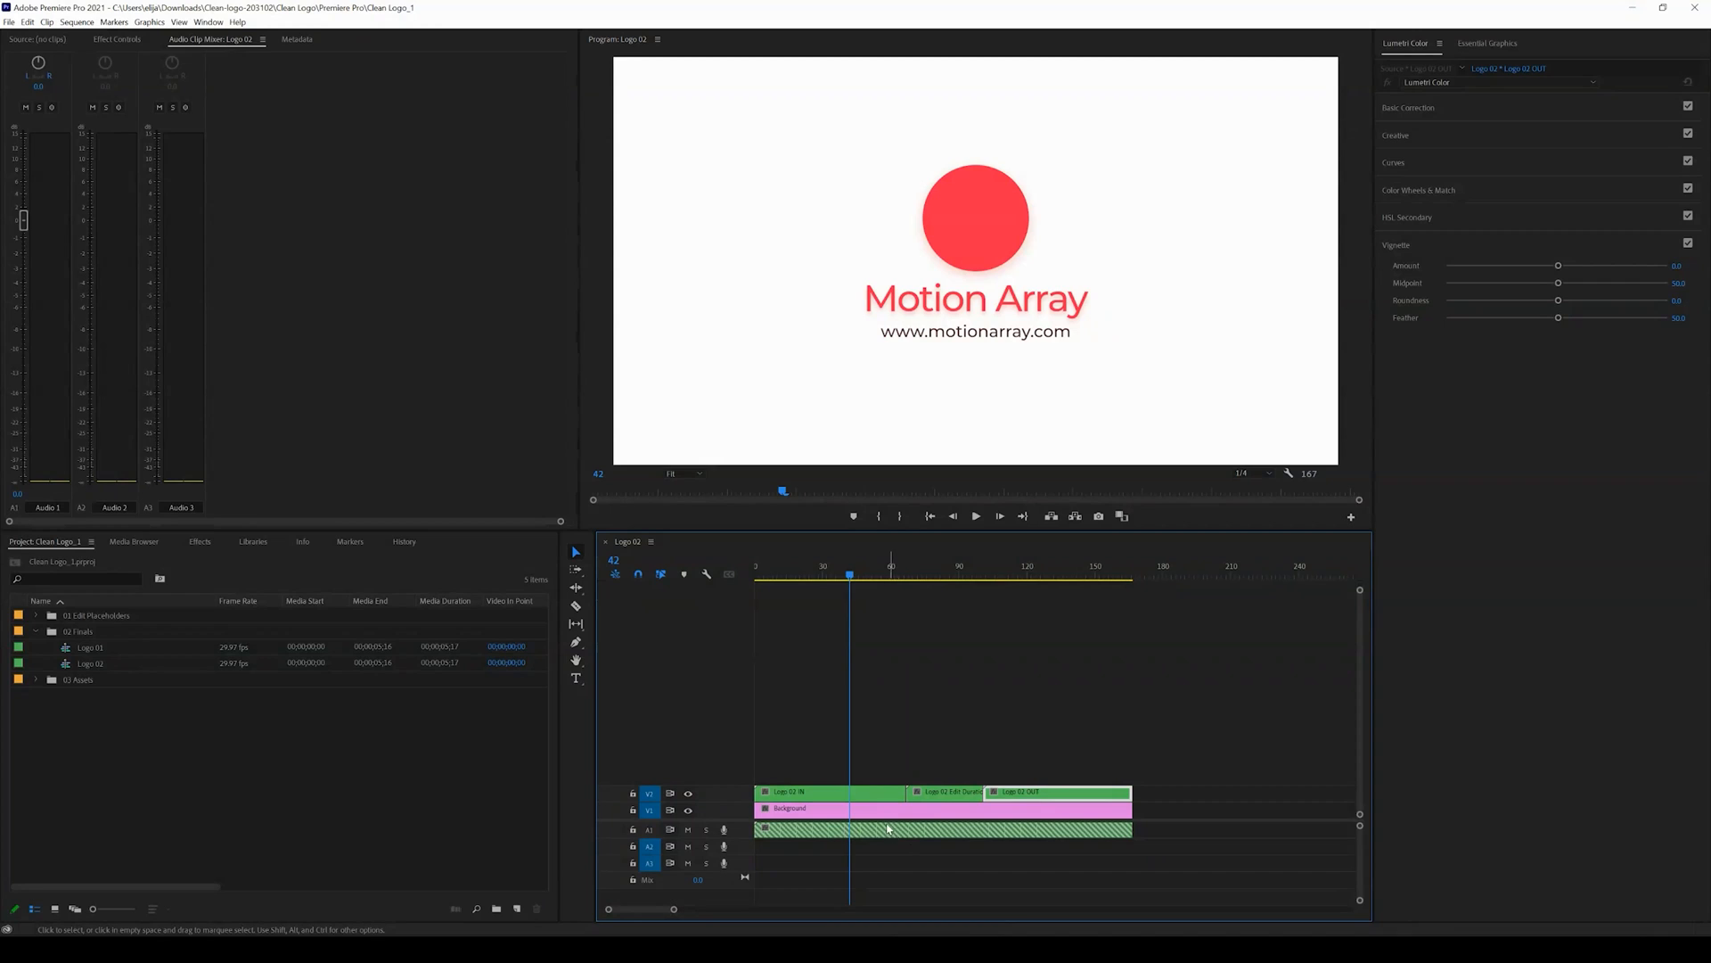
Toggle the output of the V2 logo track and the V1 background track off and on to check what each contributes.
{"action": "left_click", "coordinate": [688, 794]}
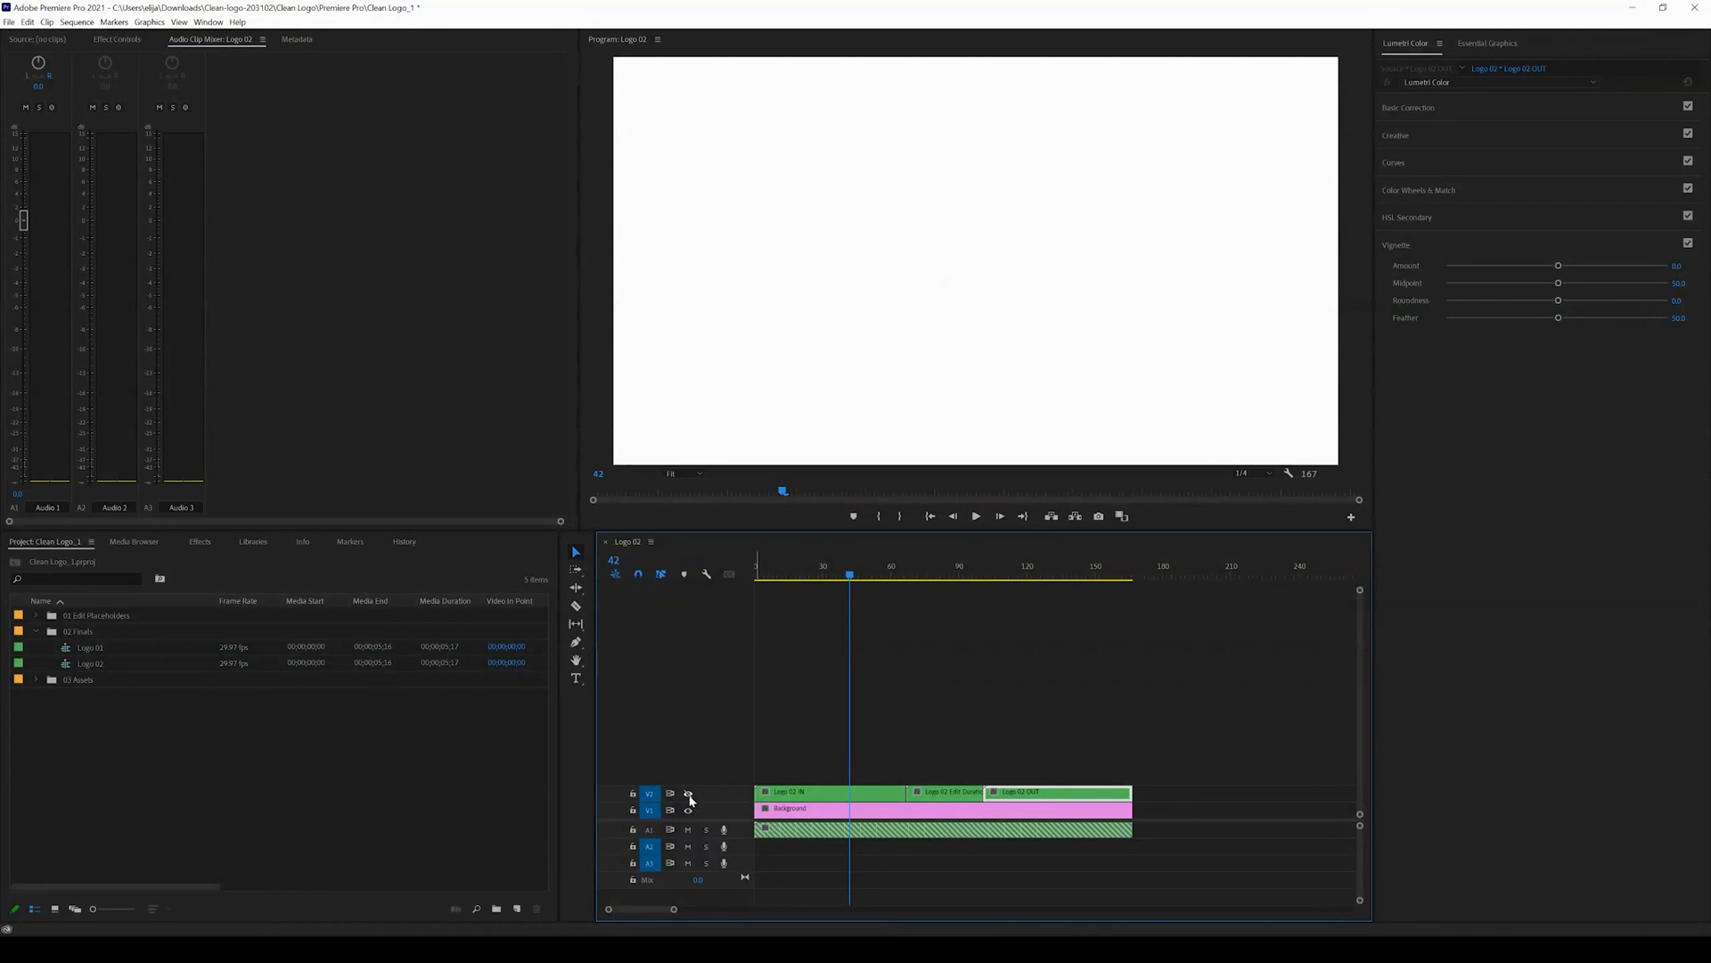
{"action": "left_click", "coordinate": [688, 794]}
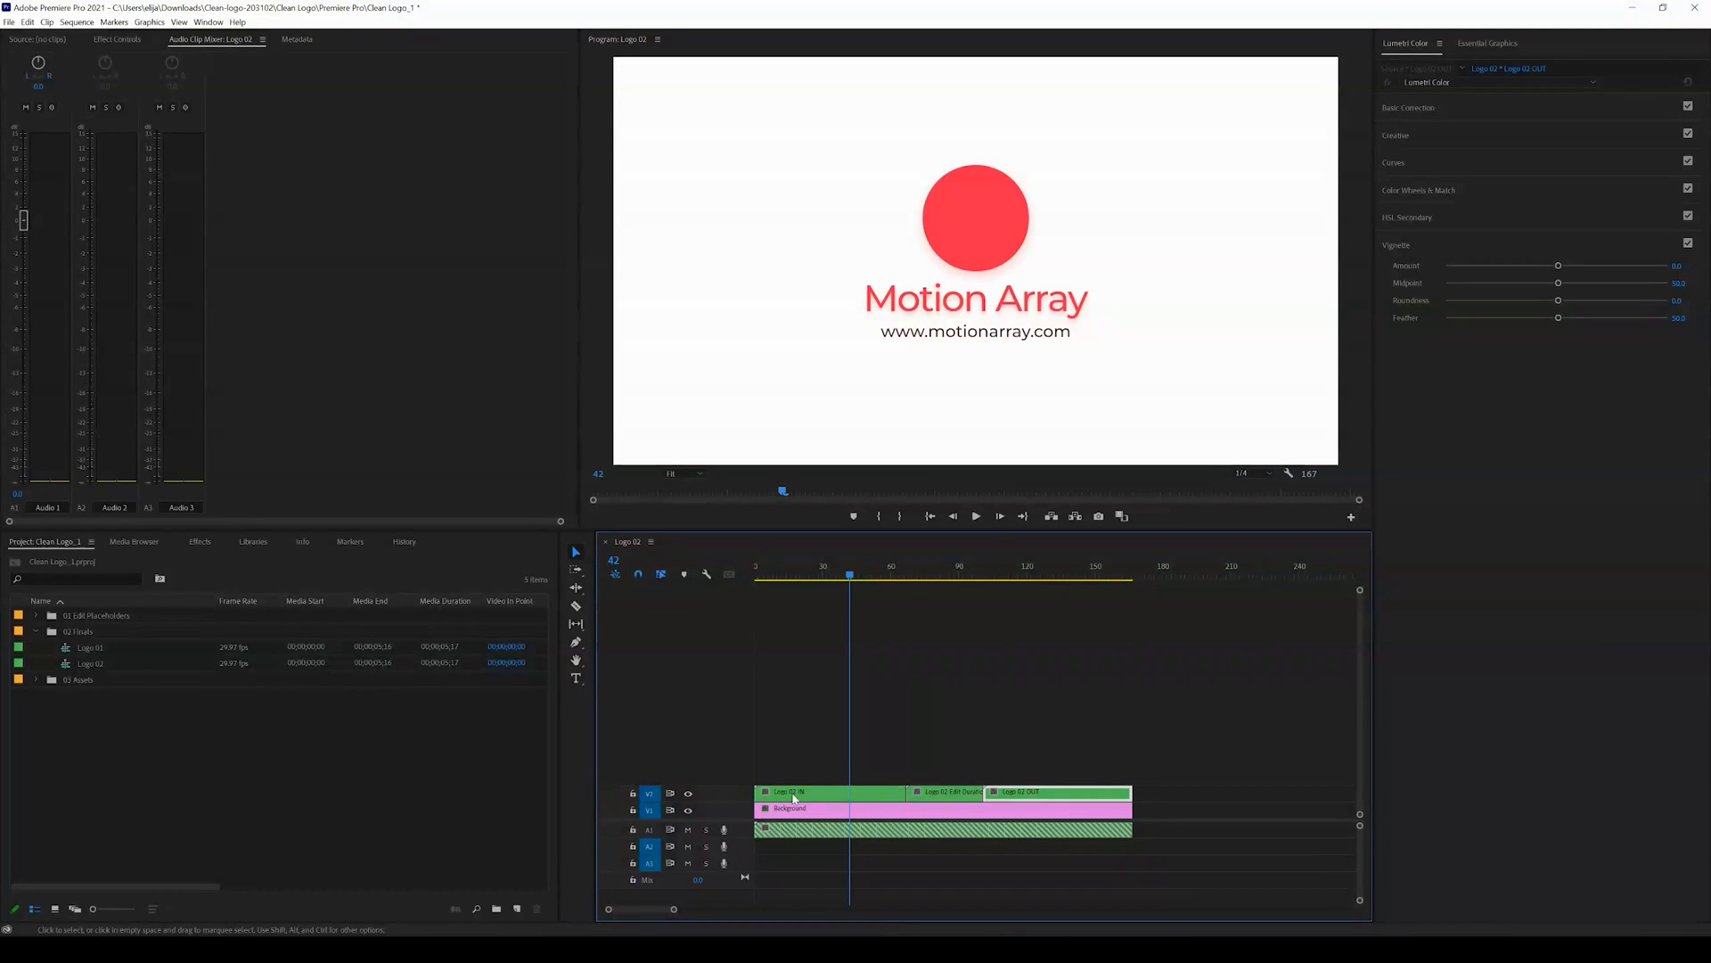
{"action": "left_click", "coordinate": [689, 795]}
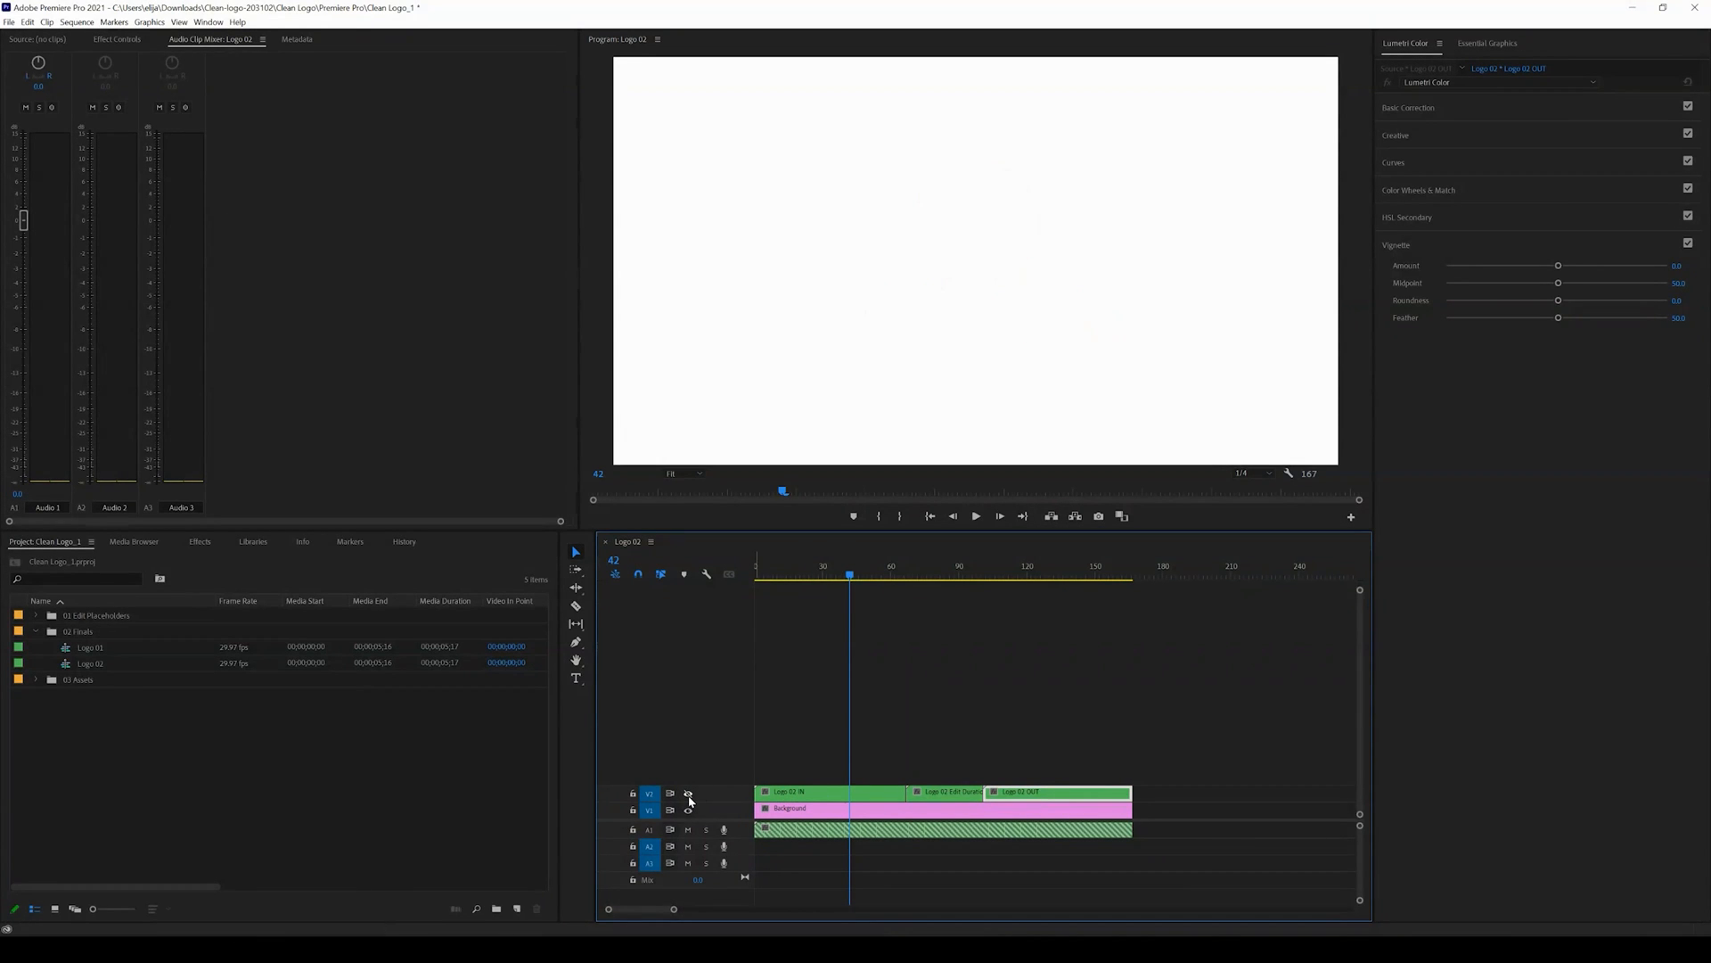
{"action": "left_click", "coordinate": [689, 795]}
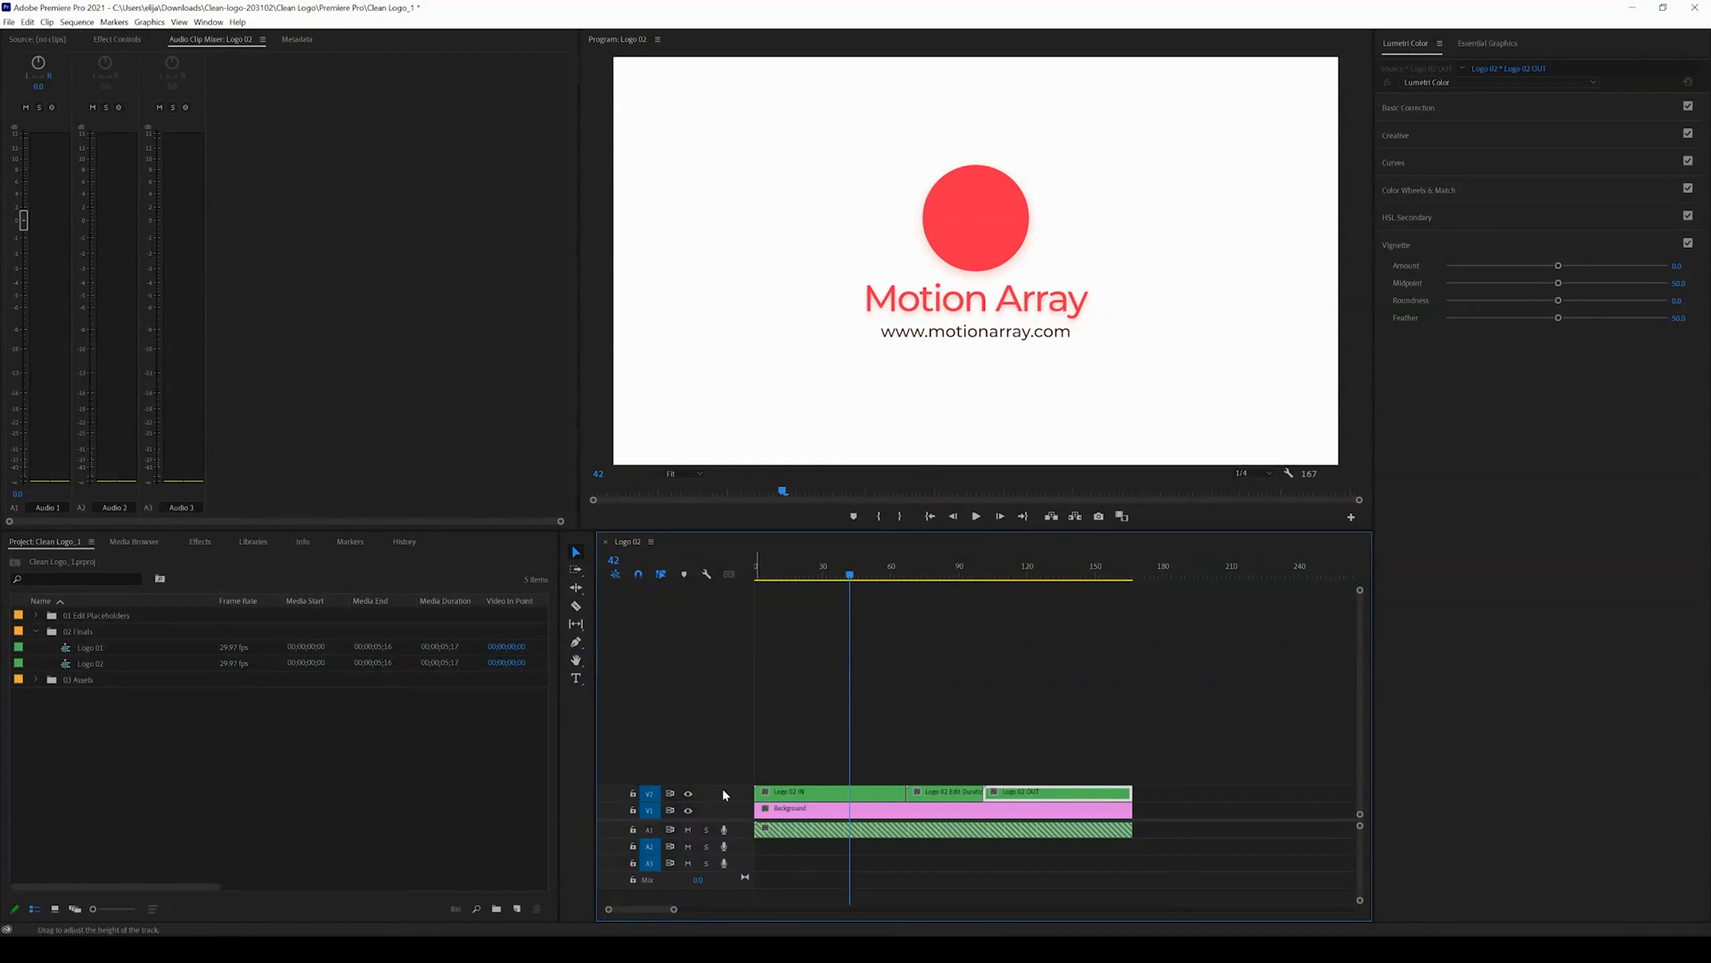
{"action": "left_click", "coordinate": [688, 811]}
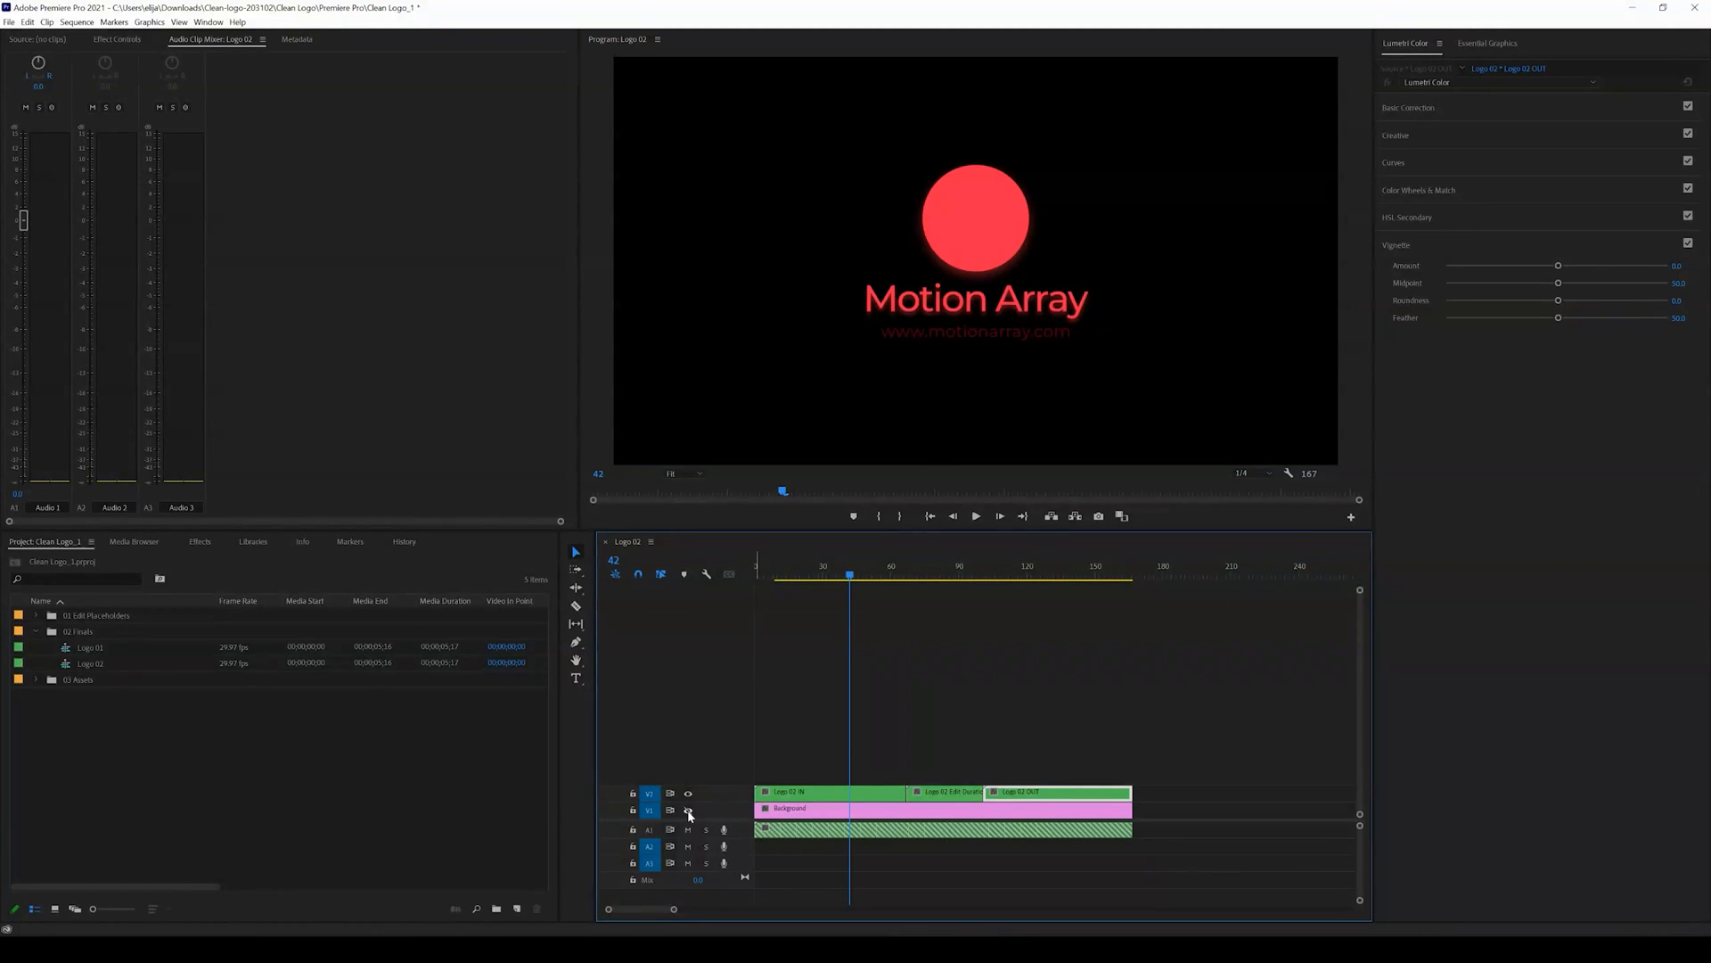
{"action": "left_click", "coordinate": [688, 810]}
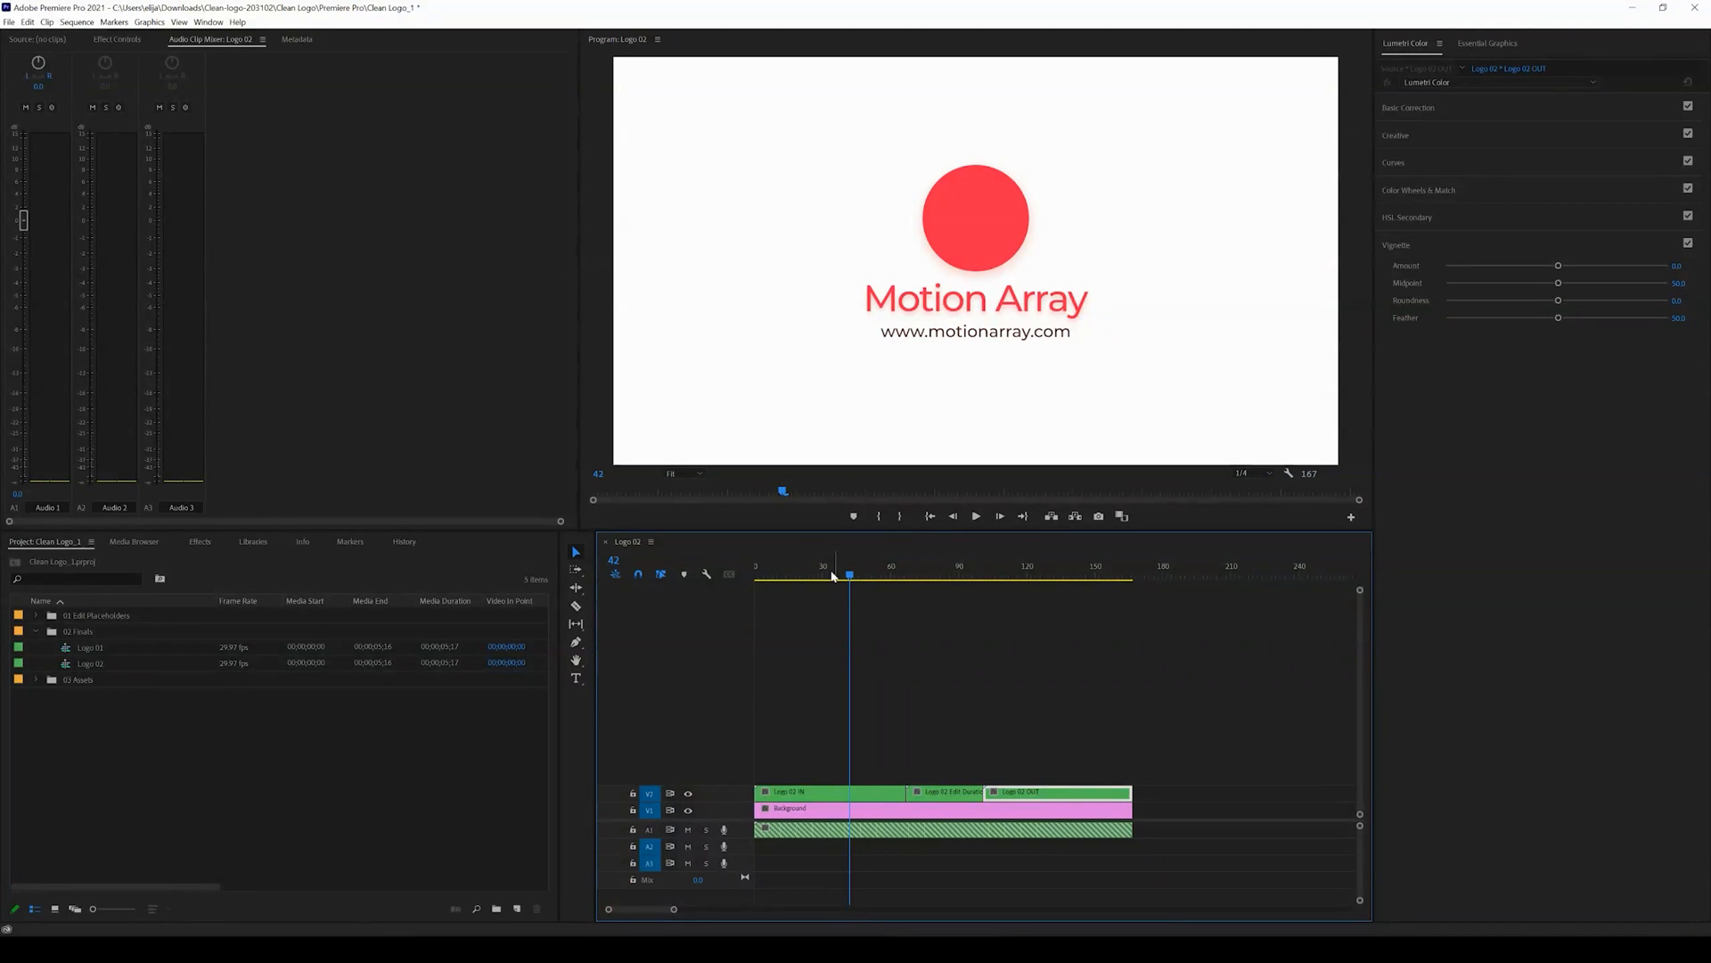
Play the Logo 02 sequence from its start and stop within the Edit Duration clip.
{"action": "left_click_drag", "start_coordinate": [841, 574], "coordinate": [712, 572]}
{"action": "left_click", "coordinate": [978, 517]}
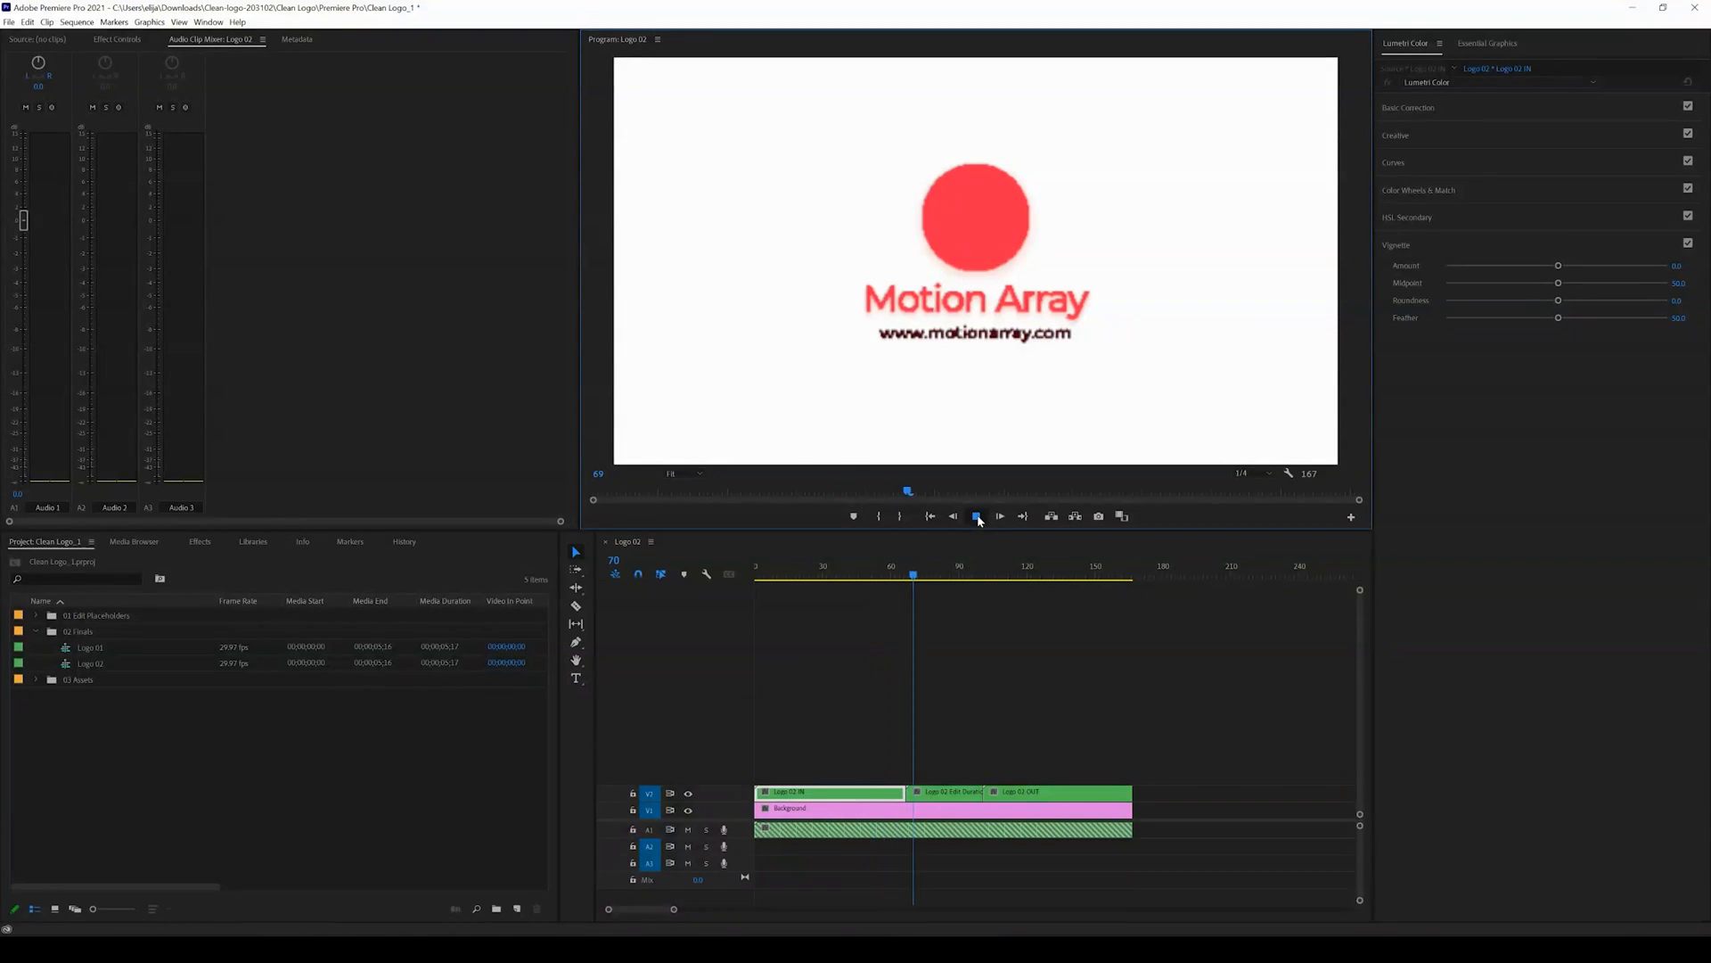
{"action": "left_click", "coordinate": [978, 517]}
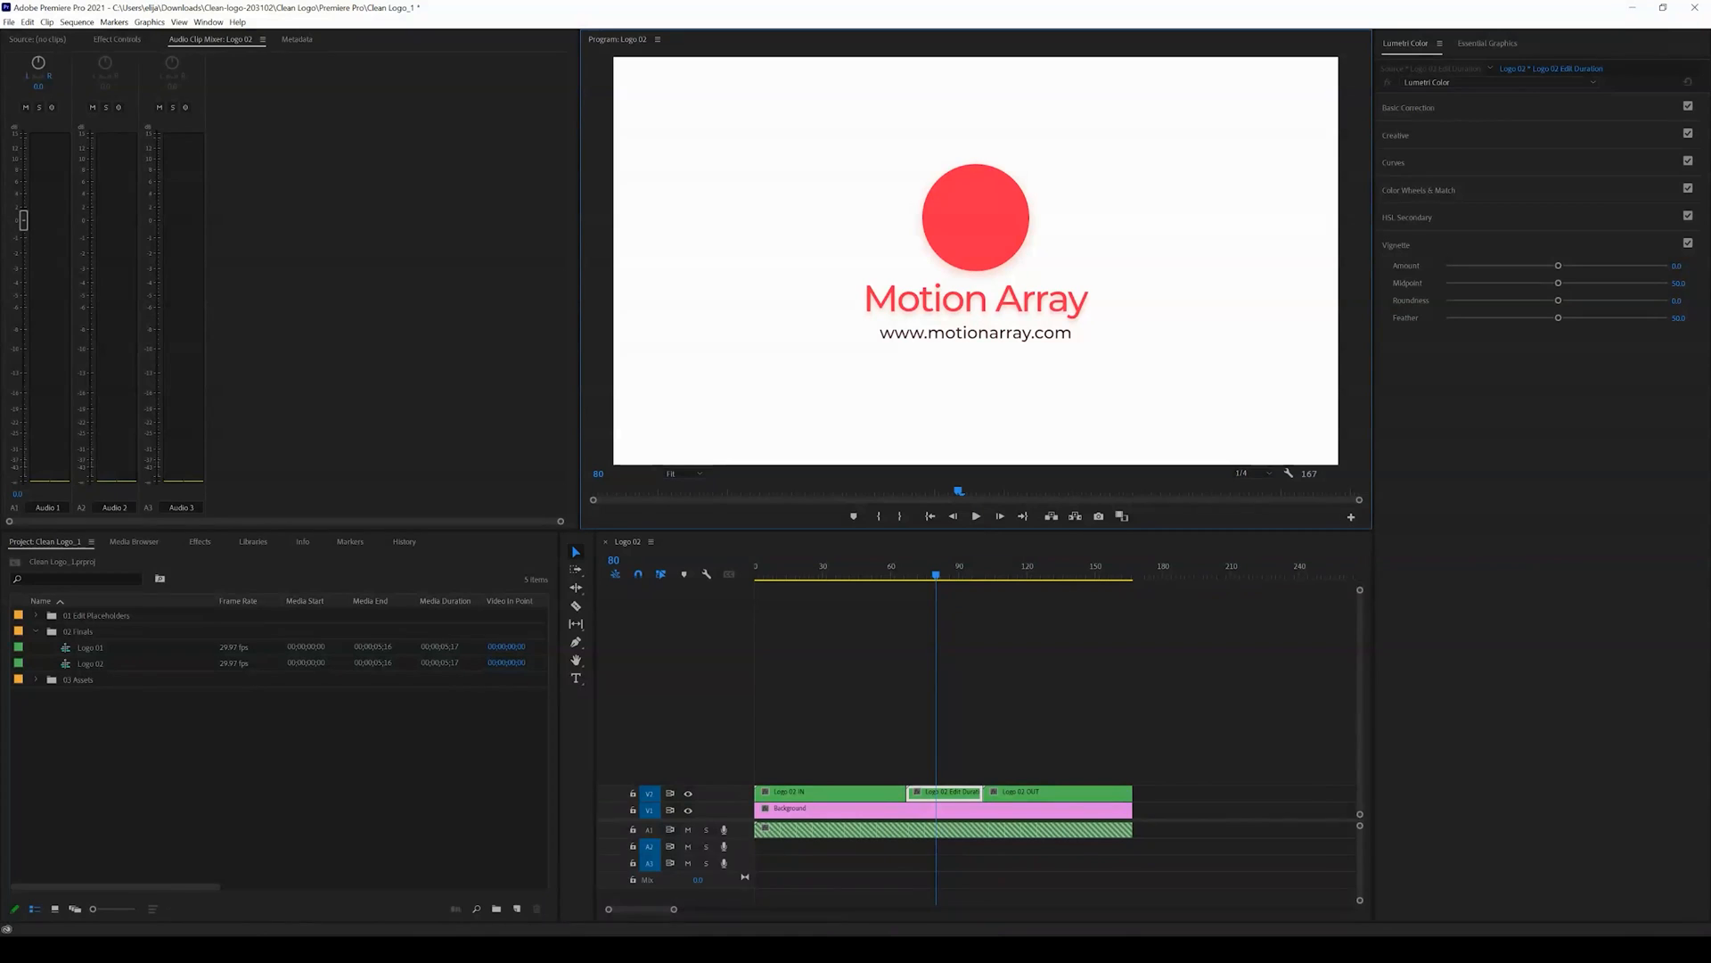
Import "8482 all in one logo.png" from the browser's downloads into the Clean Logo project in Premiere Pro.
{"action": "mouse_move", "coordinate": [682, 950]}
{"action": "left_click", "coordinate": [610, 894]}
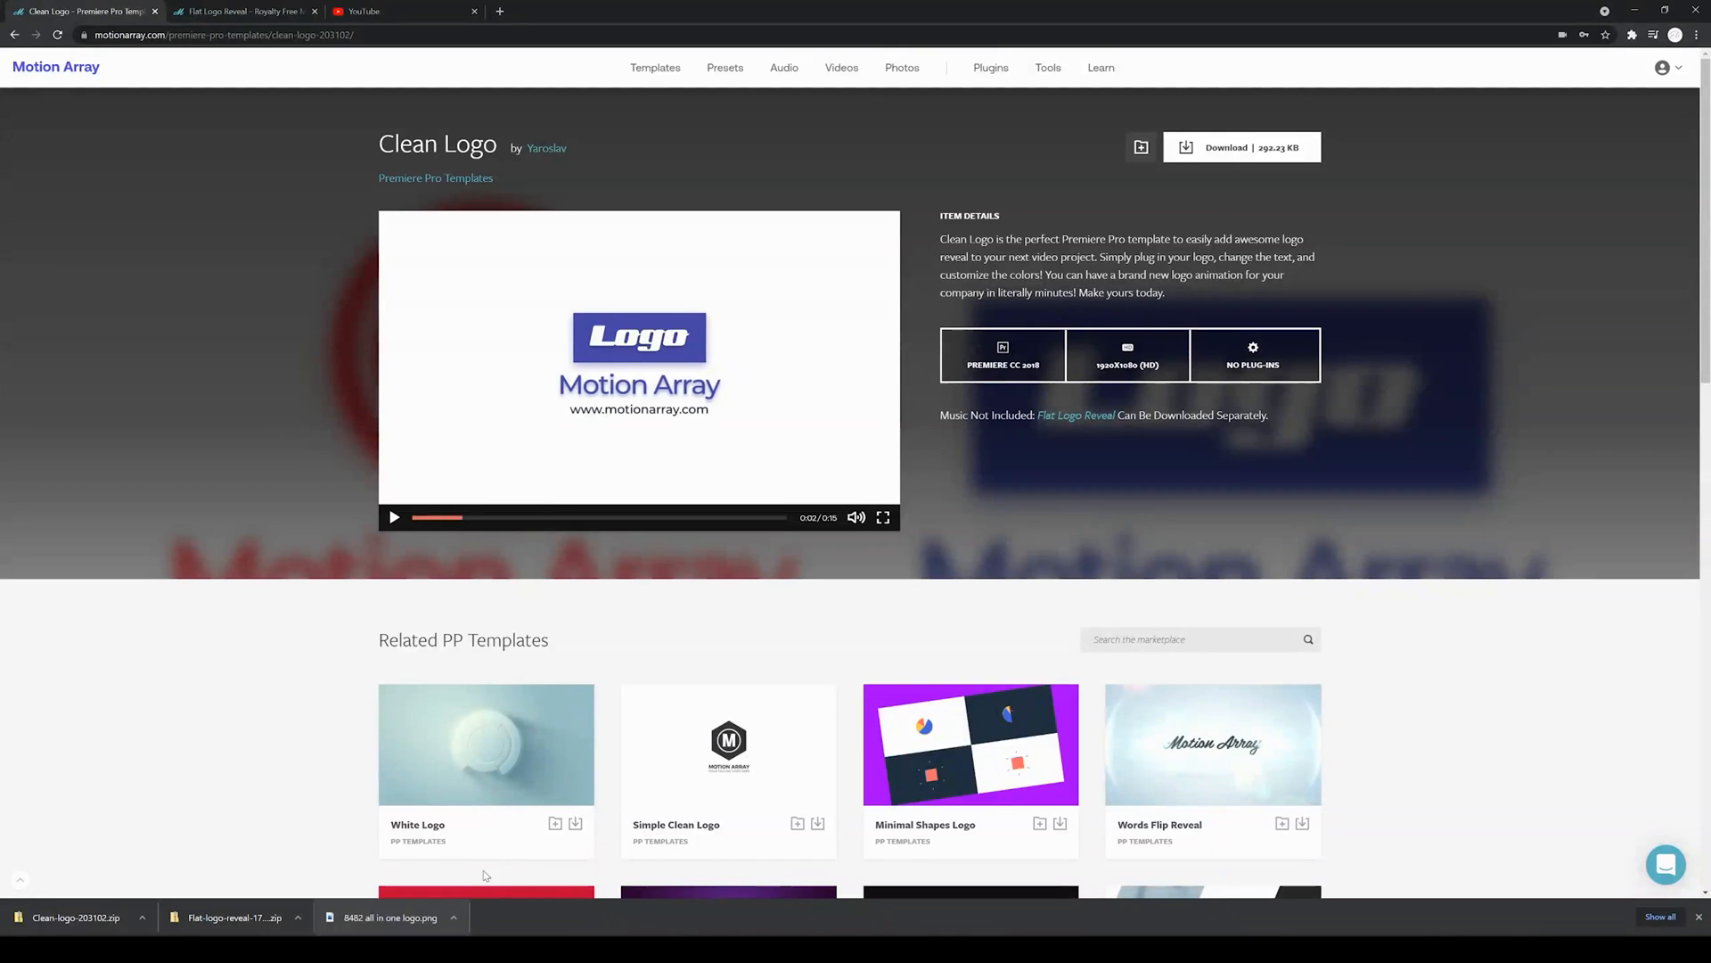
{"action": "left_click_drag", "start_coordinate": [381, 910], "coordinate": [428, 770]}
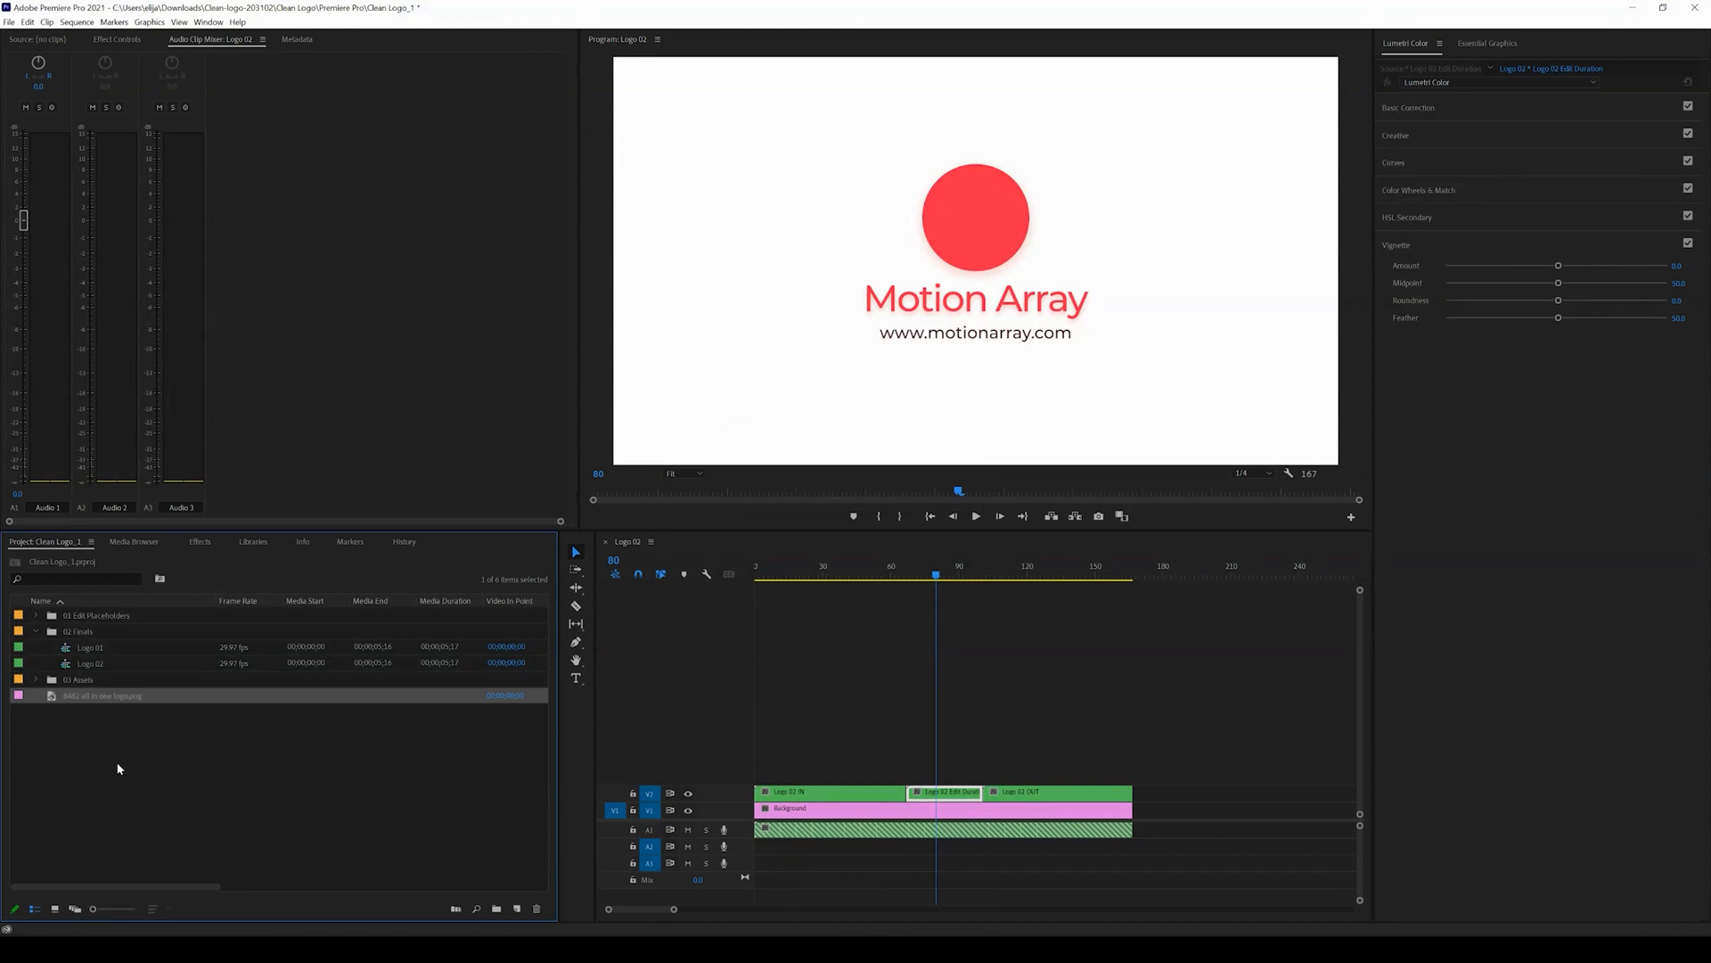
Place the 8482 logo image on track V3 above the Logo 02 clips, starting at frame 0, and scale it down within the frame.
{"action": "double_click", "coordinate": [93, 695]}
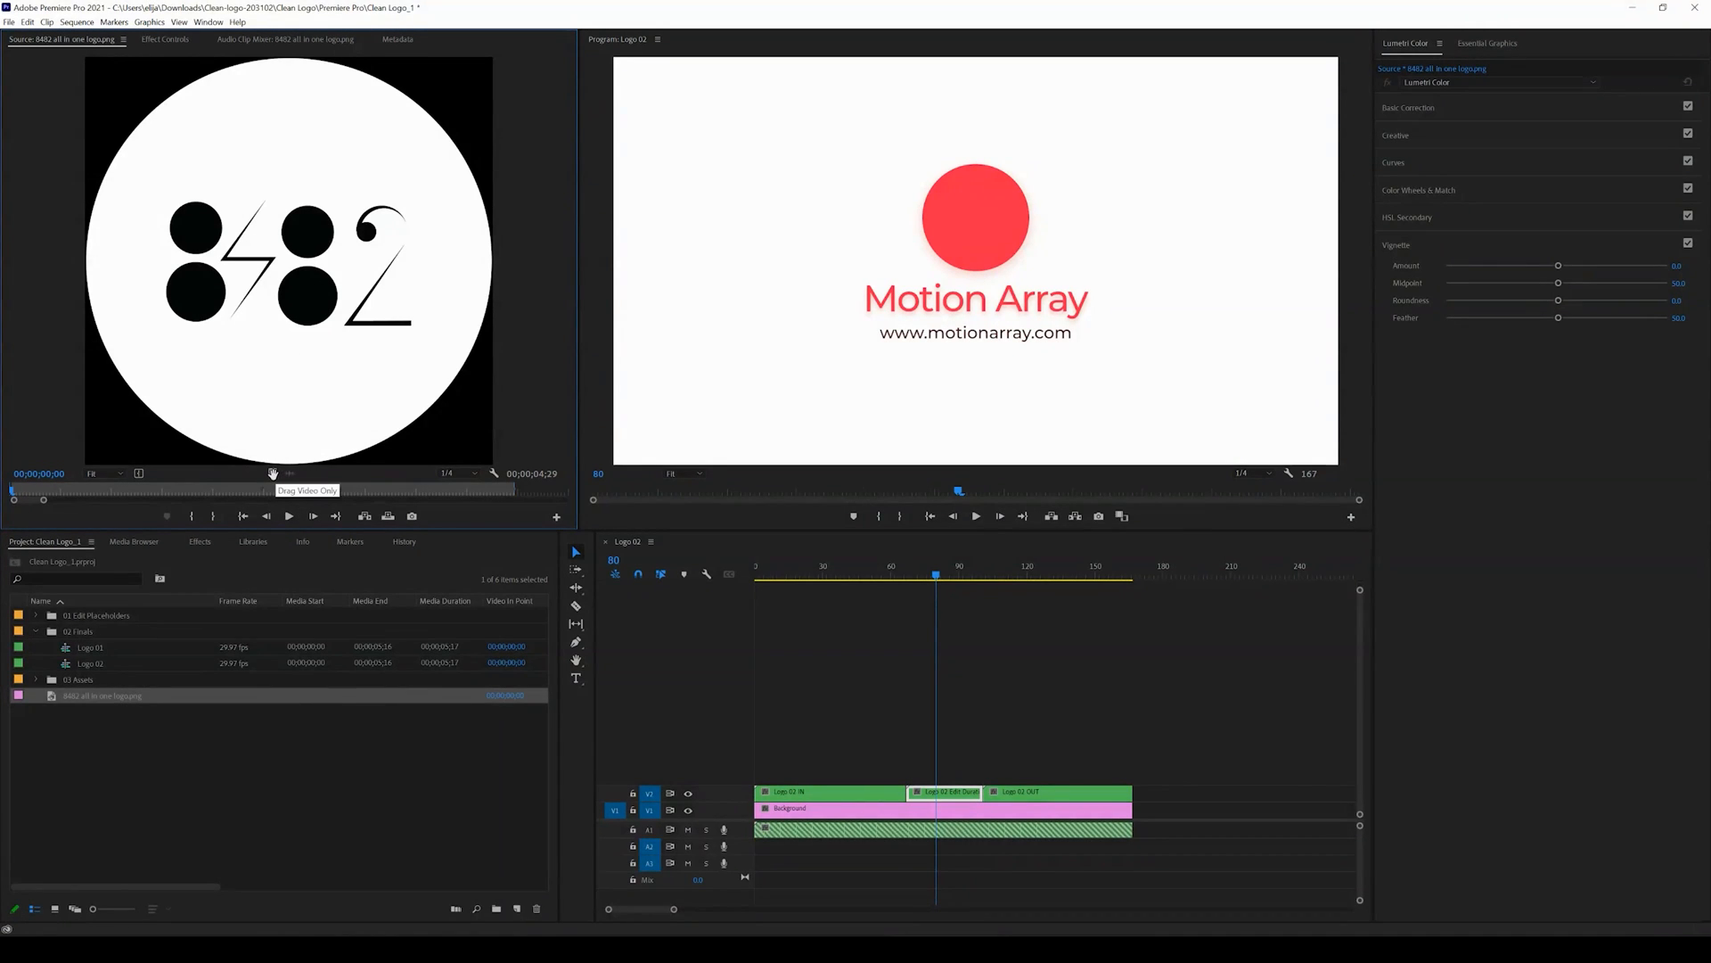
{"action": "left_click_drag", "start_coordinate": [273, 473], "coordinate": [827, 772]}
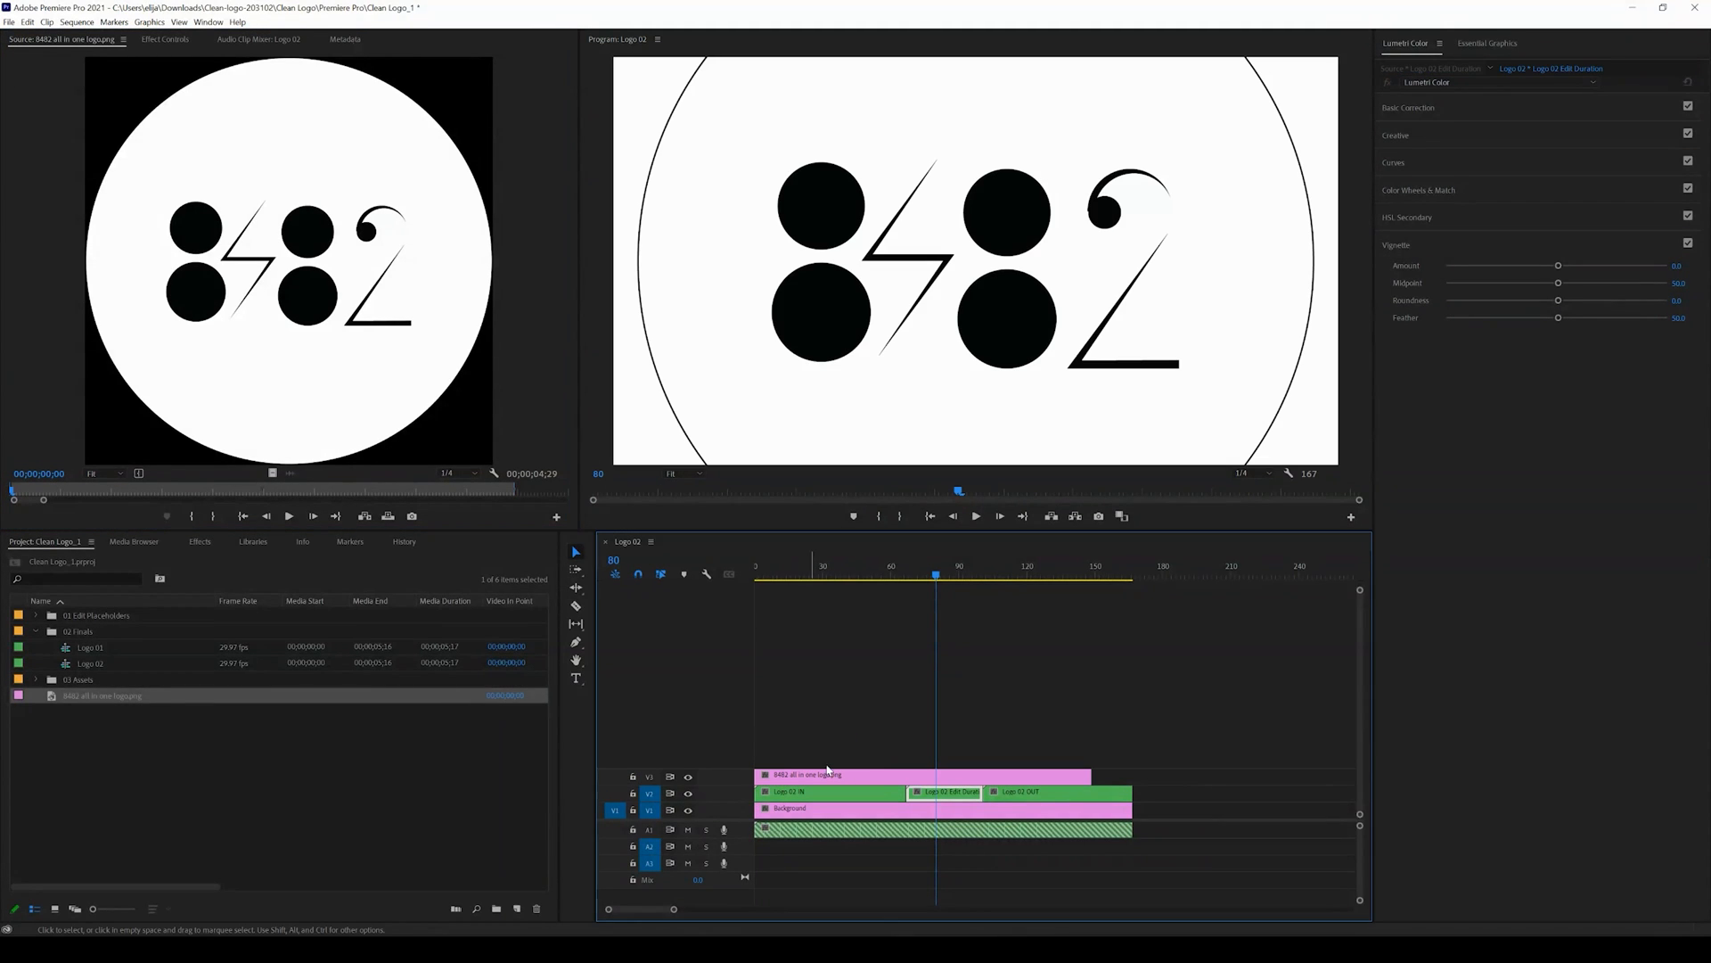
{"action": "left_click", "coordinate": [879, 777]}
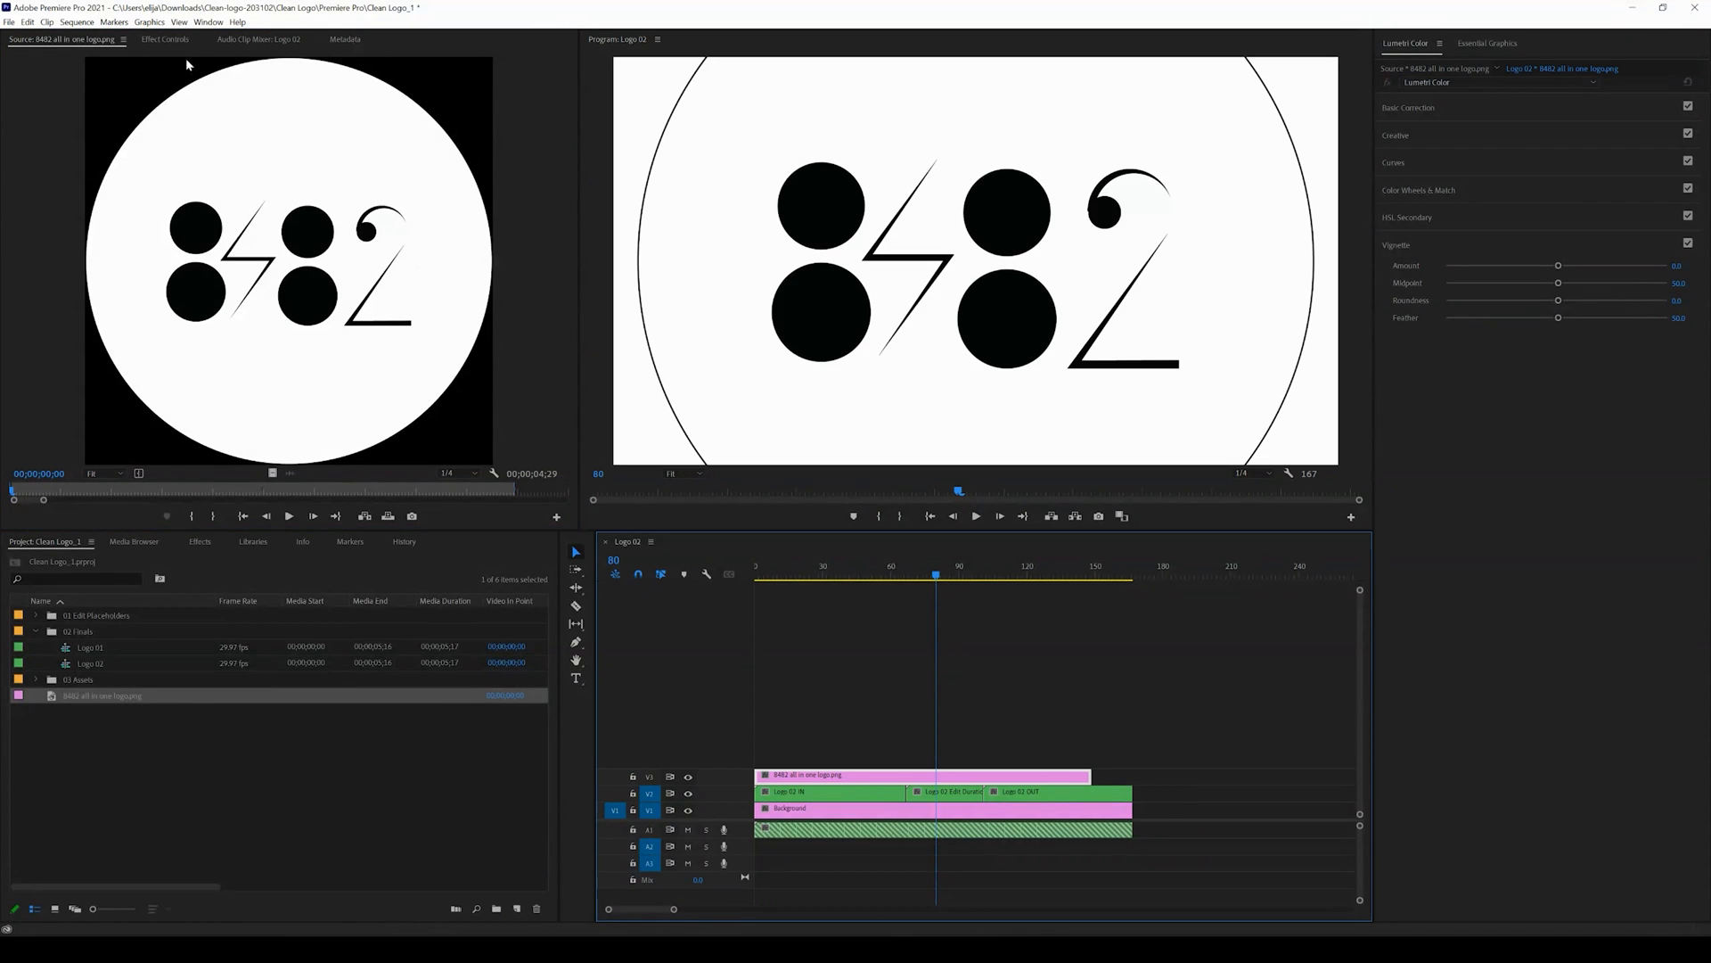
{"action": "left_click", "coordinate": [169, 40]}
{"action": "left_click_drag", "start_coordinate": [176, 121], "coordinate": [148, 131]}
Preview the logo overlay from the start of the sequence, and delete the logo image from track V3.
{"action": "left_click_drag", "start_coordinate": [893, 576], "coordinate": [740, 576]}
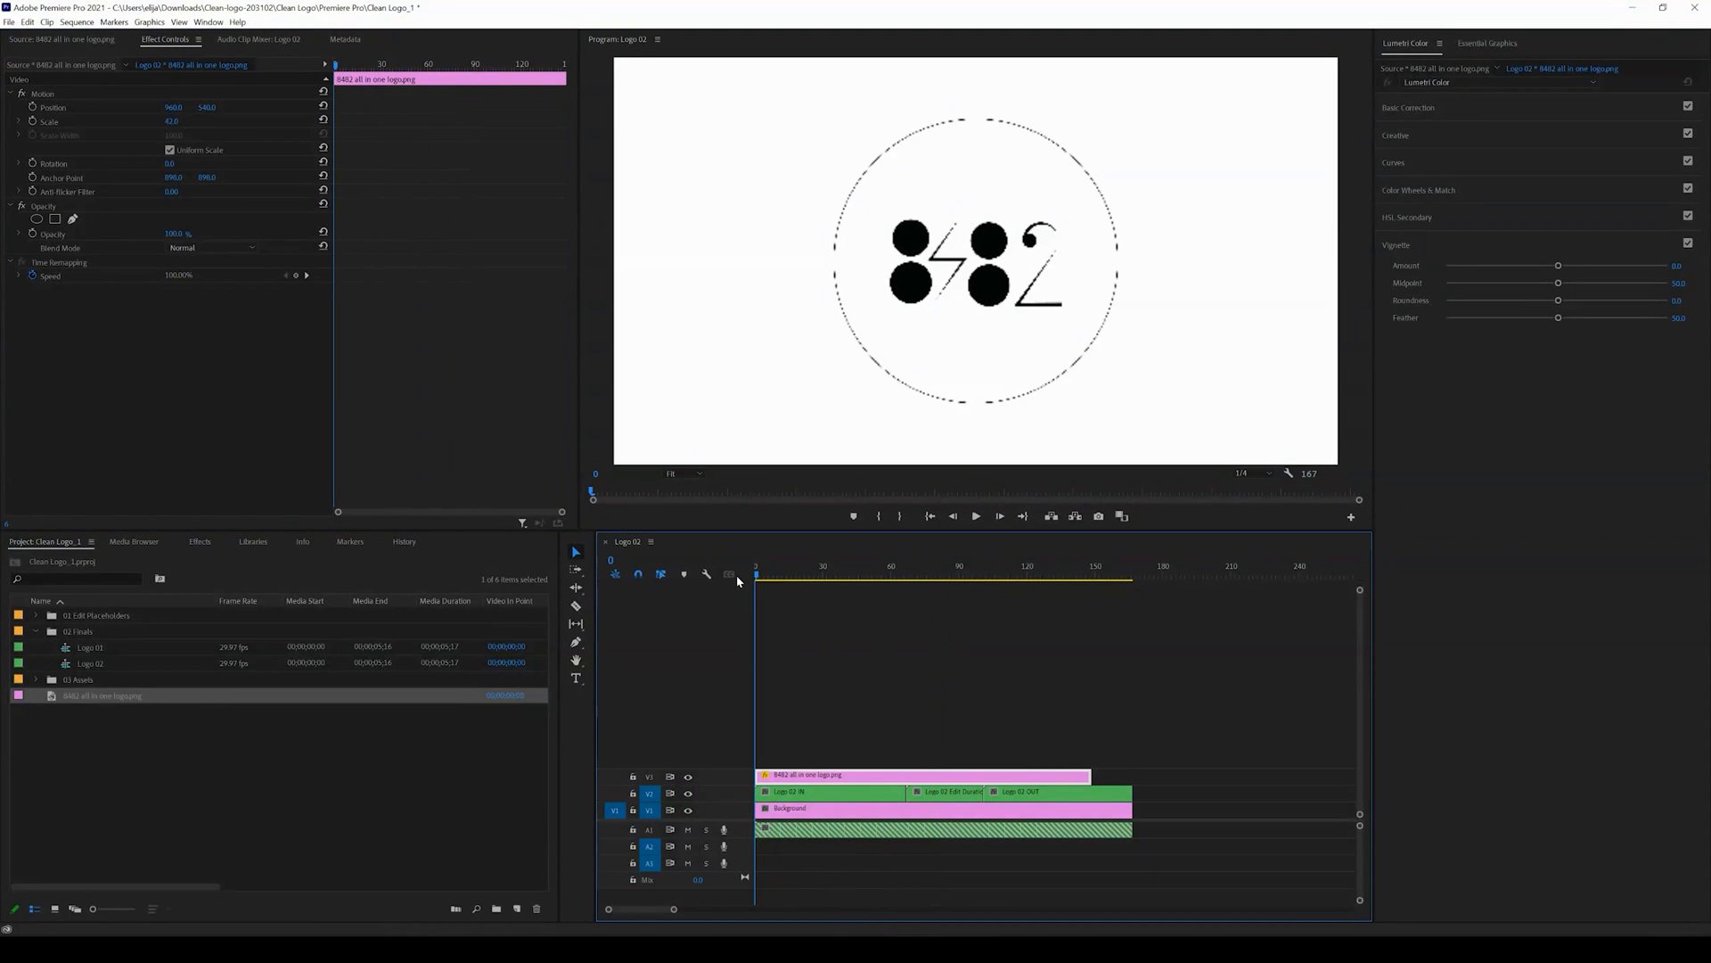
{"action": "left_click", "coordinate": [977, 517]}
{"action": "left_click", "coordinate": [977, 517]}
{"action": "left_click_drag", "start_coordinate": [828, 574], "coordinate": [854, 578]}
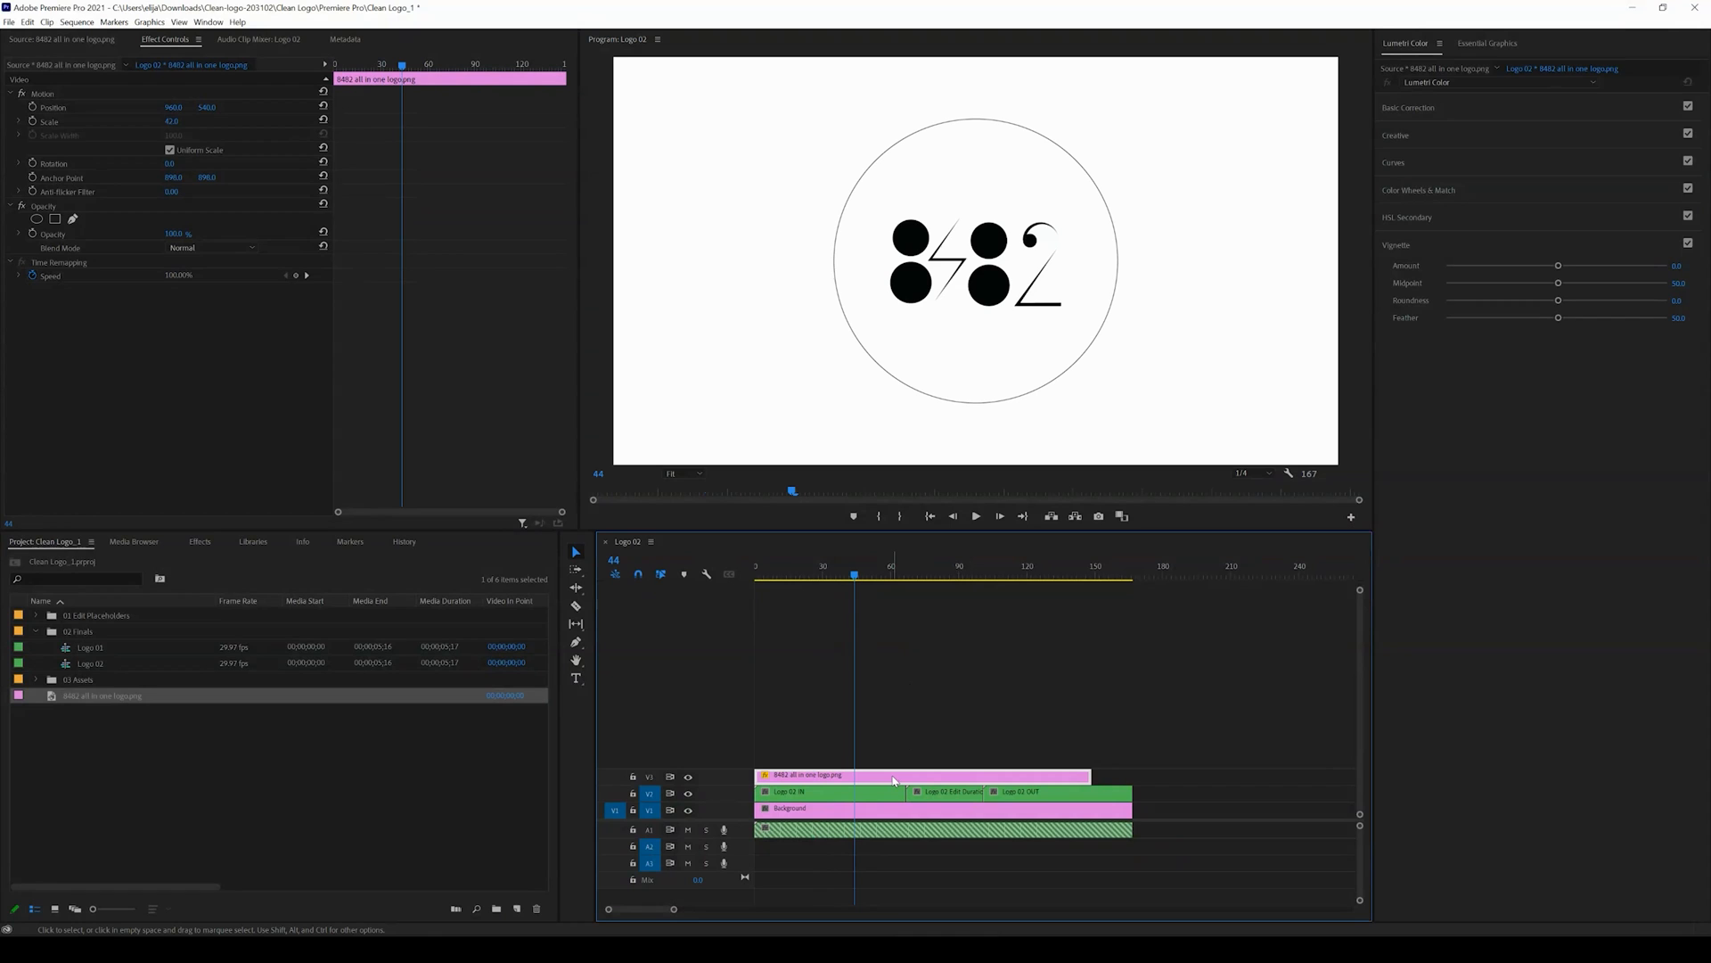
{"action": "key", "text": "Delete"}
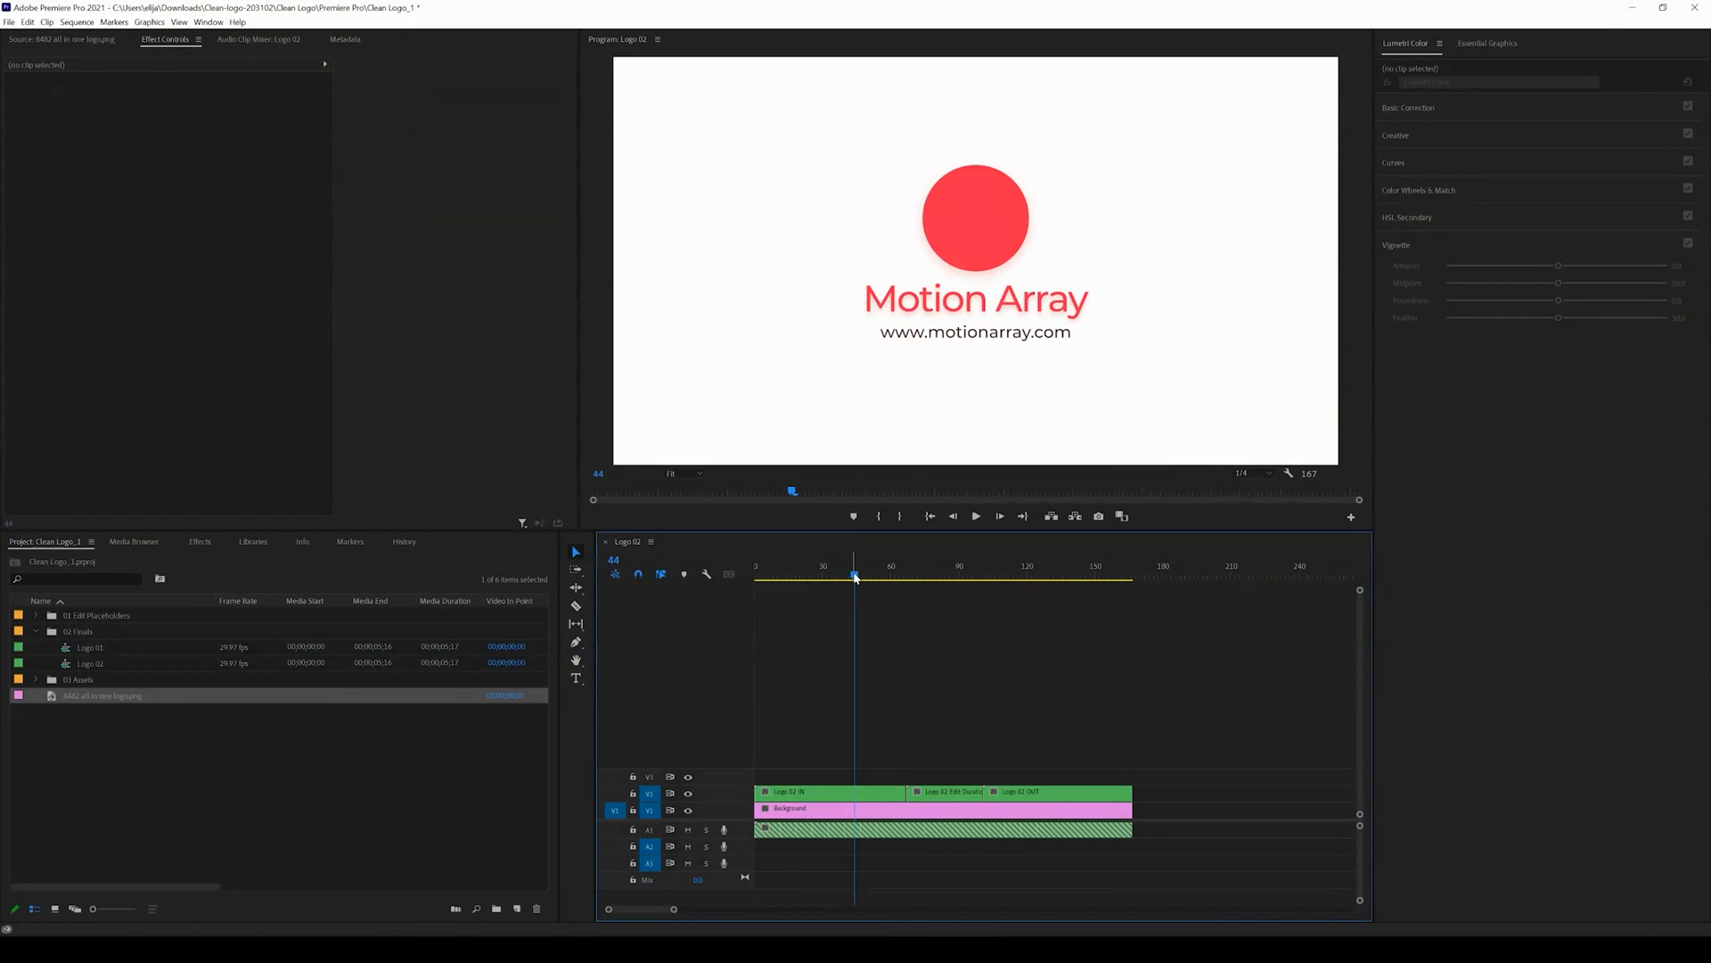
Open the nested Logo 02 IN sequence from its clip on track V2.
{"action": "key", "text": "d"}
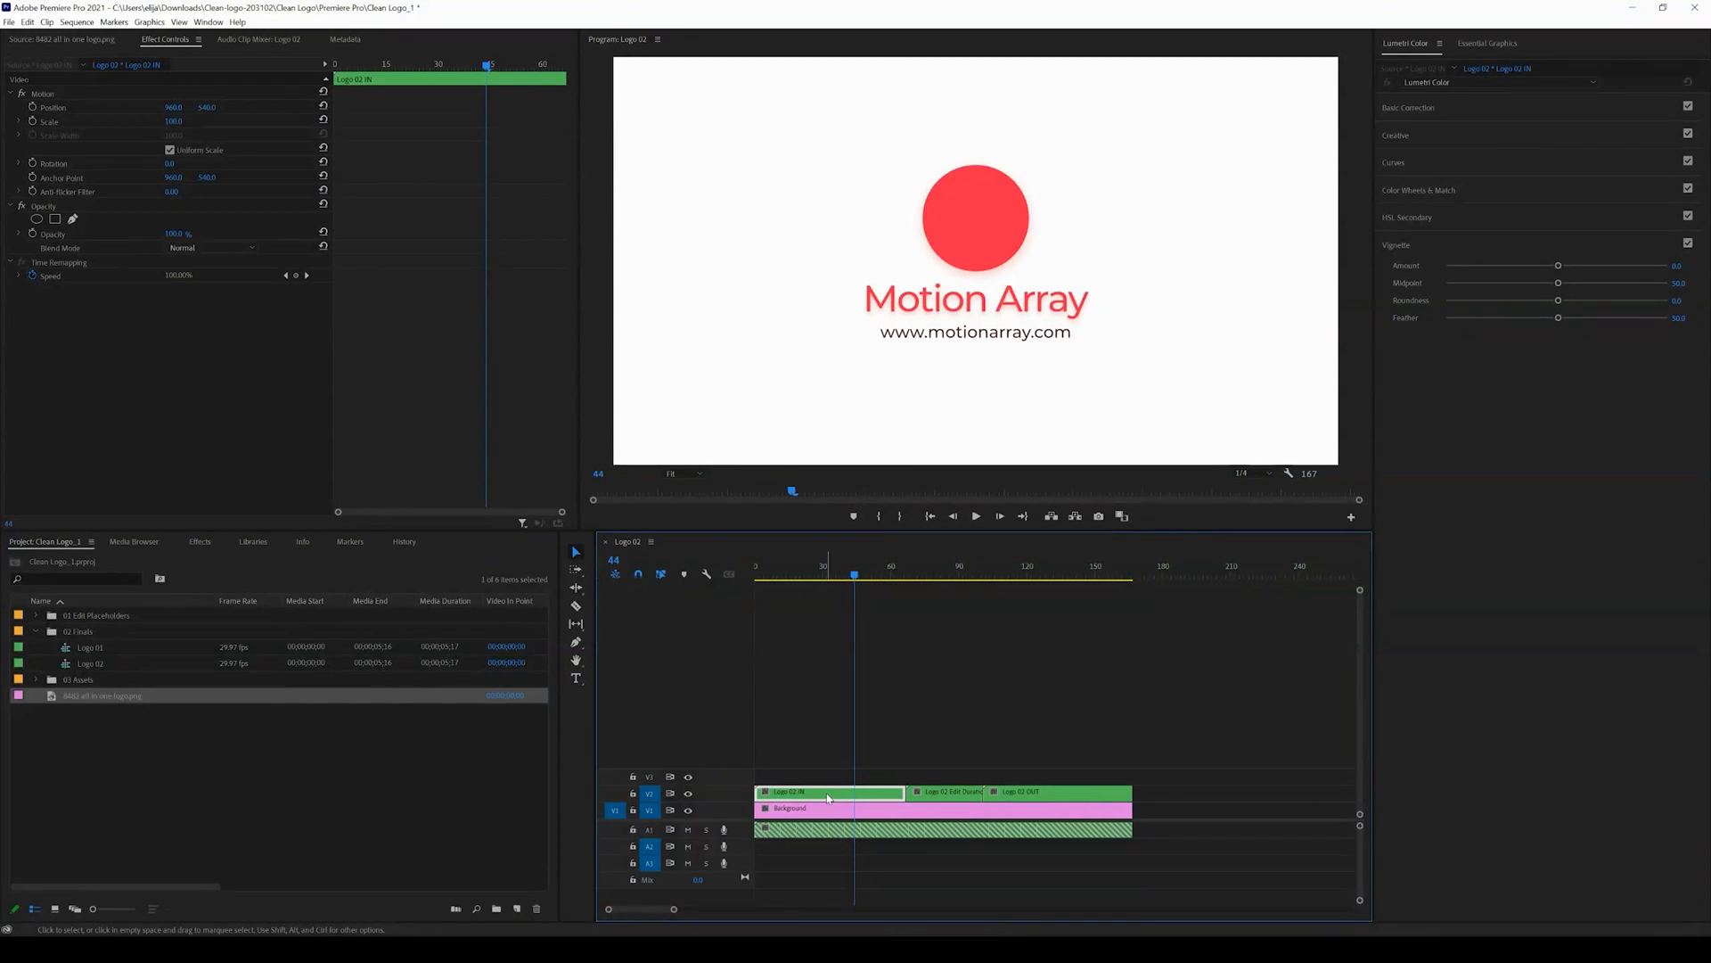
{"action": "mouse_move", "coordinate": [828, 798]}
{"action": "double_click", "coordinate": [828, 793]}
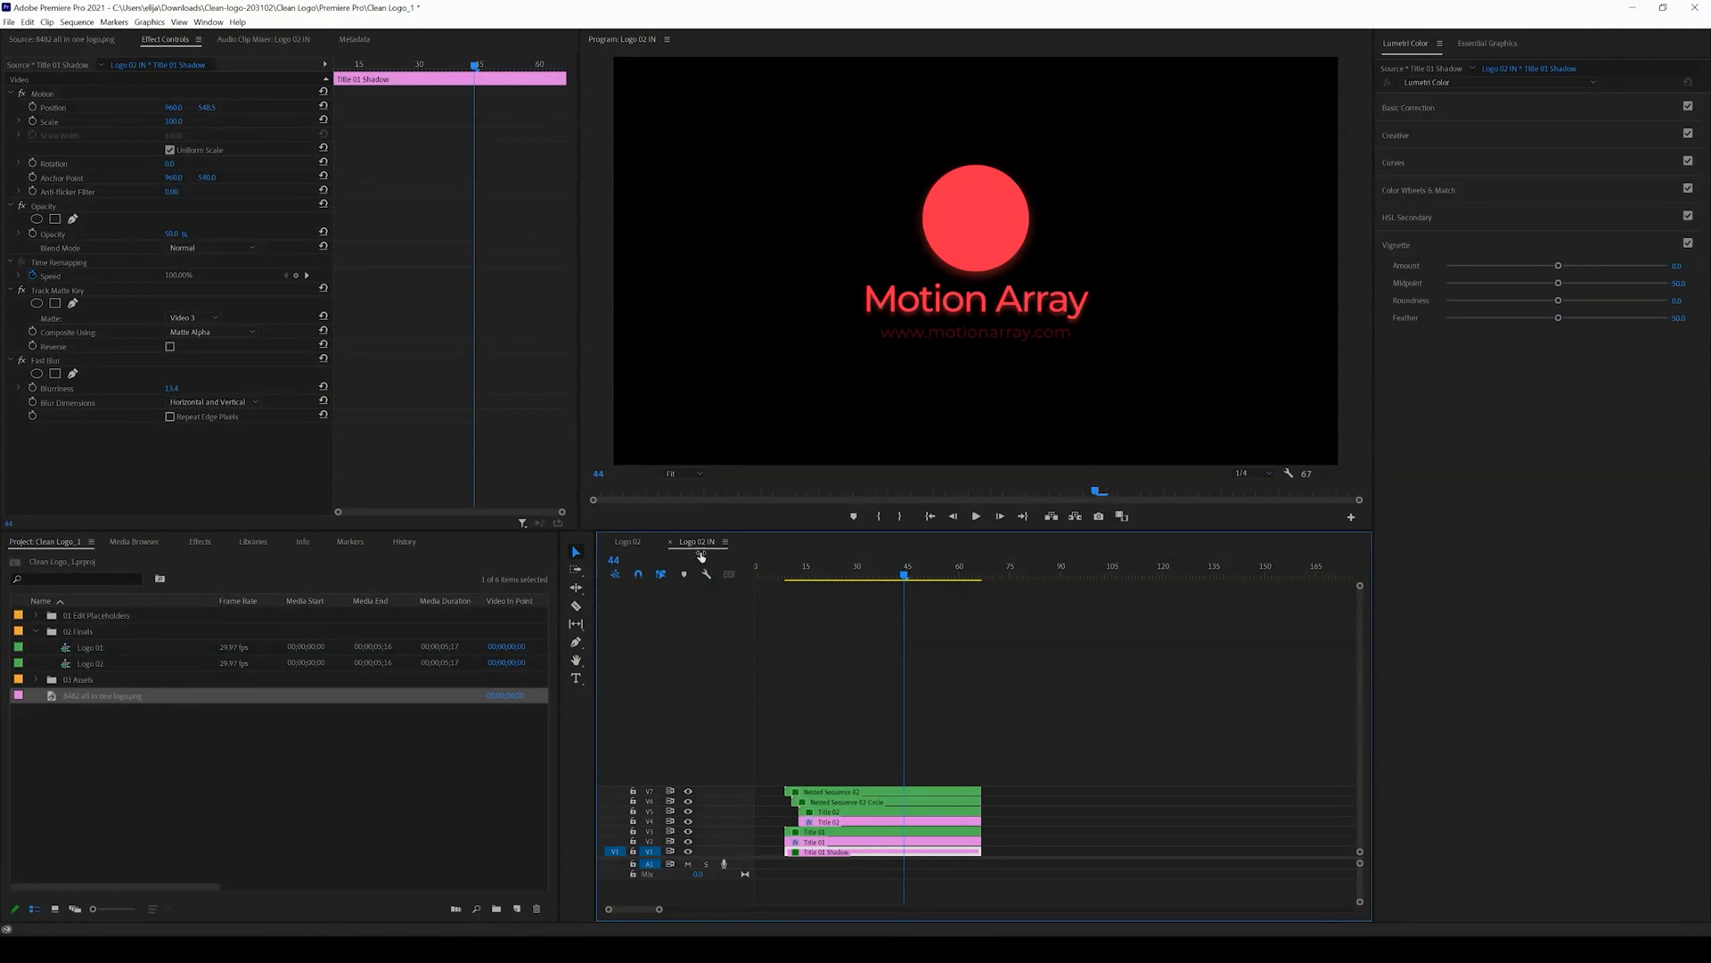
Return to the Logo 02 sequence and play and scrub through its animation.
{"action": "left_click", "coordinate": [629, 542]}
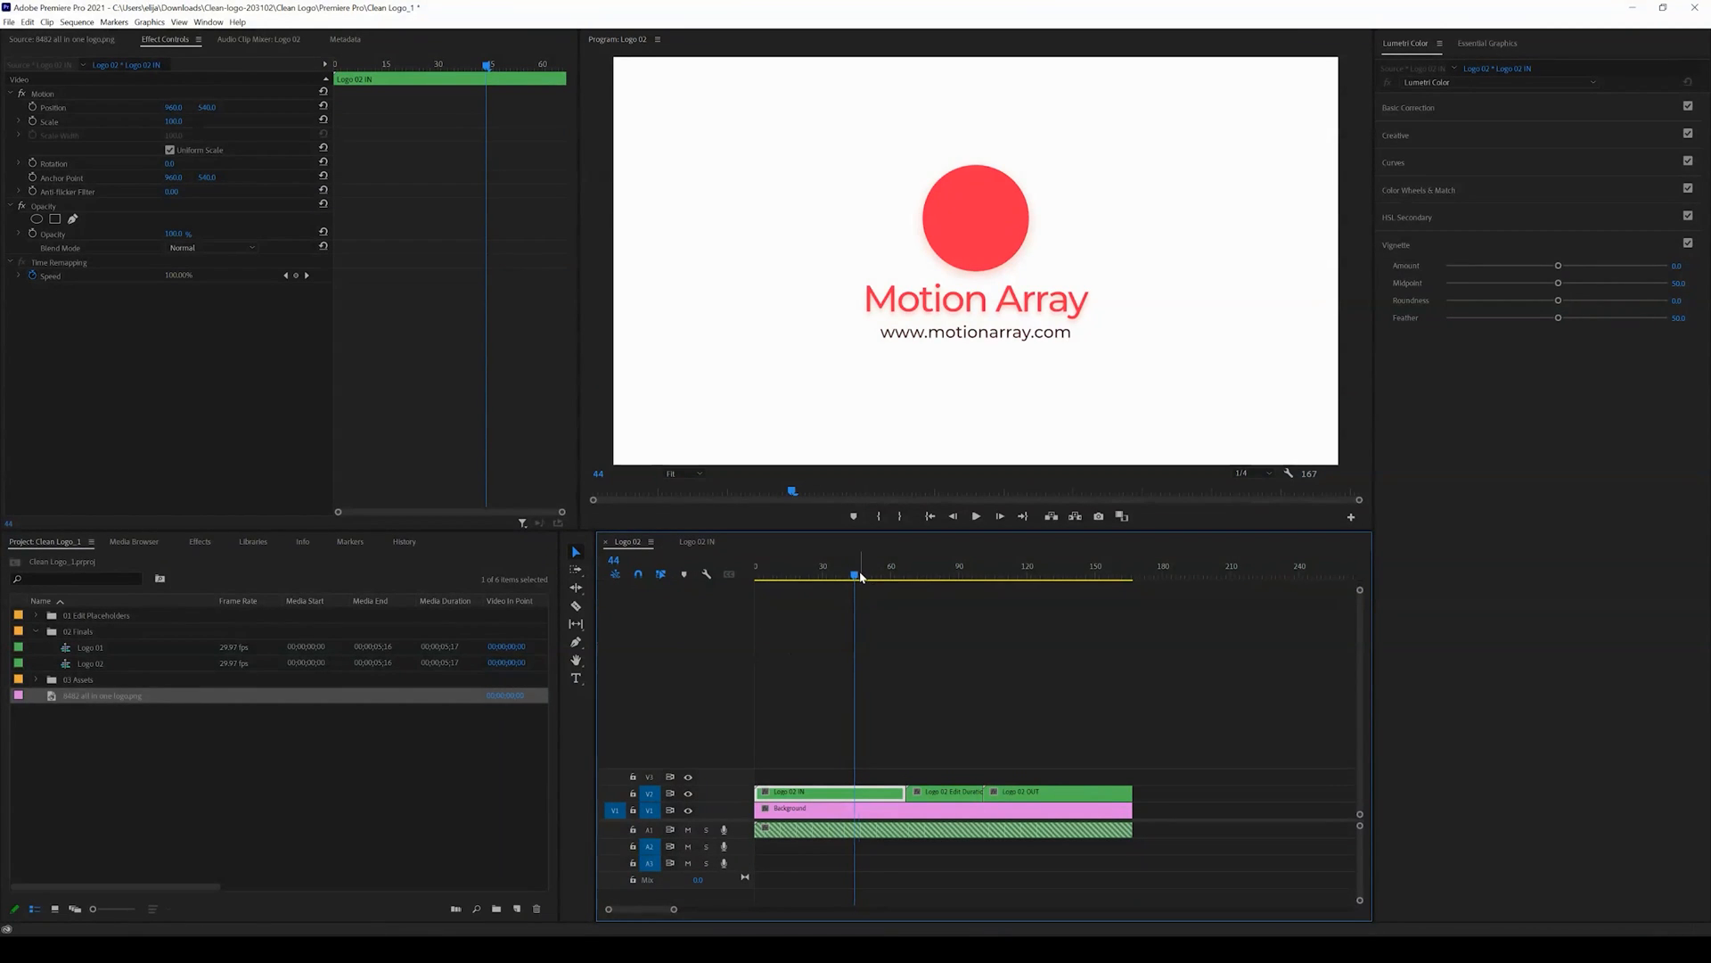
{"action": "key", "text": "space"}
{"action": "left_click_drag", "start_coordinate": [1011, 581], "coordinate": [848, 604]}
{"action": "left_click", "coordinate": [929, 685]}
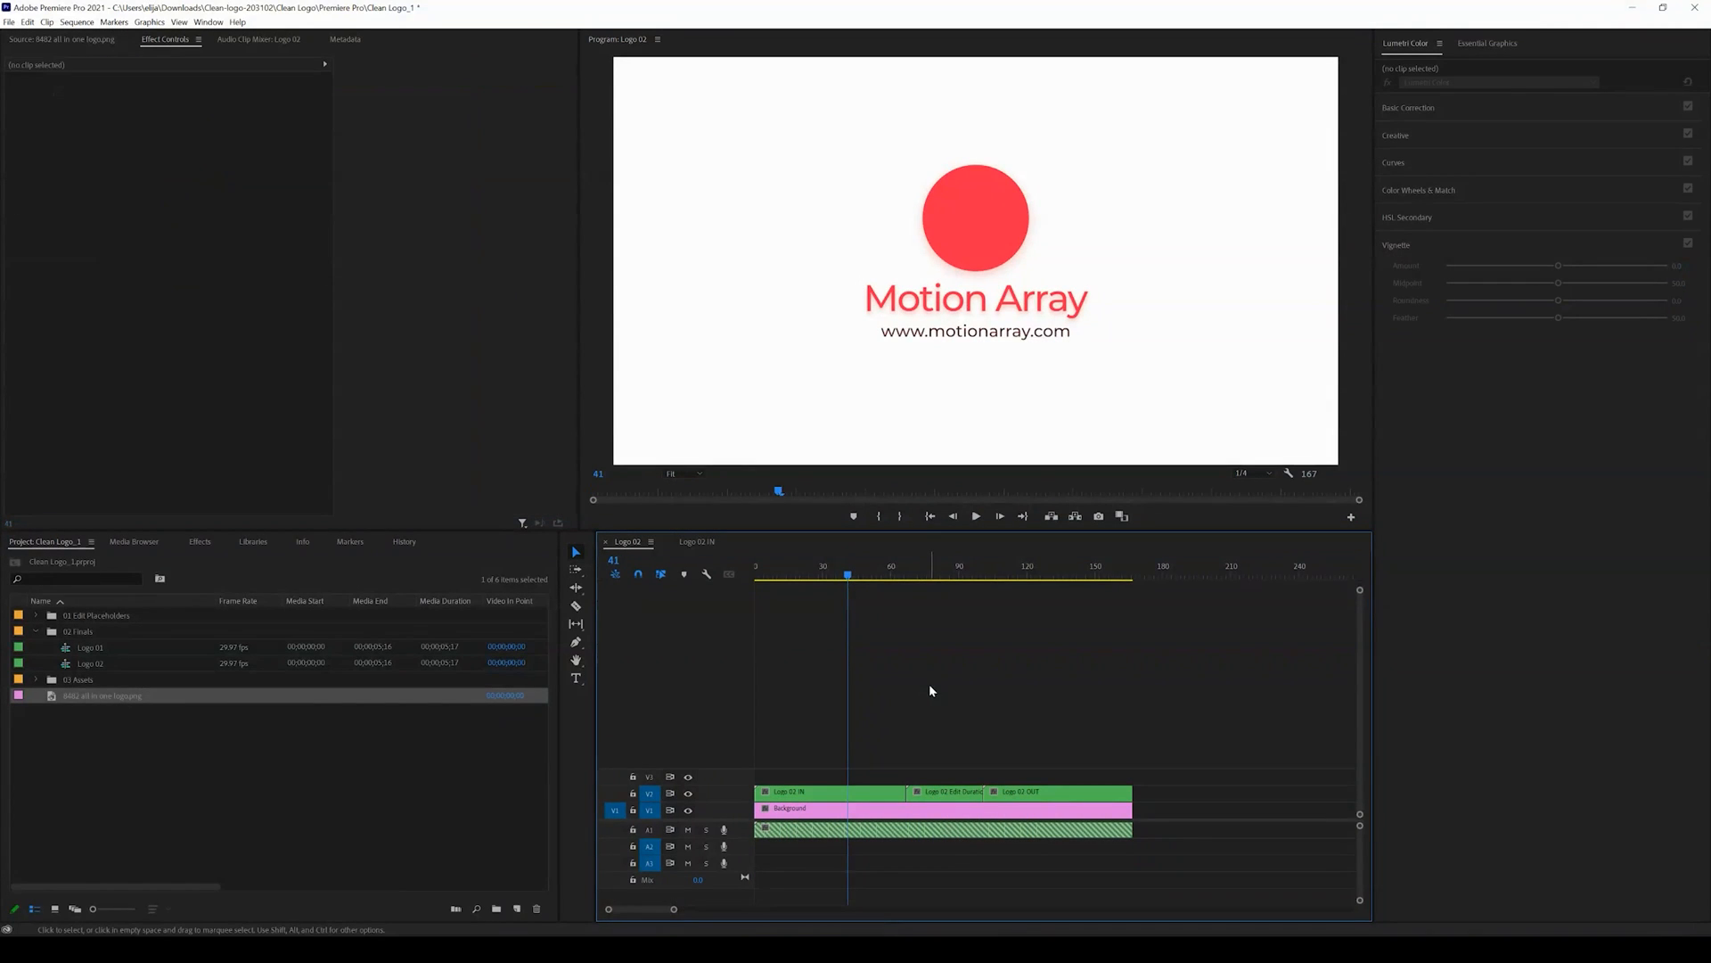
In the Logo 02 IN sequence, toggle the output of tracks V6, V4 and V3 to identify which layer each one holds.
{"action": "left_click", "coordinate": [701, 541]}
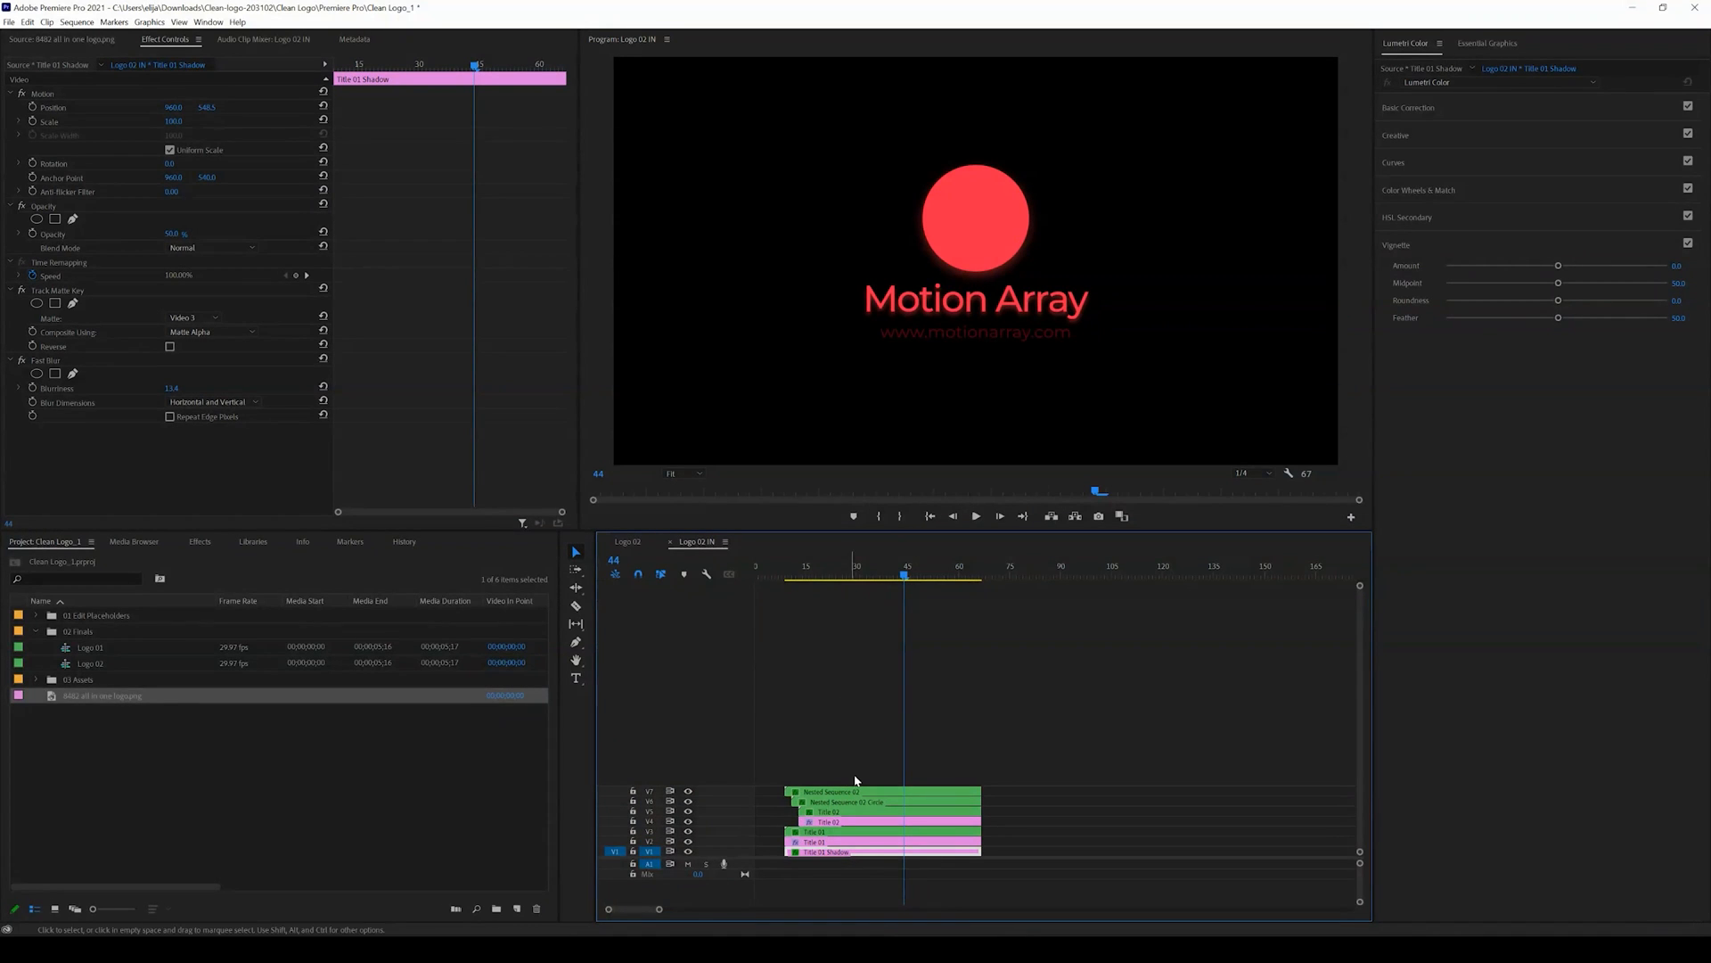
{"action": "left_click_drag", "start_coordinate": [657, 911], "coordinate": [640, 913]}
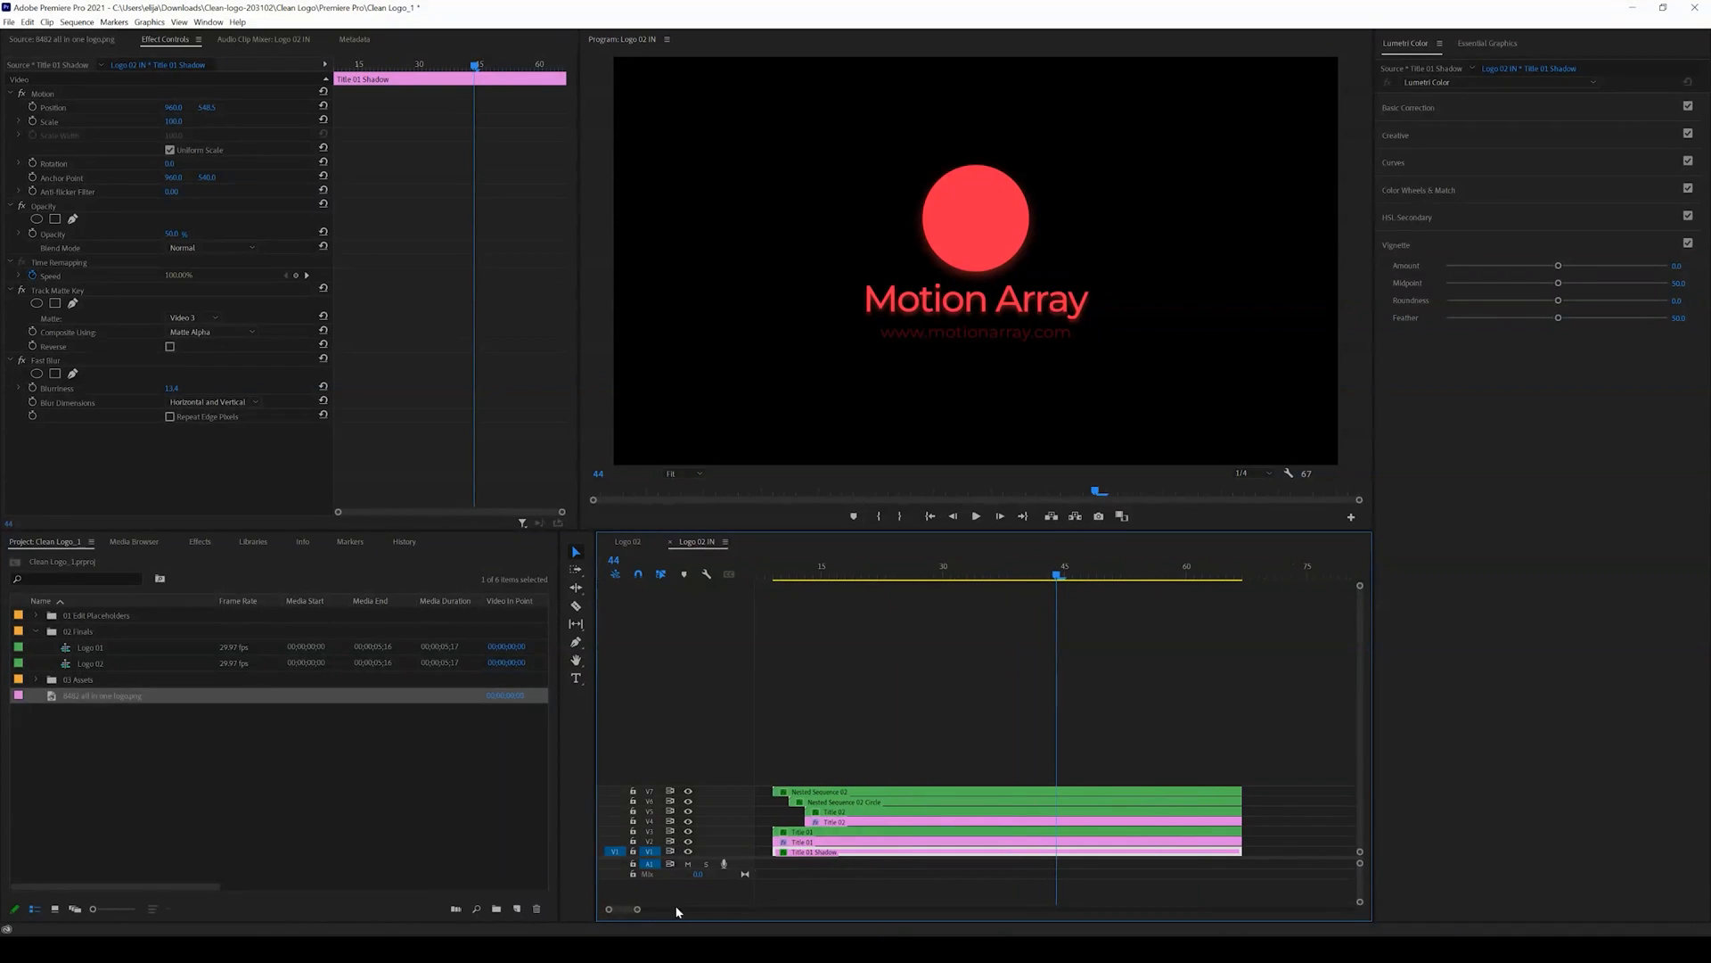
{"action": "left_click", "coordinate": [688, 801]}
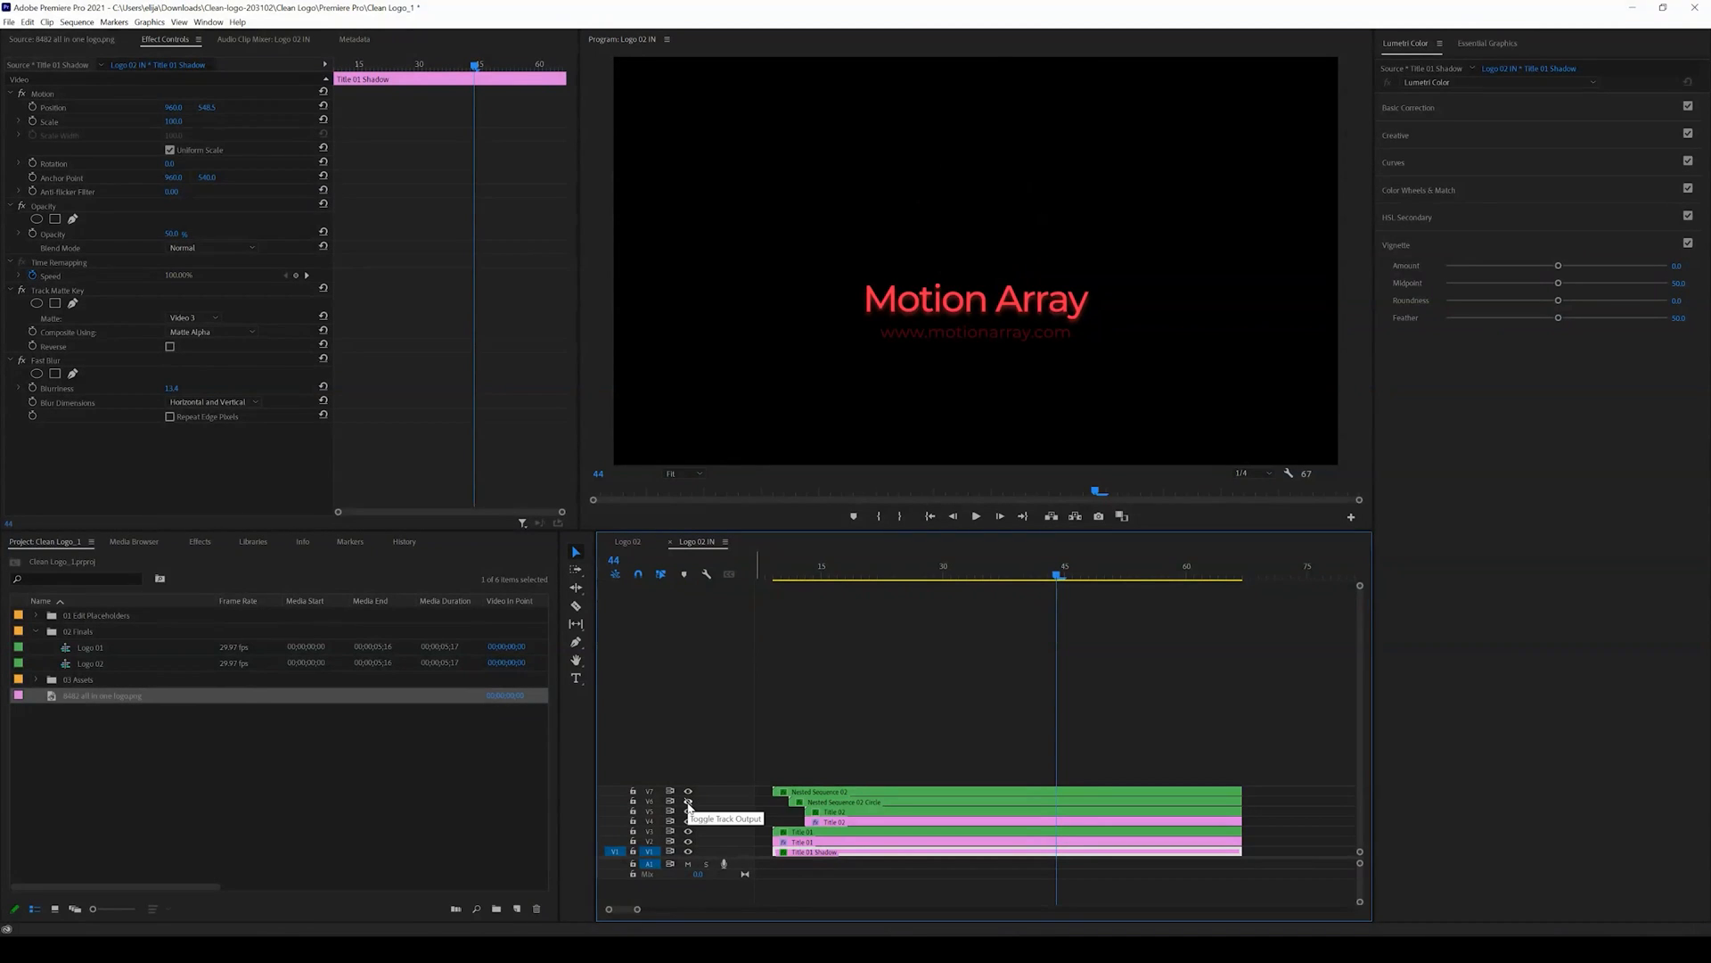
{"action": "left_click", "coordinate": [688, 802]}
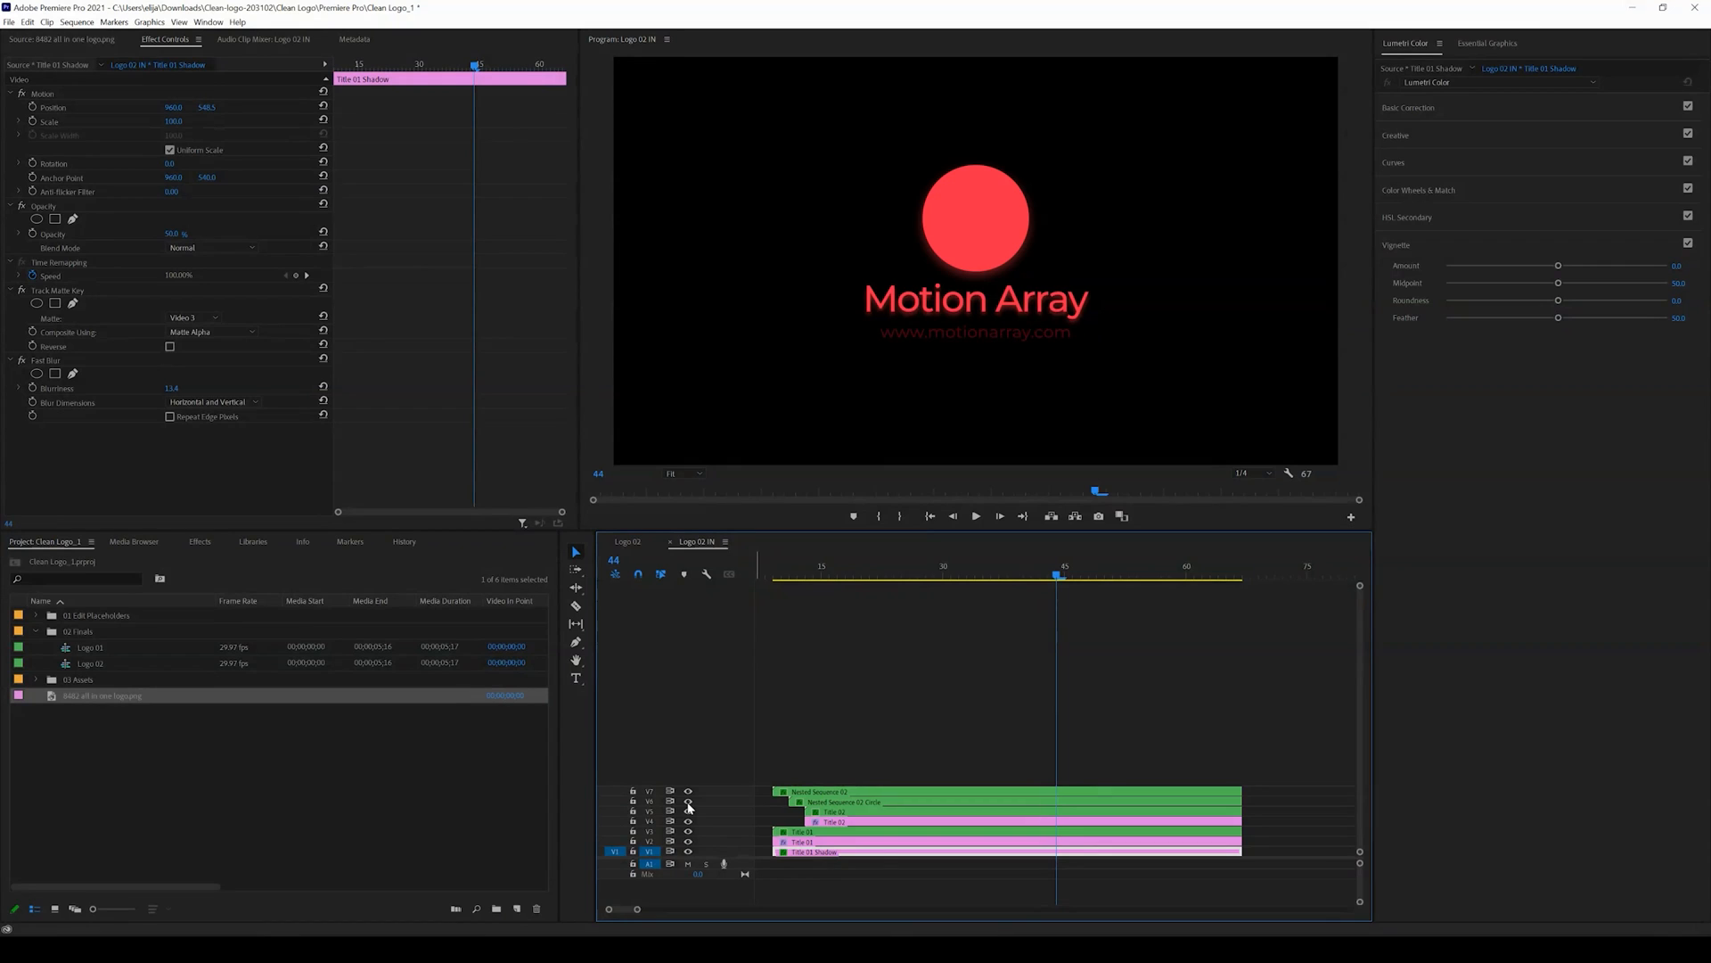
{"action": "left_click", "coordinate": [689, 820]}
{"action": "left_click", "coordinate": [690, 821]}
{"action": "left_click", "coordinate": [689, 829]}
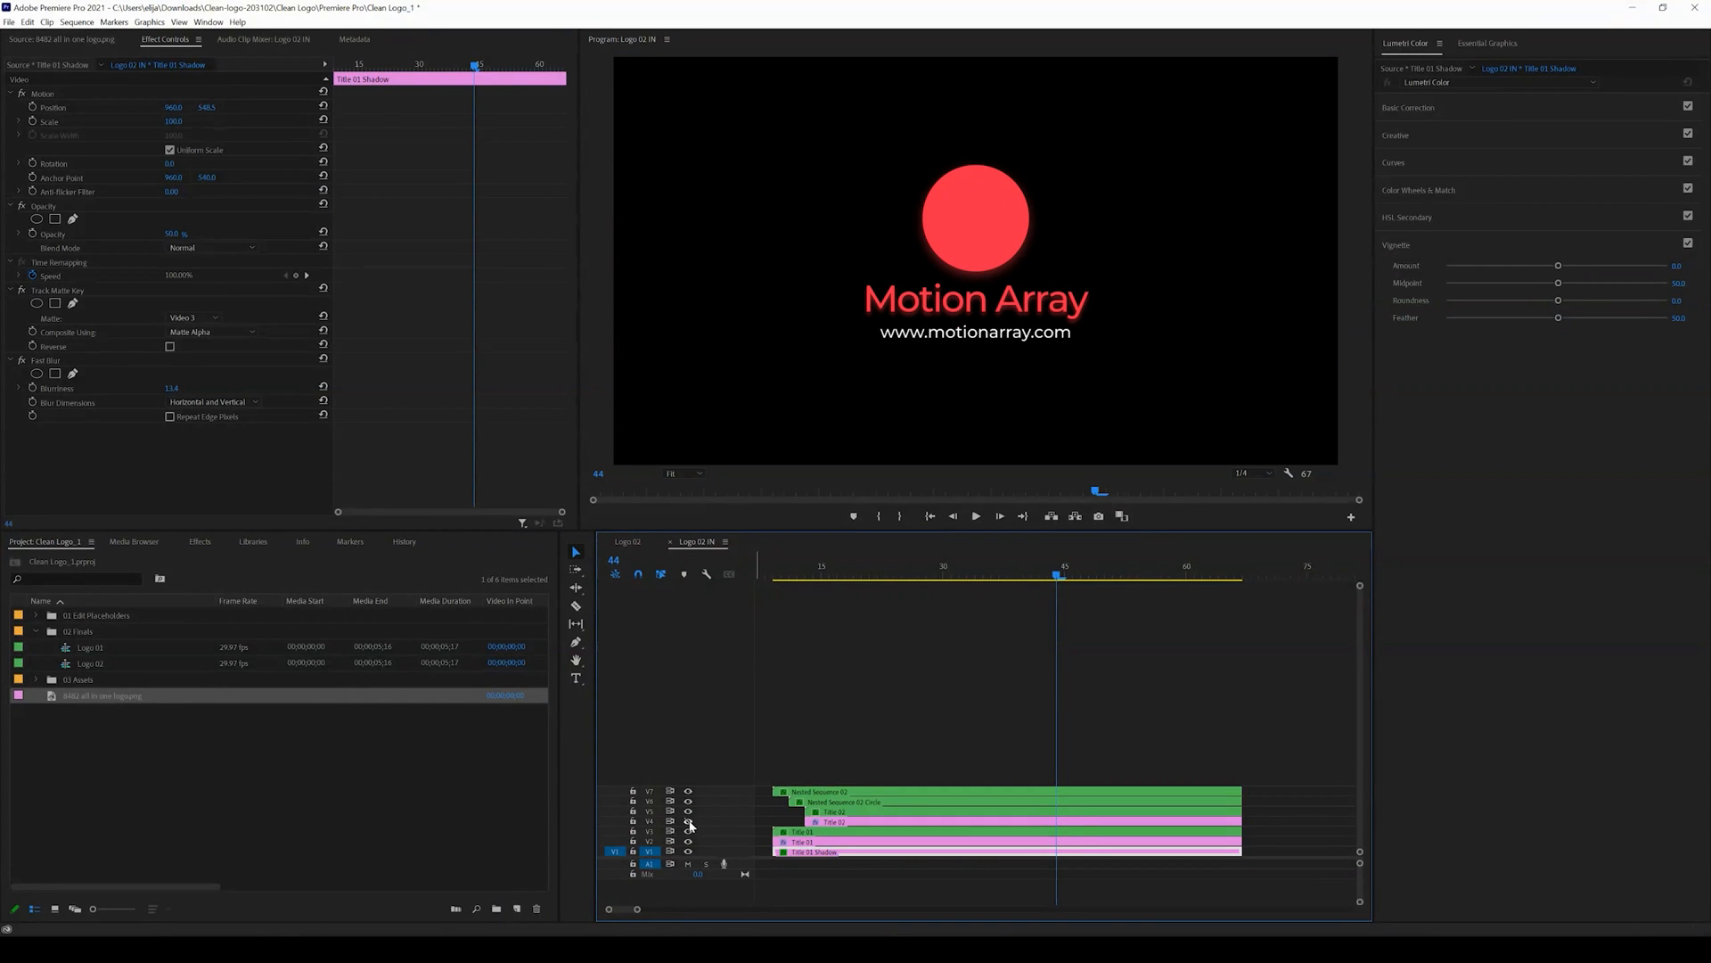
{"action": "left_click", "coordinate": [689, 829]}
{"action": "left_click", "coordinate": [689, 830]}
{"action": "left_click", "coordinate": [689, 830]}
{"action": "left_click", "coordinate": [689, 831]}
{"action": "left_click", "coordinate": [689, 831]}
Open Nested Sequence 02 from its clip on track V7 and move the playhead to frame 59.
{"action": "left_click", "coordinate": [827, 843]}
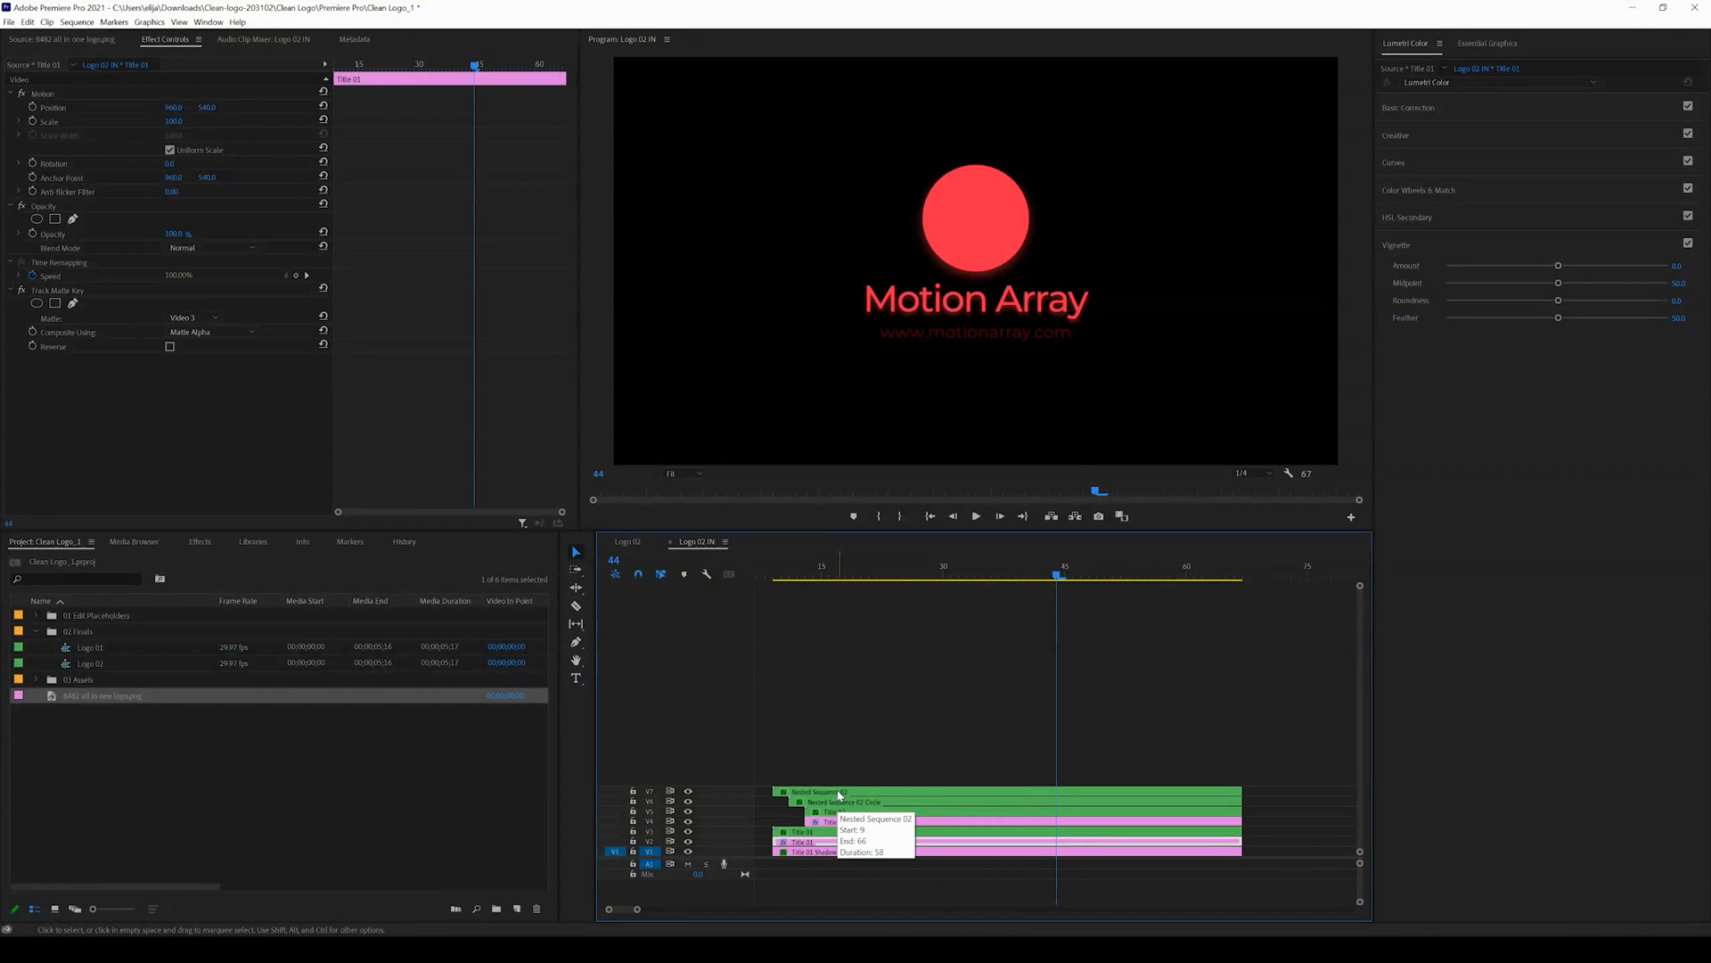
{"action": "double_click", "coordinate": [839, 794]}
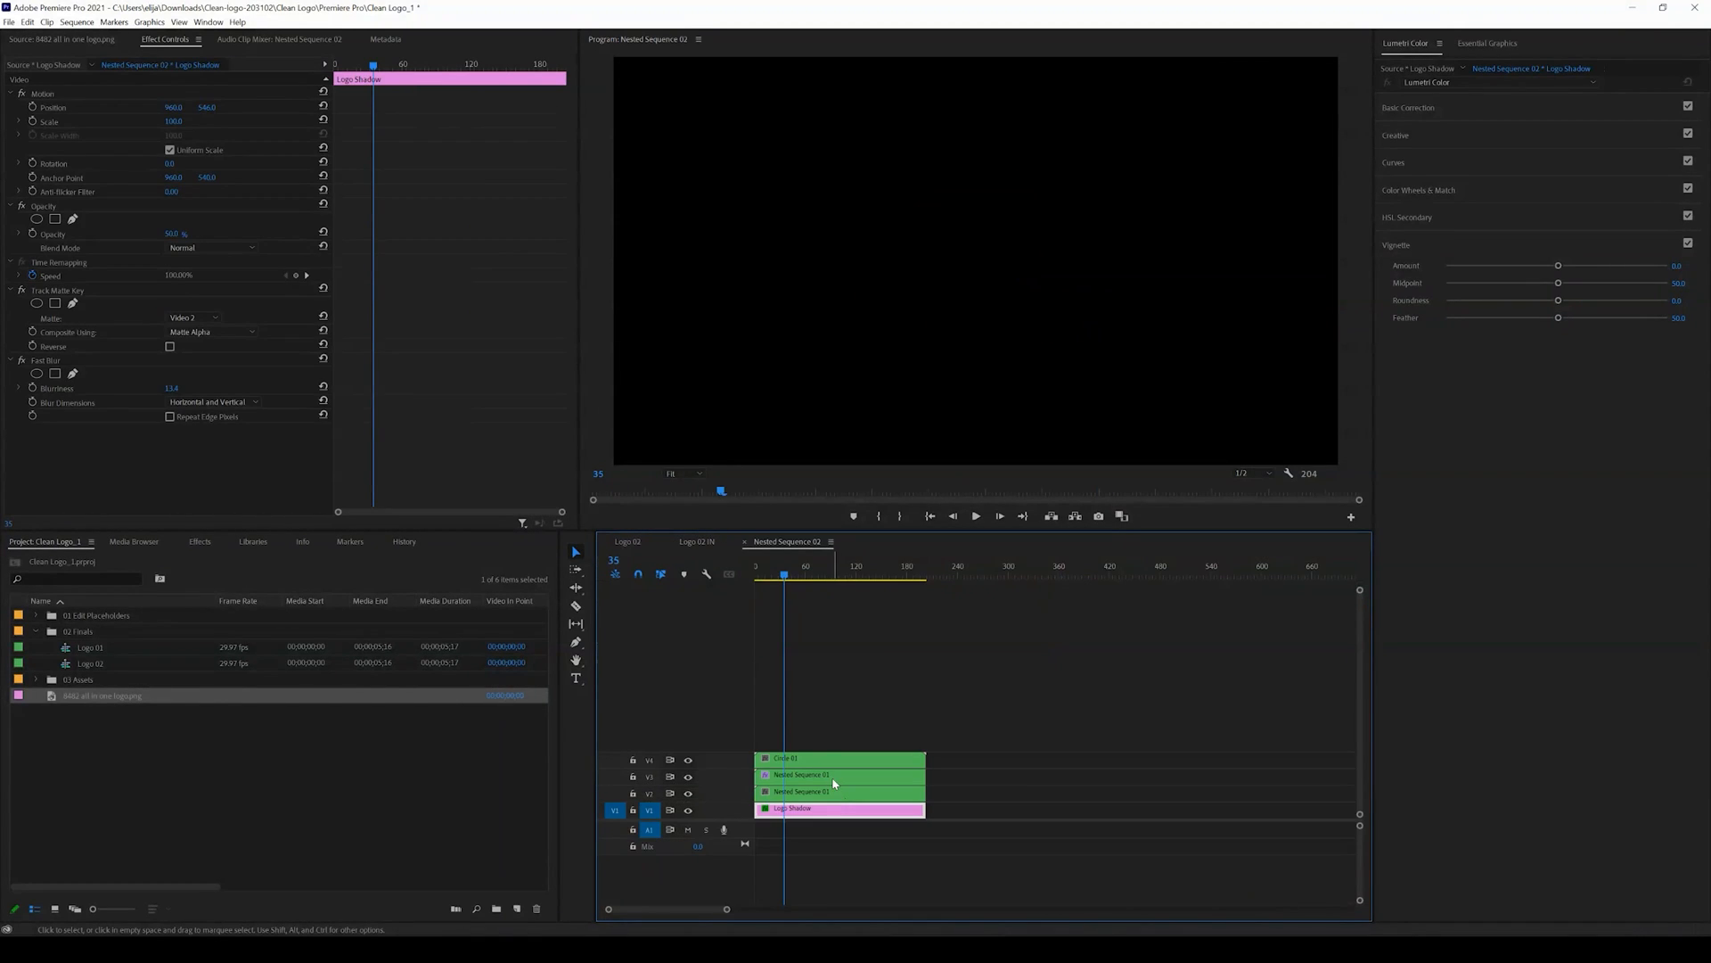
{"action": "mouse_move", "coordinate": [784, 572]}
{"action": "left_mouse_down"}
{"action": "mouse_move", "coordinate": [864, 572]}
{"action": "mouse_move", "coordinate": [781, 575]}
{"action": "mouse_move", "coordinate": [828, 575]}
{"action": "mouse_move", "coordinate": [805, 574]}
{"action": "left_mouse_up"}
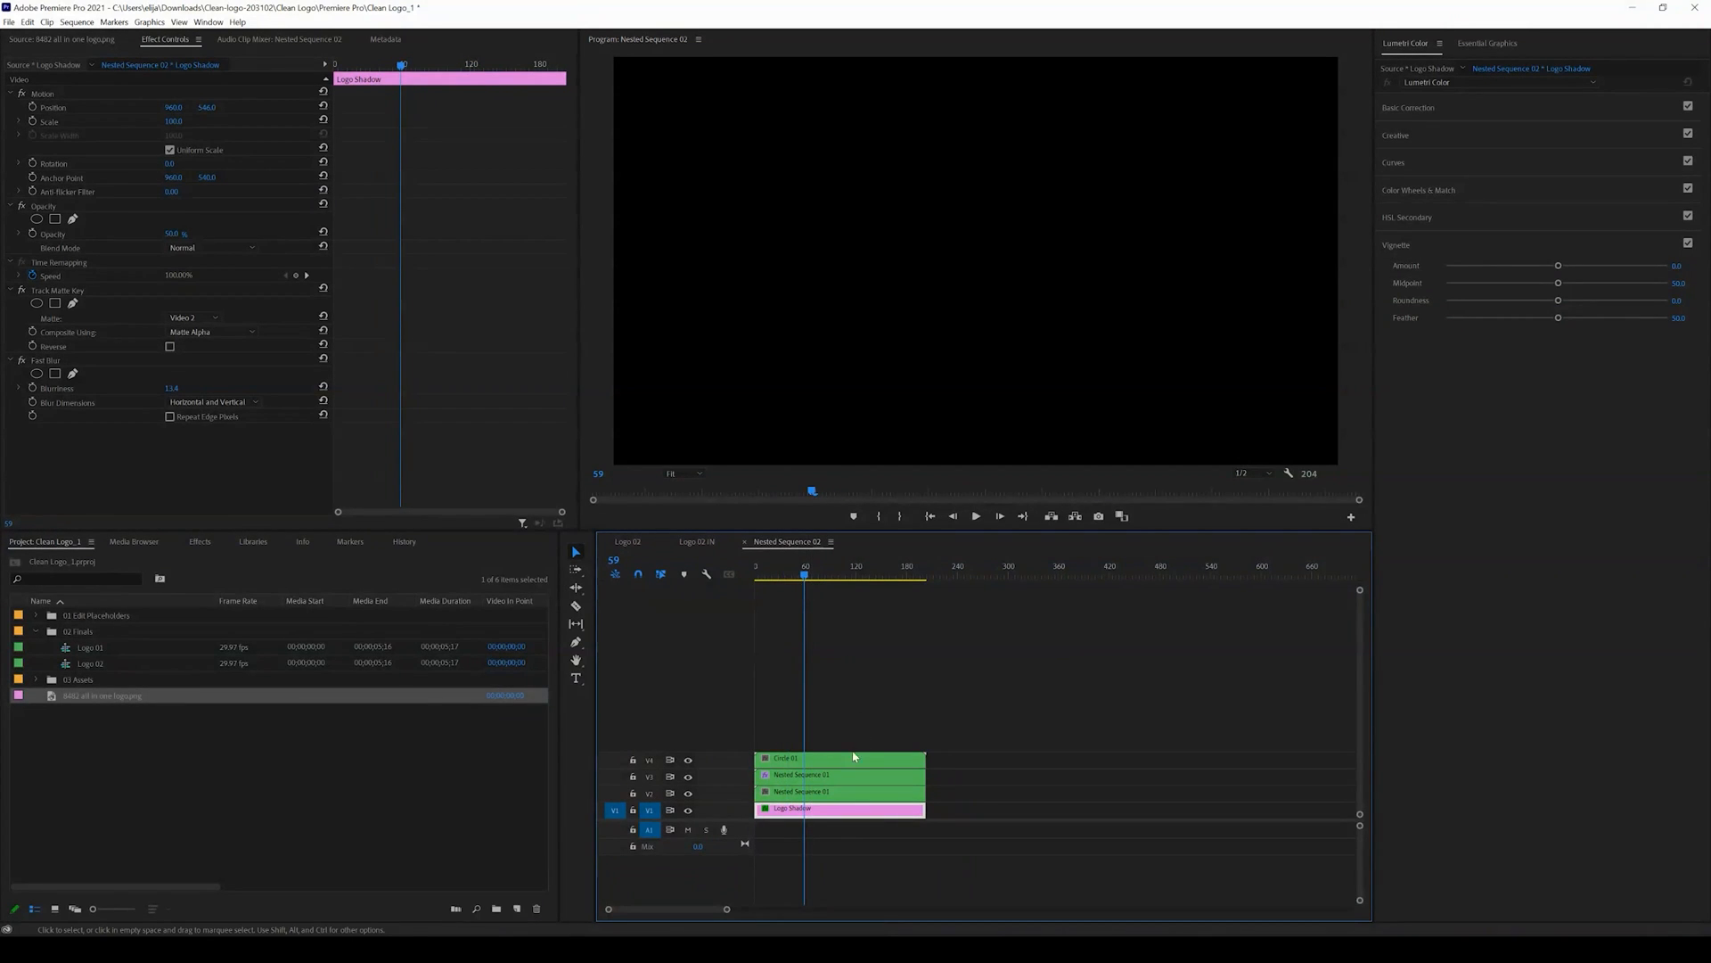
Open Nested Sequence 01 from track V3 of Nested Sequence 02 and compare the two nested sequences in the timeline.
{"action": "double_click", "coordinate": [803, 777]}
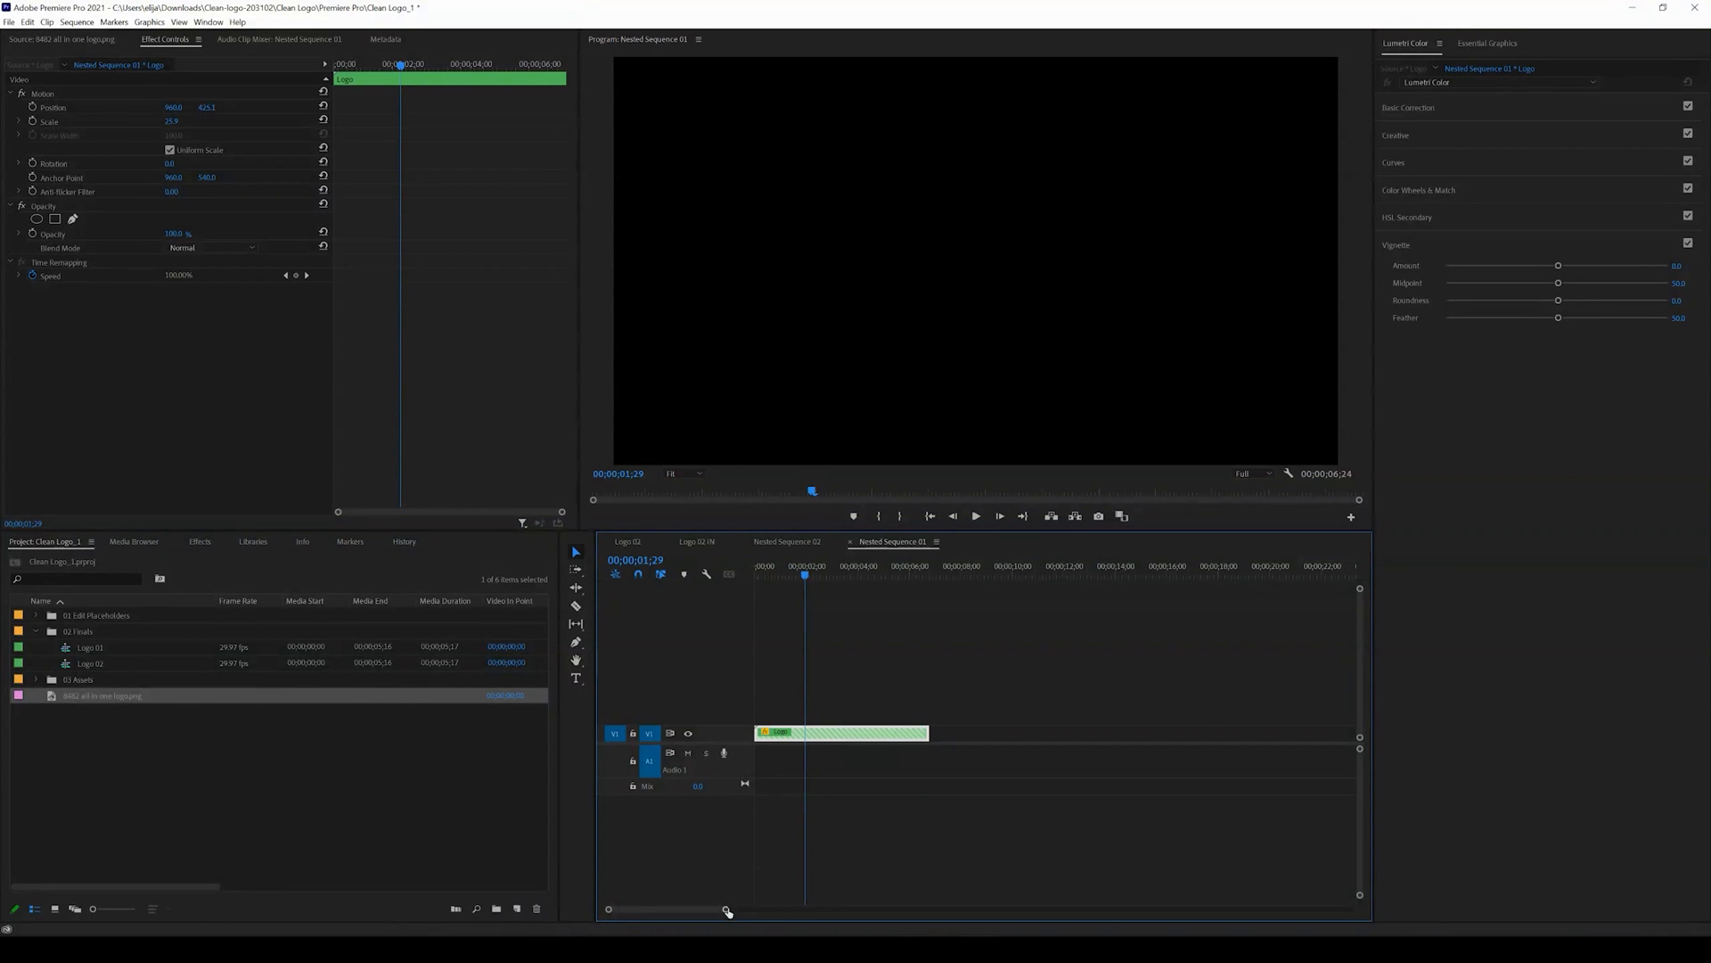
{"action": "left_click_drag", "start_coordinate": [726, 909], "coordinate": [703, 911]}
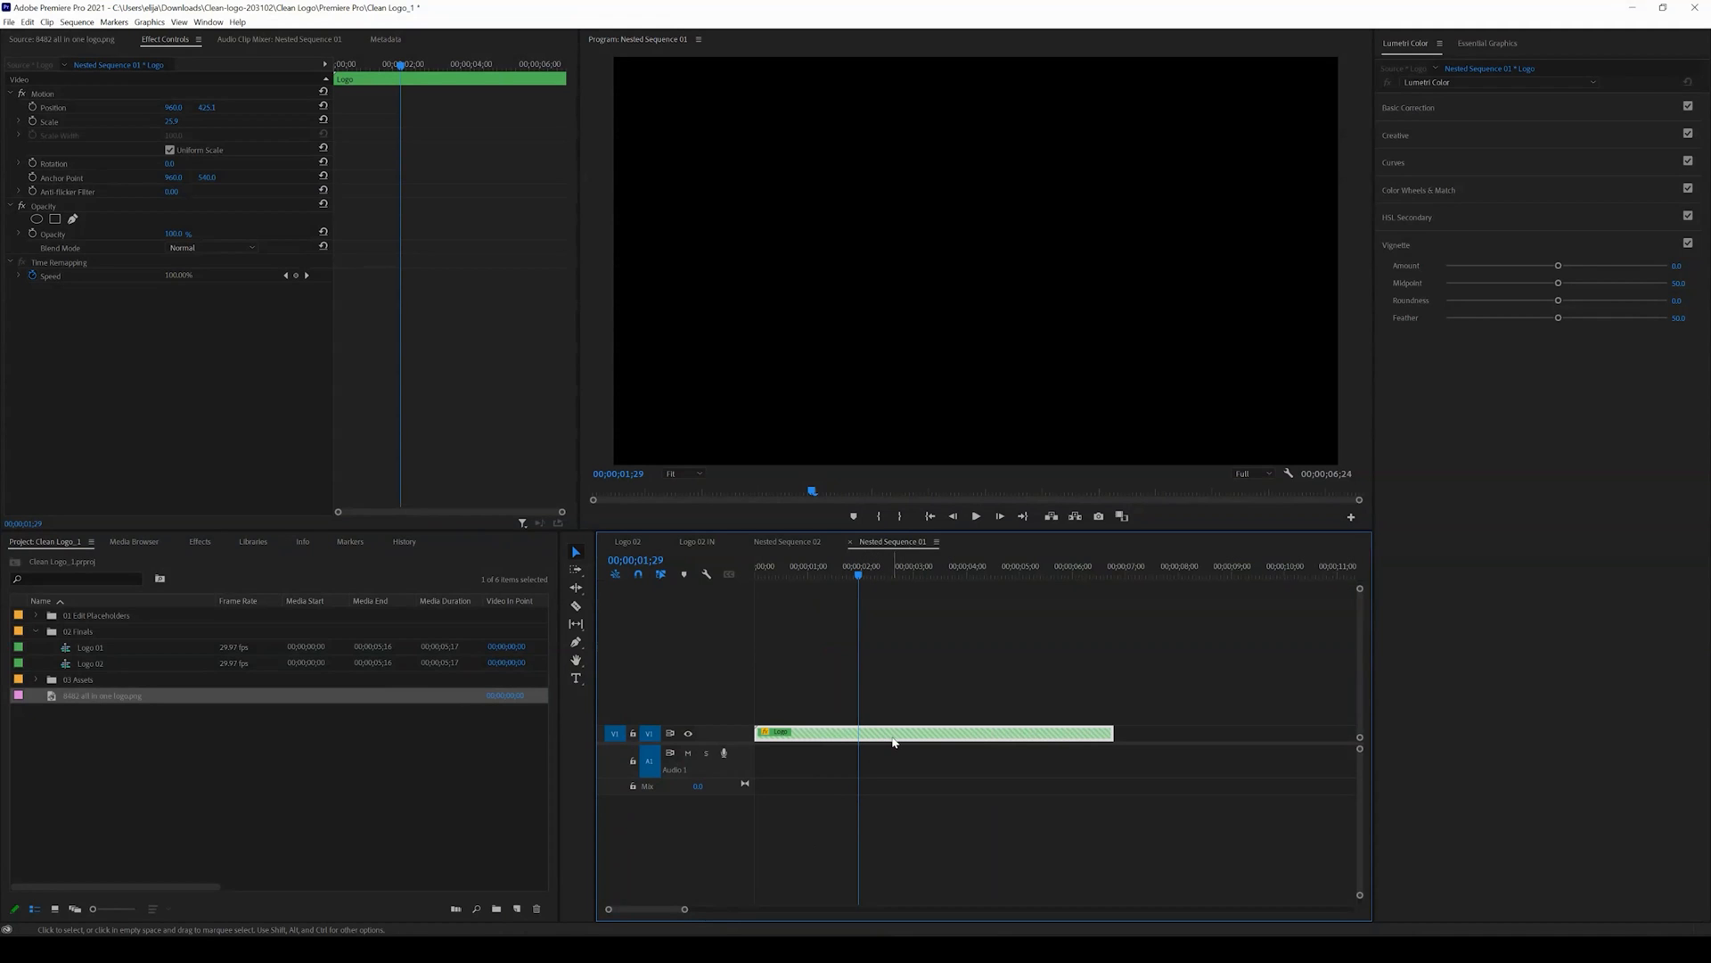
{"action": "left_click", "coordinate": [790, 541]}
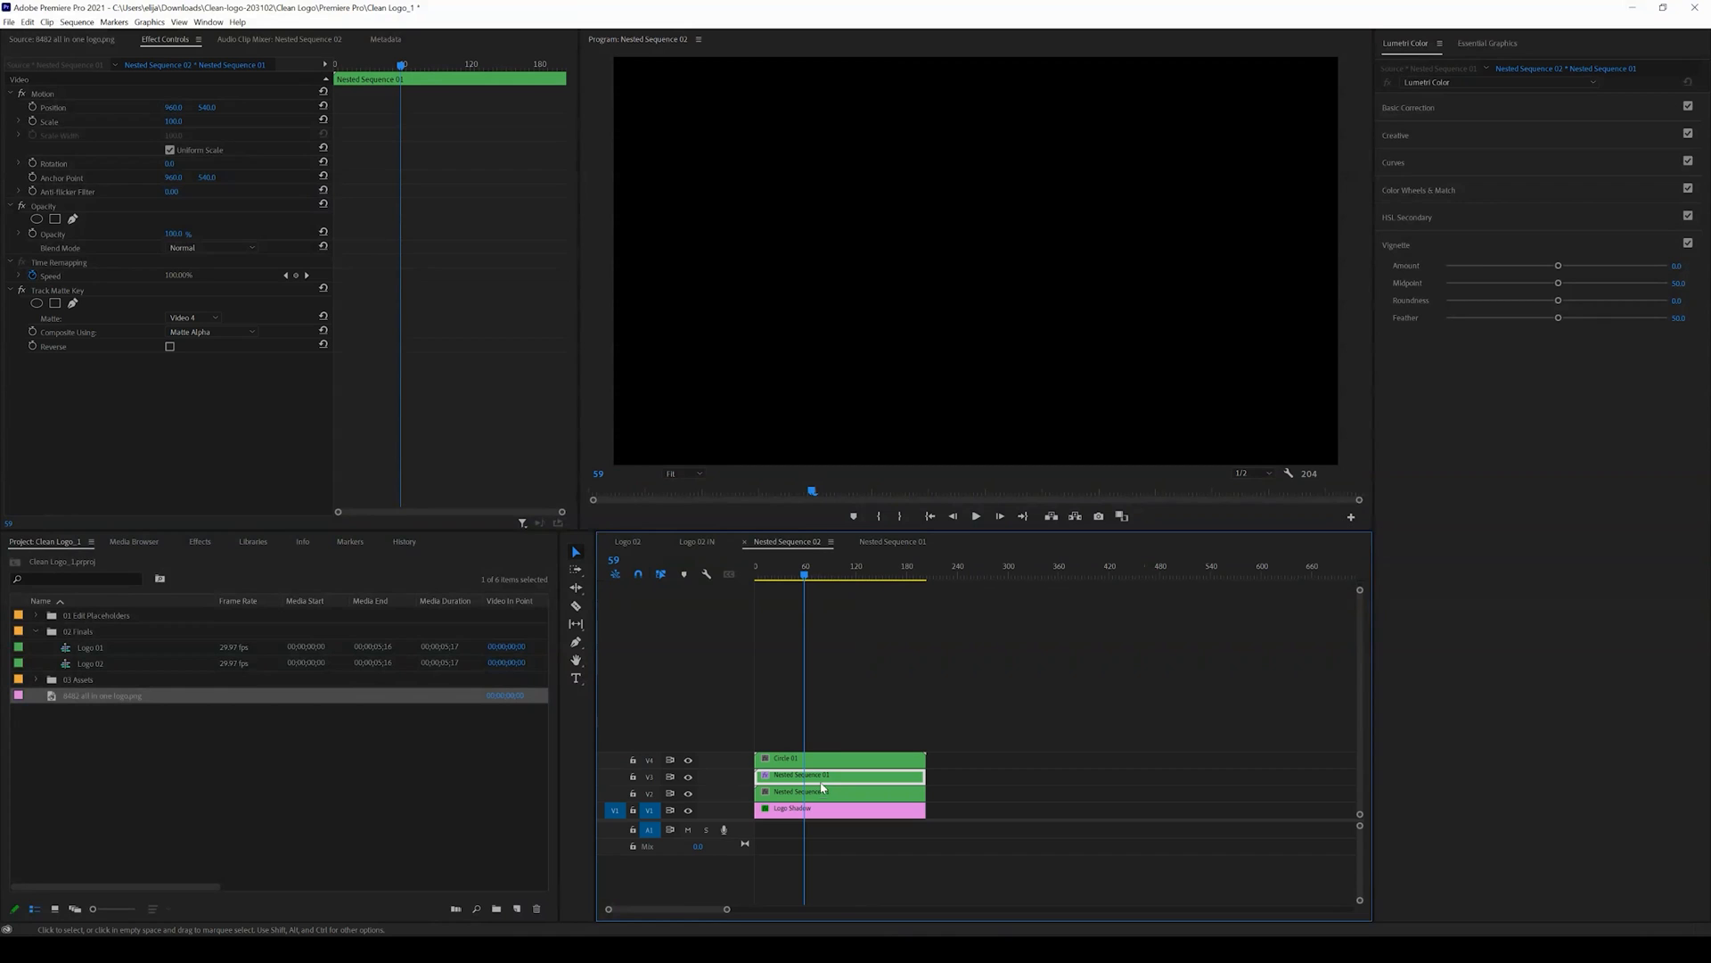
{"action": "left_click", "coordinate": [873, 540]}
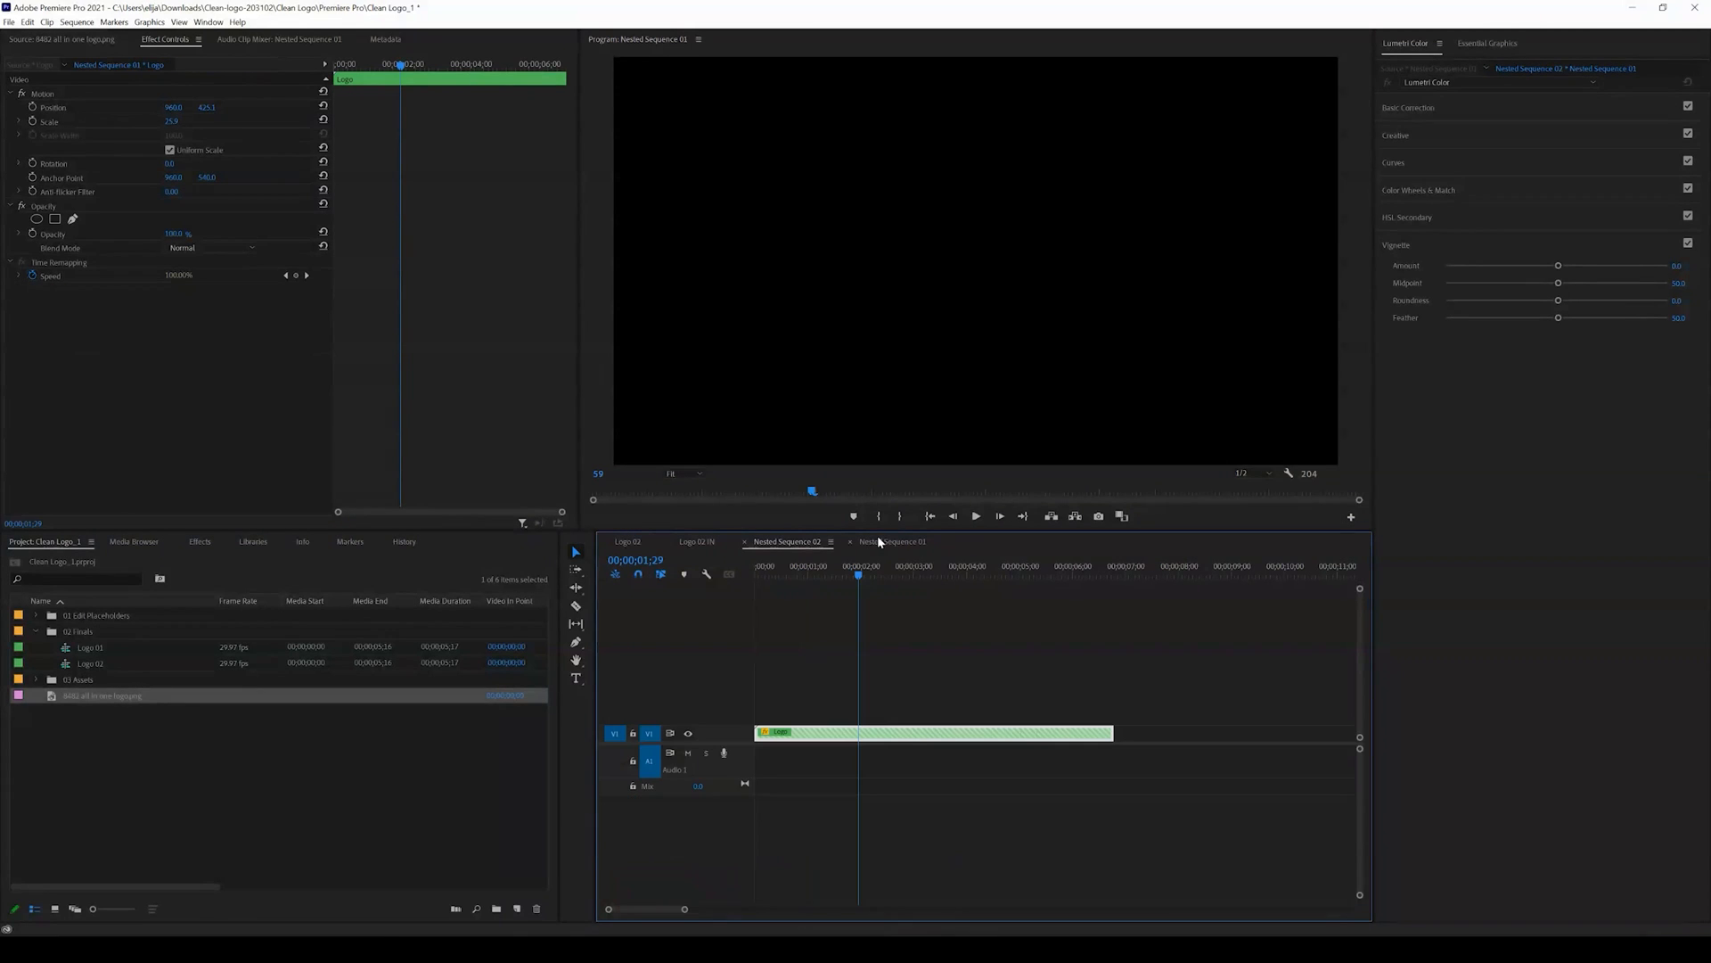
Open the Logo sequence from its clip in Nested Sequence 01 and place the 8482 logo image at the start of track V1.
{"action": "double_click", "coordinate": [821, 735]}
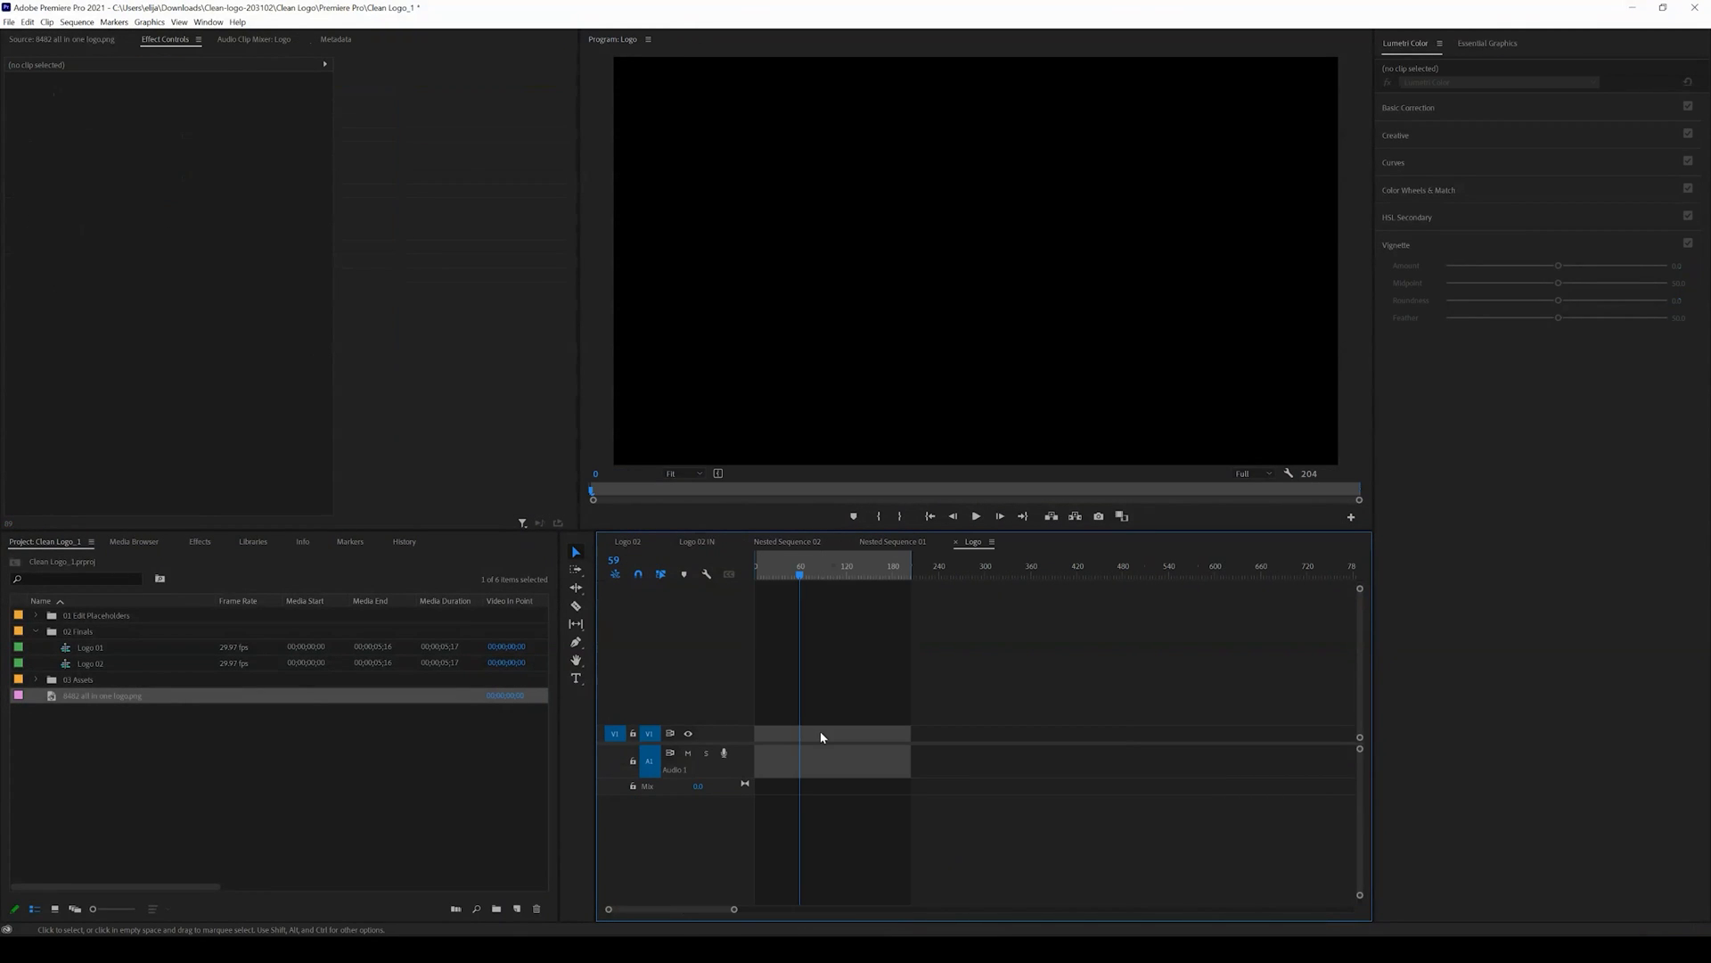
{"action": "mouse_move", "coordinate": [800, 572]}
{"action": "left_mouse_down"}
{"action": "mouse_move", "coordinate": [867, 577]}
{"action": "mouse_move", "coordinate": [798, 581]}
{"action": "left_mouse_up"}
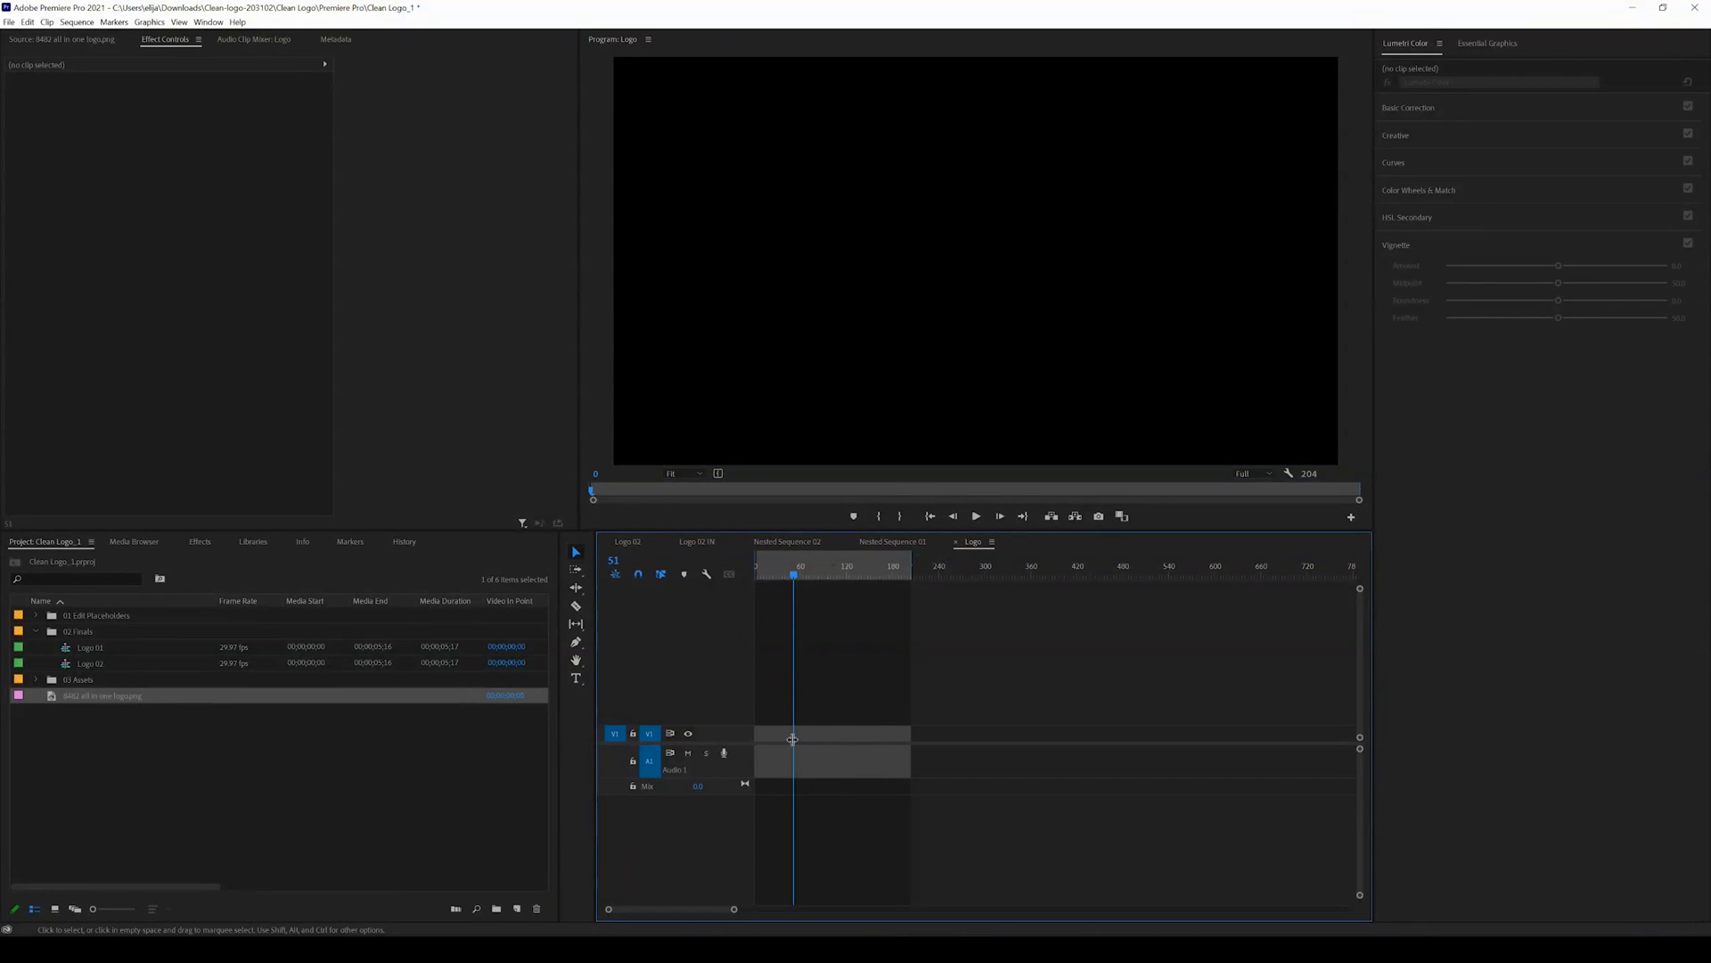
{"action": "left_click_drag", "start_coordinate": [734, 909], "coordinate": [709, 917]}
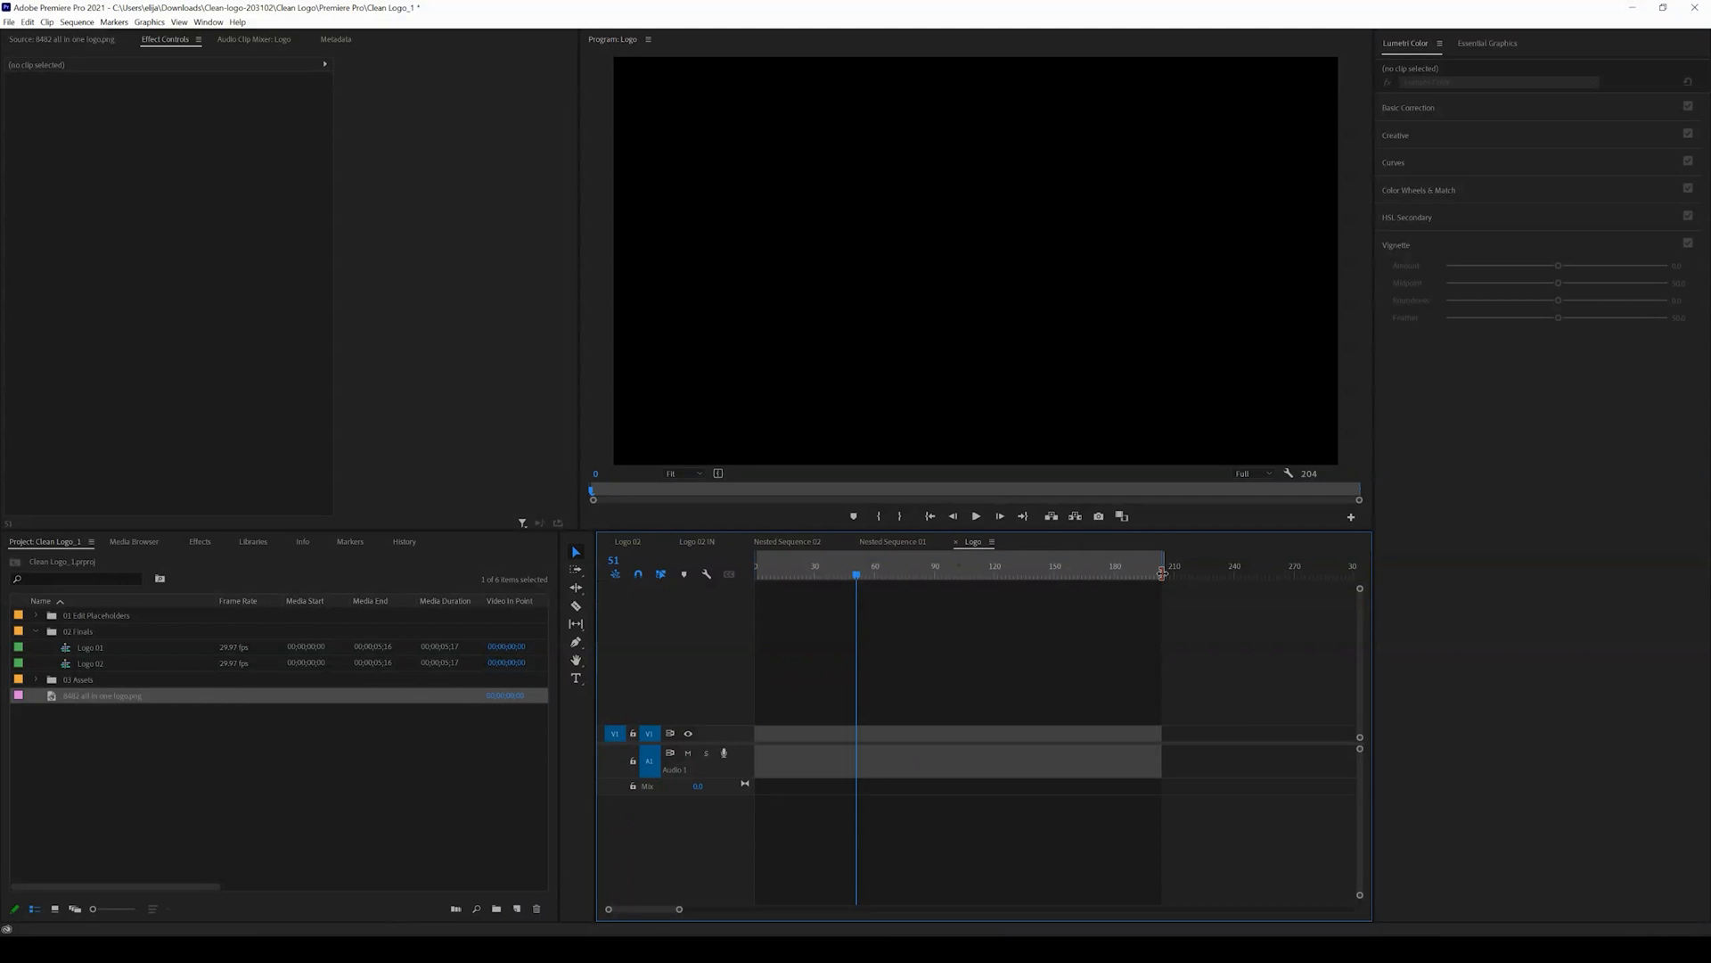
{"action": "left_click_drag", "start_coordinate": [90, 701], "coordinate": [746, 738]}
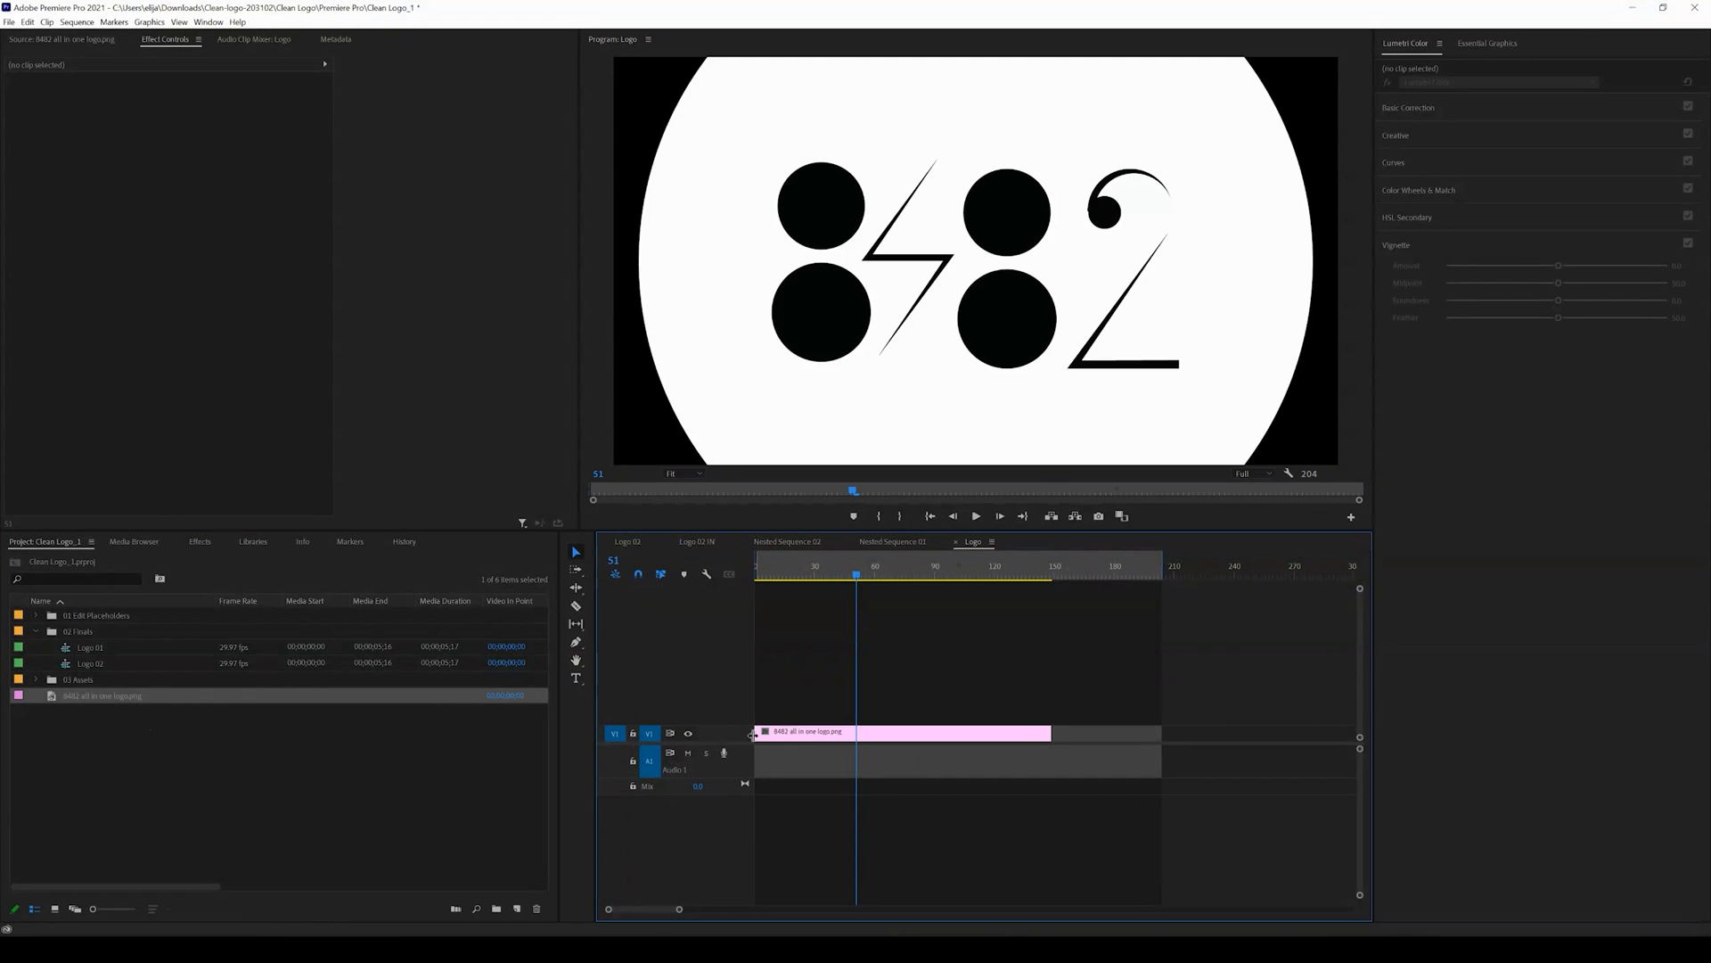
Reduce the 8482 logo clip's scale, trying 45 and 35 and settling on 25.
{"action": "left_click", "coordinate": [813, 736]}
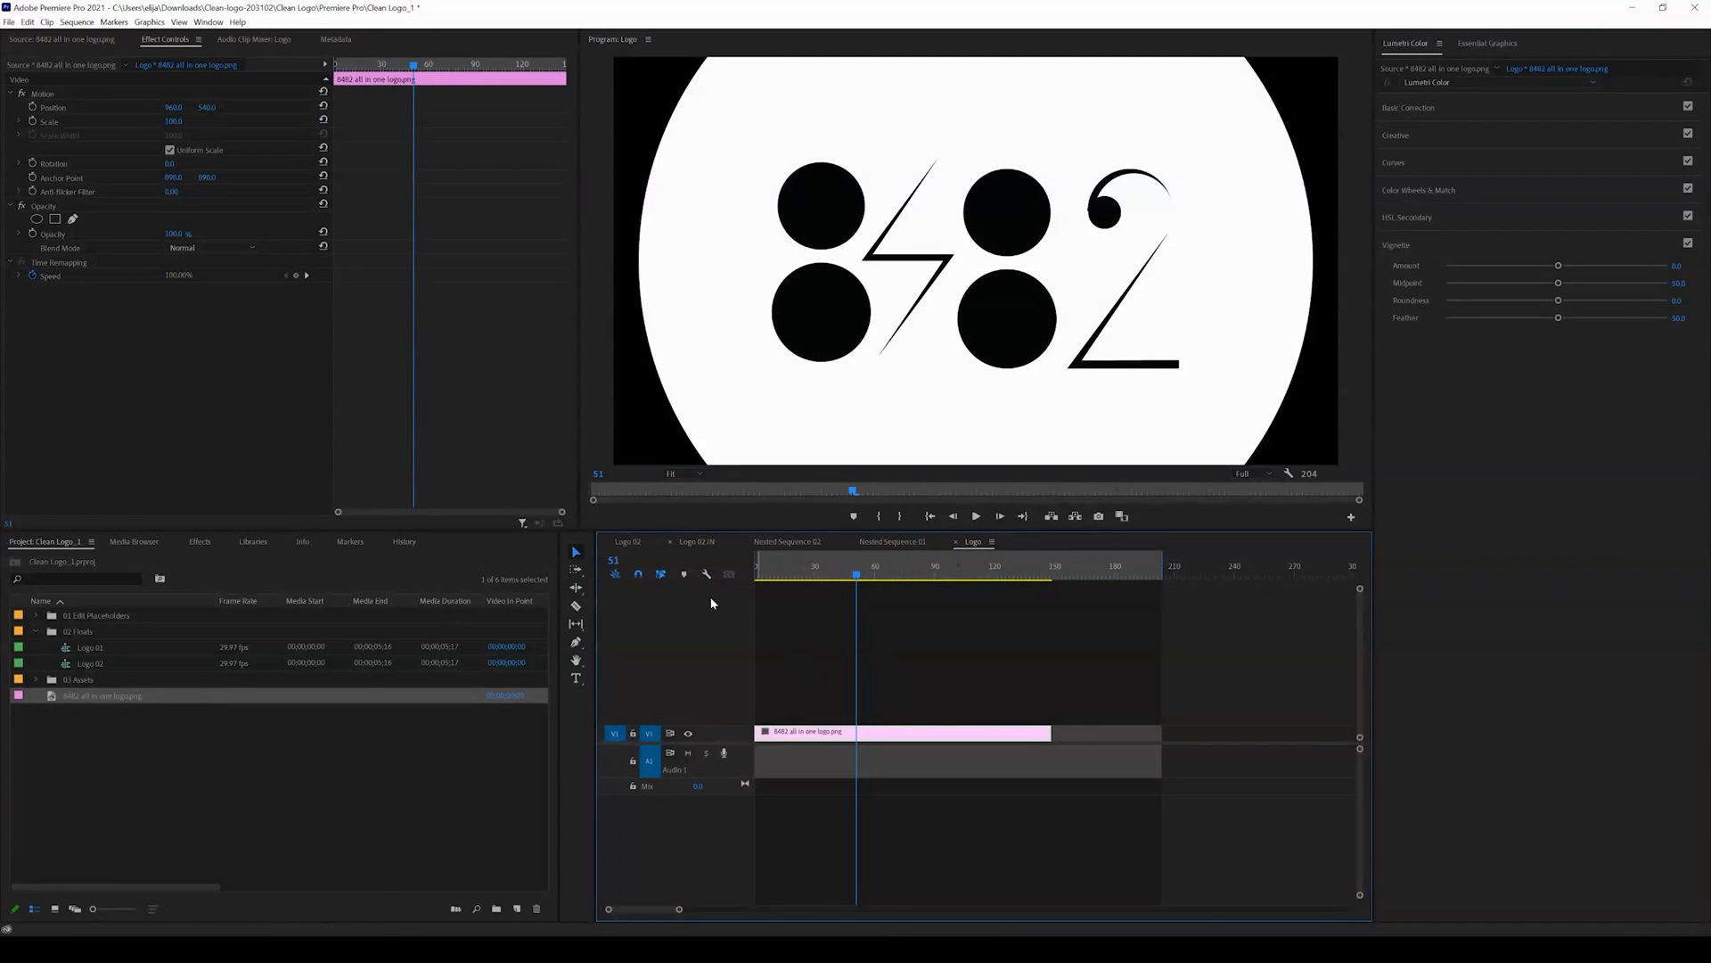
{"action": "left_click", "coordinate": [171, 123]}
{"action": "mouse_move", "coordinate": [158, 131]}
{"action": "left_mouse_down"}
{"action": "mouse_move", "coordinate": [138, 134]}
{"action": "mouse_move", "coordinate": [189, 122]}
{"action": "left_mouse_up"}
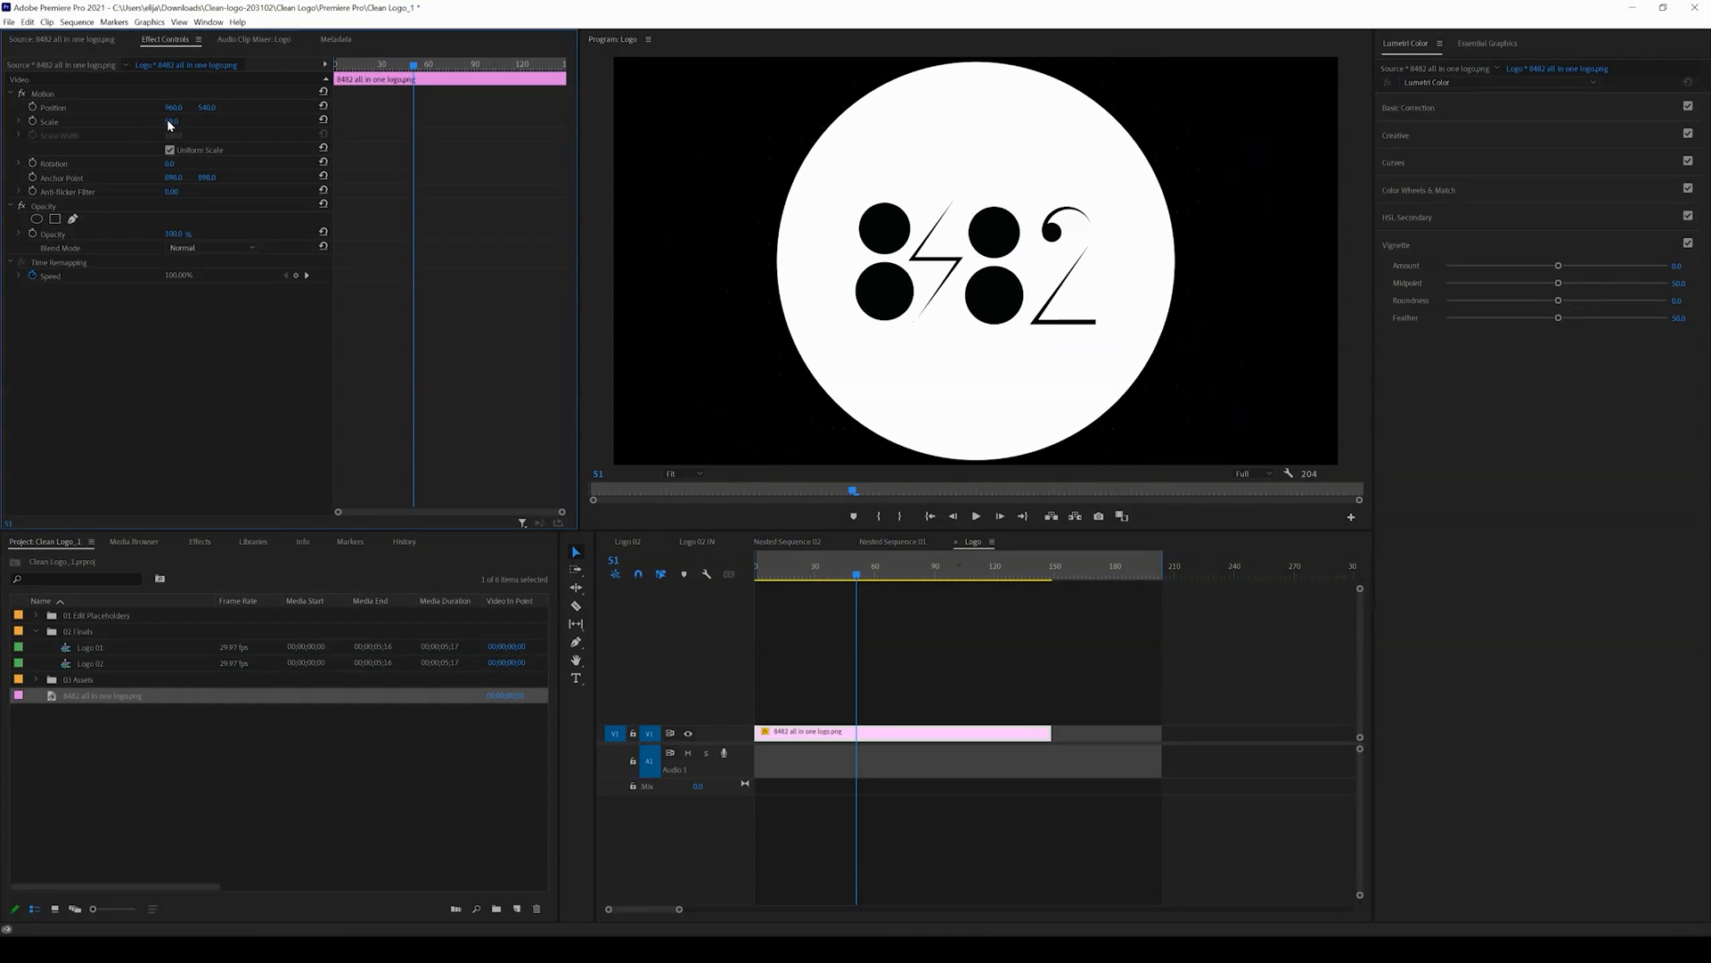
{"action": "mouse_move", "coordinate": [135, 130]}
{"action": "left_mouse_down"}
{"action": "mouse_move", "coordinate": [99, 124]}
{"action": "mouse_move", "coordinate": [125, 131]}
{"action": "left_mouse_up"}
{"action": "left_click", "coordinate": [175, 122]}
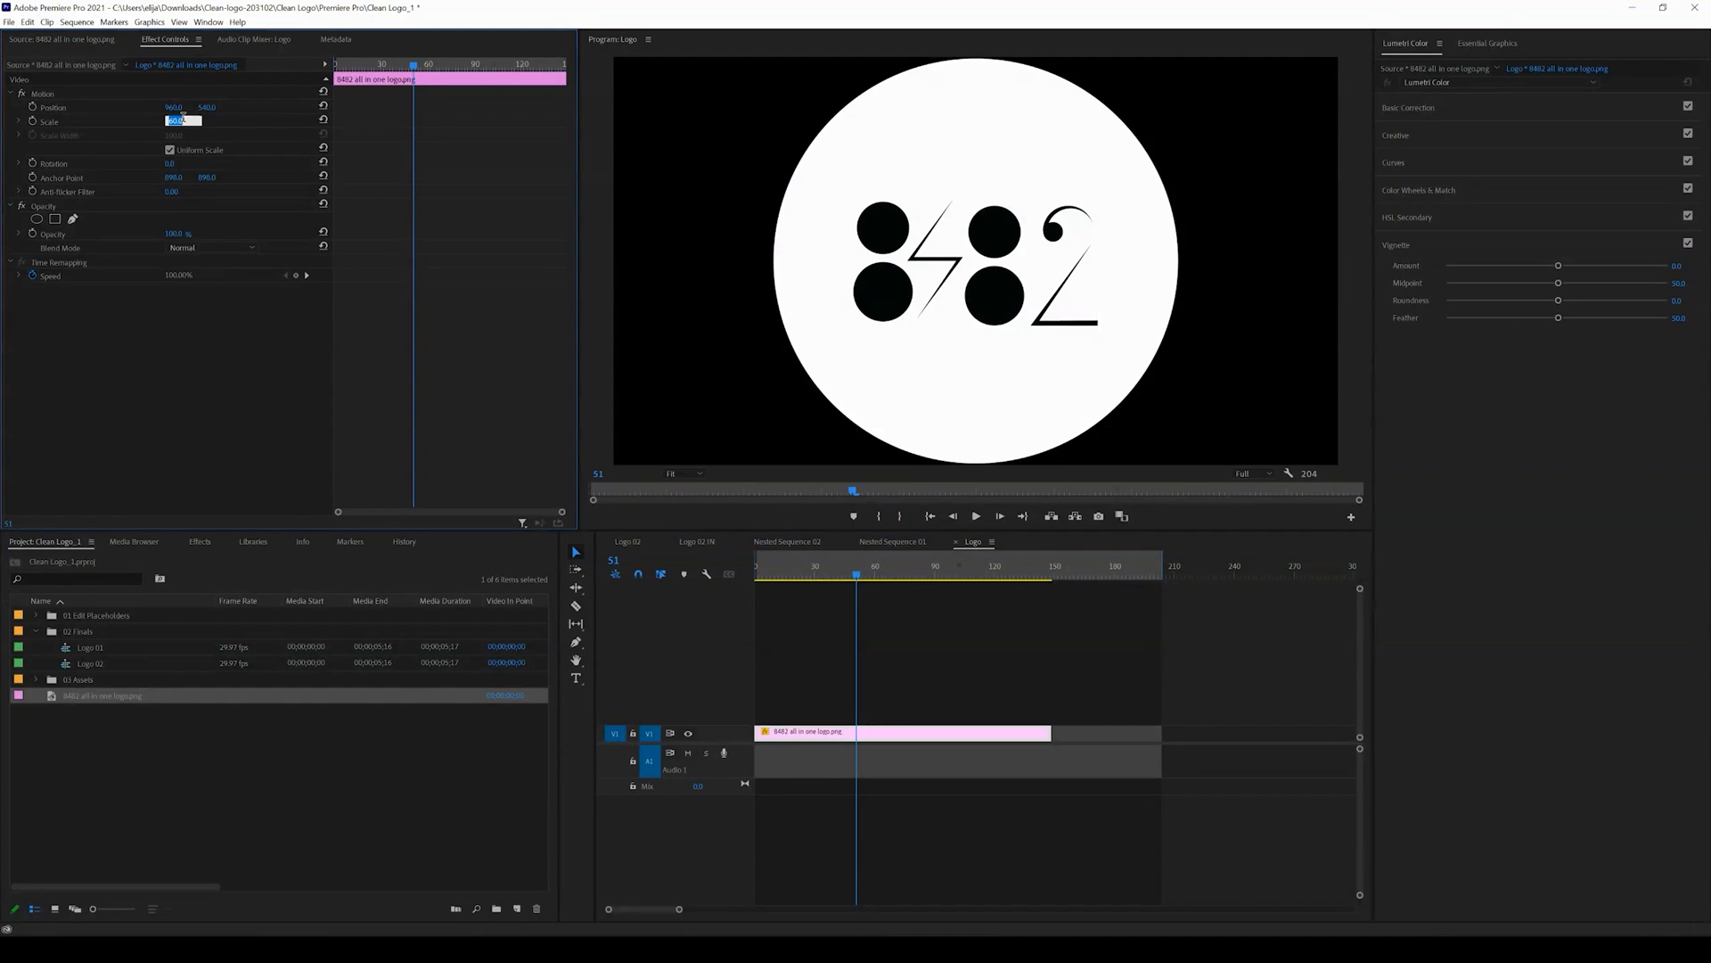
{"action": "type", "text": "45"}
{"action": "key", "text": "Return"}
{"action": "left_click", "coordinate": [180, 120]}
{"action": "type", "text": "35"}
{"action": "key", "text": "Return"}
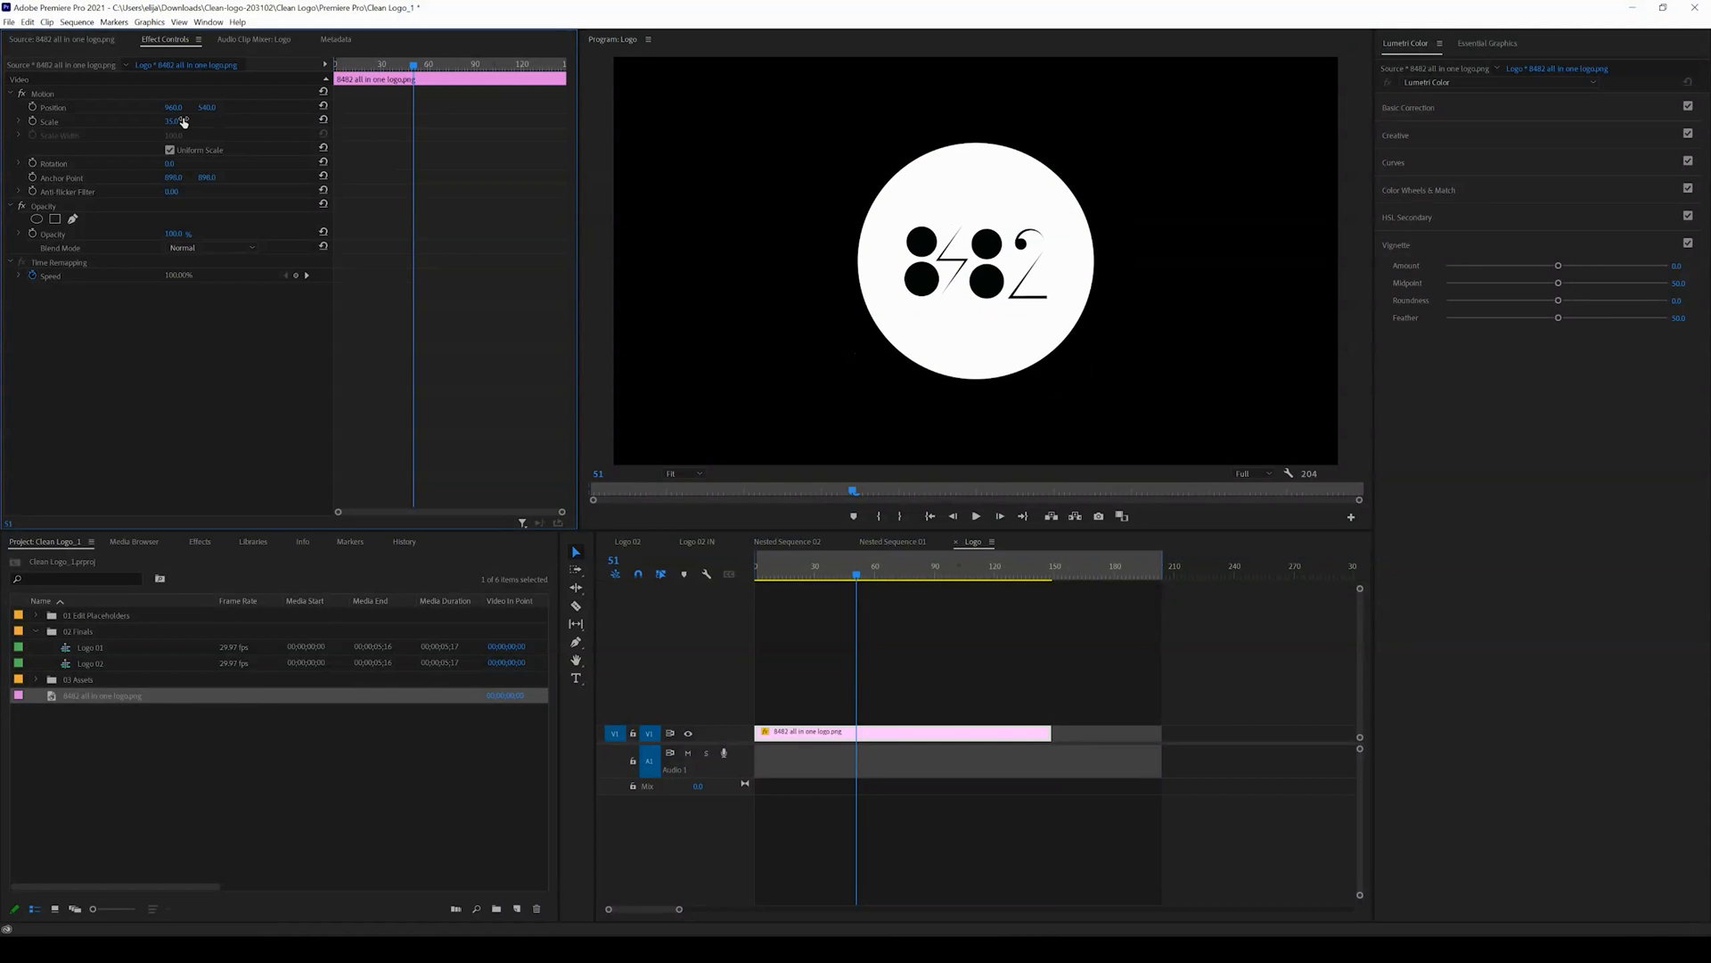
{"action": "left_click", "coordinate": [178, 121]}
{"action": "type", "text": "25"}
{"action": "key", "text": "Return"}
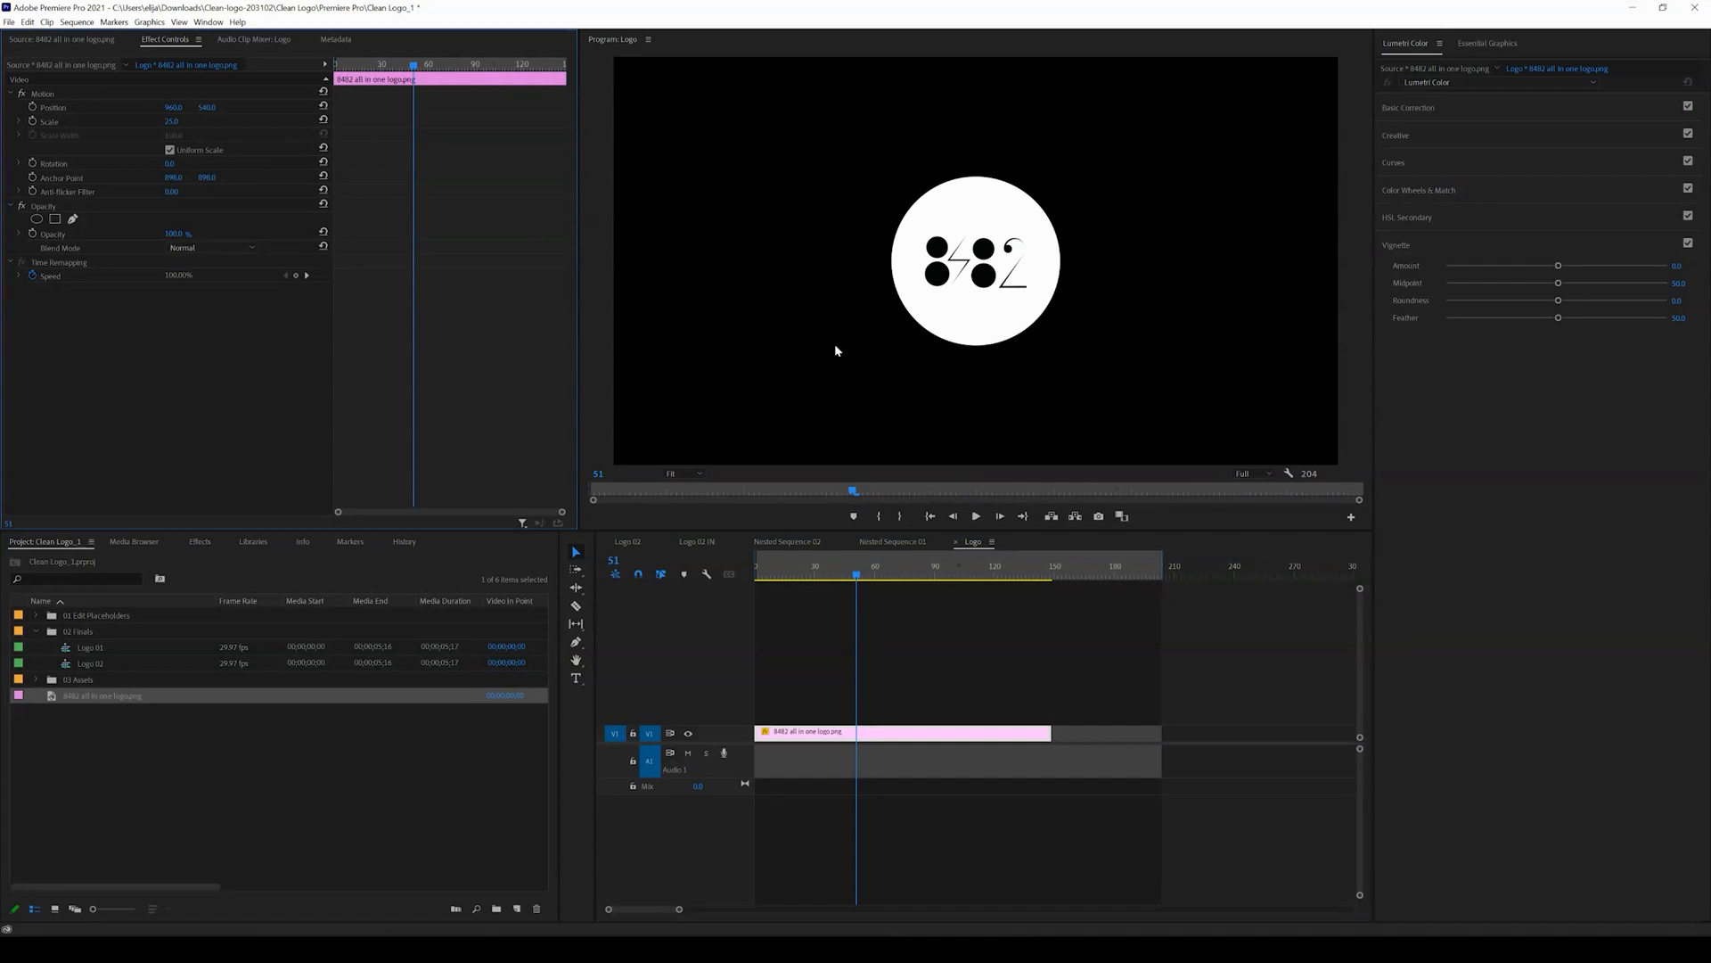
Extend the 8482 logo clip well past the sequence's out point, to just beyond frame 1680.
{"action": "left_click", "coordinate": [885, 578]}
{"action": "left_click_drag", "start_coordinate": [884, 578], "coordinate": [891, 578]}
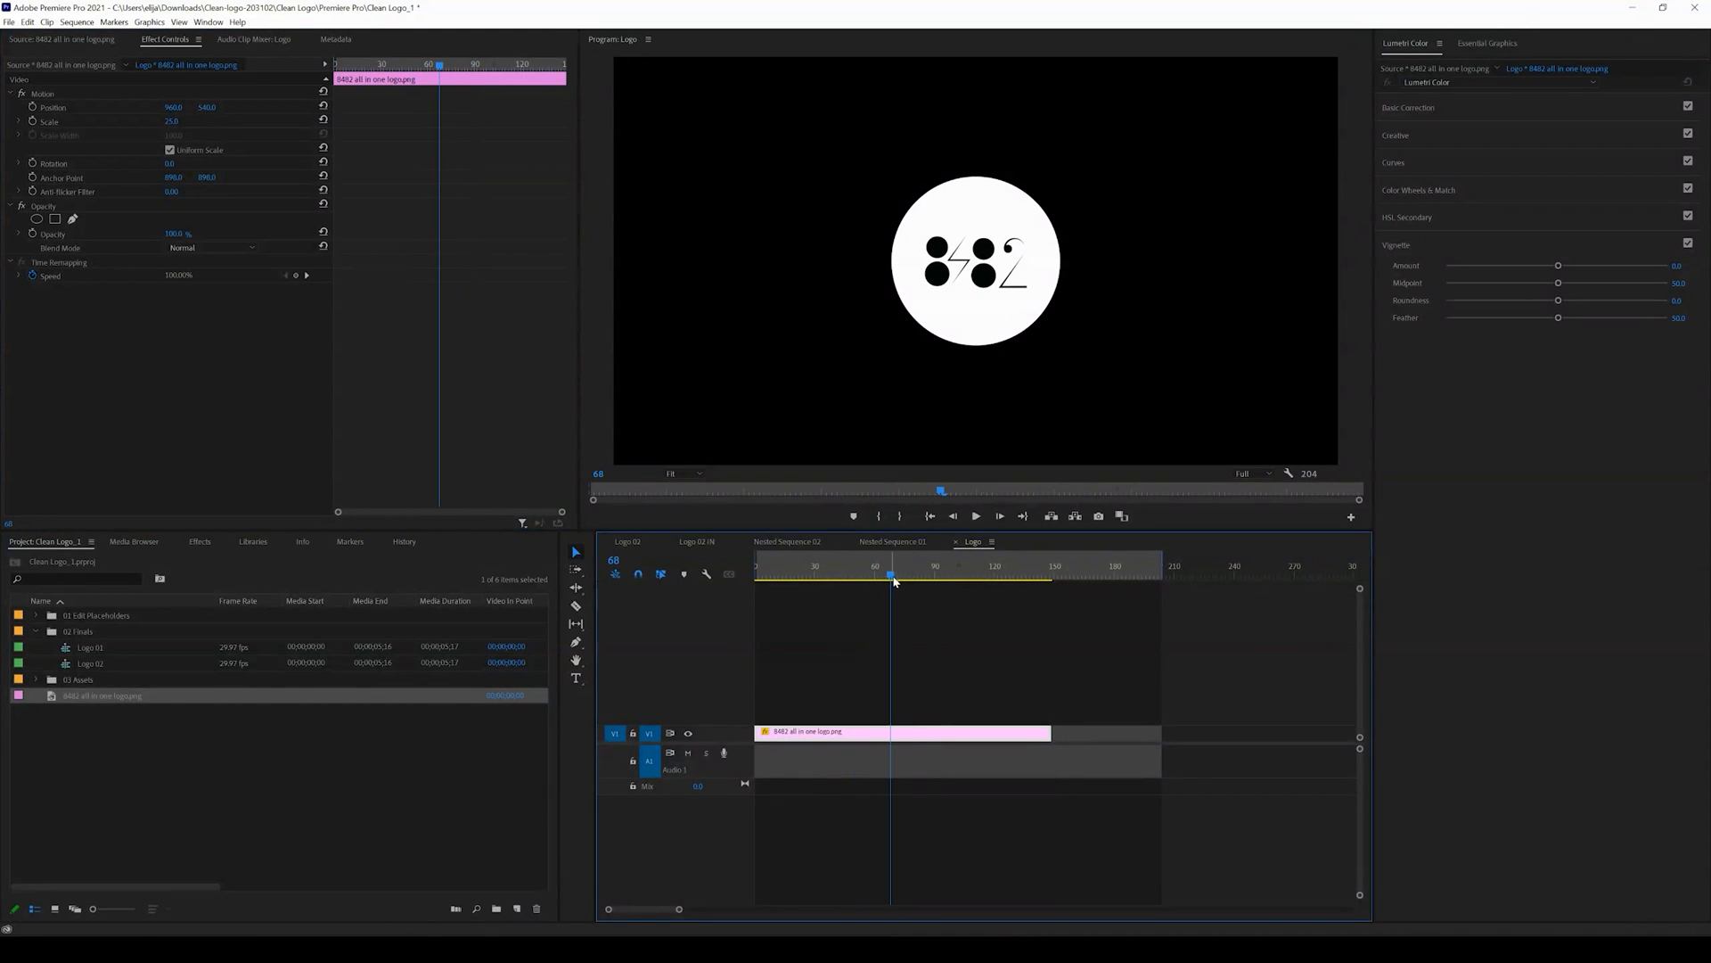
{"action": "left_click_drag", "start_coordinate": [1052, 725], "coordinate": [1293, 734]}
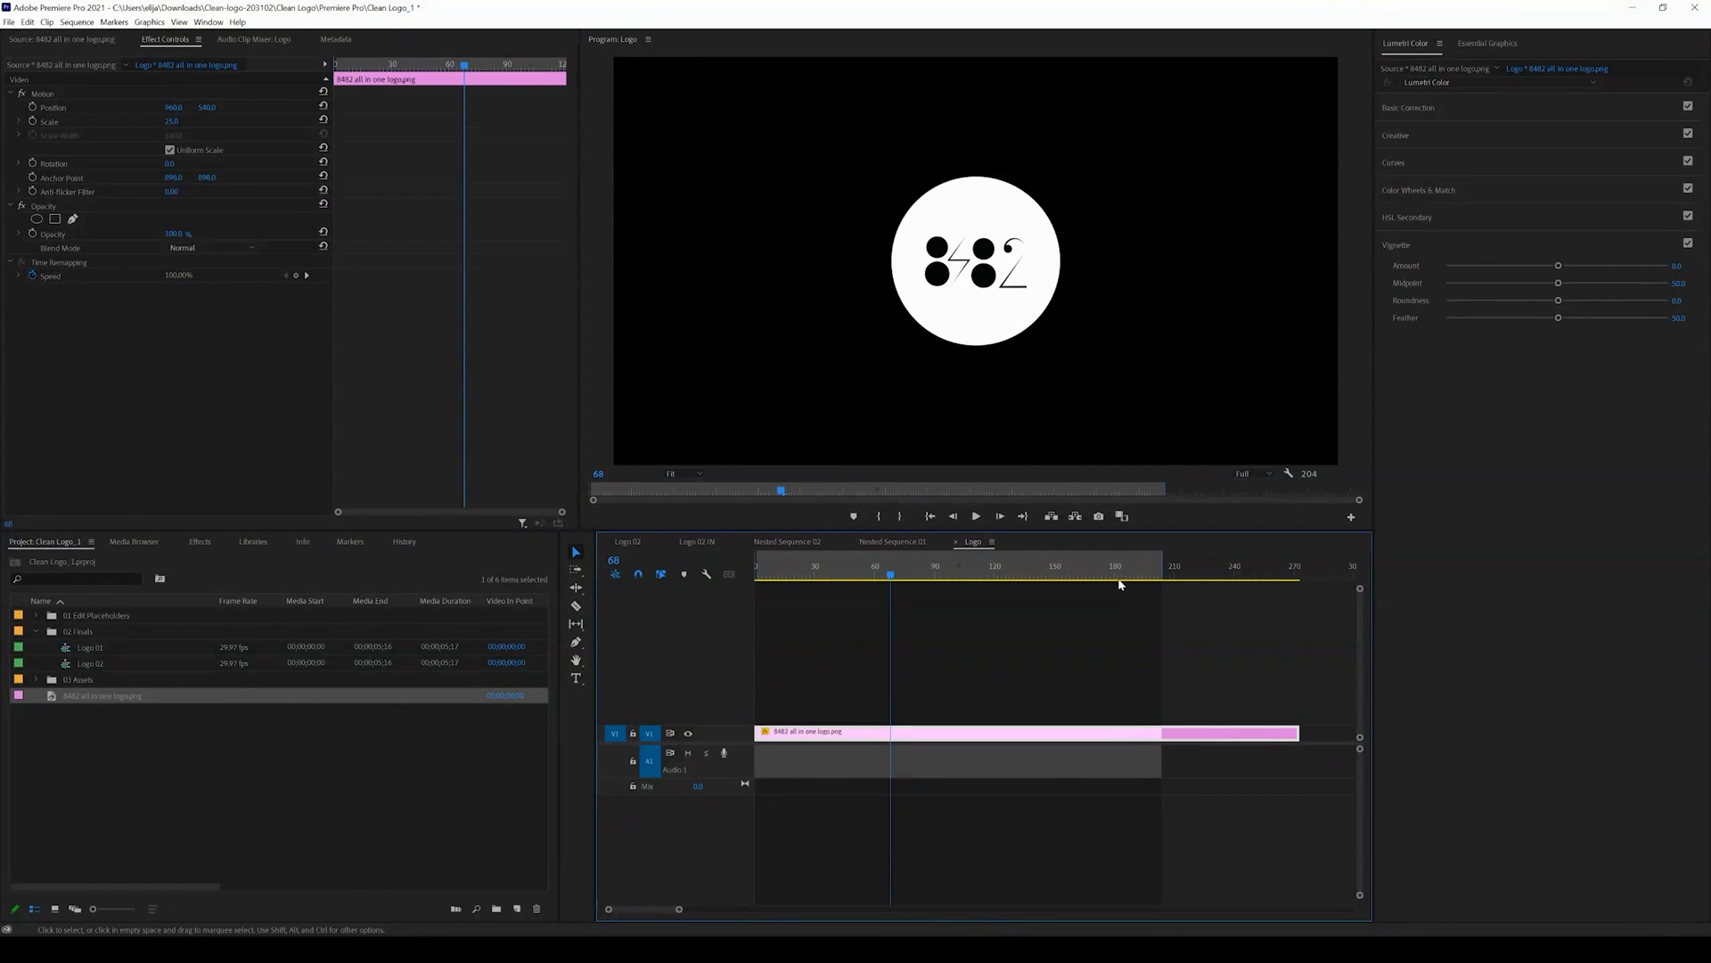
{"action": "left_click_drag", "start_coordinate": [679, 910], "coordinate": [825, 909]}
{"action": "left_click_drag", "start_coordinate": [833, 732], "coordinate": [1262, 742]}
{"action": "left_click", "coordinate": [988, 800]}
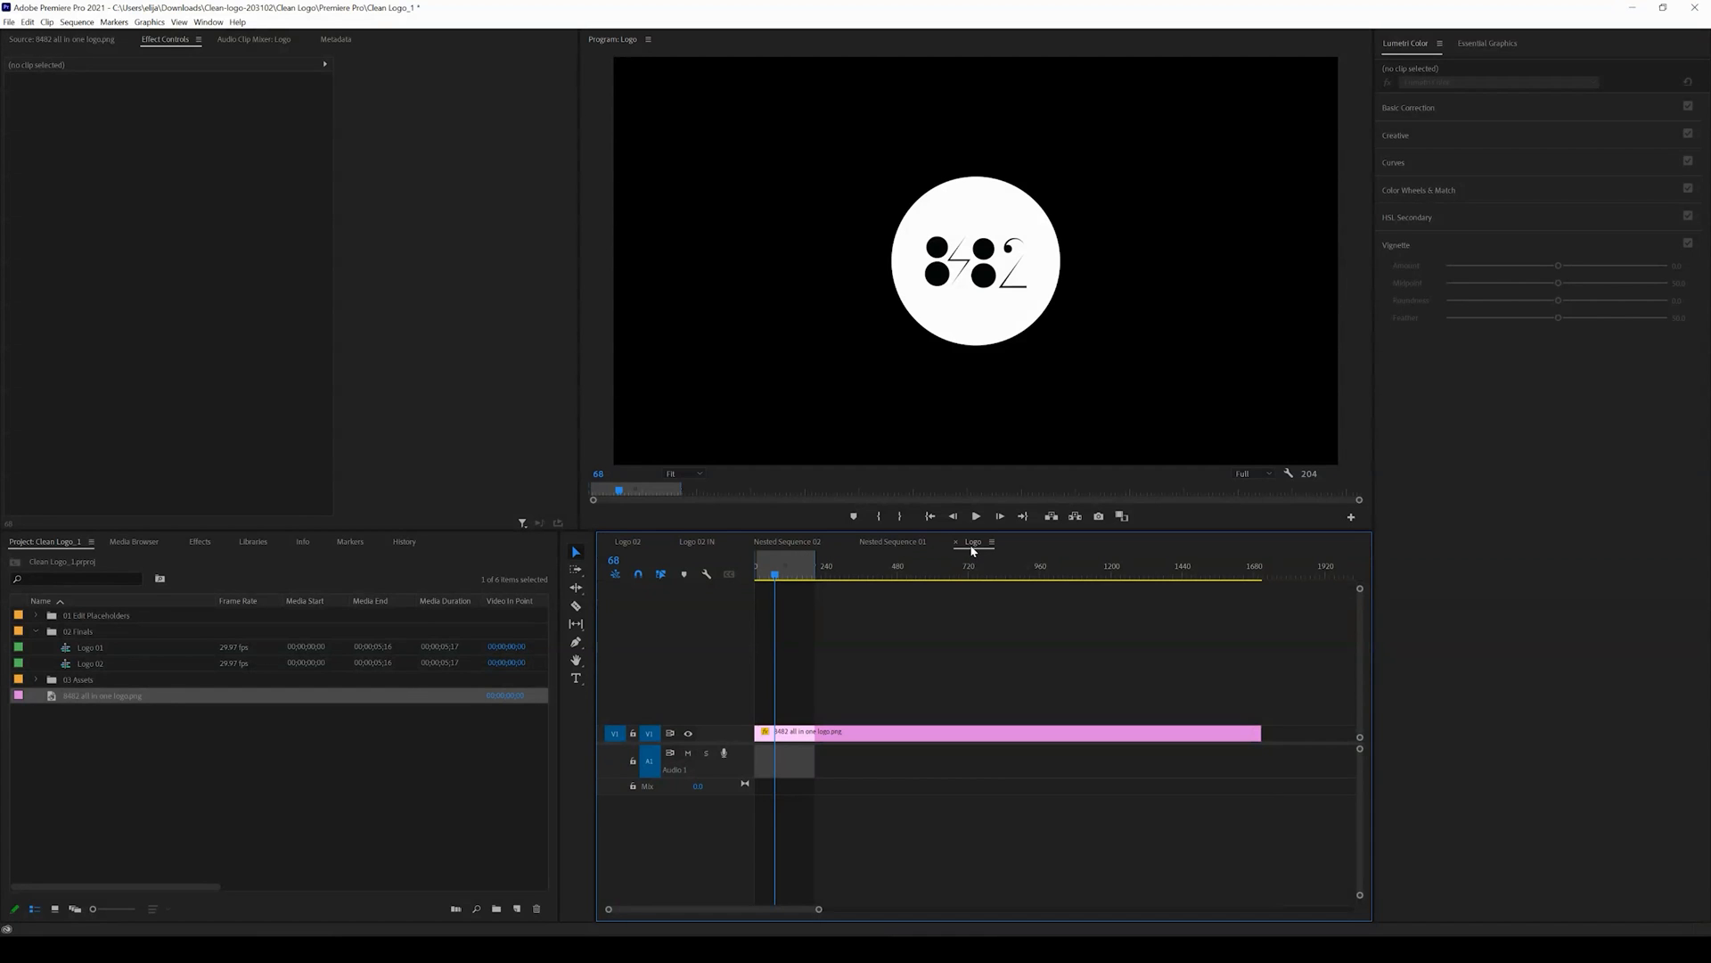
Check the logo's size in Nested Sequence 01 and set the clip's scale to 36 in the Logo sequence.
{"action": "left_click", "coordinate": [904, 543]}
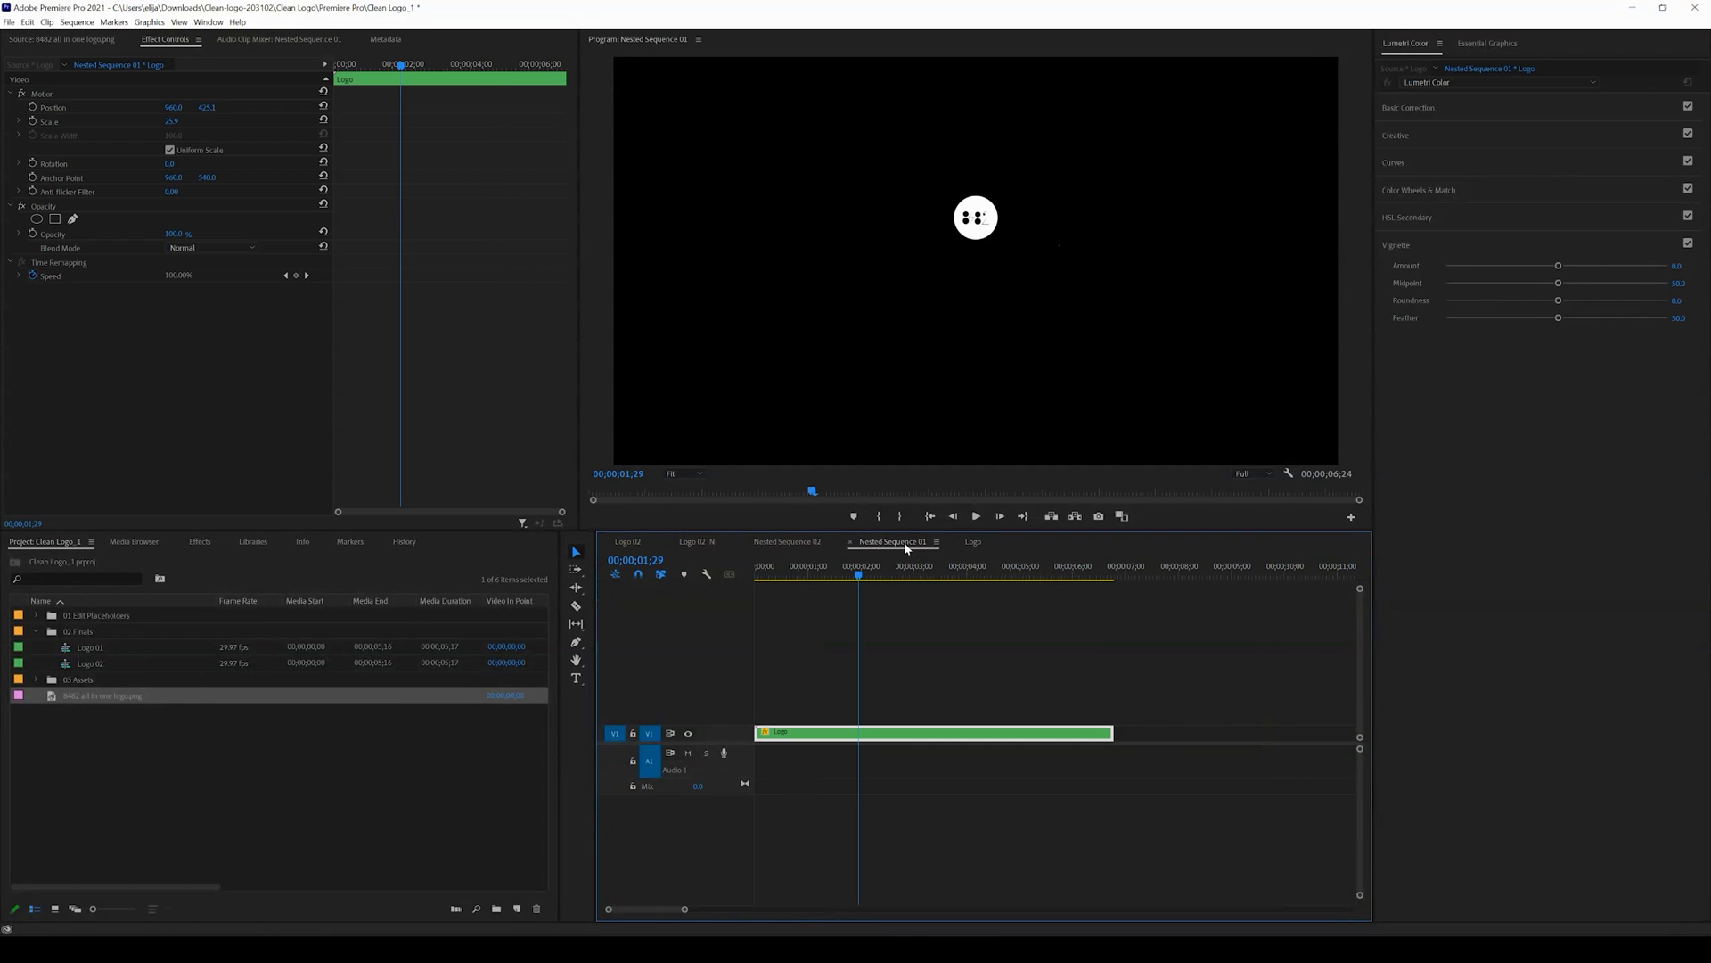
{"action": "mouse_move", "coordinate": [855, 581]}
{"action": "left_mouse_down"}
{"action": "mouse_move", "coordinate": [778, 575]}
{"action": "mouse_move", "coordinate": [879, 573]}
{"action": "left_mouse_up"}
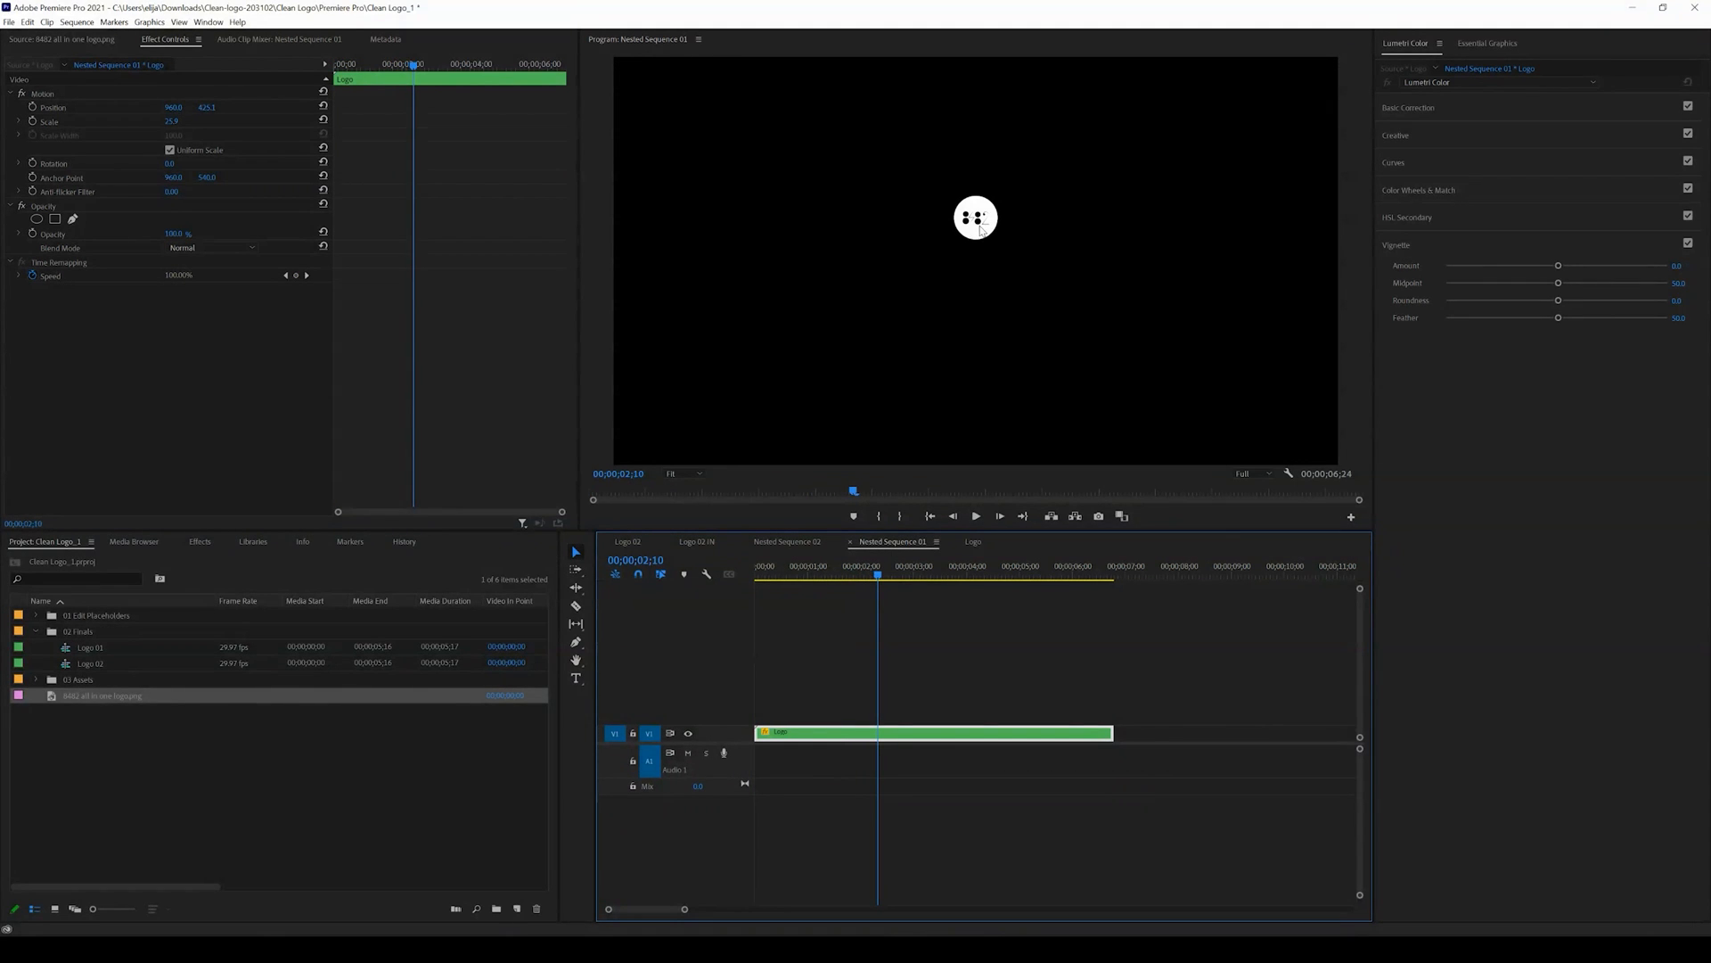
{"action": "left_click", "coordinate": [974, 543]}
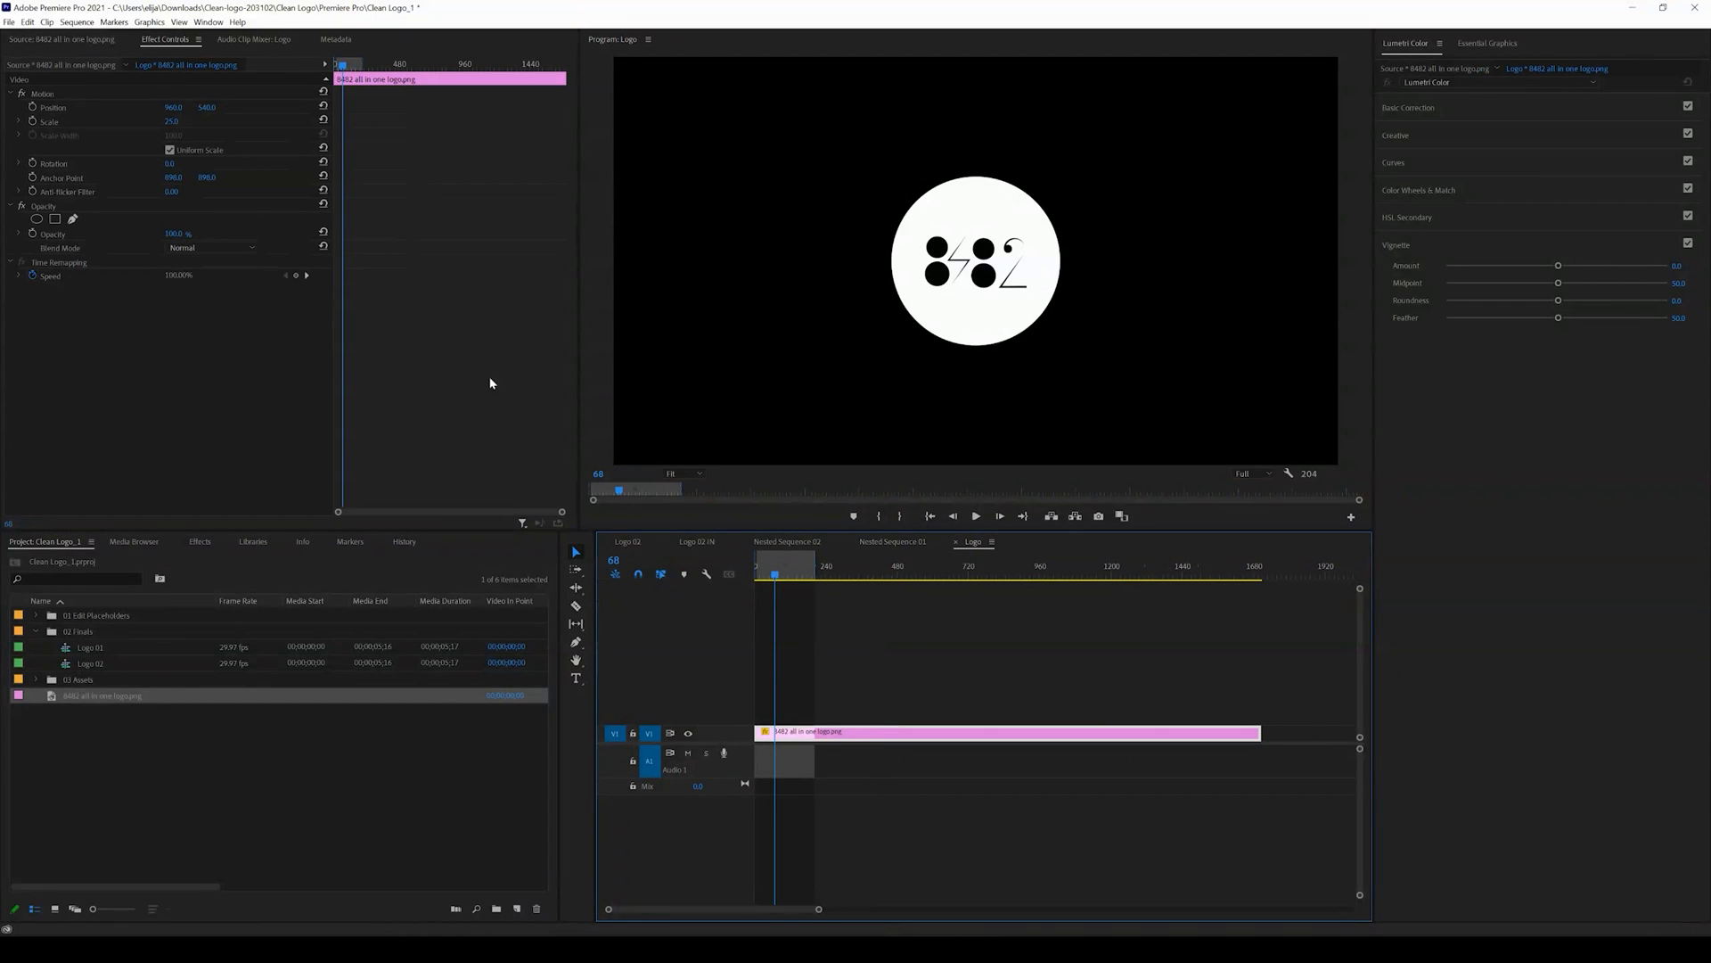
{"action": "mouse_move", "coordinate": [173, 123]}
{"action": "left_mouse_down"}
{"action": "mouse_move", "coordinate": [202, 122]}
{"action": "mouse_move", "coordinate": [190, 133]}
{"action": "left_mouse_up"}
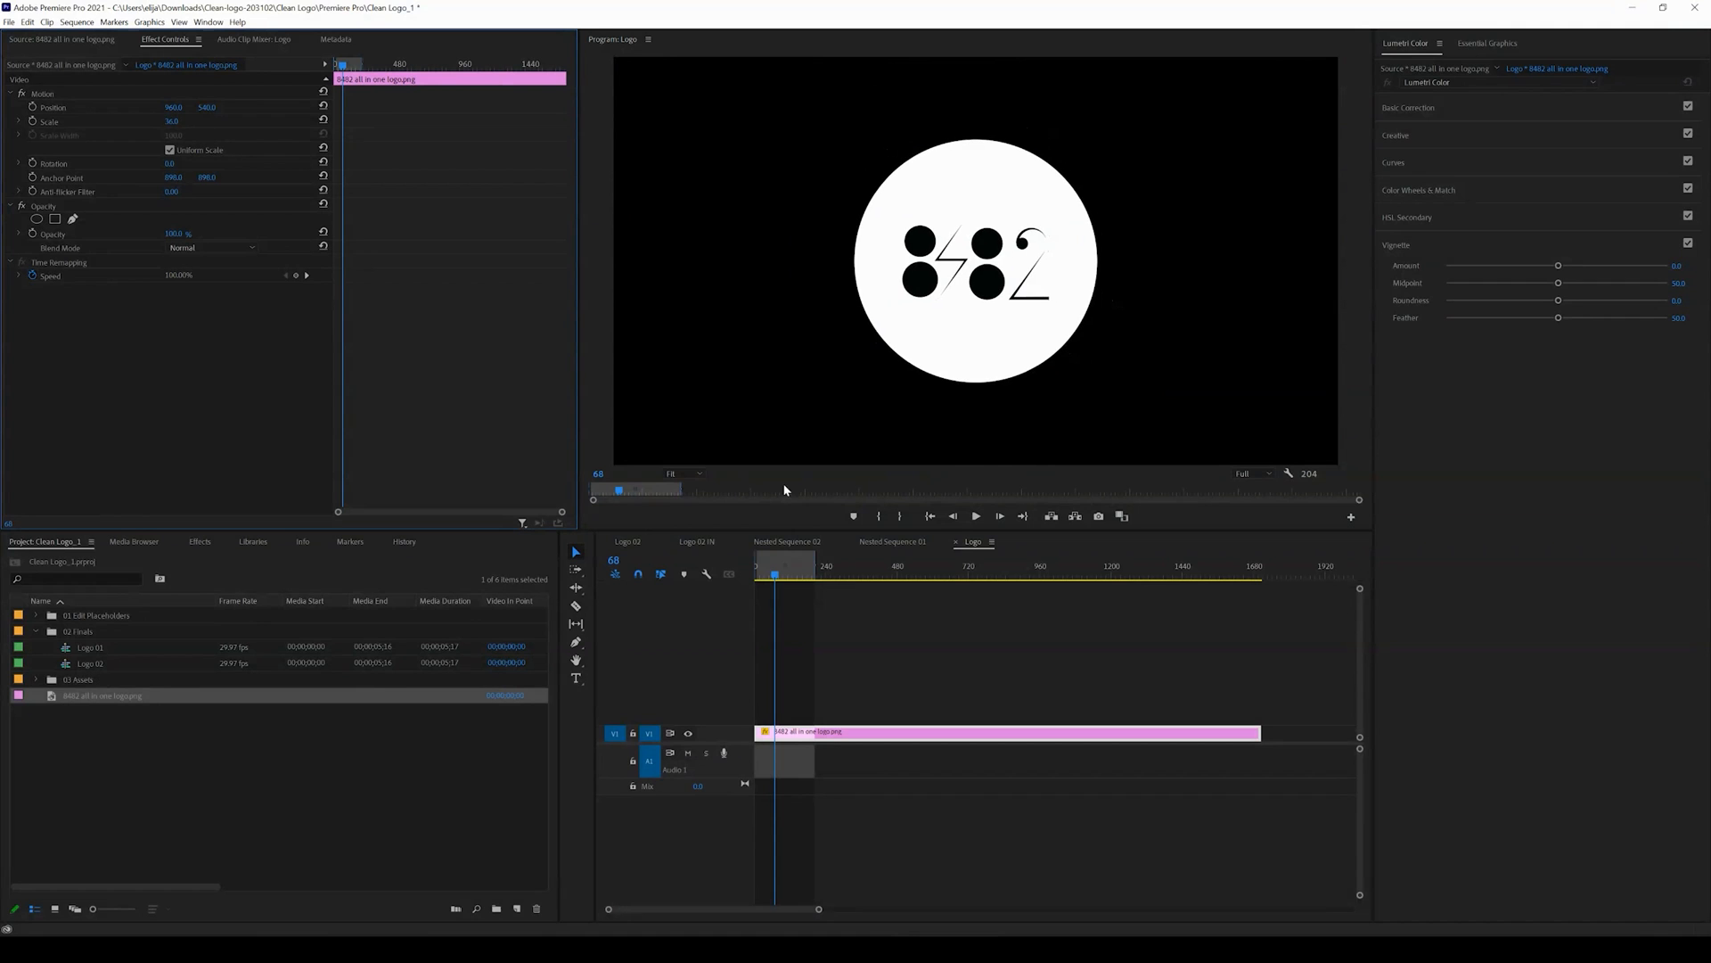
Check how the rescaled logo fits in Nested Sequence 01, Nested Sequence 02 and inside the red circle of Logo 02 IN.
{"action": "left_click", "coordinate": [890, 542]}
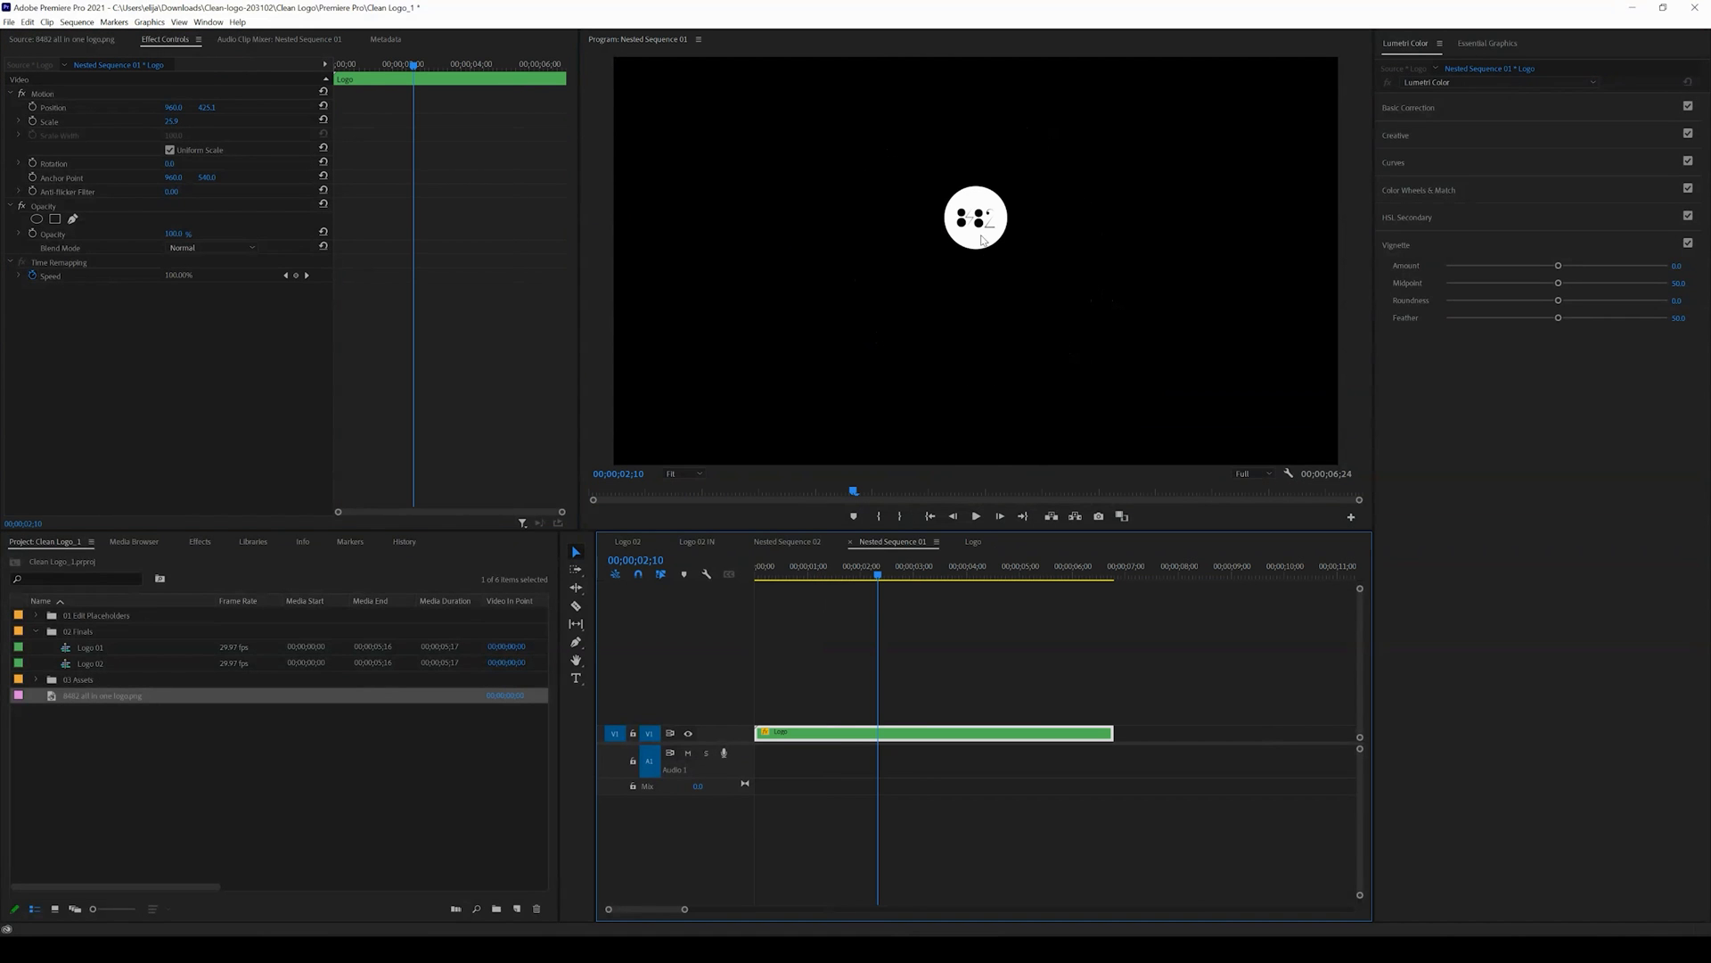
{"action": "left_click", "coordinate": [787, 542]}
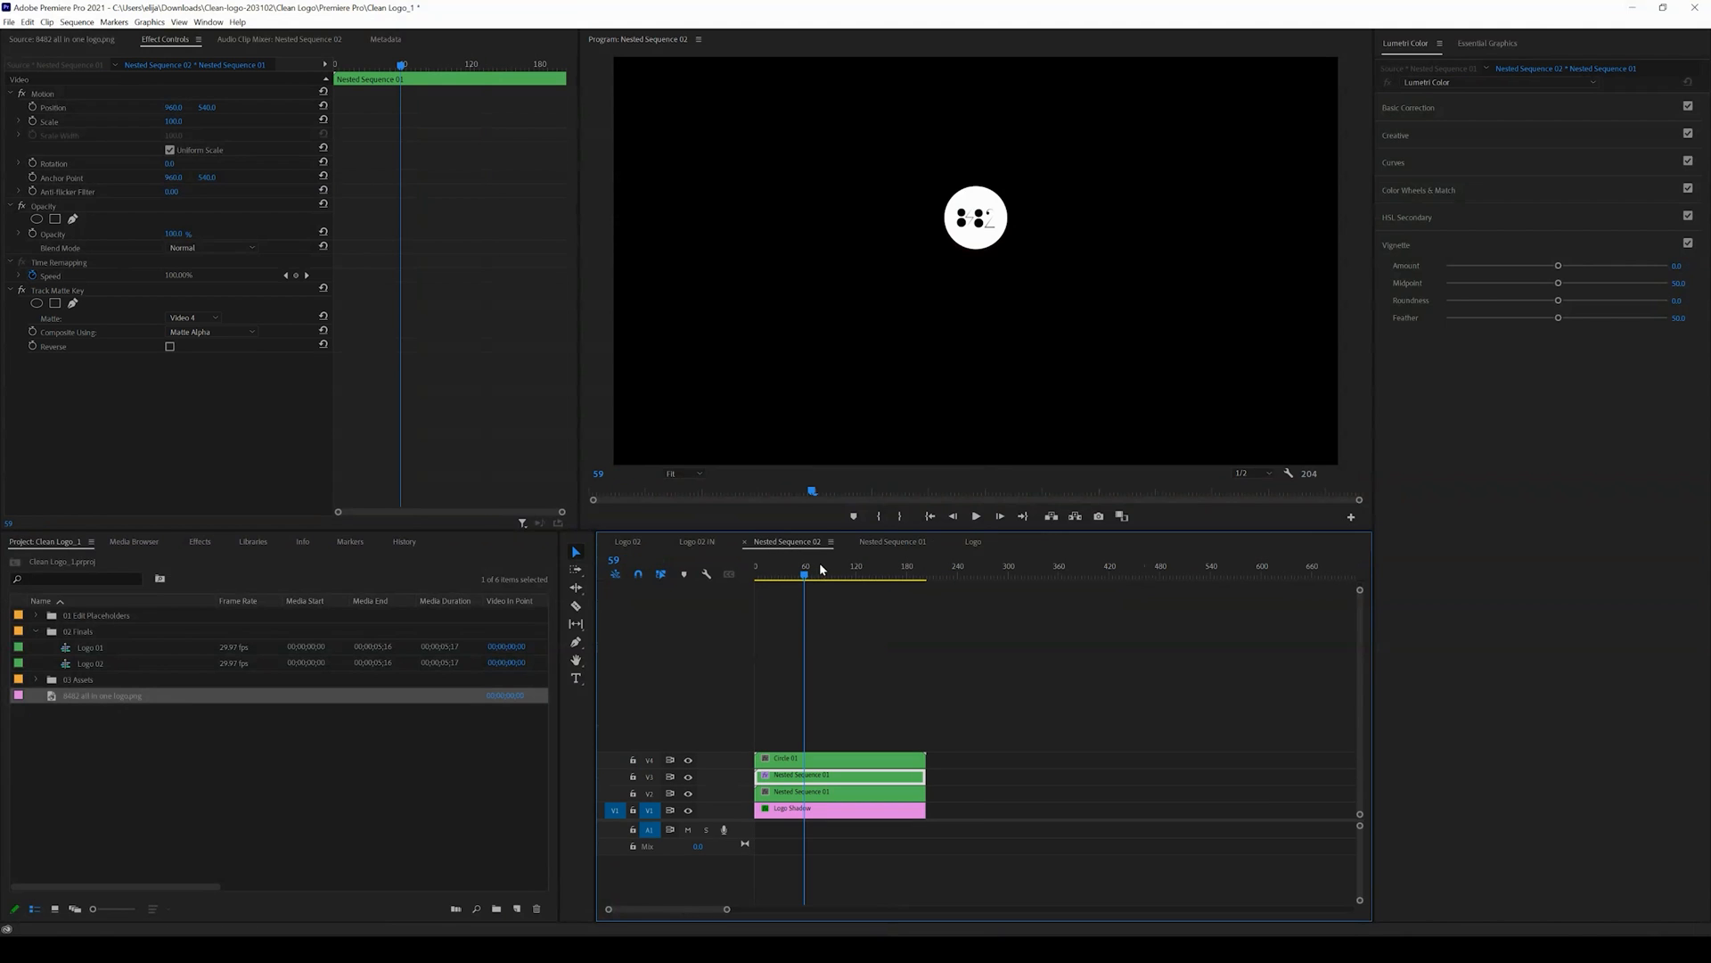
{"action": "mouse_move", "coordinate": [809, 577]}
{"action": "left_mouse_down"}
{"action": "mouse_move", "coordinate": [860, 575]}
{"action": "mouse_move", "coordinate": [814, 575]}
{"action": "left_mouse_up"}
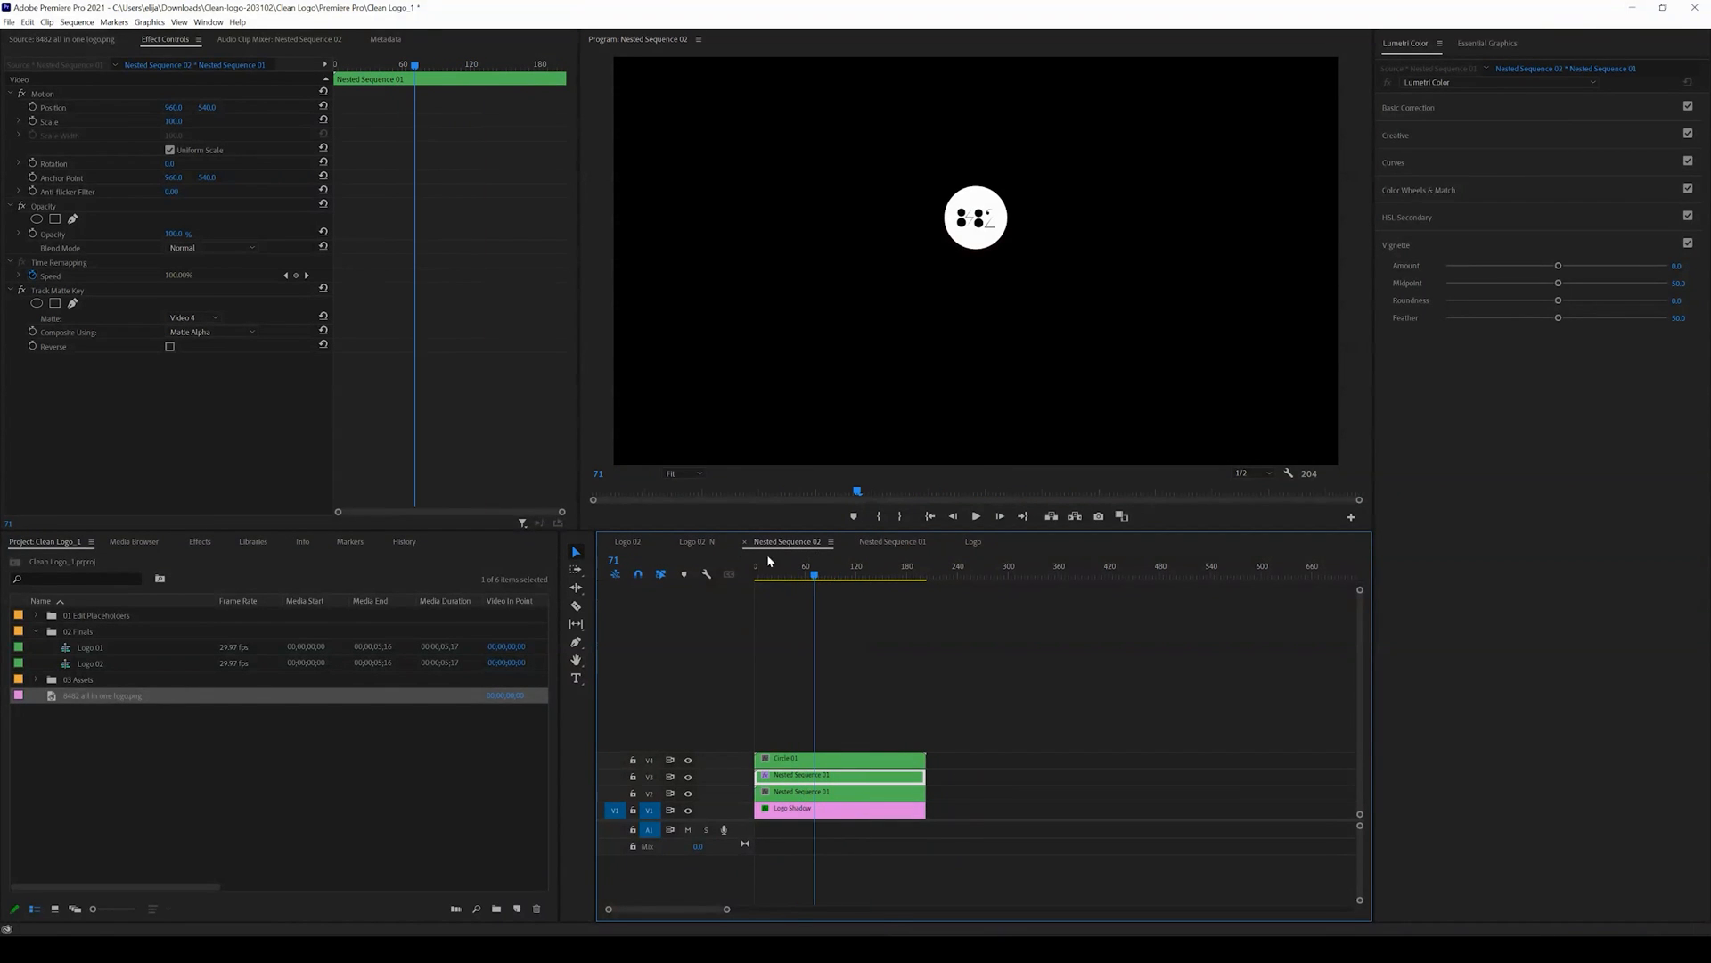
{"action": "left_click", "coordinate": [699, 542]}
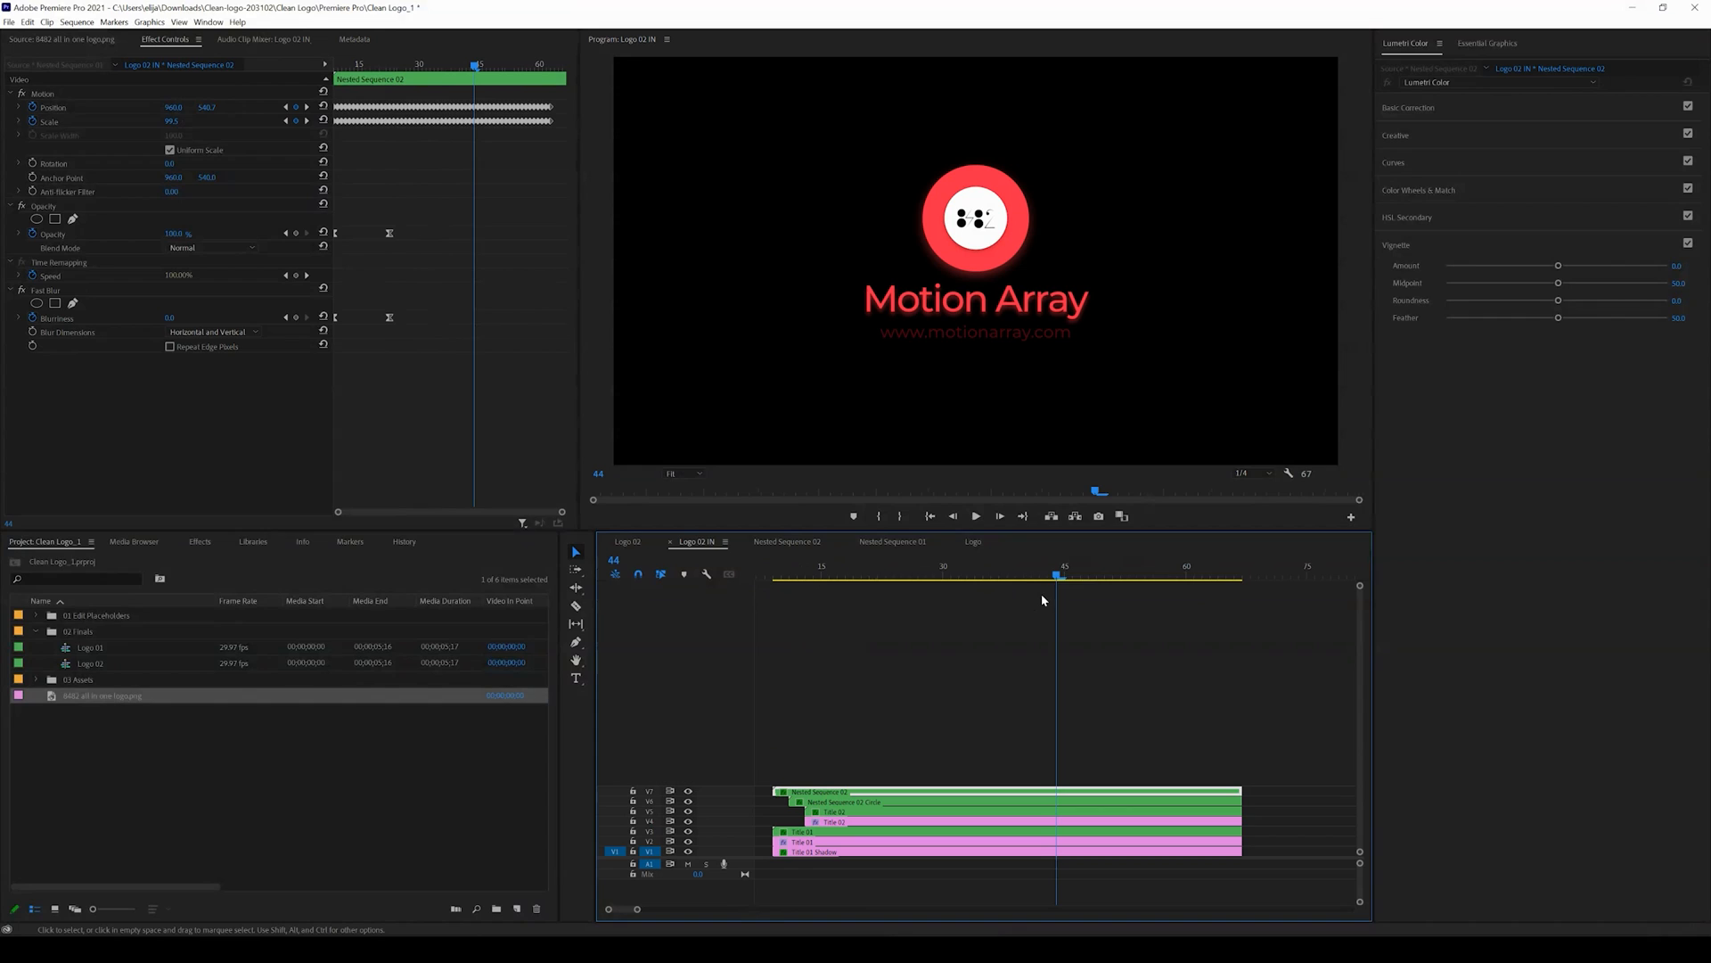
{"action": "left_click_drag", "start_coordinate": [1059, 575], "coordinate": [993, 575]}
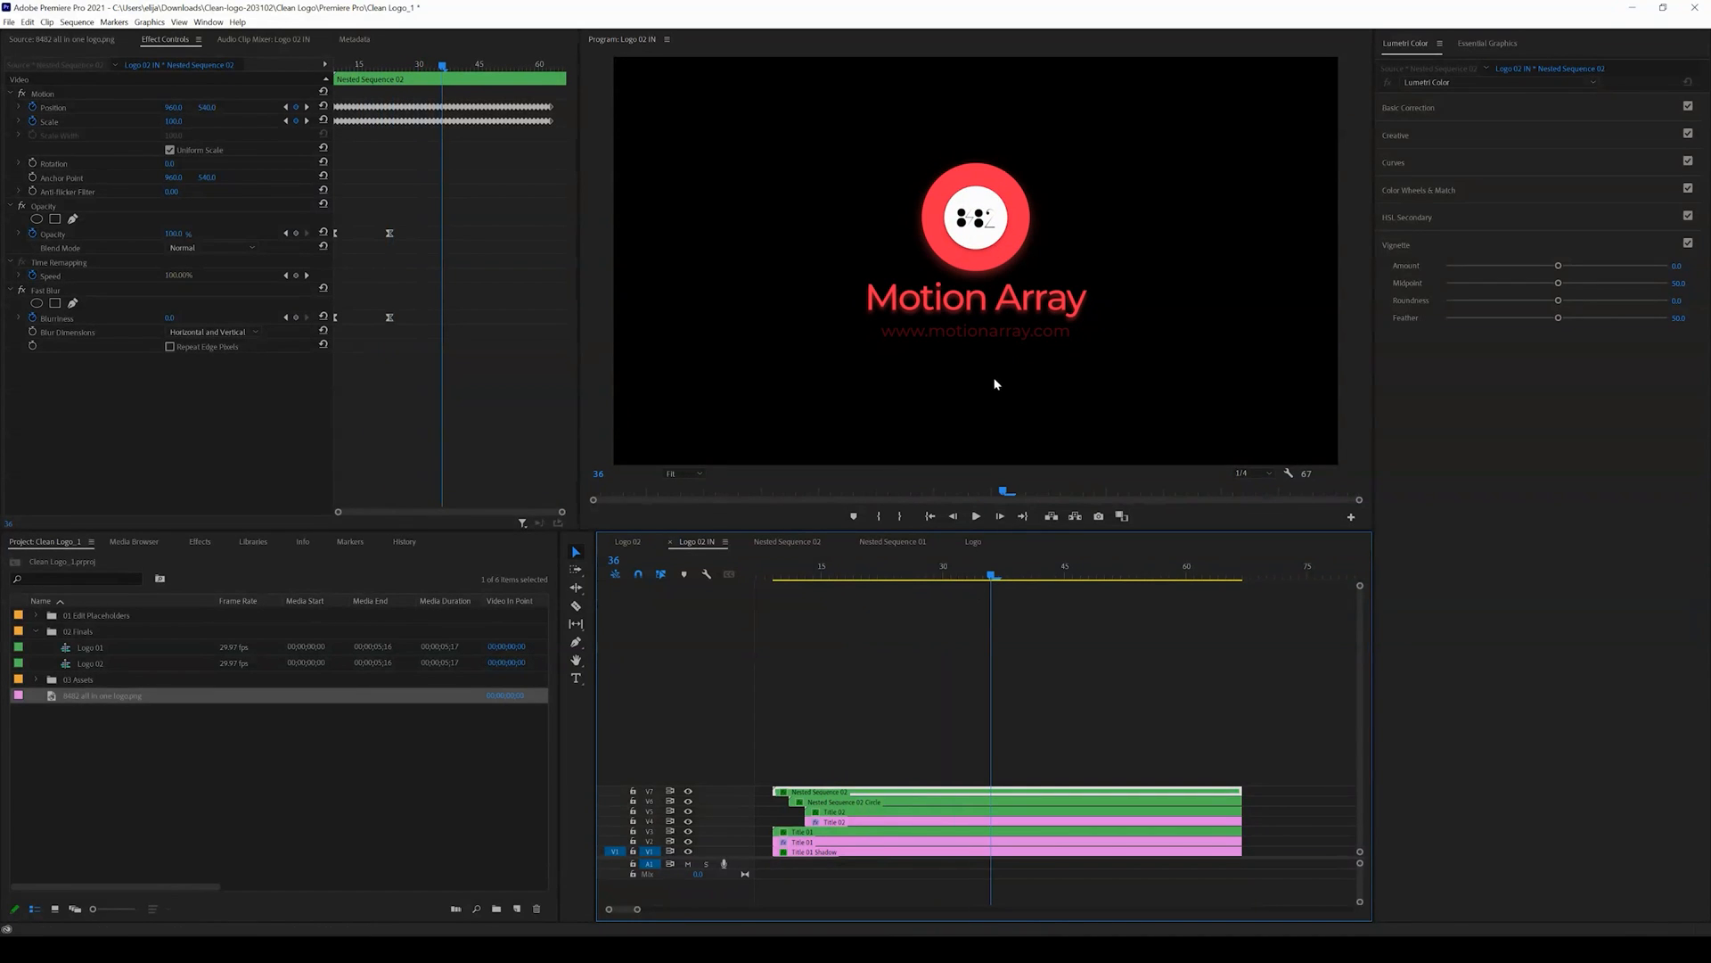
Set the 8482 logo clip's scale to 55 in the Logo sequence and check its fit at frame 37 of Logo 02 IN.
{"action": "left_click", "coordinate": [974, 542]}
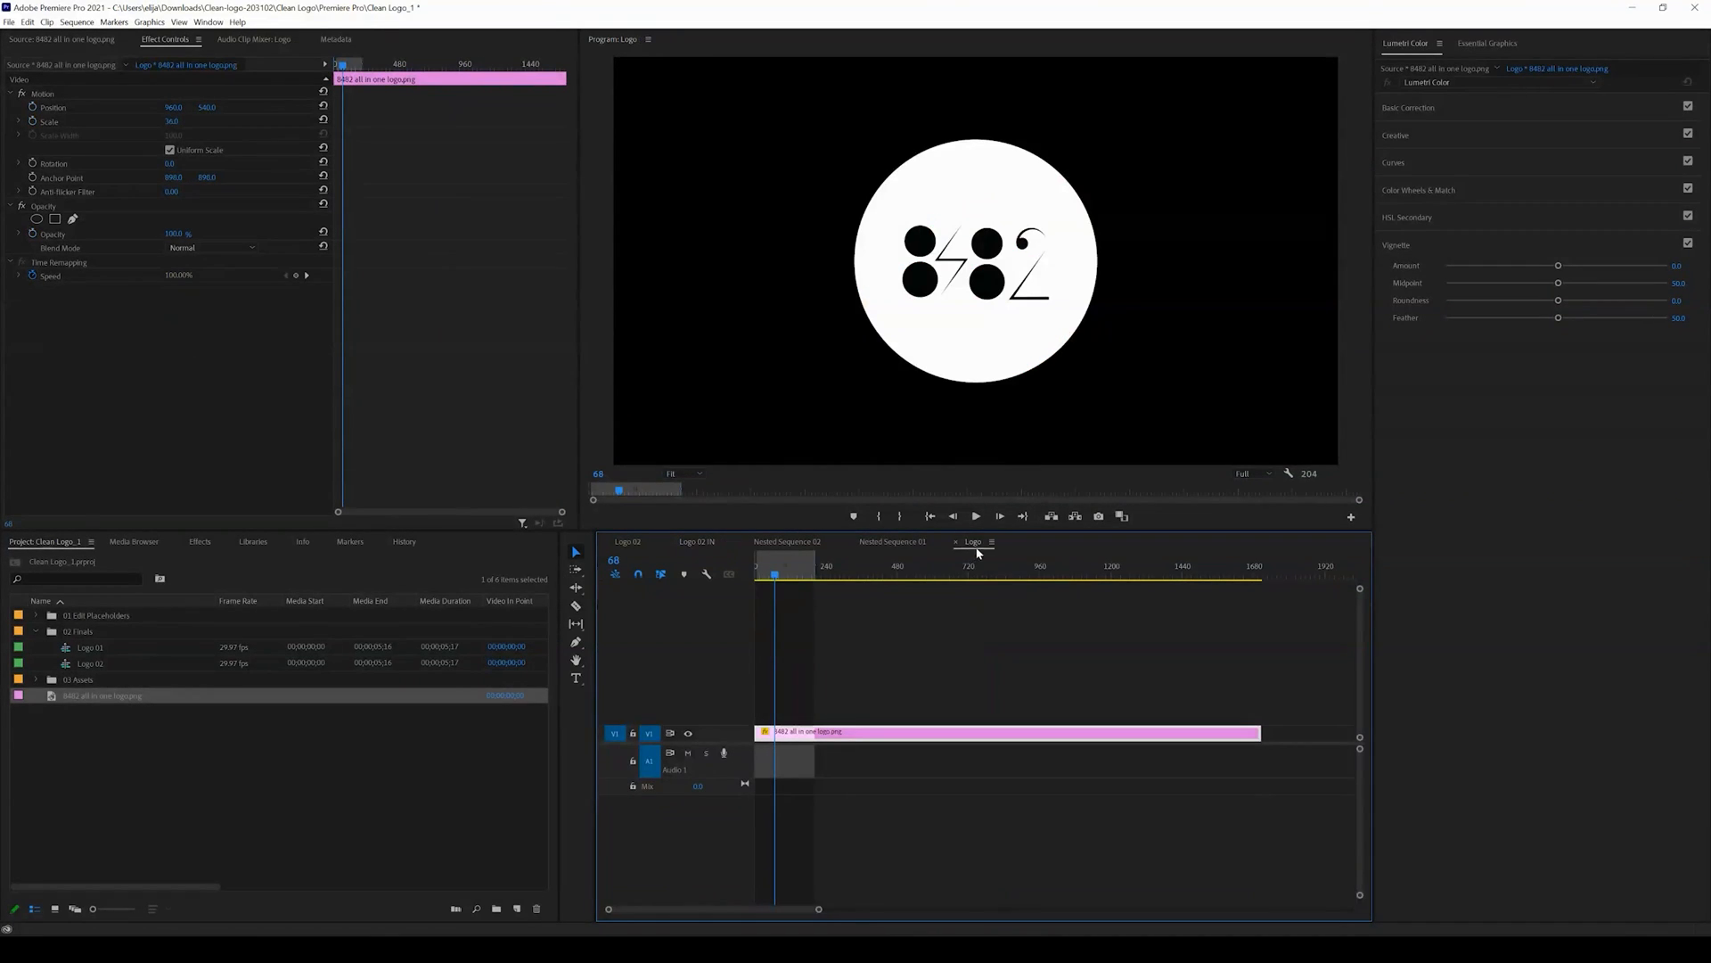
{"action": "left_click", "coordinate": [185, 126]}
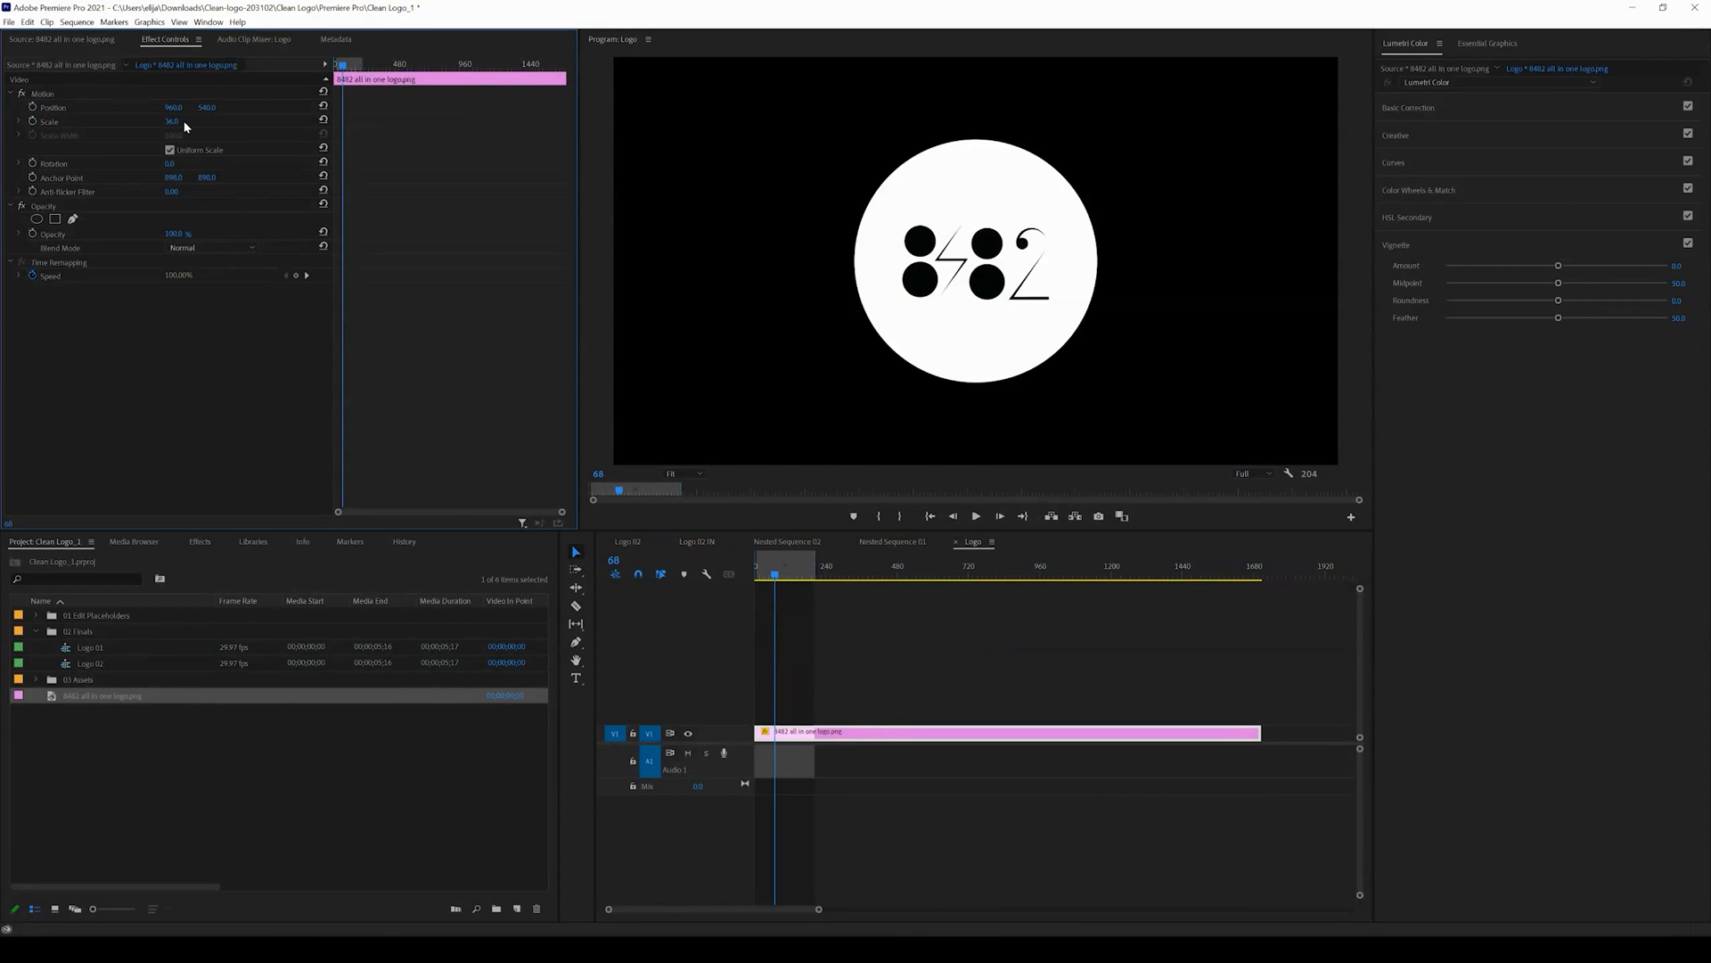
{"action": "left_click_drag", "start_coordinate": [212, 126], "coordinate": [228, 125]}
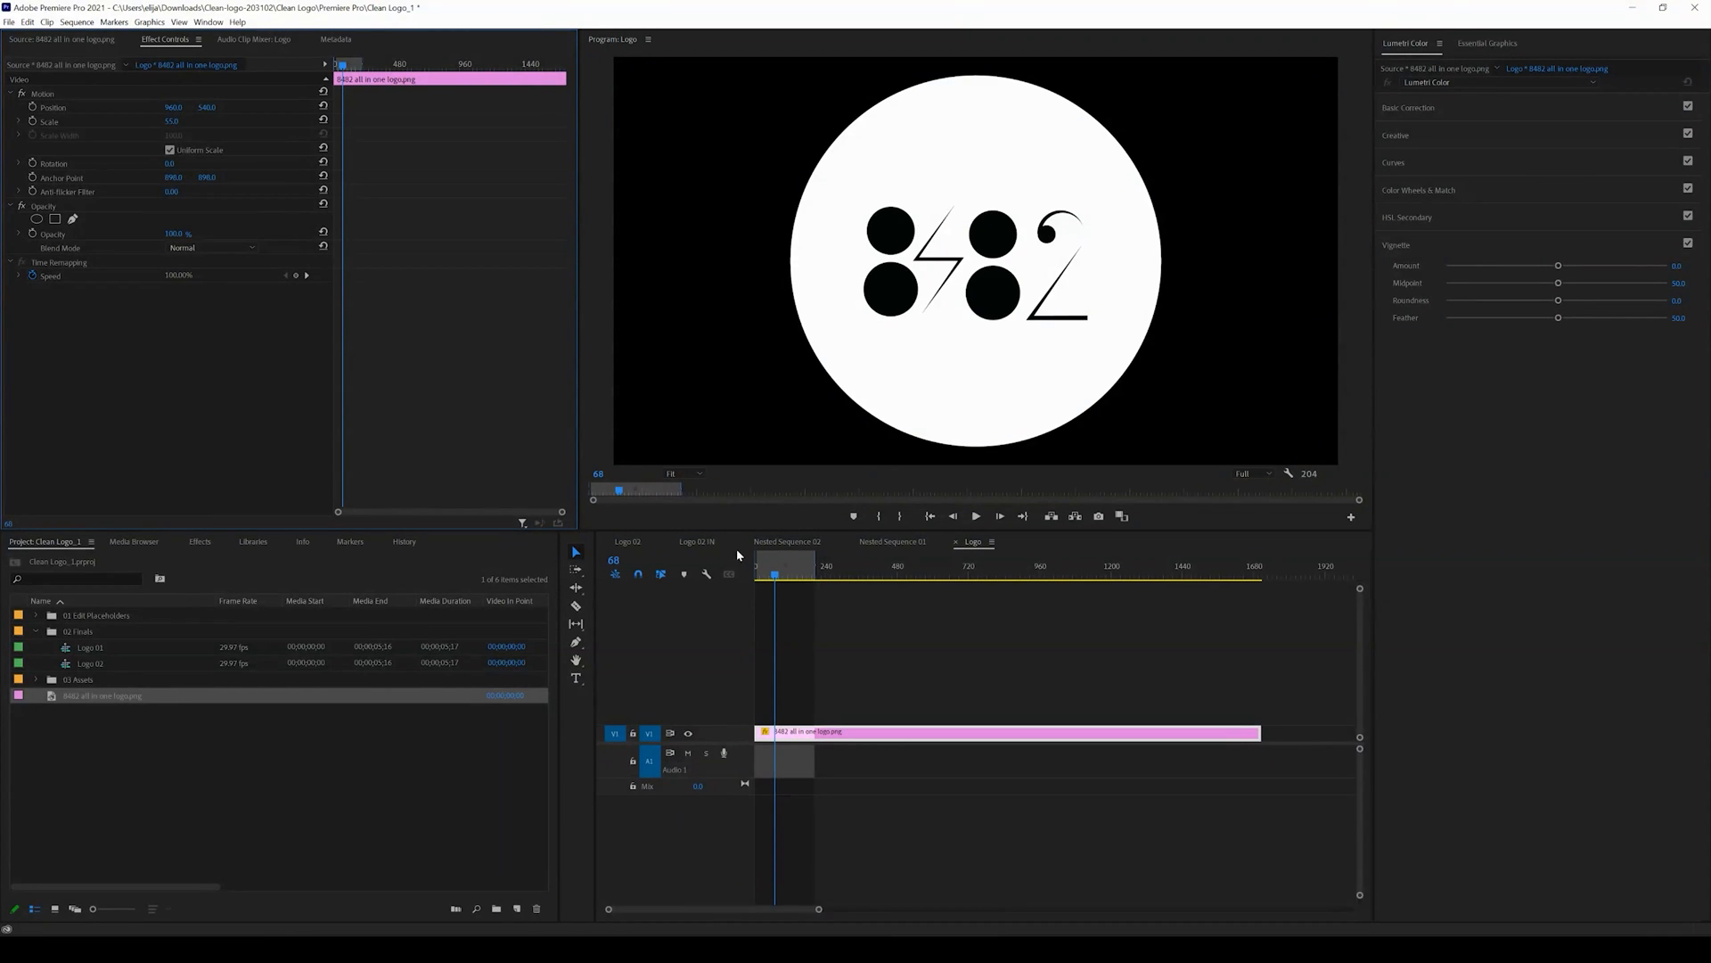
{"action": "left_click", "coordinate": [695, 544]}
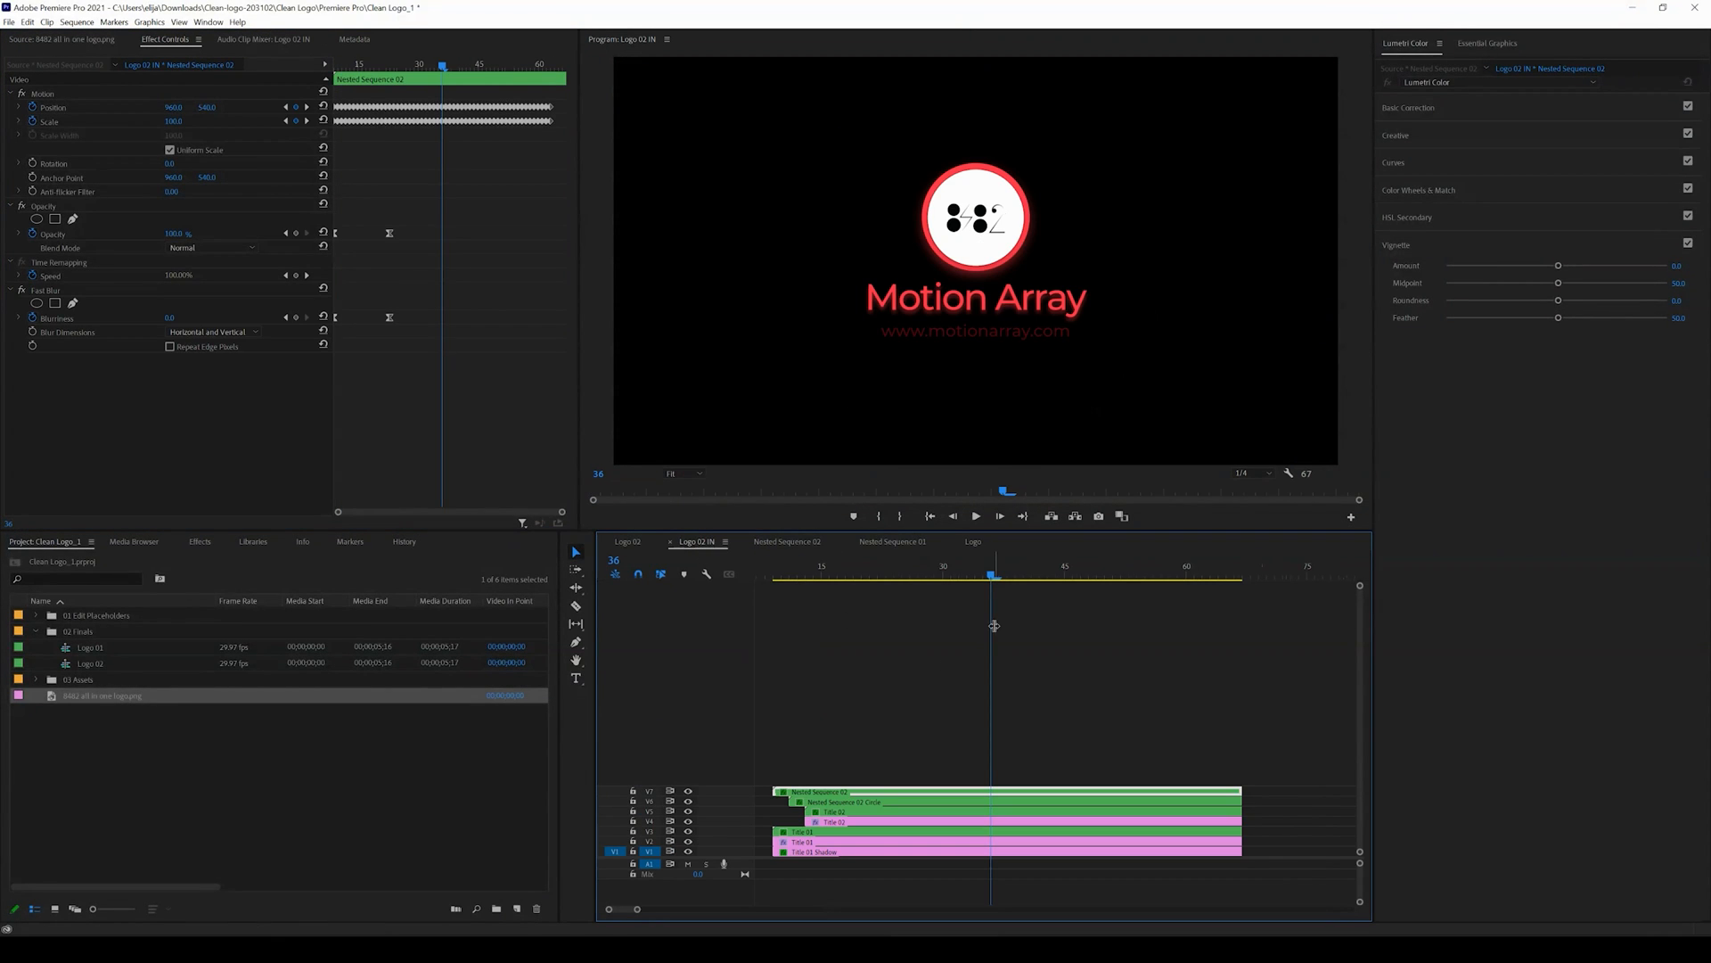
{"action": "mouse_move", "coordinate": [994, 581]}
{"action": "left_mouse_down"}
{"action": "mouse_move", "coordinate": [1081, 579]}
{"action": "mouse_move", "coordinate": [1000, 581]}
{"action": "left_mouse_up"}
{"action": "left_click", "coordinate": [942, 625]}
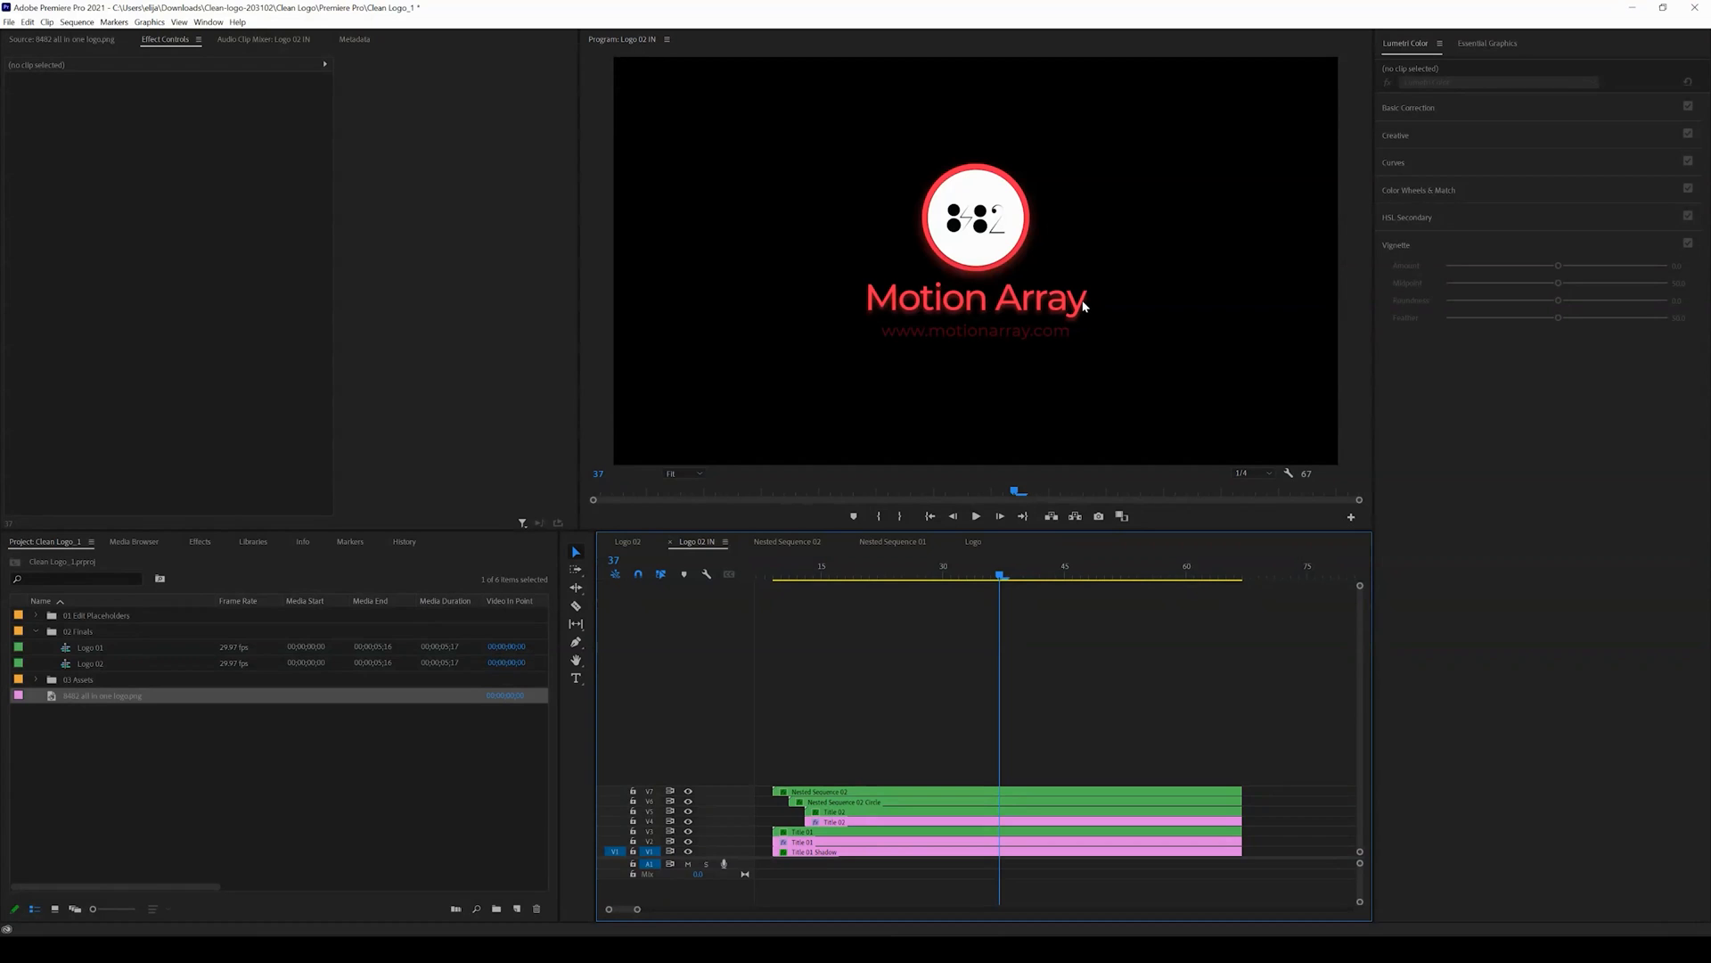
Turn off the output of tracks V1 through V5 in Logo 02 IN to hide the title and website text.
{"action": "left_click", "coordinate": [688, 821]}
{"action": "left_click", "coordinate": [689, 812]}
{"action": "left_click", "coordinate": [688, 832]}
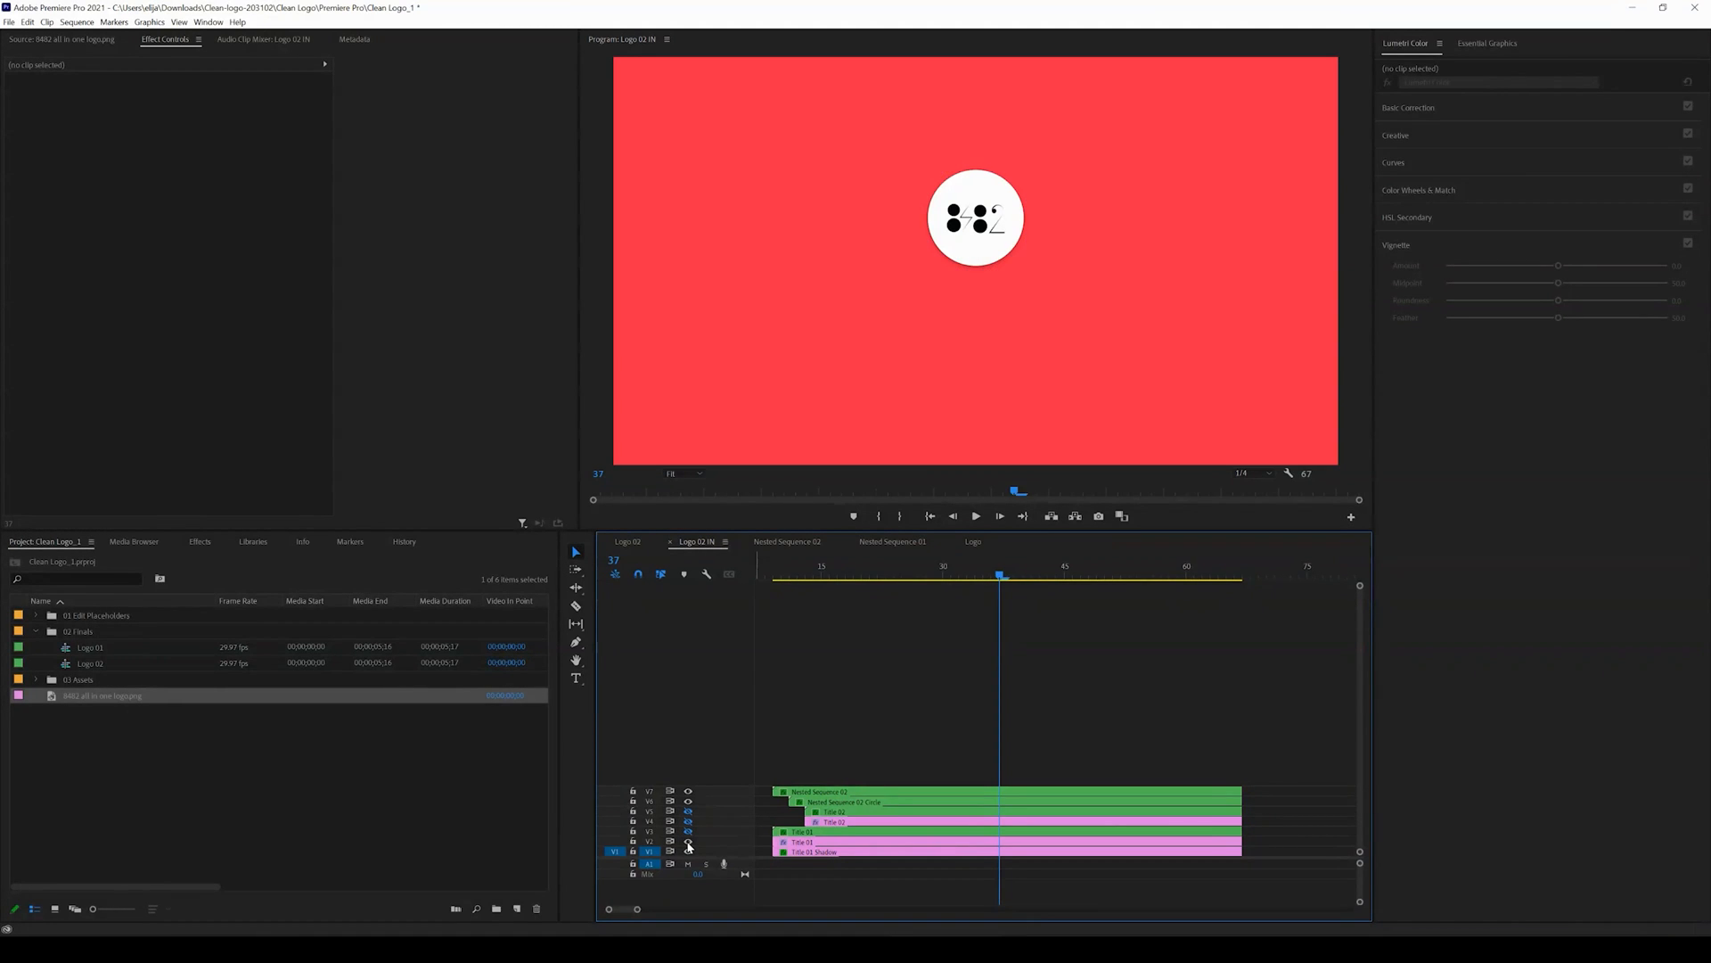
{"action": "left_click", "coordinate": [688, 841]}
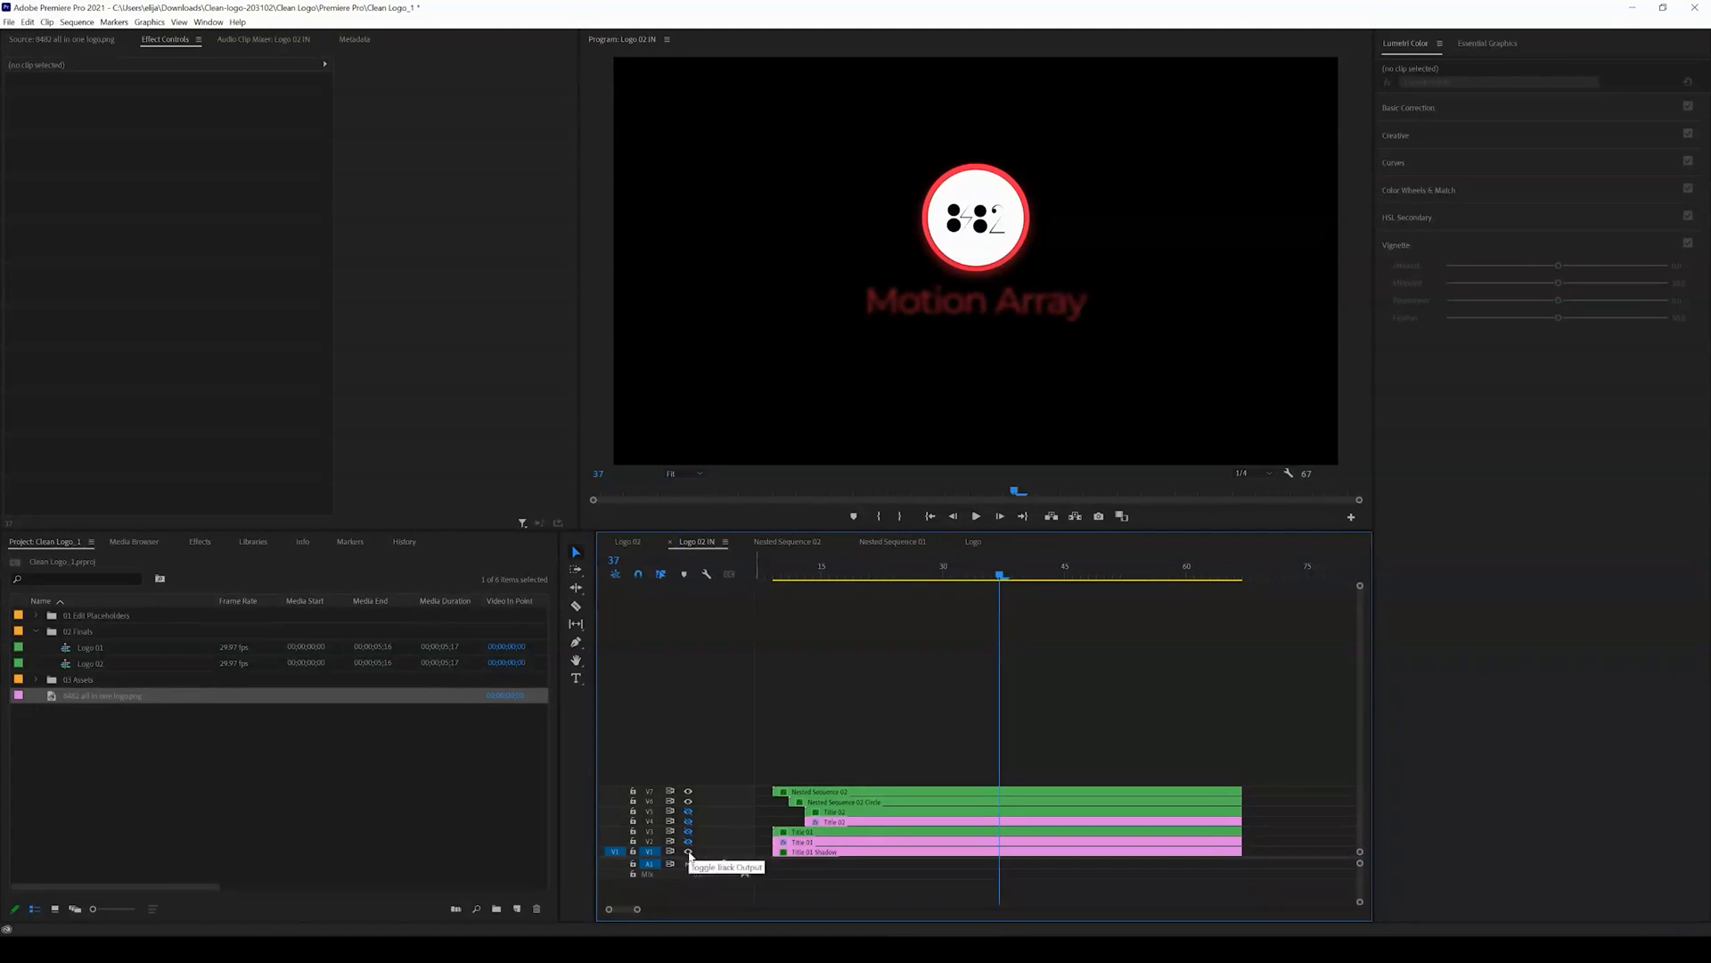
{"action": "left_click", "coordinate": [689, 851]}
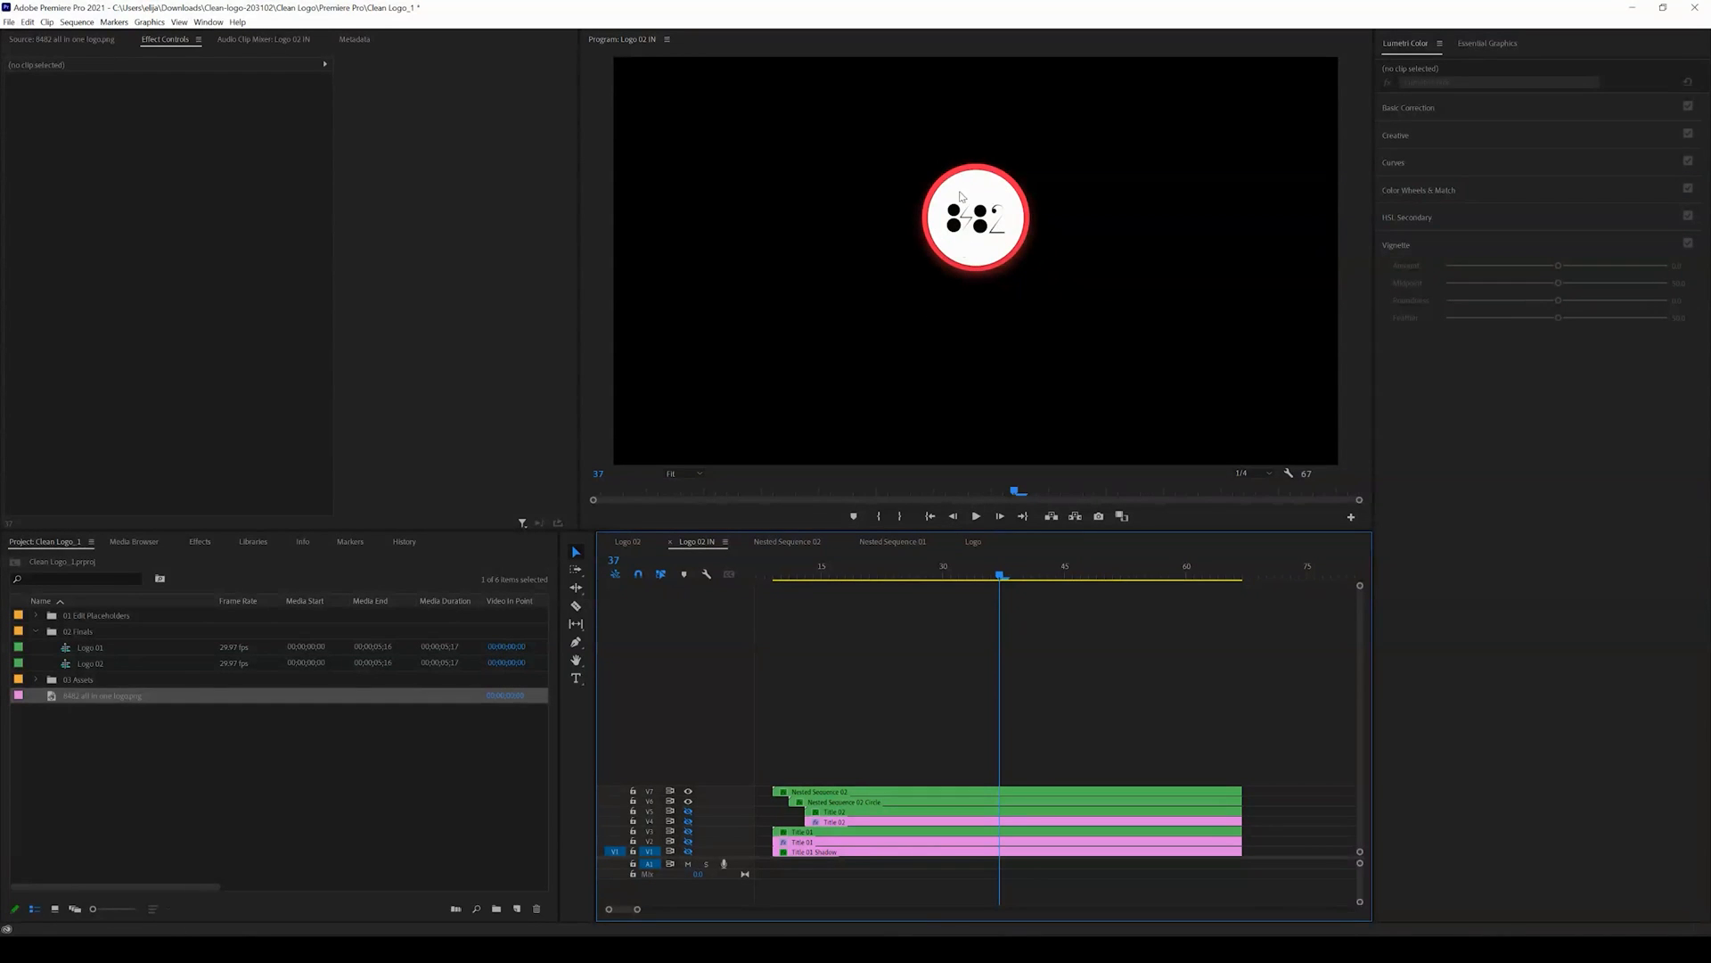
In the Logo 02 sequence, move the Logo 02 IN clip down to a vertical position of 646.
{"action": "left_click", "coordinate": [634, 543]}
{"action": "mouse_move", "coordinate": [849, 575]}
{"action": "left_mouse_down"}
{"action": "mouse_move", "coordinate": [754, 575]}
{"action": "mouse_move", "coordinate": [879, 577]}
{"action": "mouse_move", "coordinate": [756, 578]}
{"action": "mouse_move", "coordinate": [836, 580]}
{"action": "left_mouse_up"}
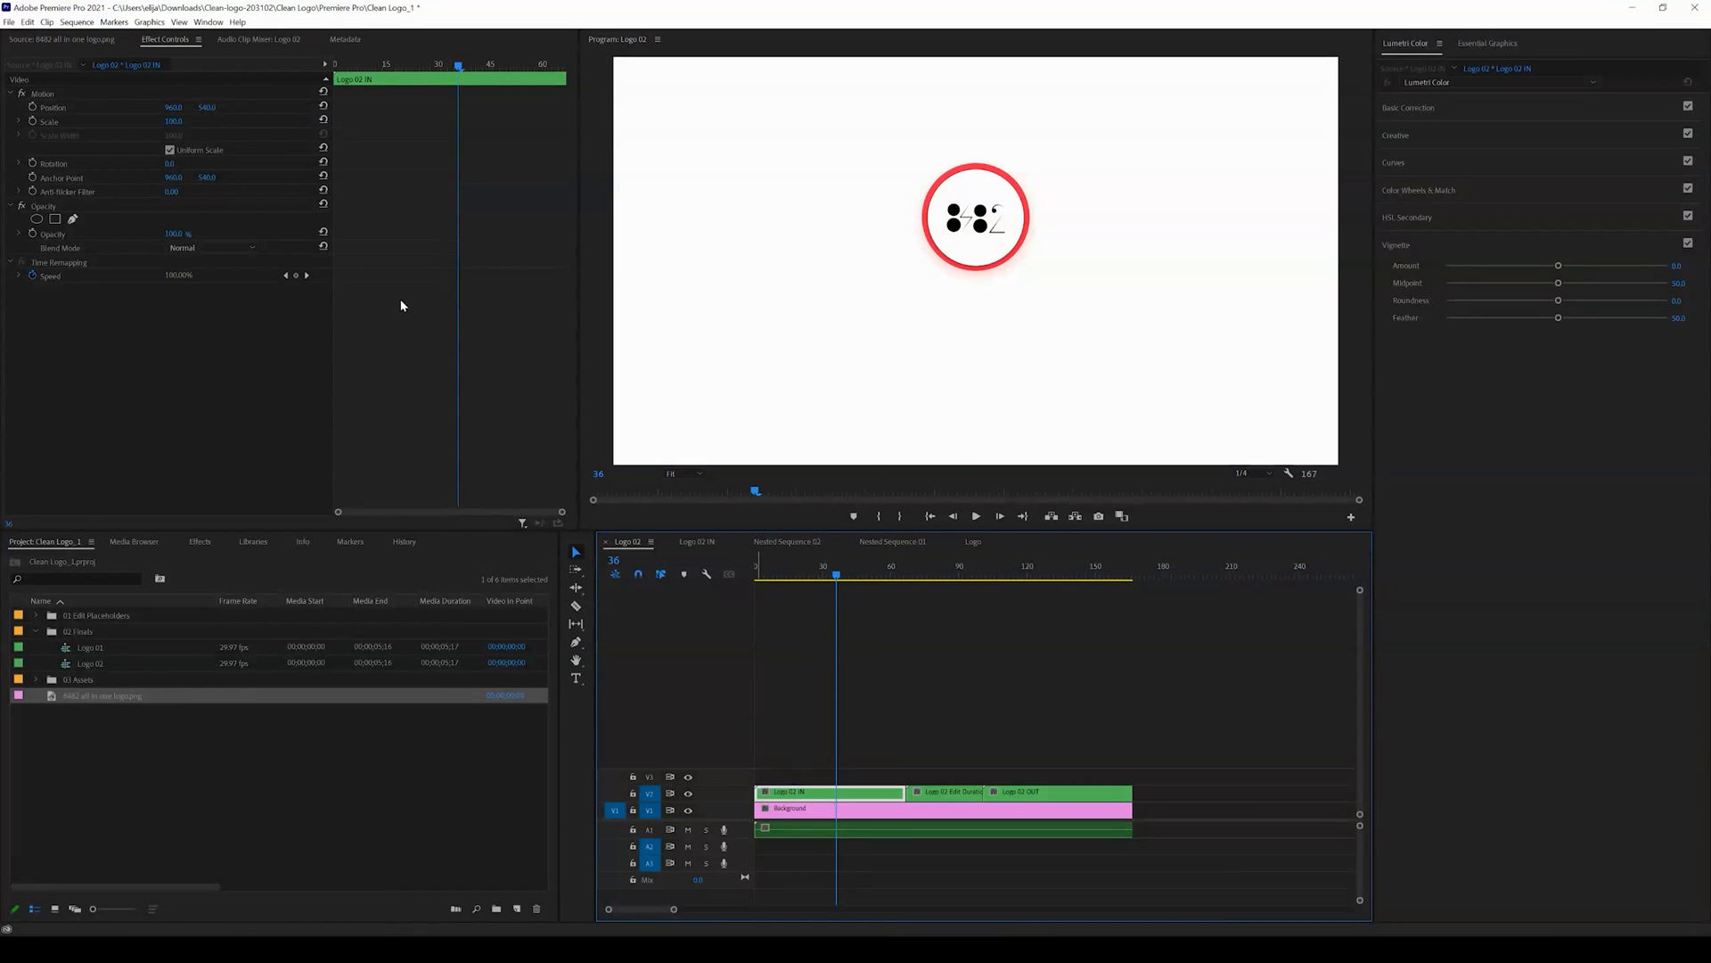
{"action": "left_click_drag", "start_coordinate": [206, 111], "coordinate": [303, 113]}
{"action": "left_click", "coordinate": [782, 622]}
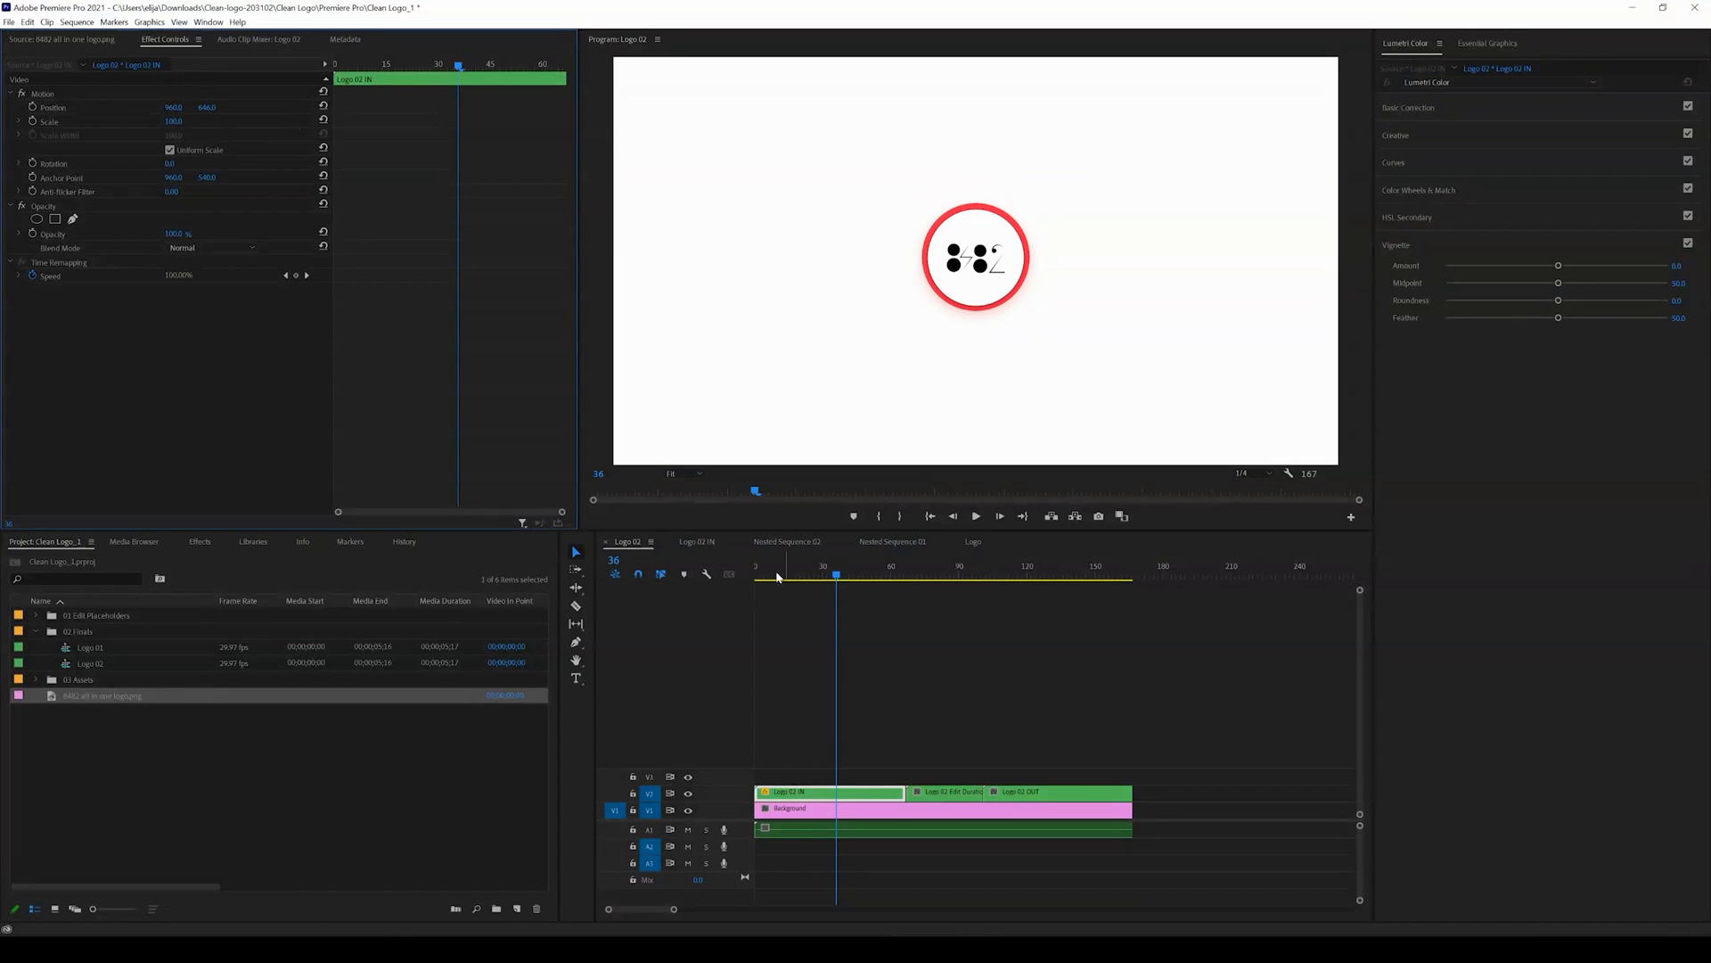
Set the program preview's playback resolution to Full and play the Logo 02 sequence from its start.
{"action": "key", "text": "Home"}
{"action": "left_click", "coordinate": [1246, 474]}
{"action": "left_click", "coordinate": [1250, 486]}
{"action": "key", "text": "space"}
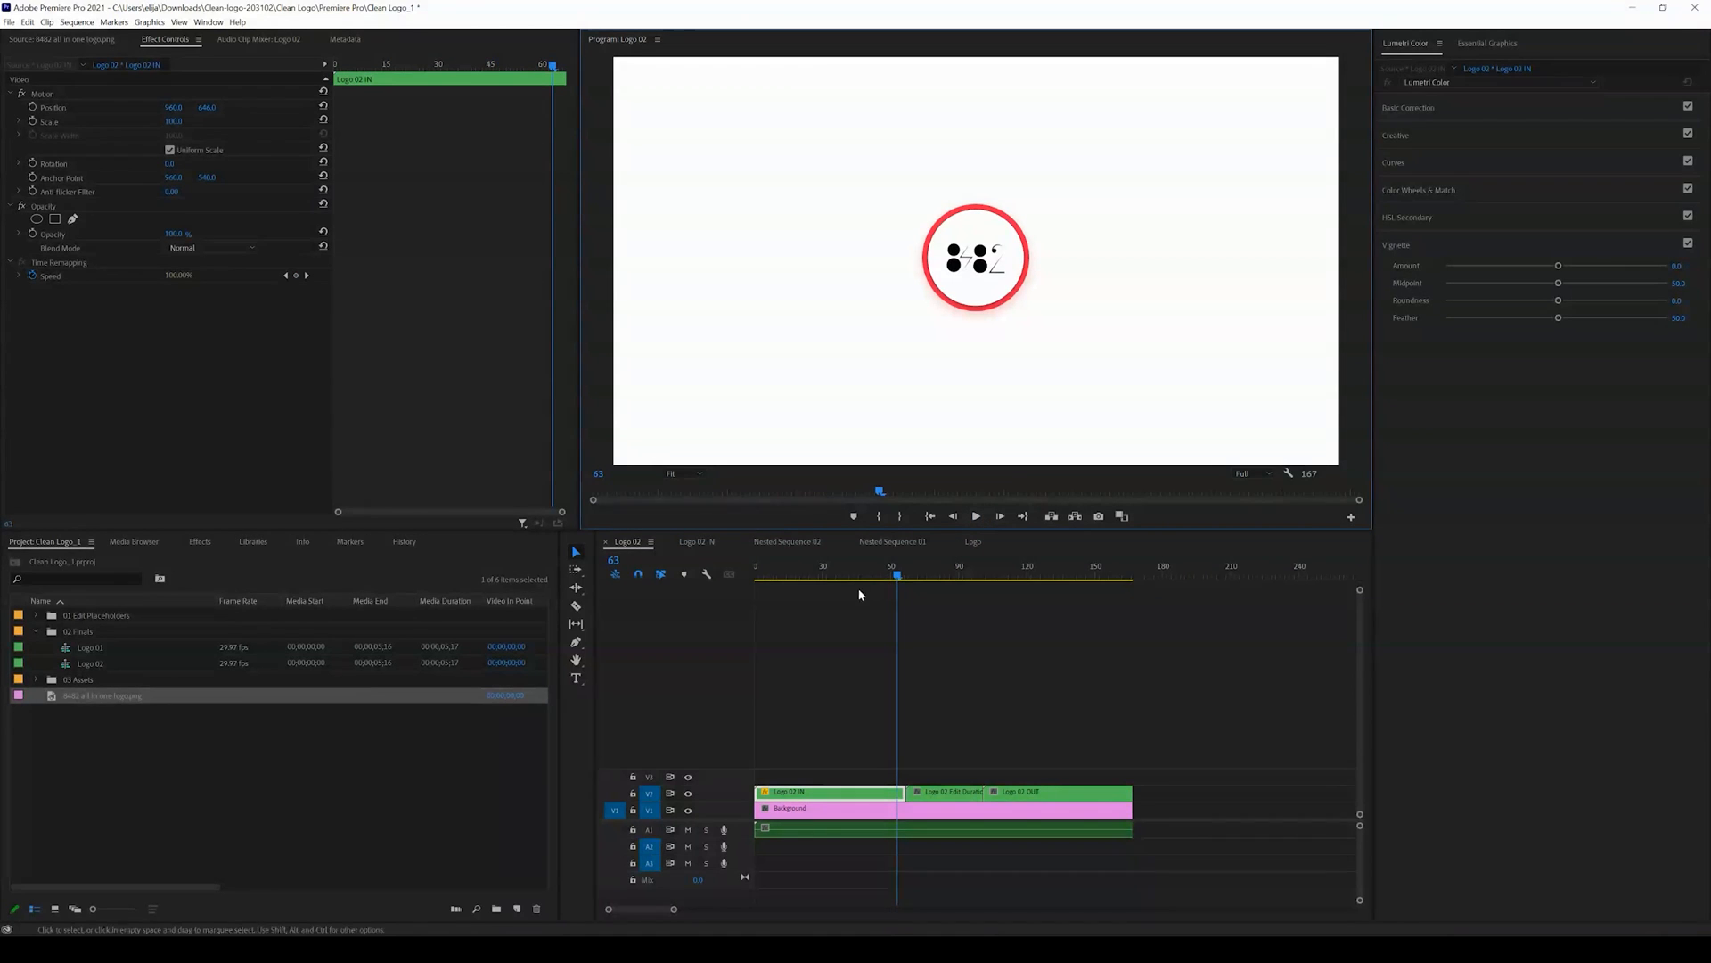
Scrub the Logo 02 sequence to frame 79 to compare the Logo 02 IN clip with the Logo 02 Edit Duration clip.
{"action": "mouse_move", "coordinate": [861, 571]}
{"action": "left_mouse_down"}
{"action": "mouse_move", "coordinate": [769, 568]}
{"action": "mouse_move", "coordinate": [927, 563]}
{"action": "mouse_move", "coordinate": [869, 564]}
{"action": "left_mouse_up"}
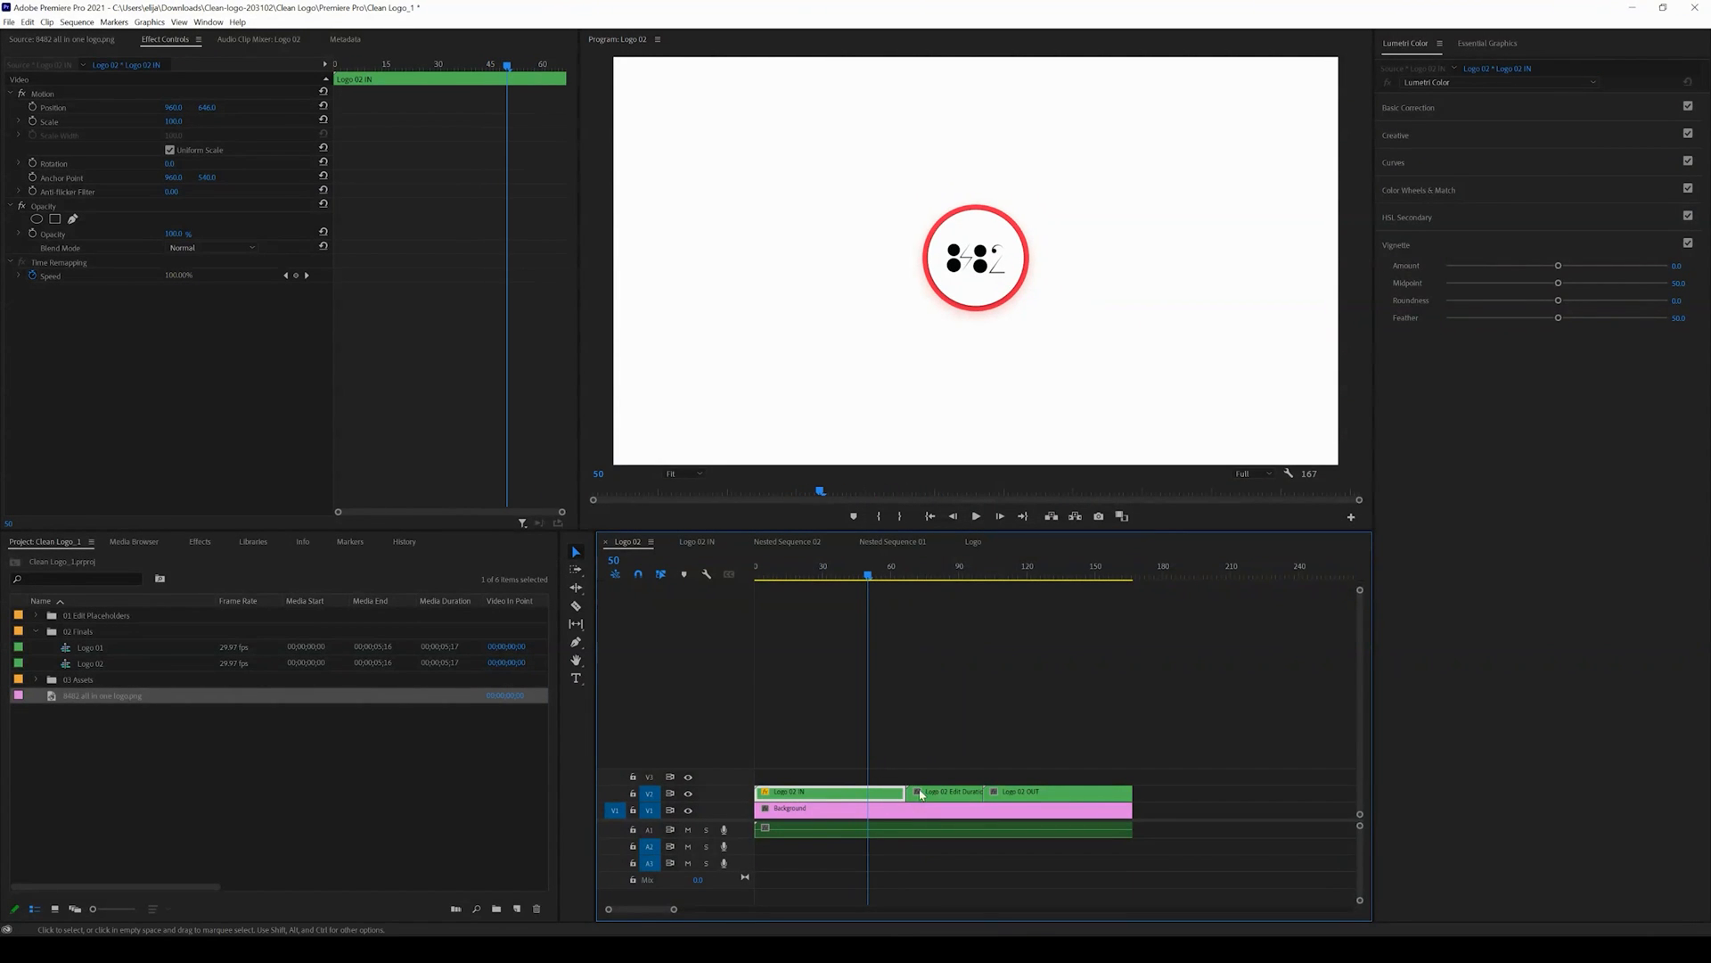
{"action": "mouse_move", "coordinate": [882, 589]}
{"action": "left_mouse_down"}
{"action": "mouse_move", "coordinate": [906, 585]}
{"action": "mouse_move", "coordinate": [849, 586]}
{"action": "left_mouse_up"}
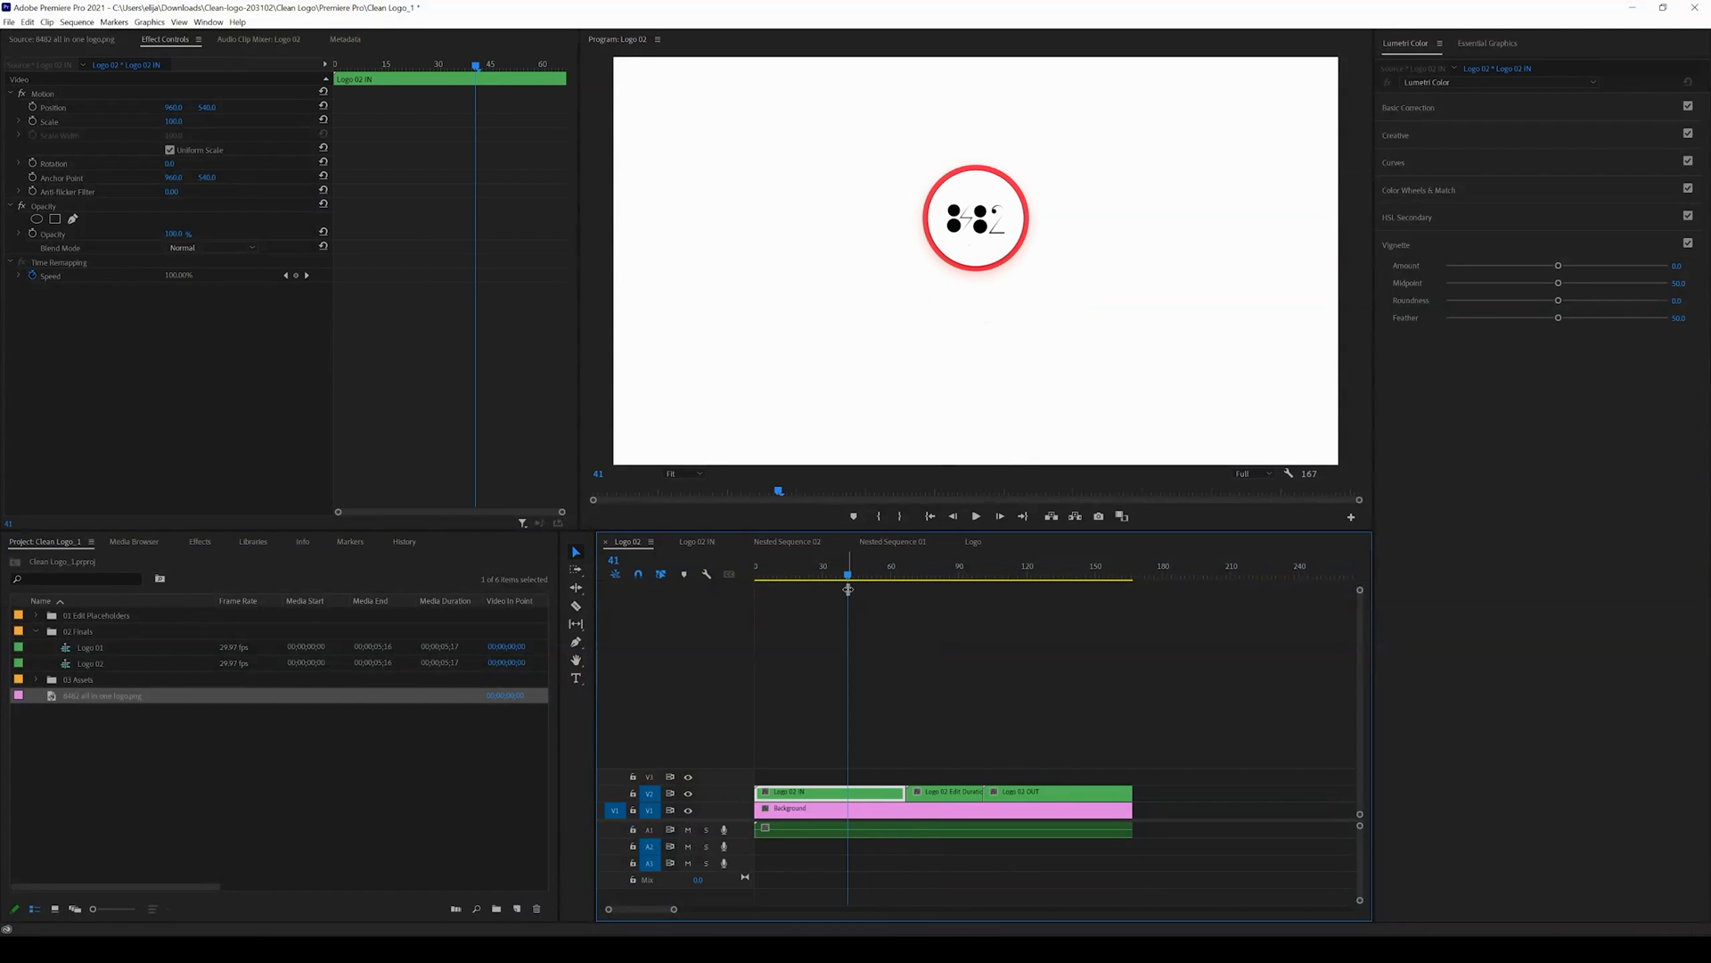
{"action": "left_click_drag", "start_coordinate": [848, 589], "coordinate": [937, 581]}
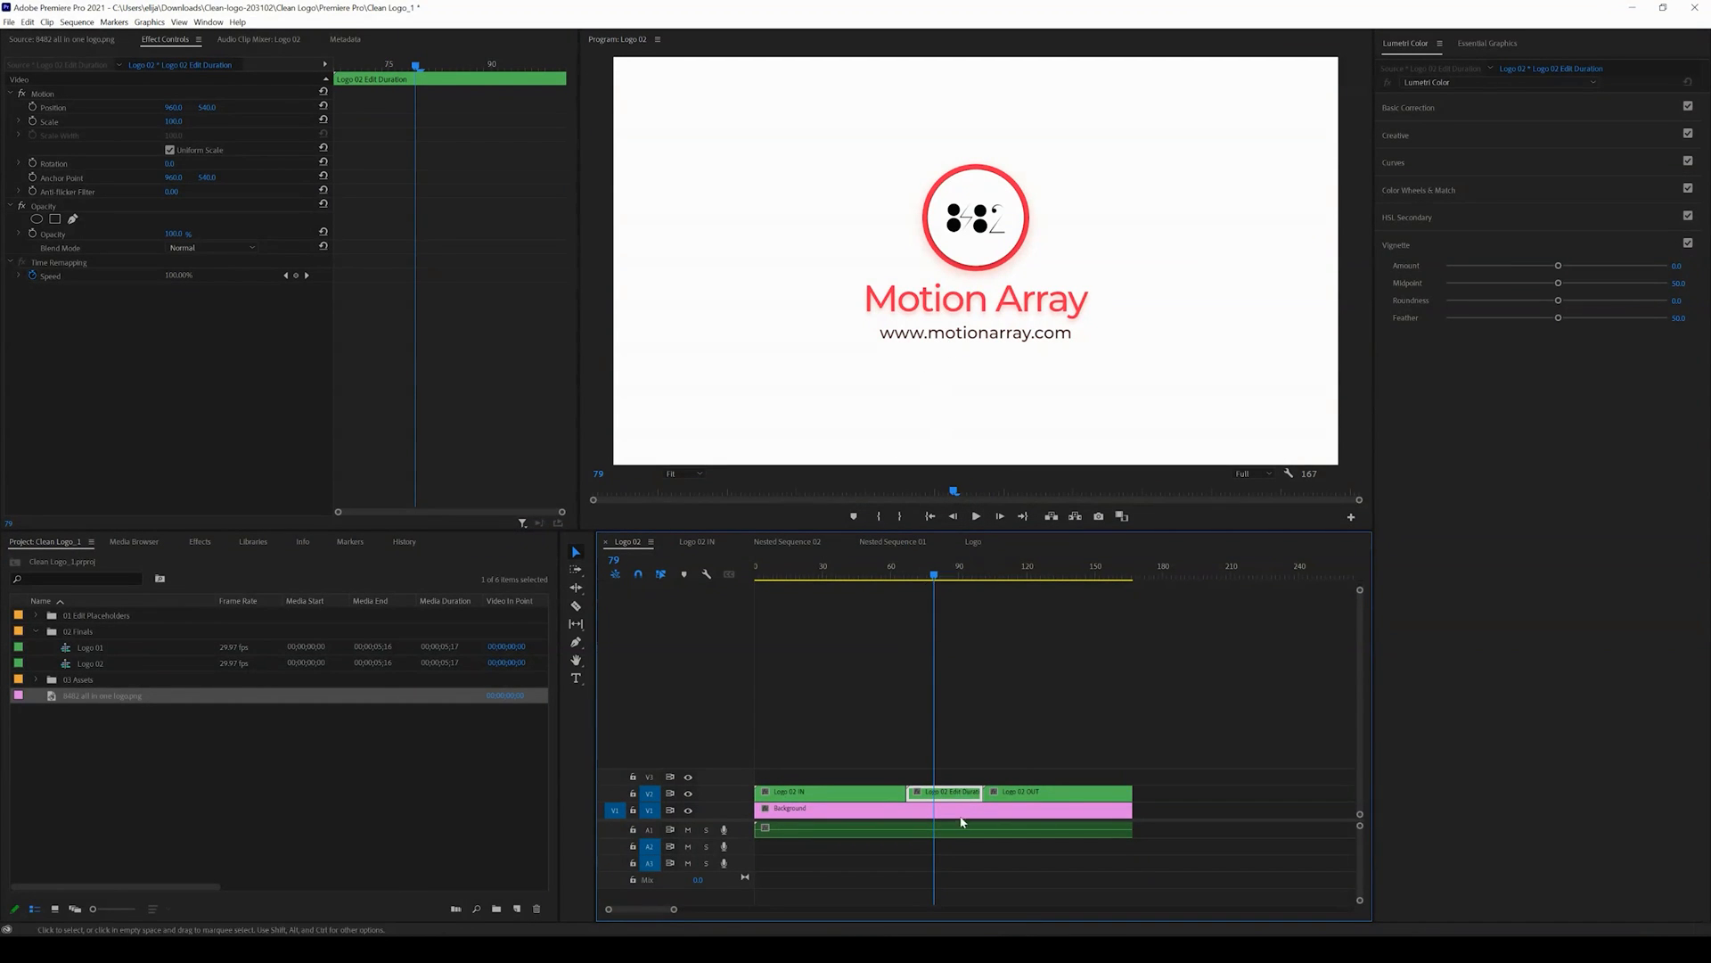
Turn the output of tracks V1 through V5 back on in Logo 02 IN to show the title and website text.
{"action": "left_click", "coordinate": [1035, 795]}
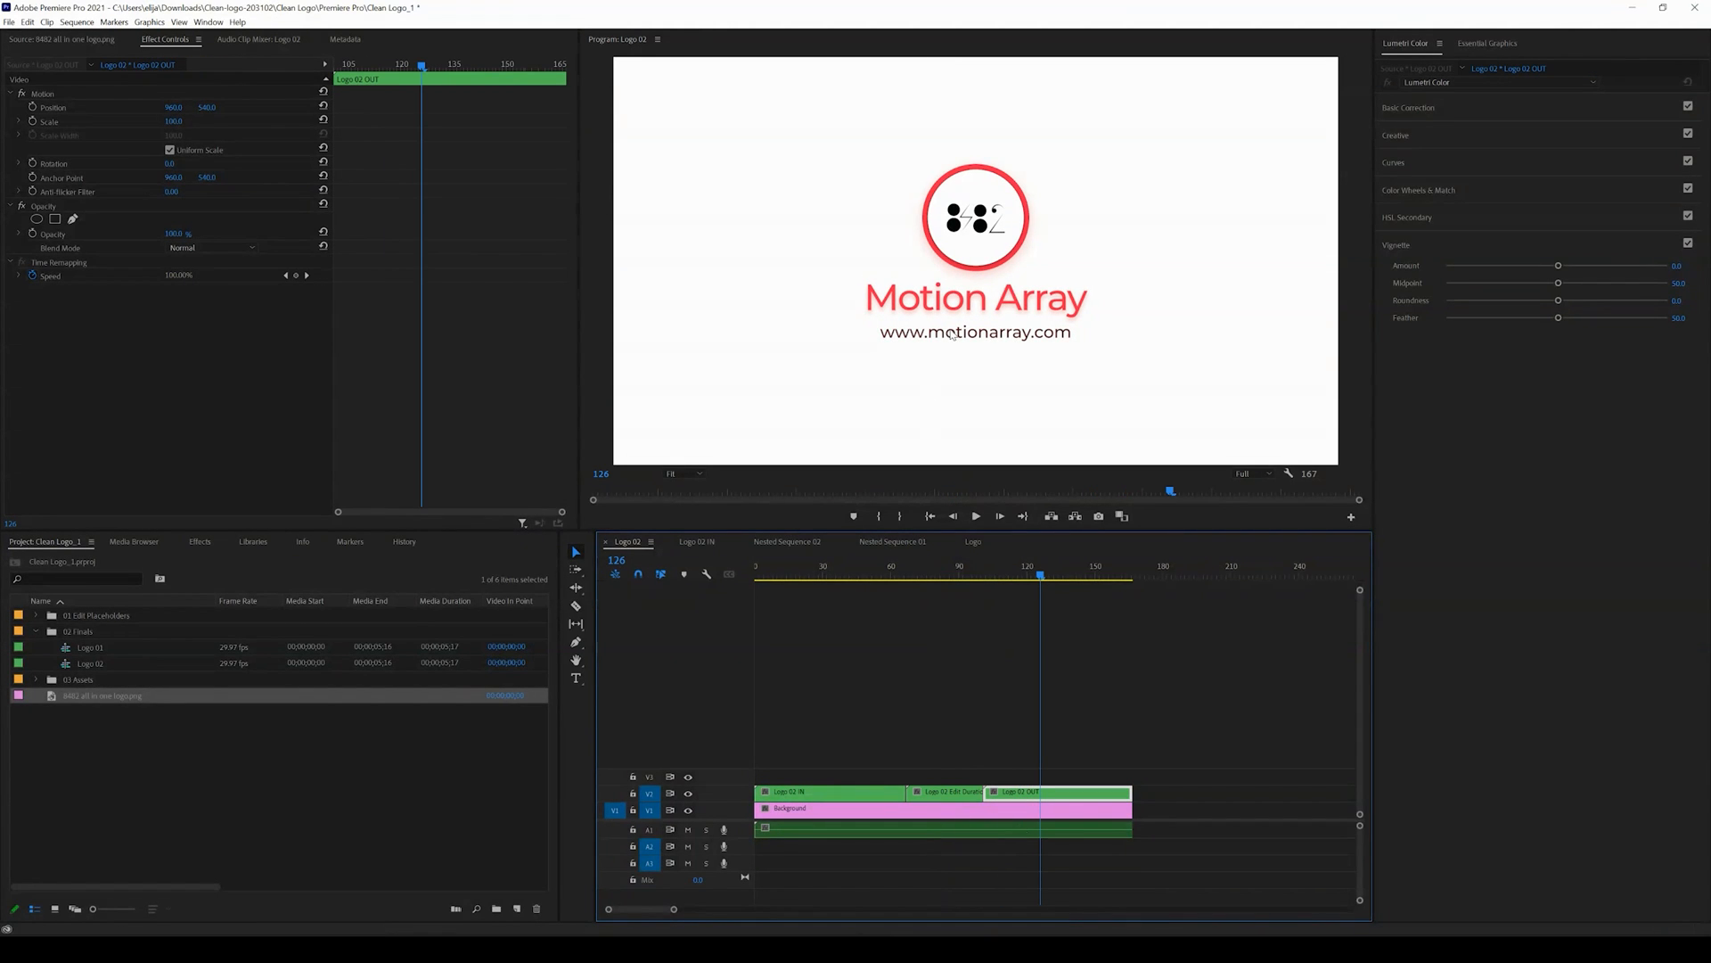
{"action": "left_click", "coordinate": [816, 574]}
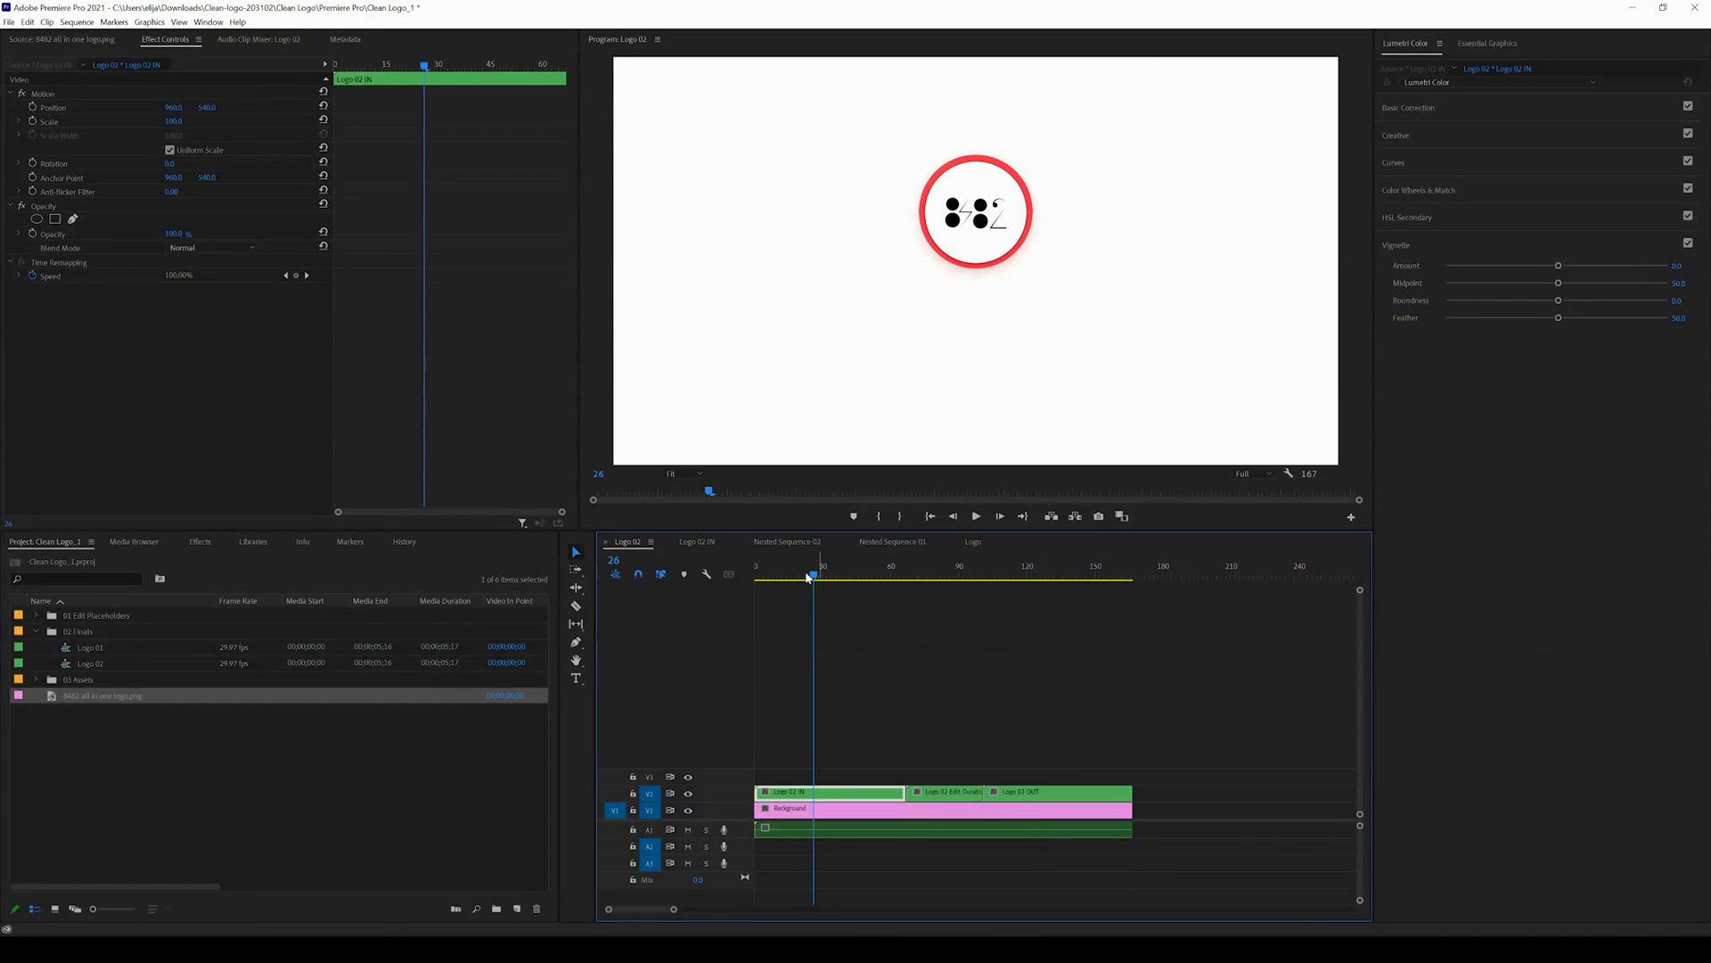
{"action": "left_click", "coordinate": [711, 543]}
{"action": "left_click", "coordinate": [689, 811]}
{"action": "left_click", "coordinate": [688, 822]}
{"action": "left_click", "coordinate": [688, 832]}
{"action": "left_click", "coordinate": [688, 842]}
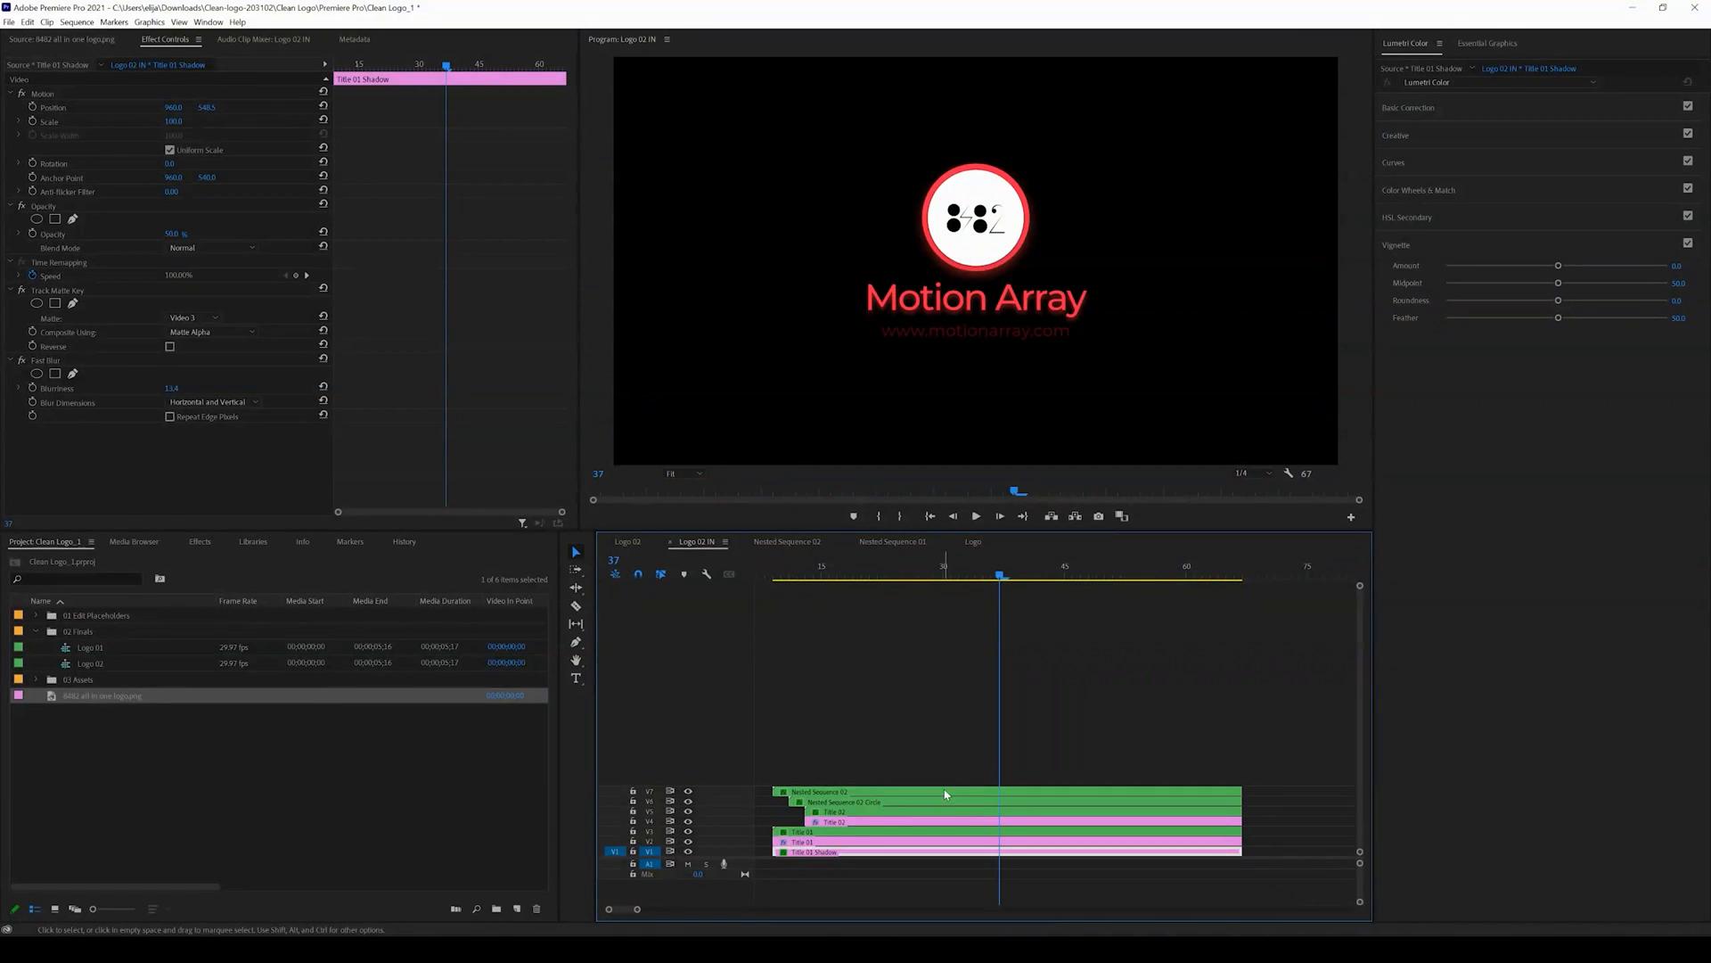
Toggle the output of tracks V3 and V4 in Logo 02 IN off and back on to identify what each contributes.
{"action": "mouse_move", "coordinate": [958, 576]}
{"action": "left_mouse_down"}
{"action": "mouse_move", "coordinate": [917, 576]}
{"action": "mouse_move", "coordinate": [970, 580]}
{"action": "left_mouse_up"}
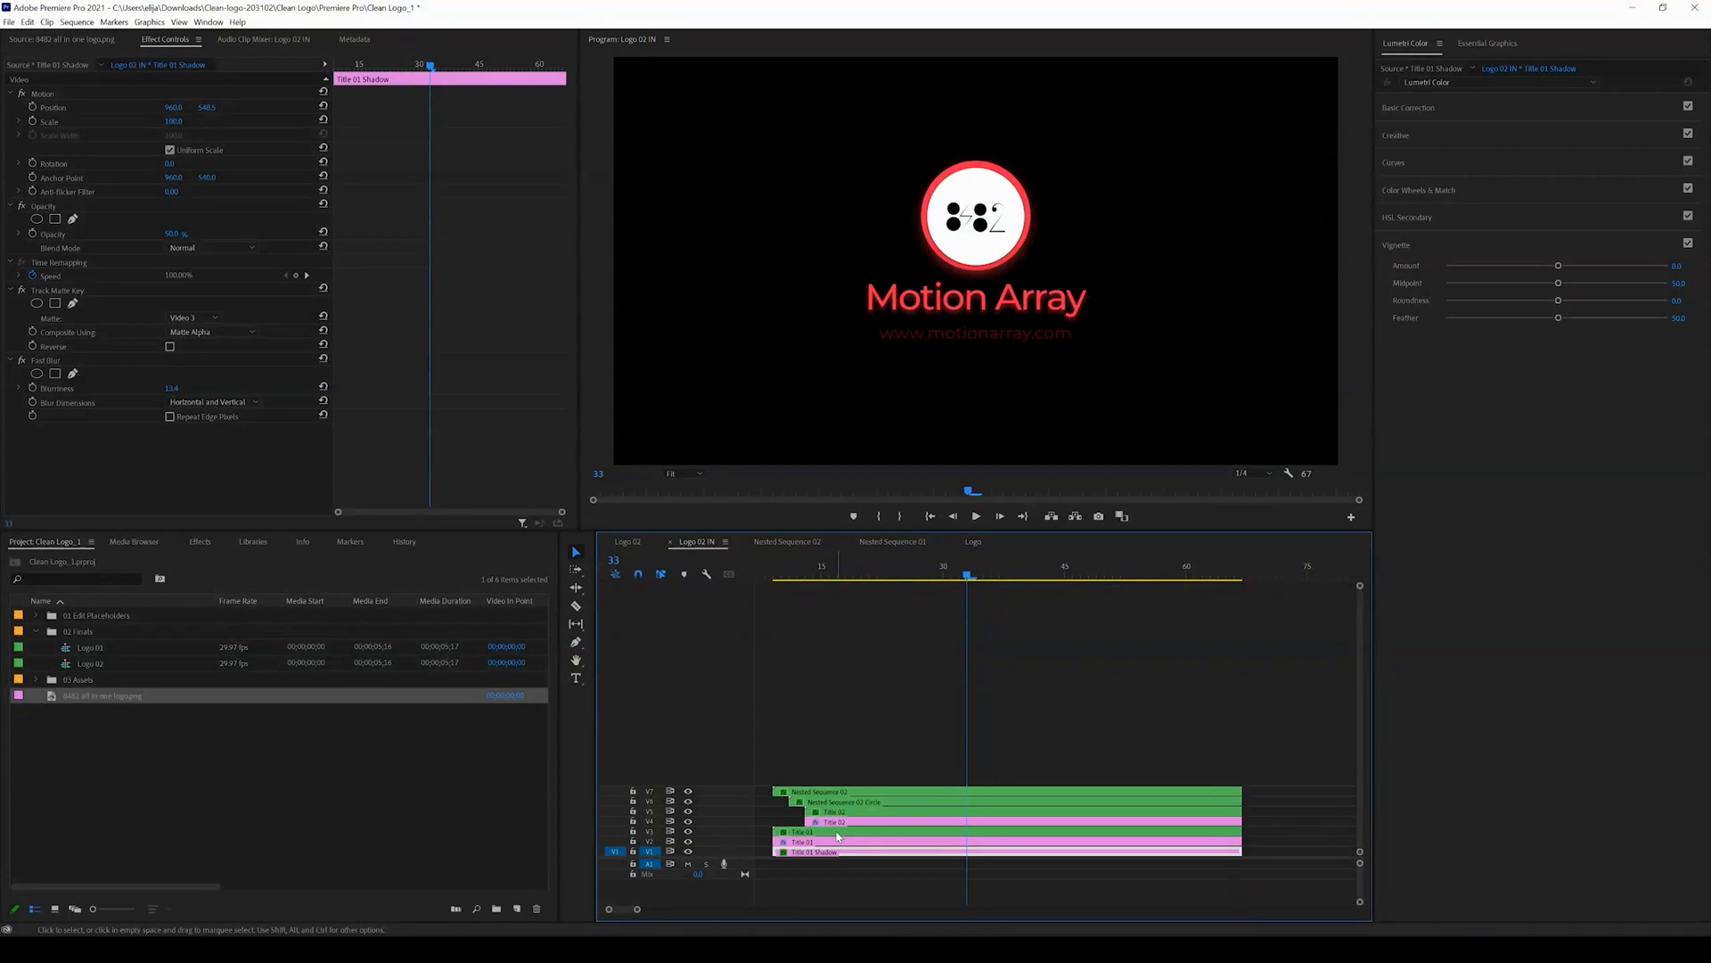
{"action": "left_click", "coordinate": [688, 832]}
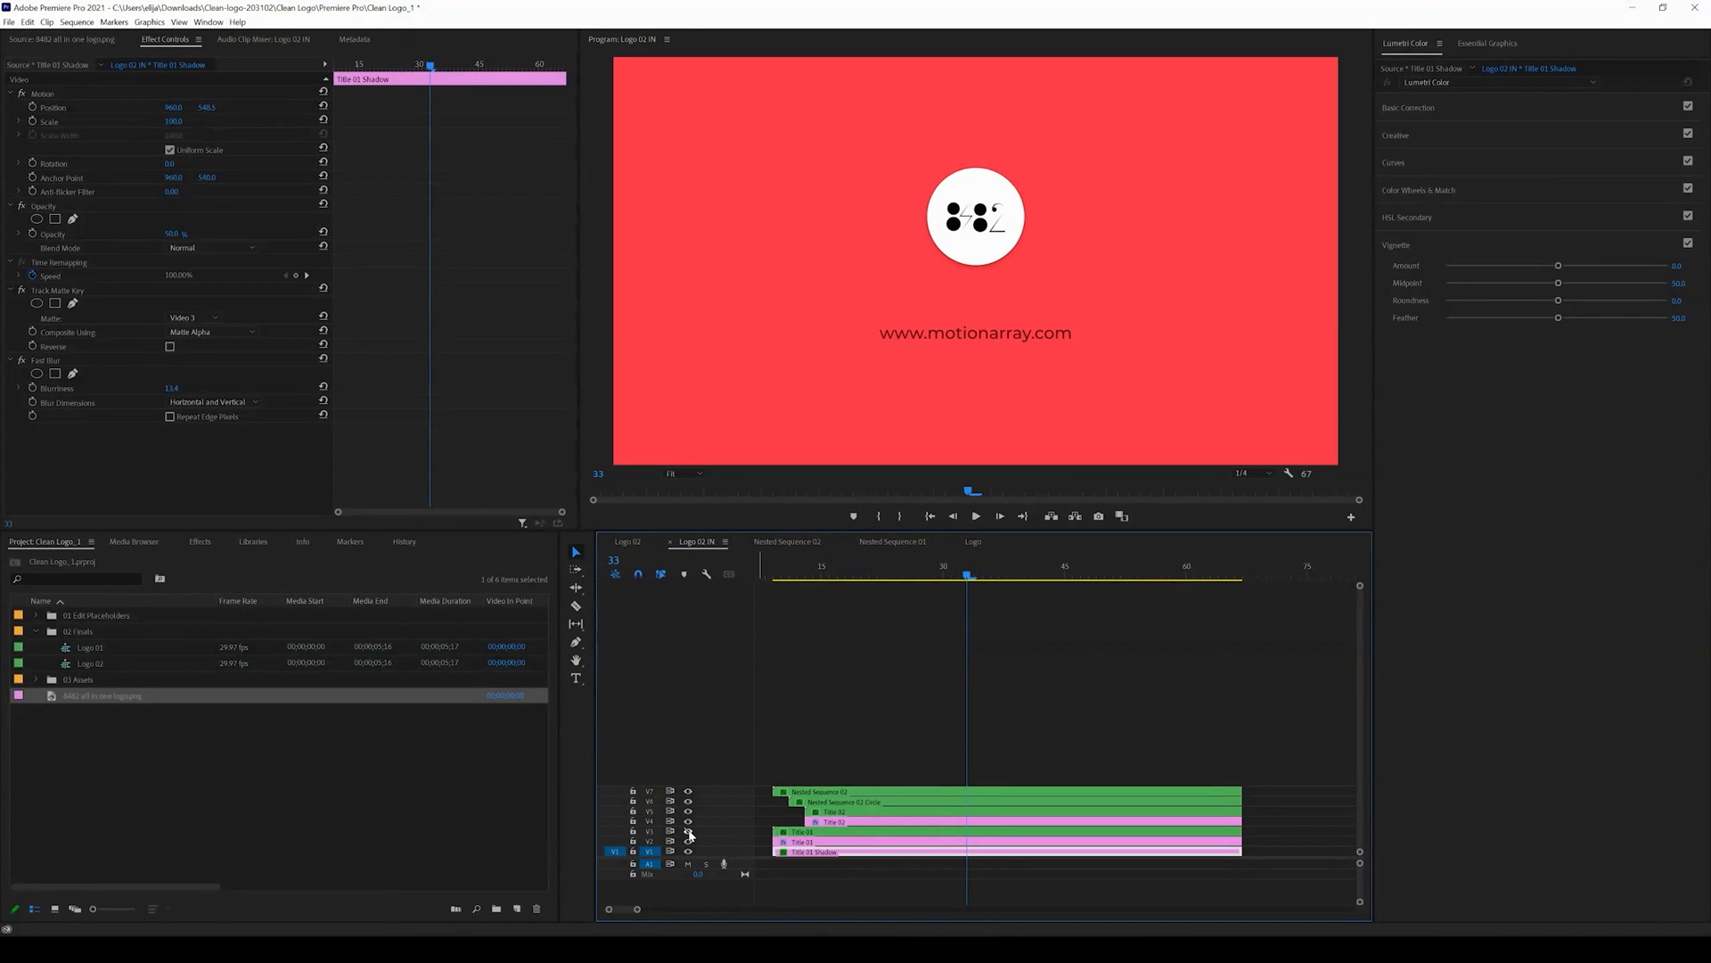
{"action": "left_click", "coordinate": [688, 831]}
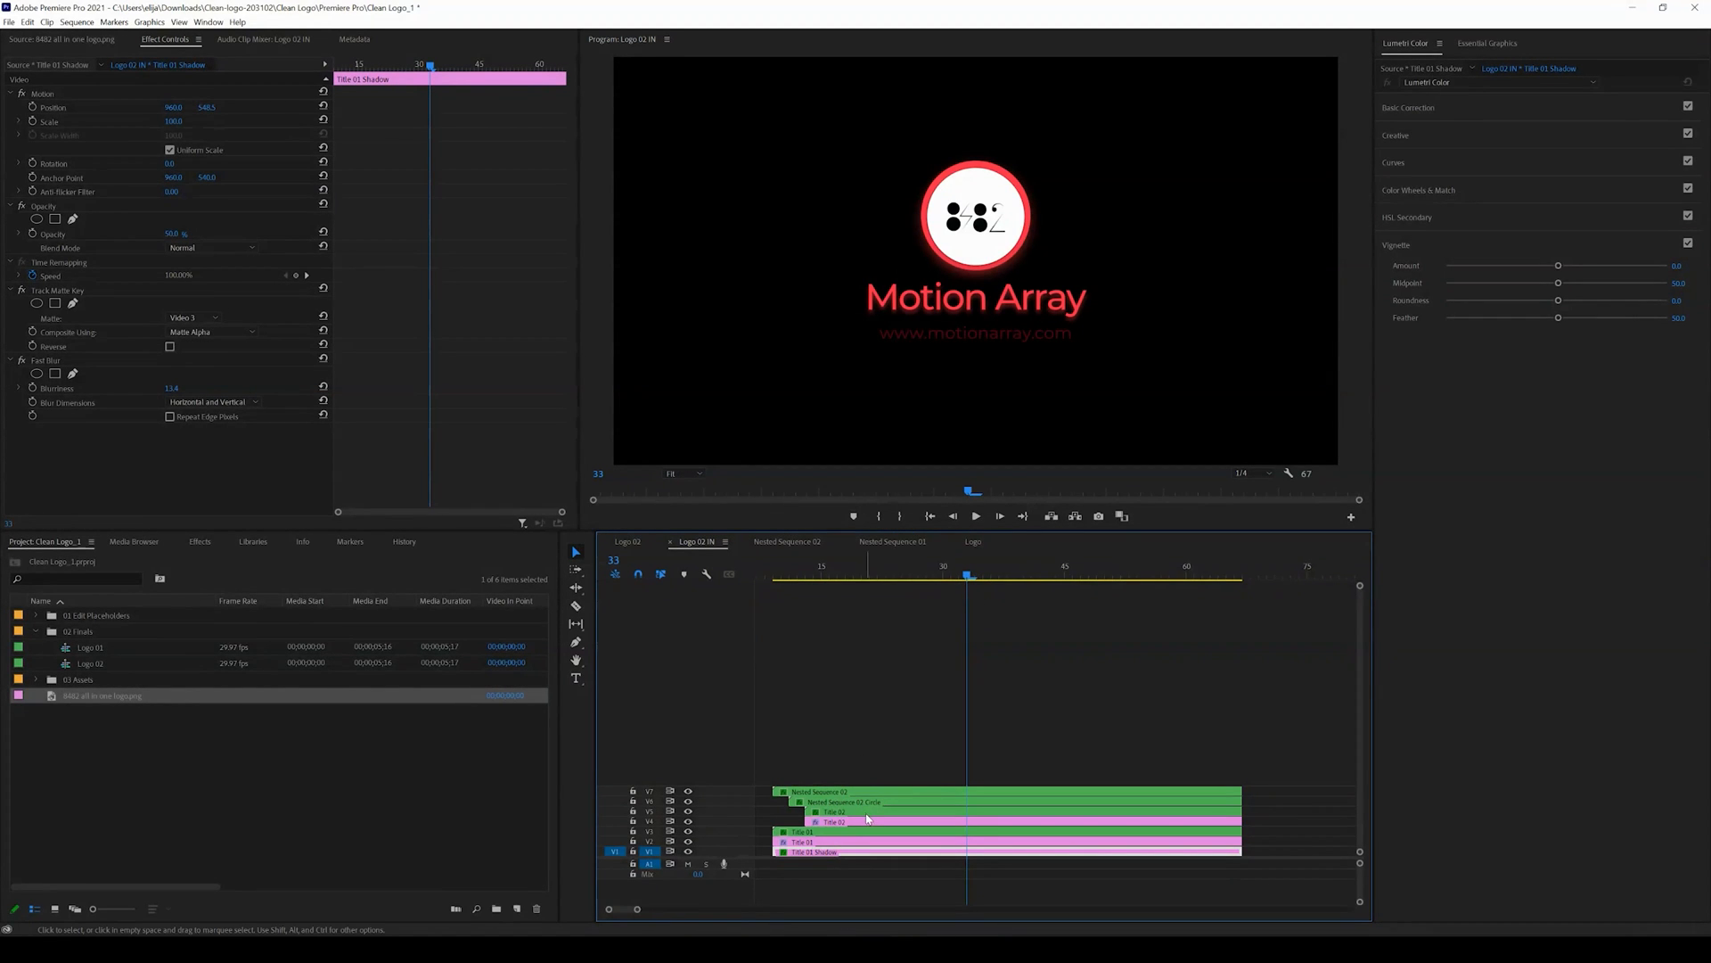
{"action": "left_click", "coordinate": [687, 822]}
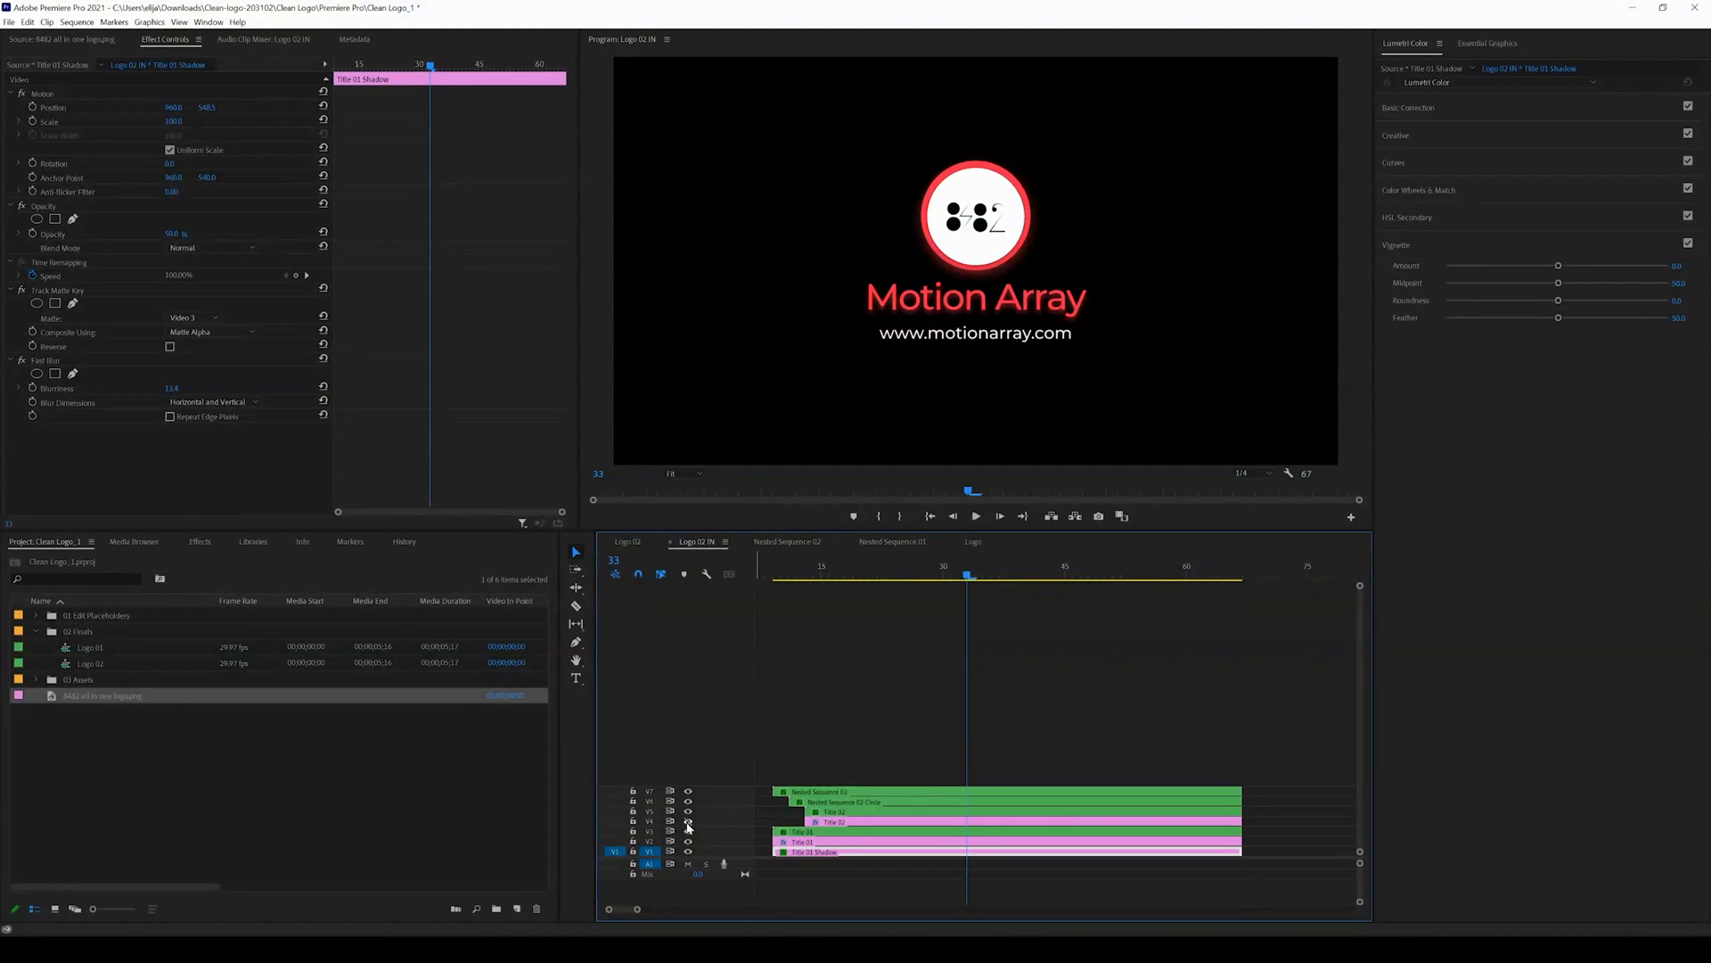
{"action": "left_click", "coordinate": [687, 822]}
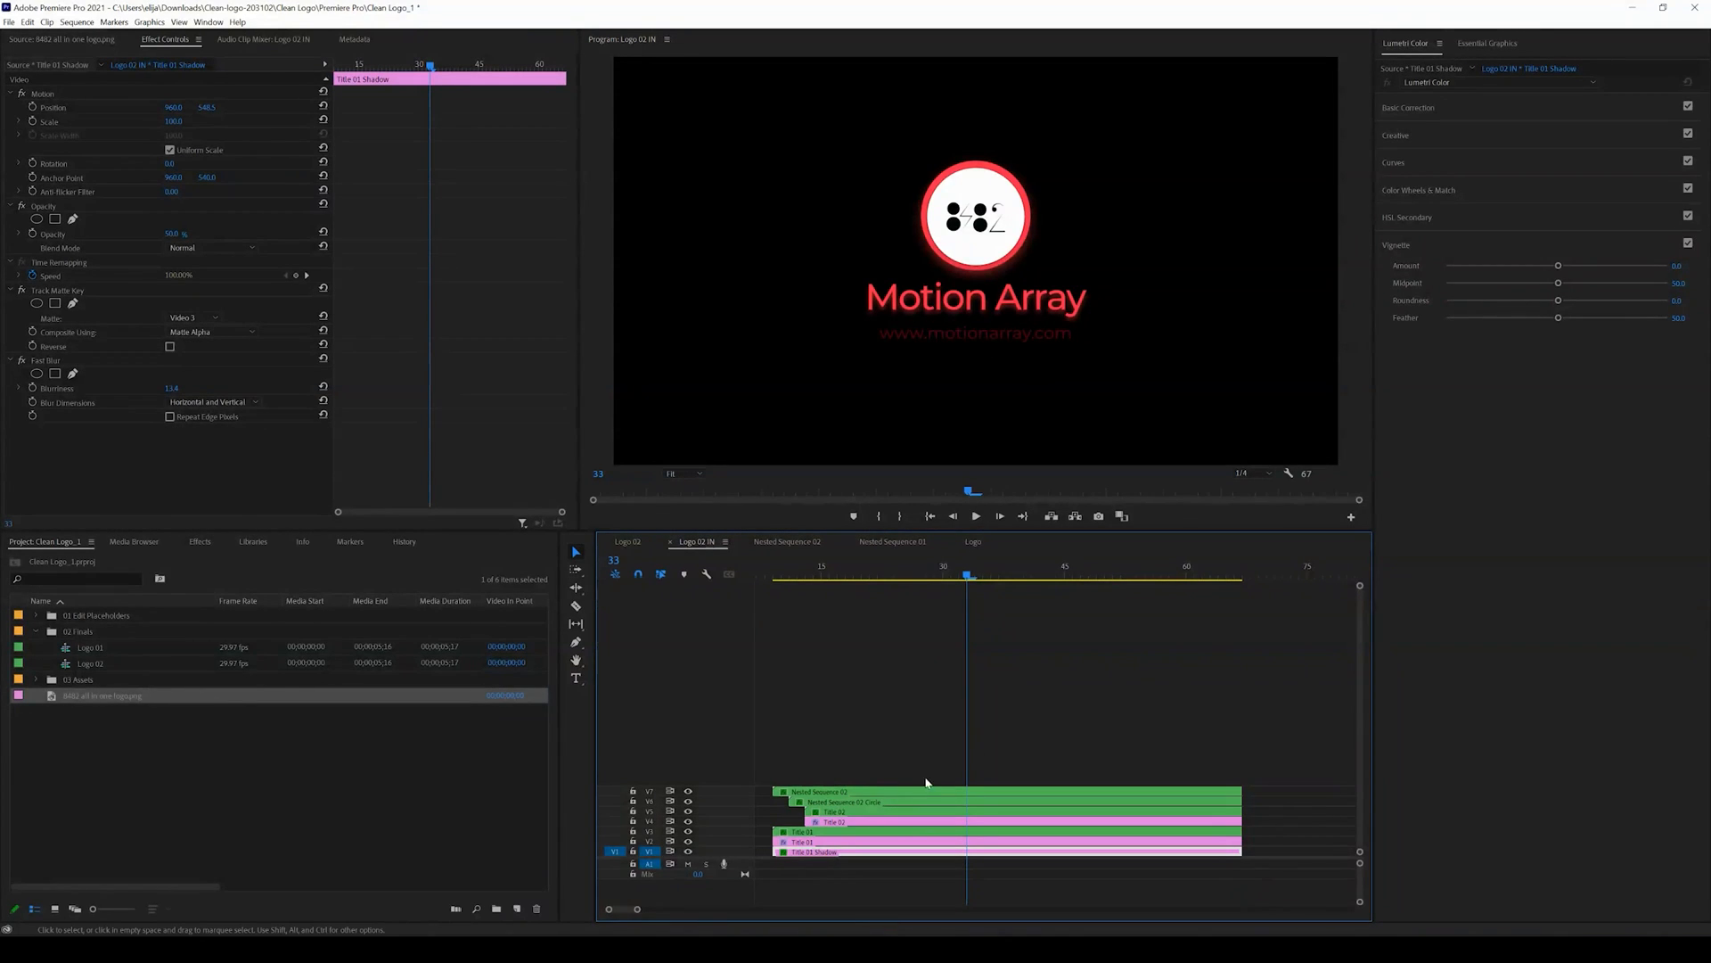
Open the nested Title 01 sequence and replace its "Motion Array" text with "8482 Media".
{"action": "double_click", "coordinate": [847, 832]}
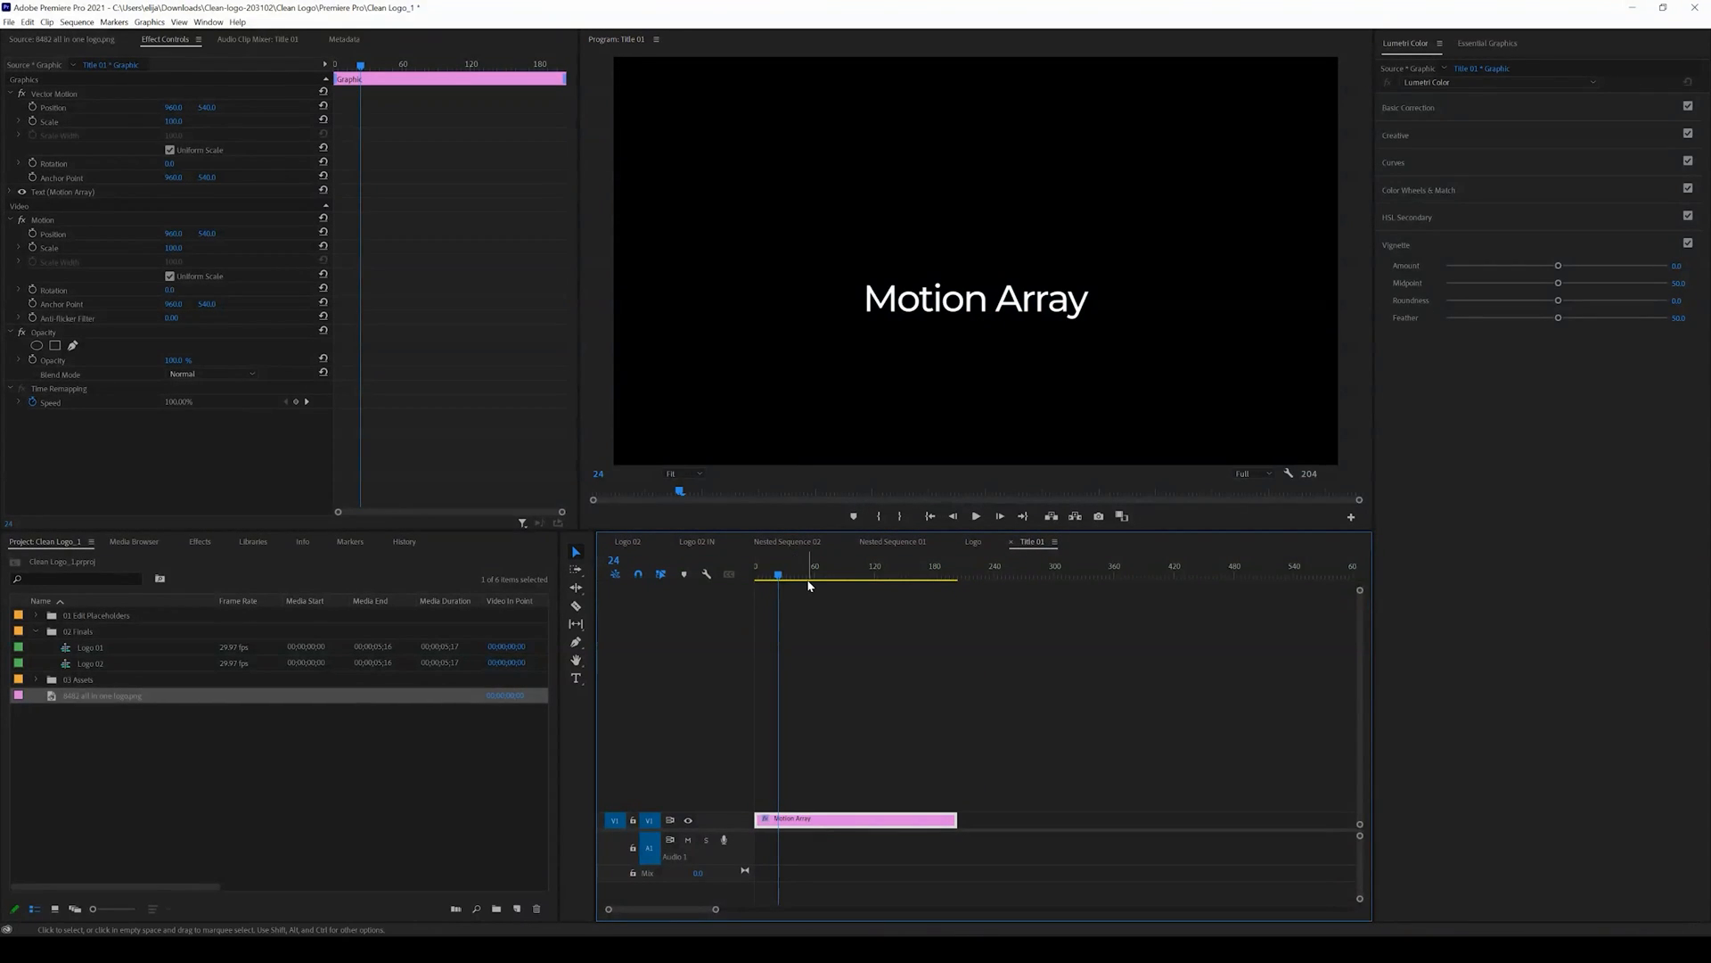
{"action": "double_click", "coordinate": [978, 302]}
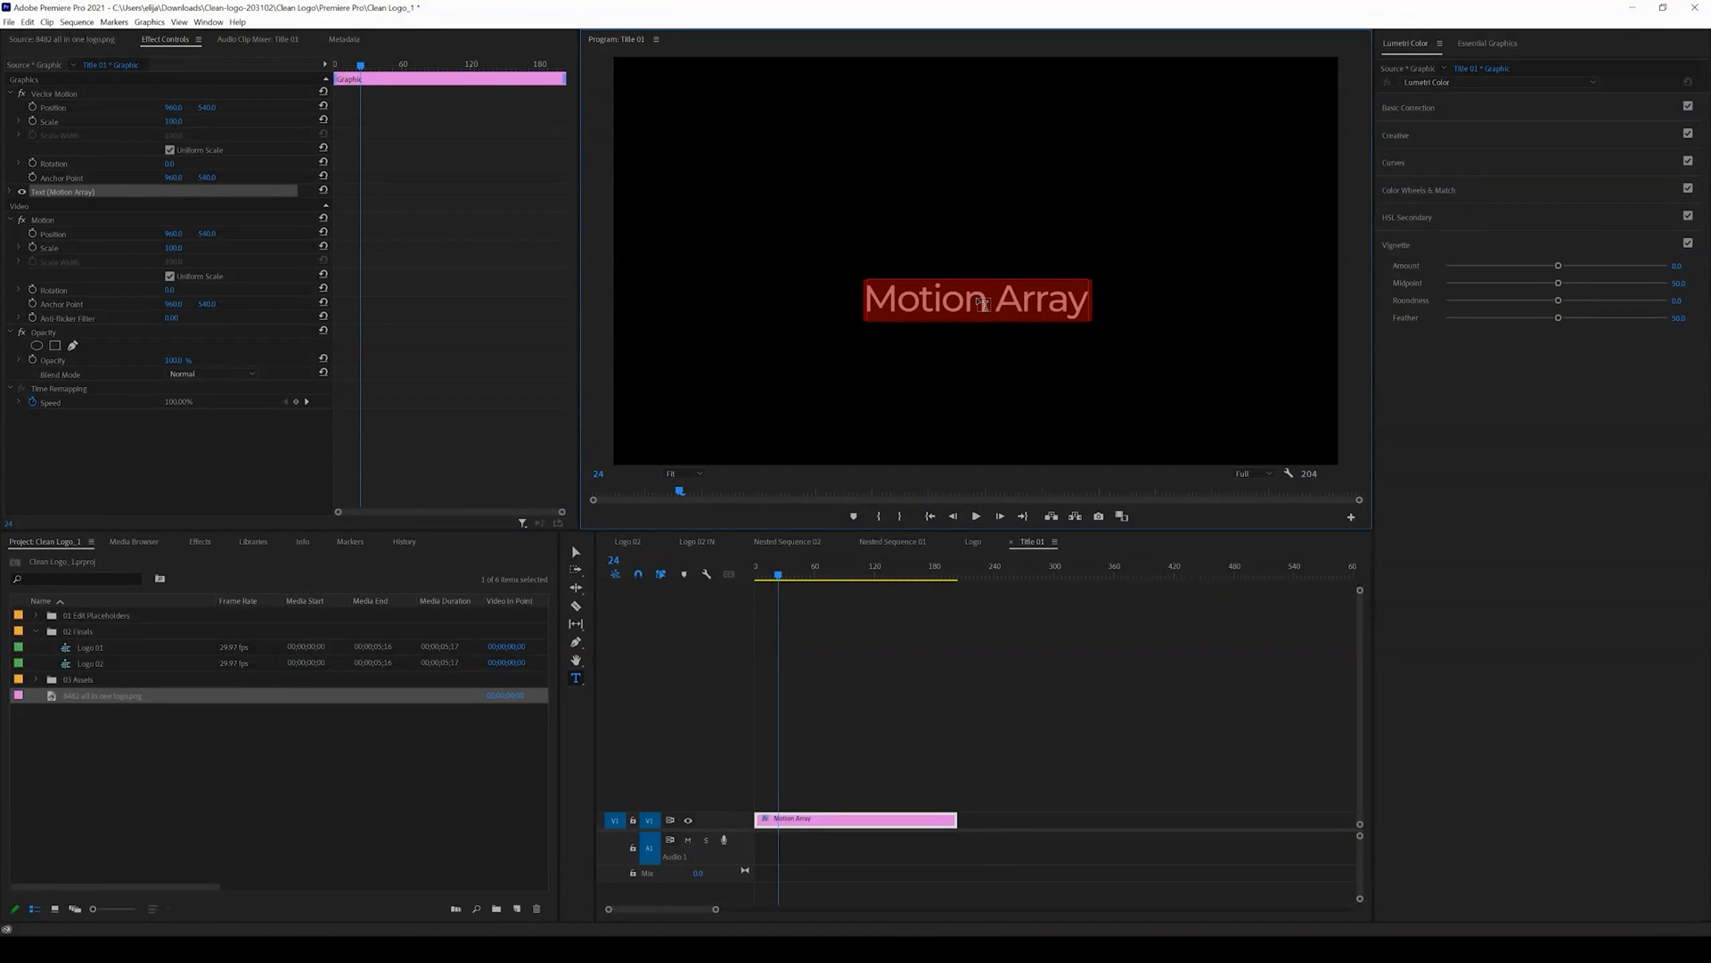
{"action": "type", "text": "Med"}
{"action": "key", "text": "BackSpace"}
{"action": "key", "text": "BackSpace"}
{"action": "key", "text": "BackSpace"}
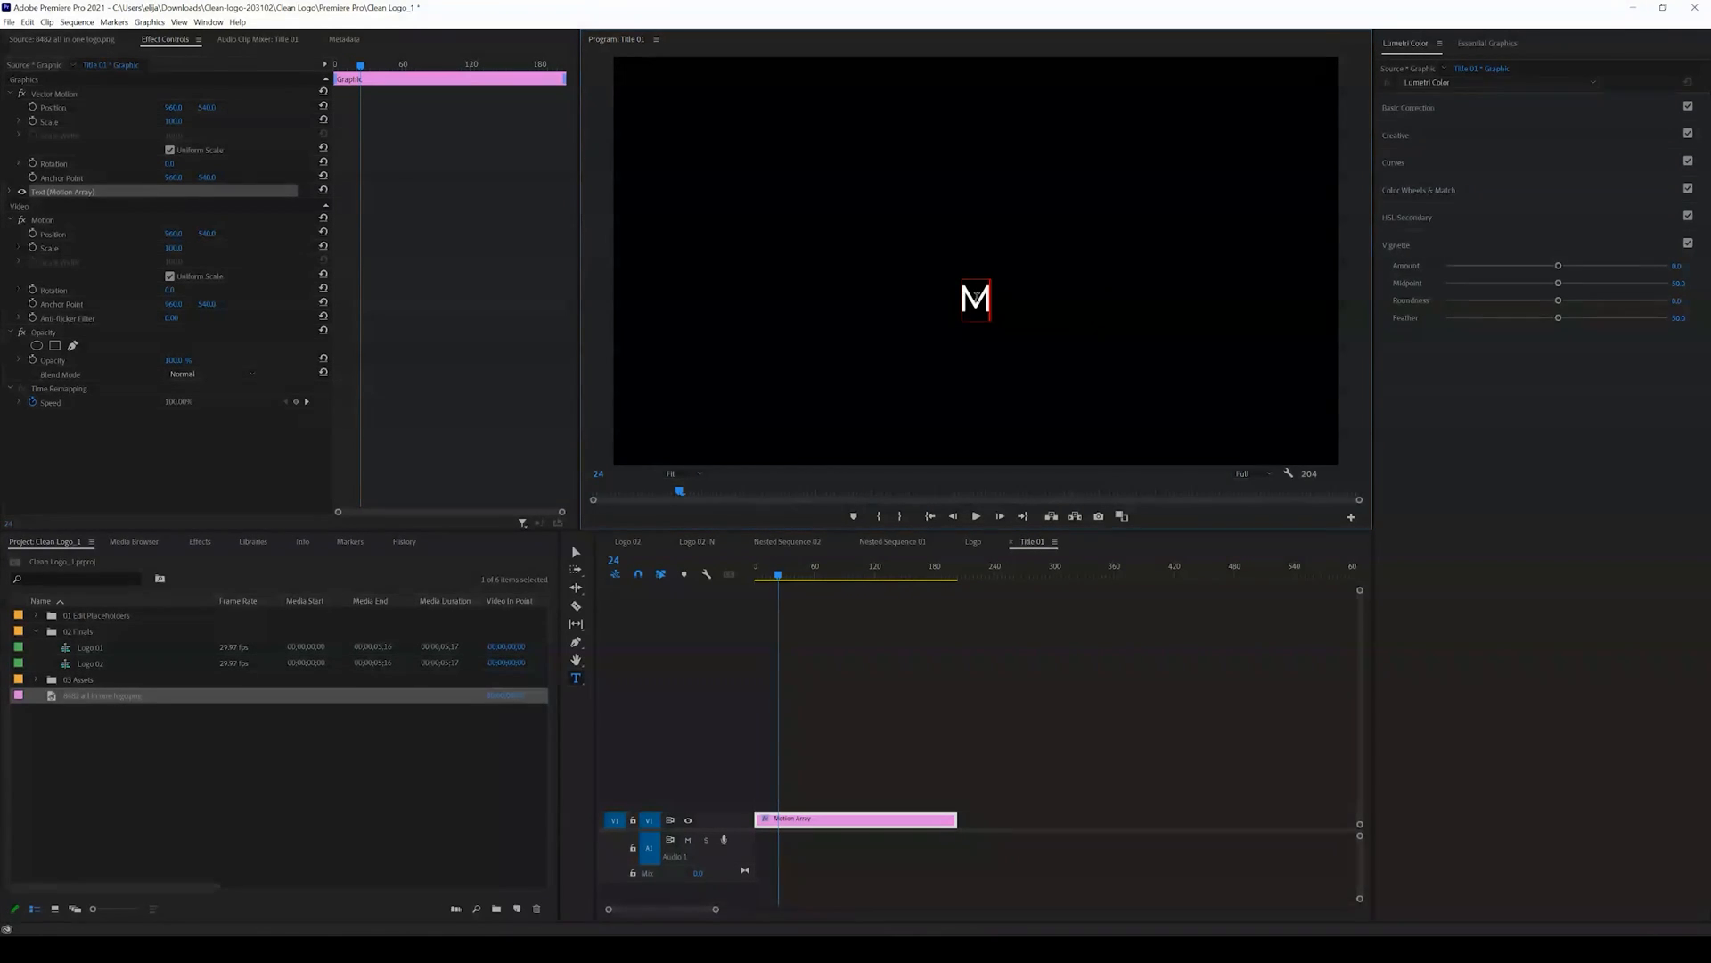
{"action": "type", "text": "8482"}
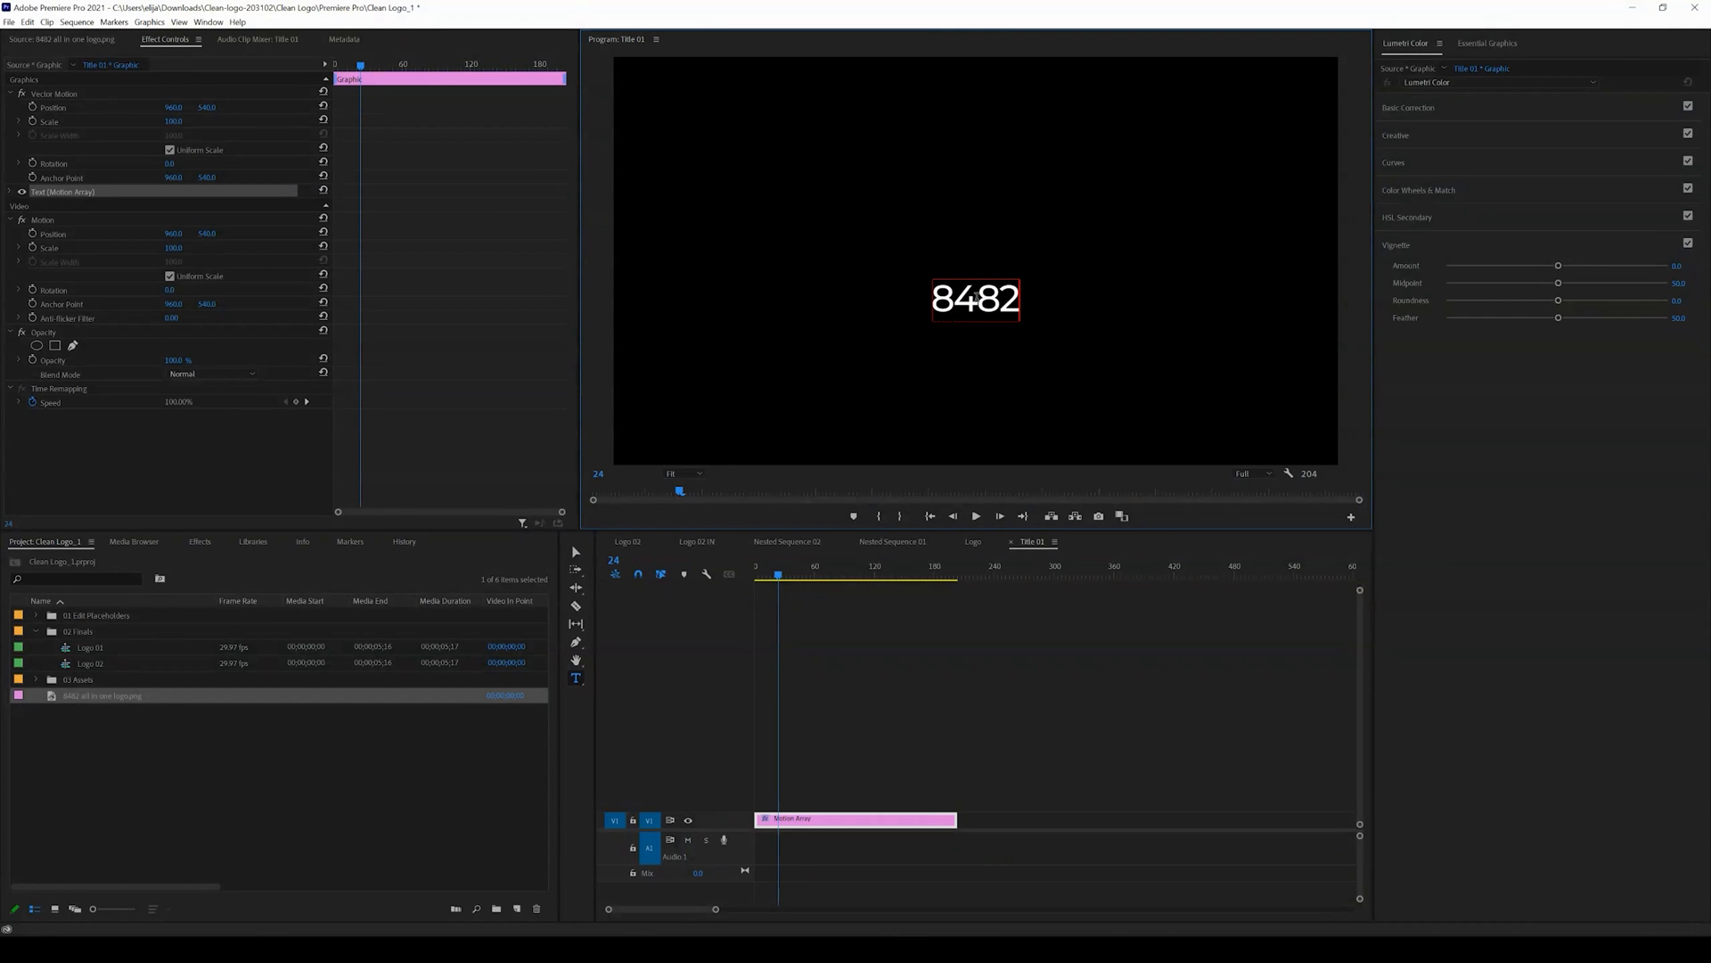
{"action": "type", "text": " Media"}
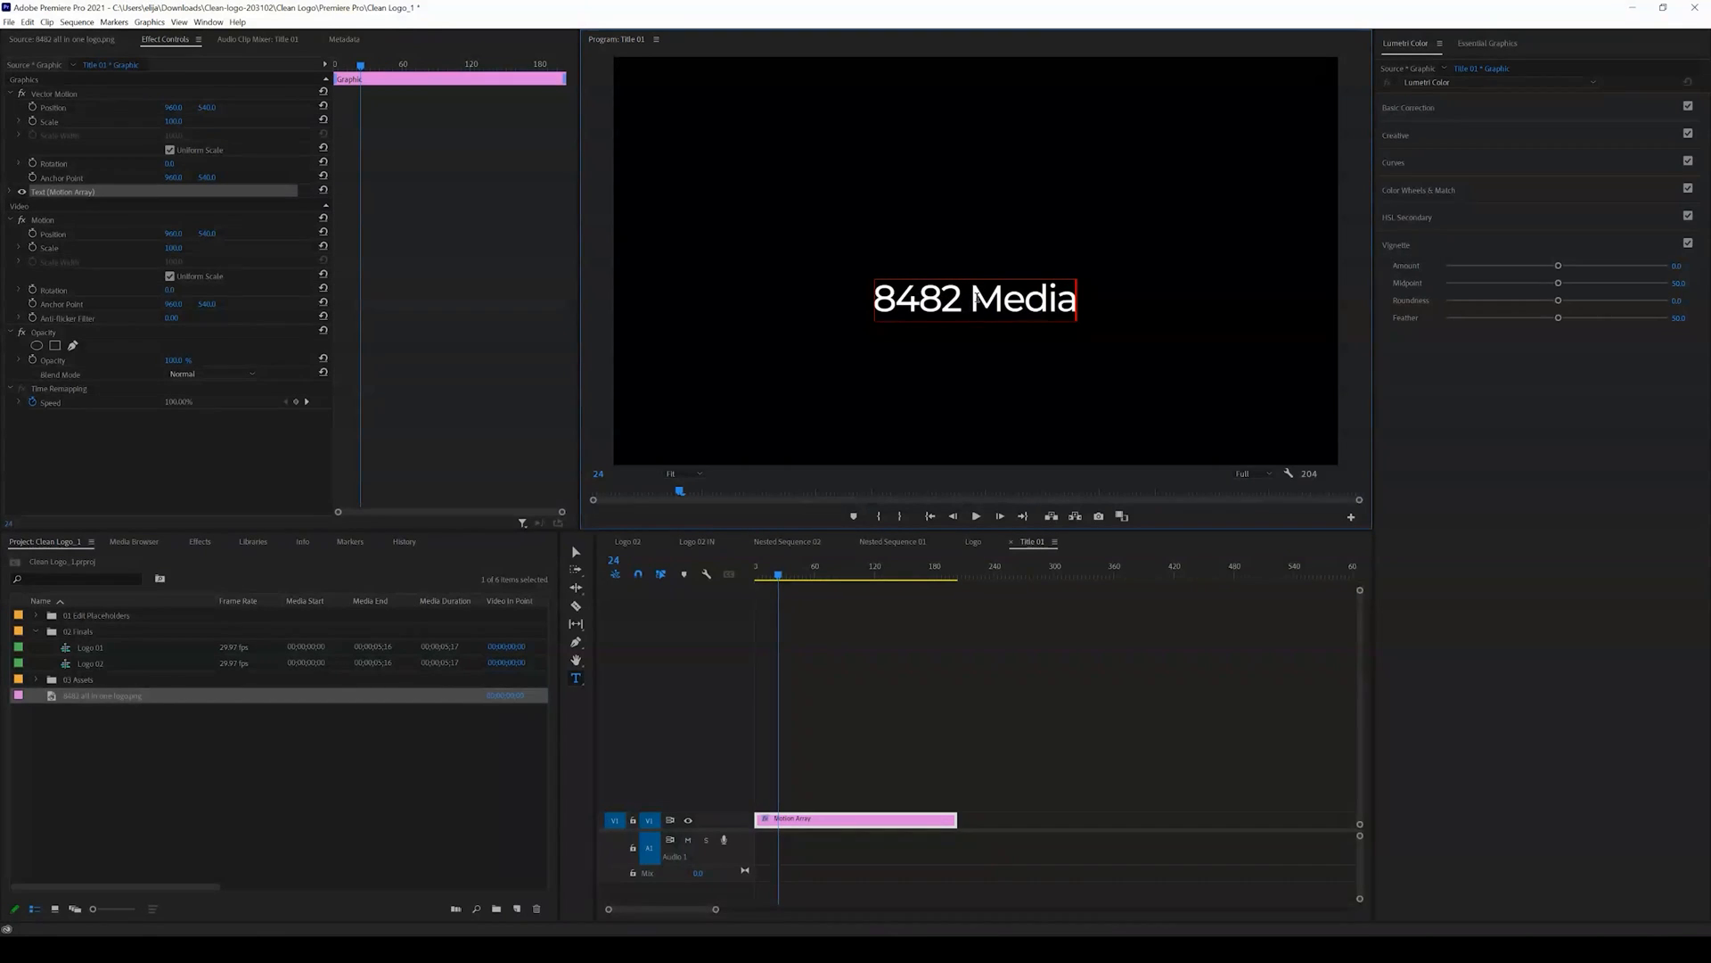
{"action": "left_click", "coordinate": [881, 720]}
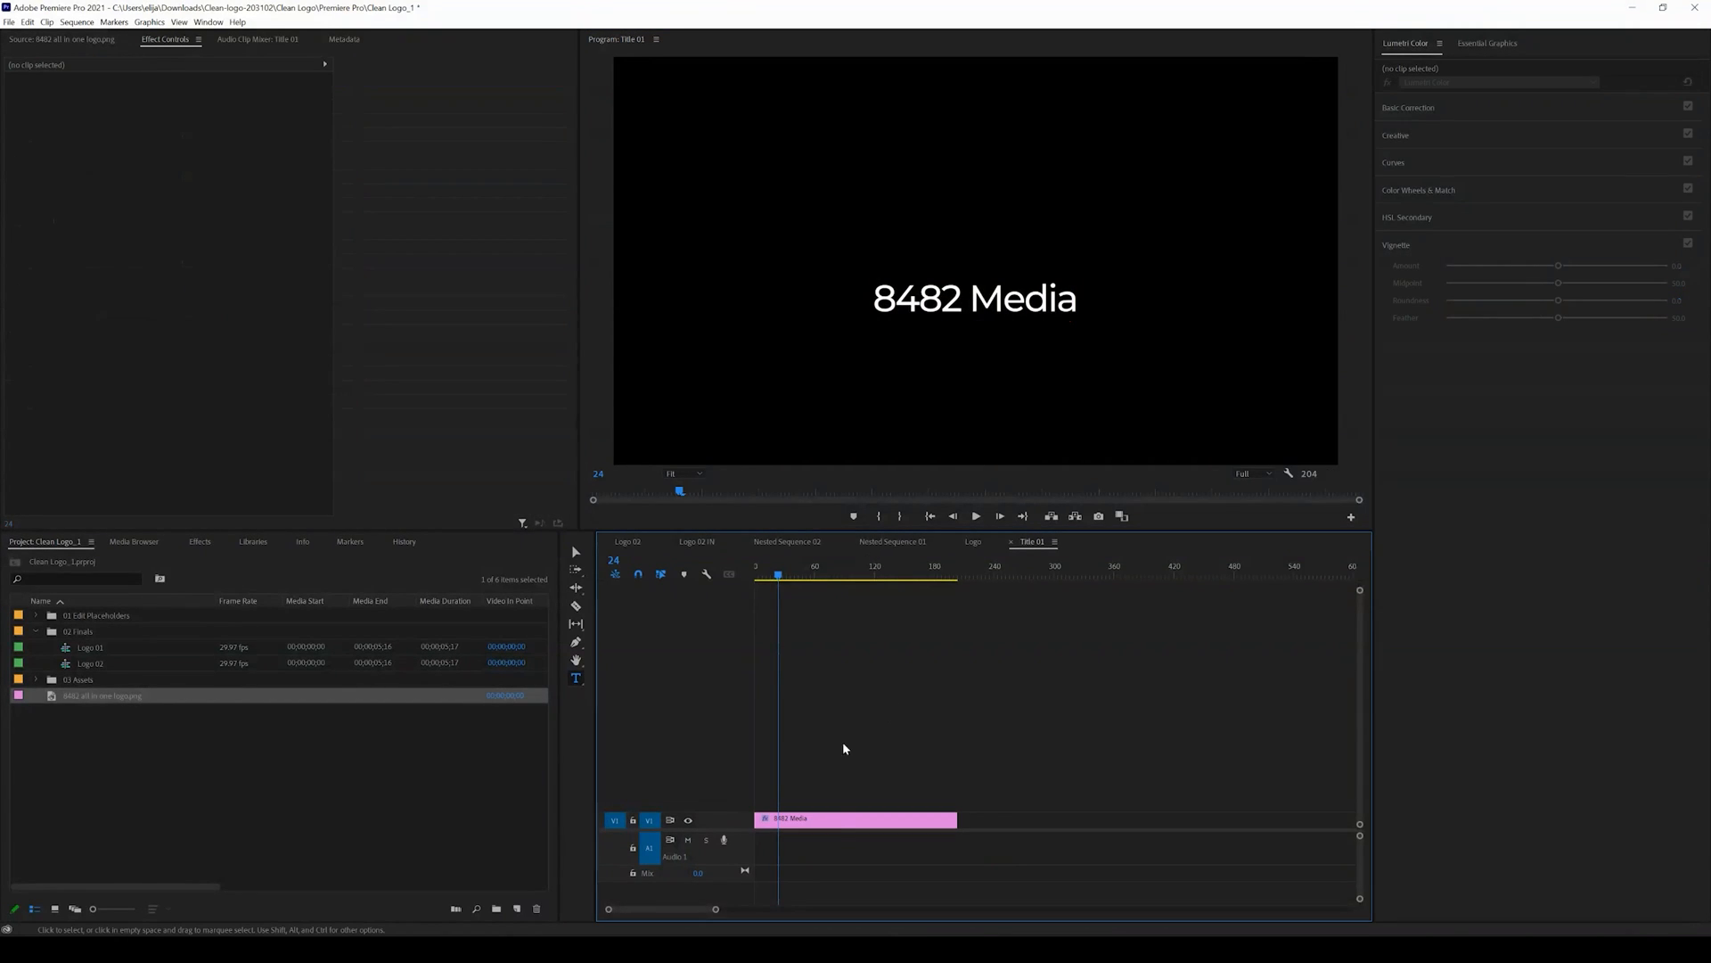
{"action": "left_click", "coordinate": [832, 827]}
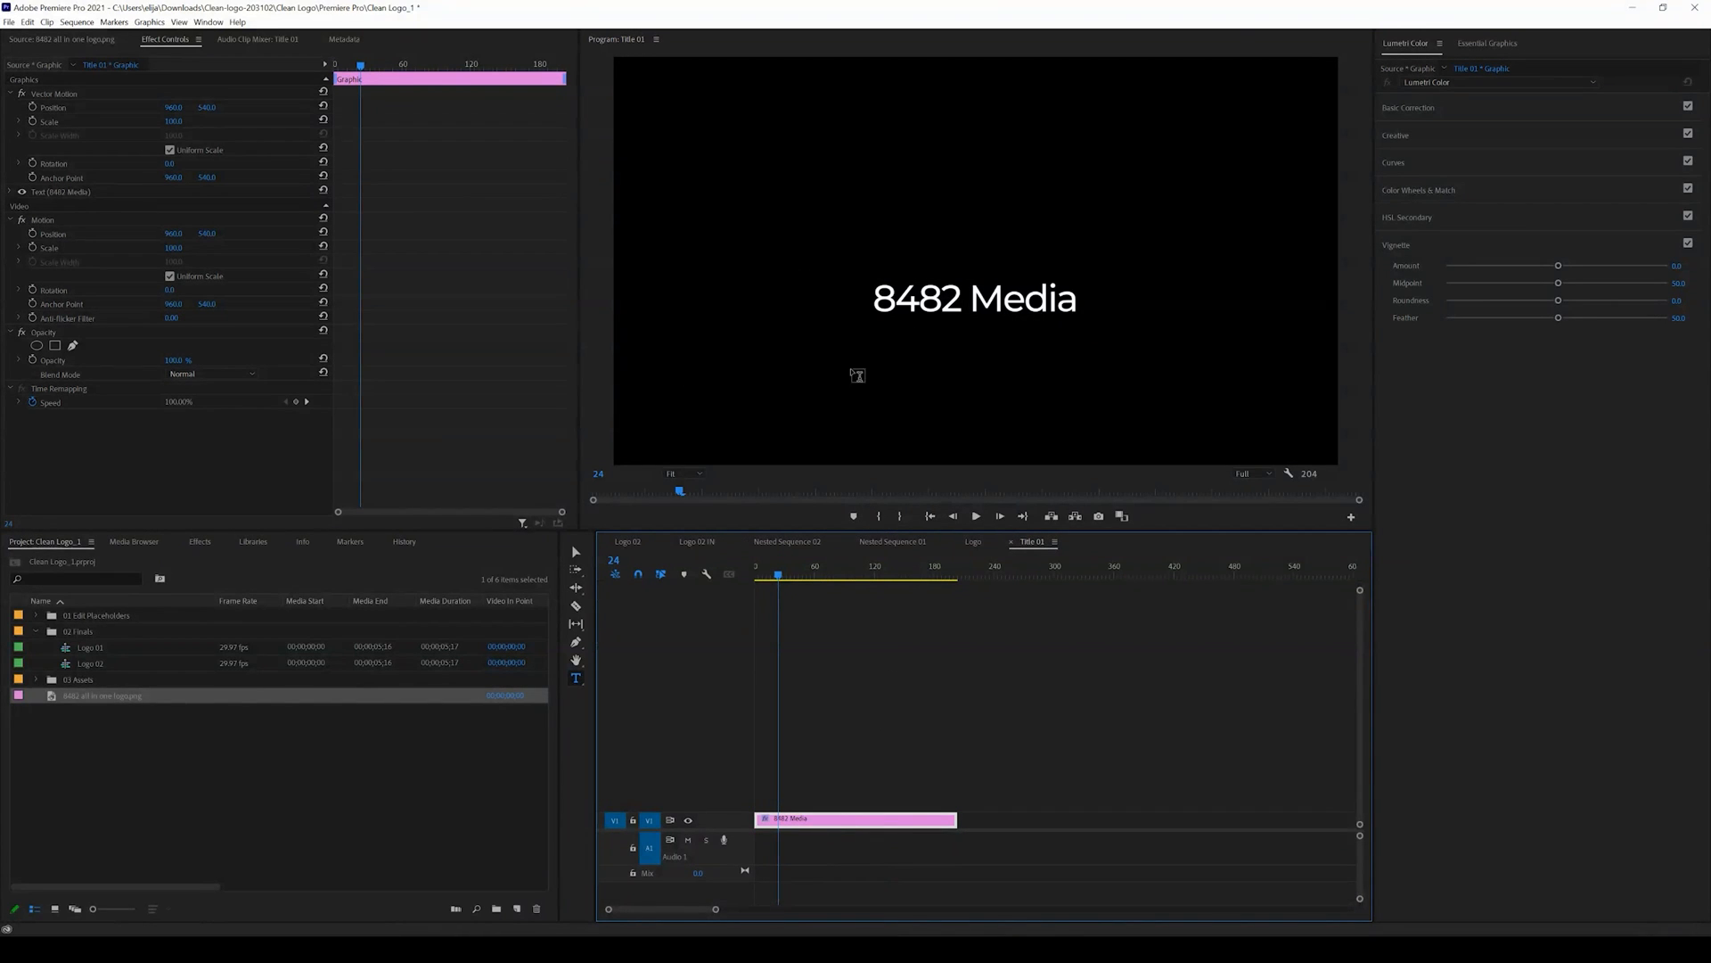
{"action": "left_click", "coordinate": [849, 767]}
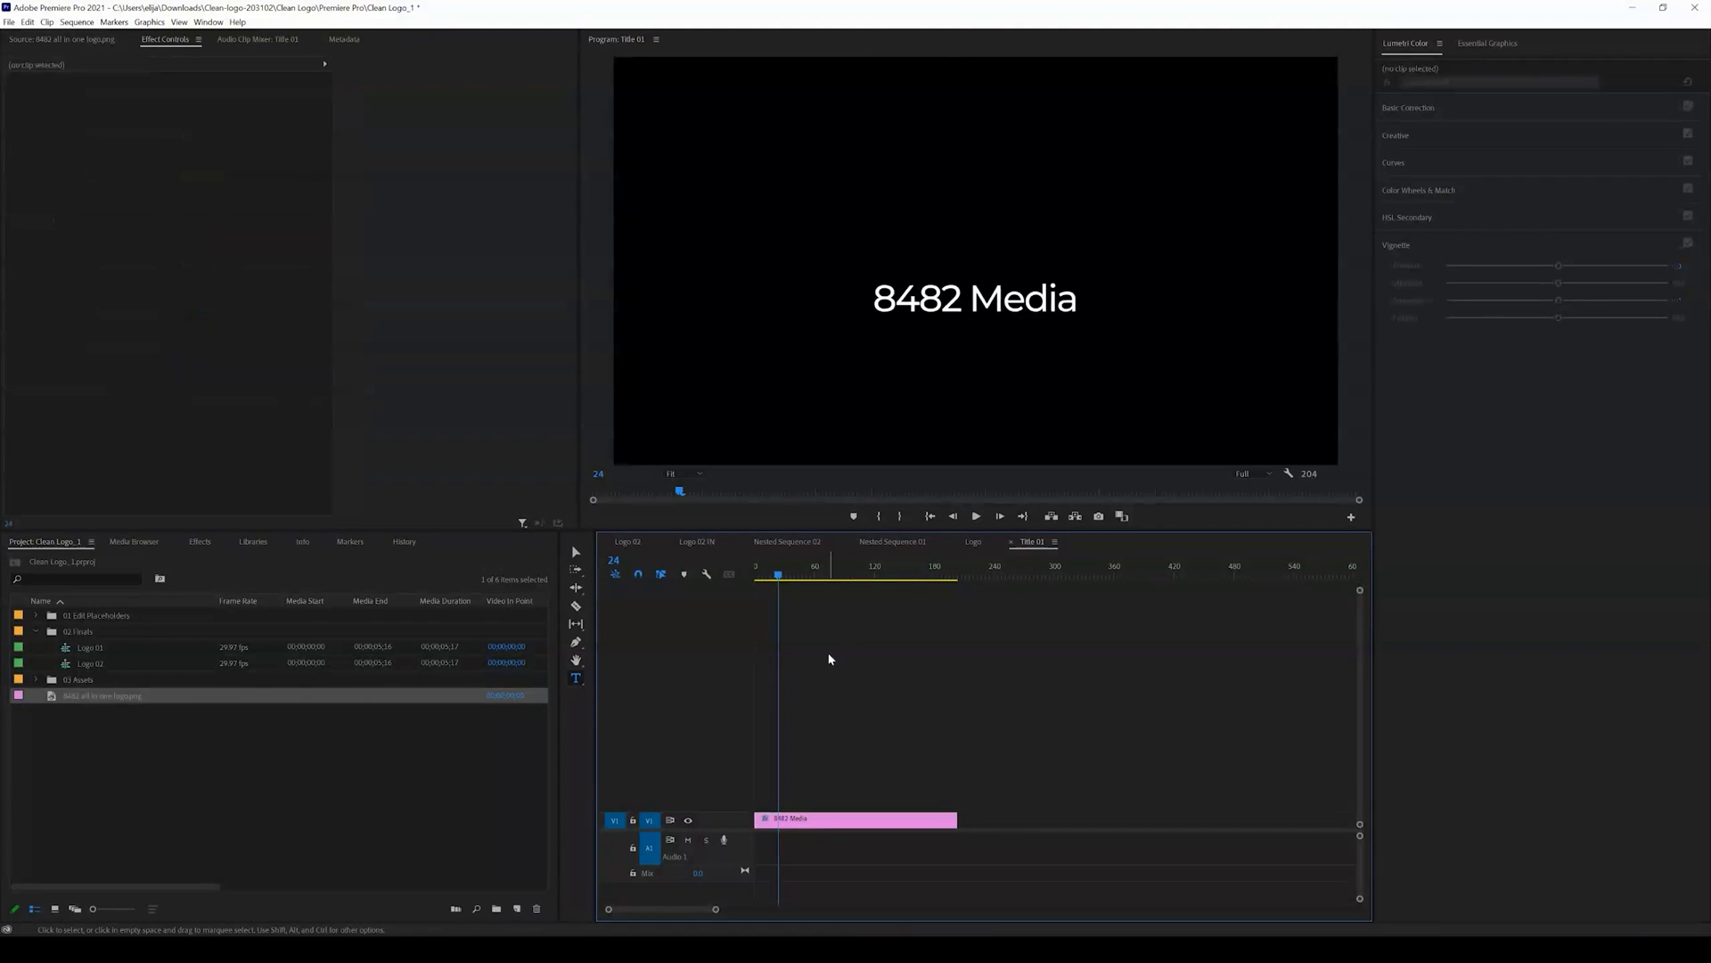
{"action": "left_click", "coordinate": [827, 575]}
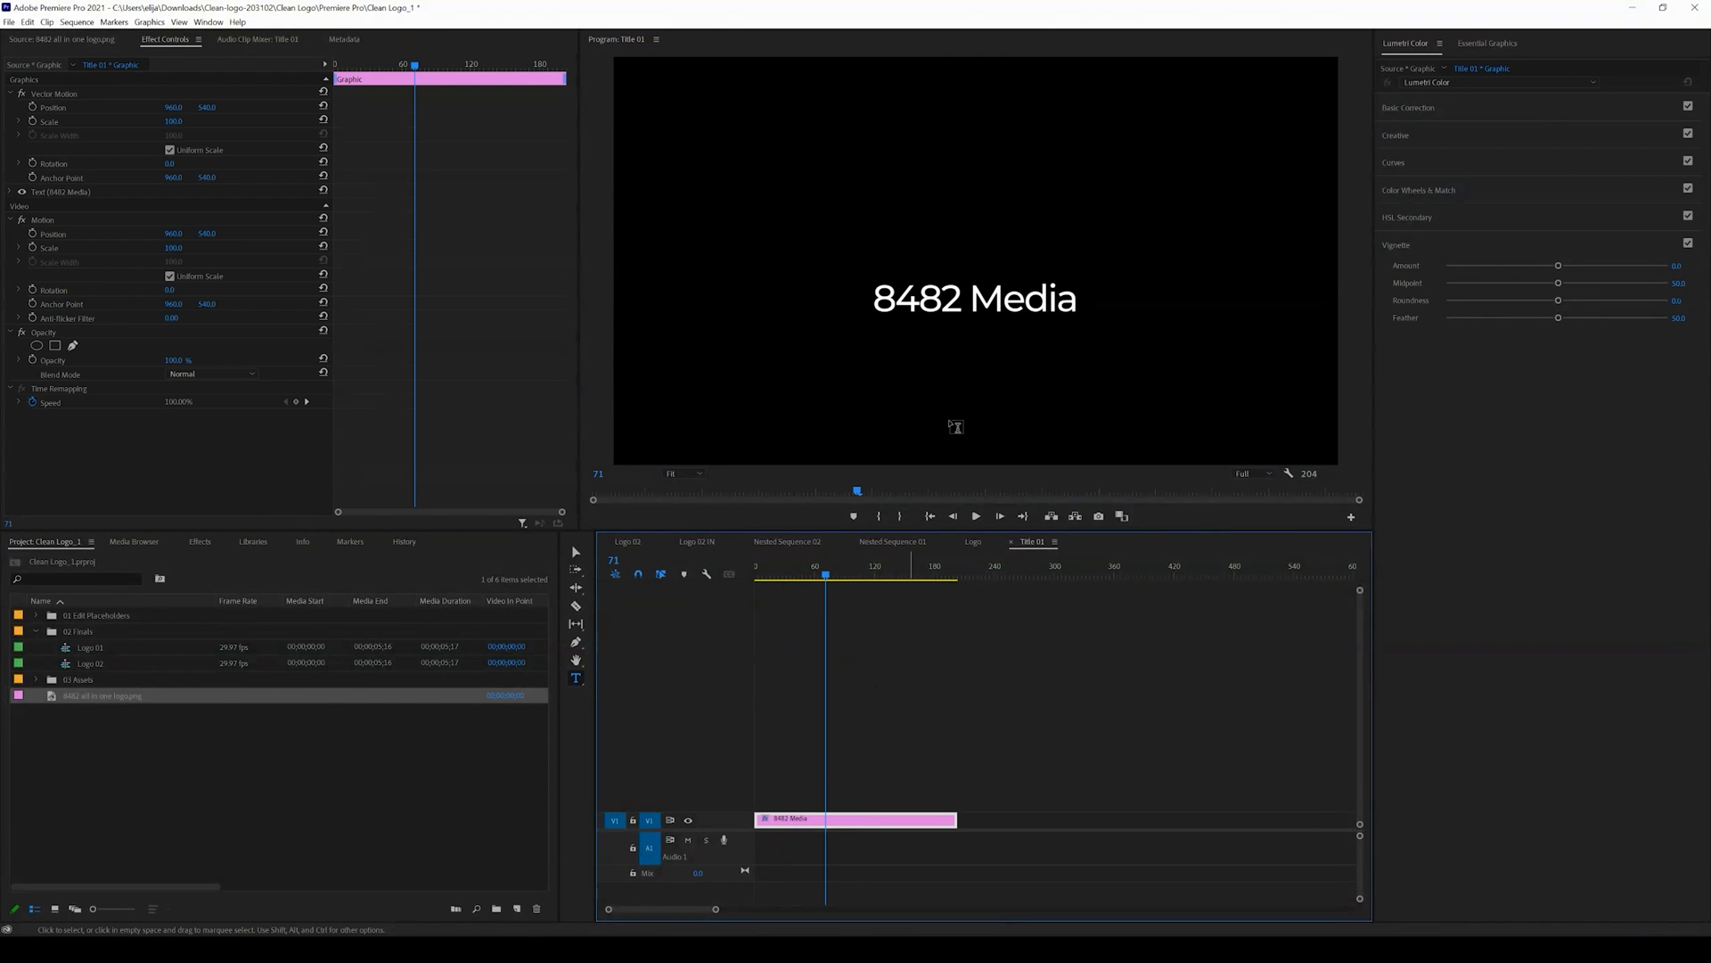
{"action": "double_click", "coordinate": [962, 313]}
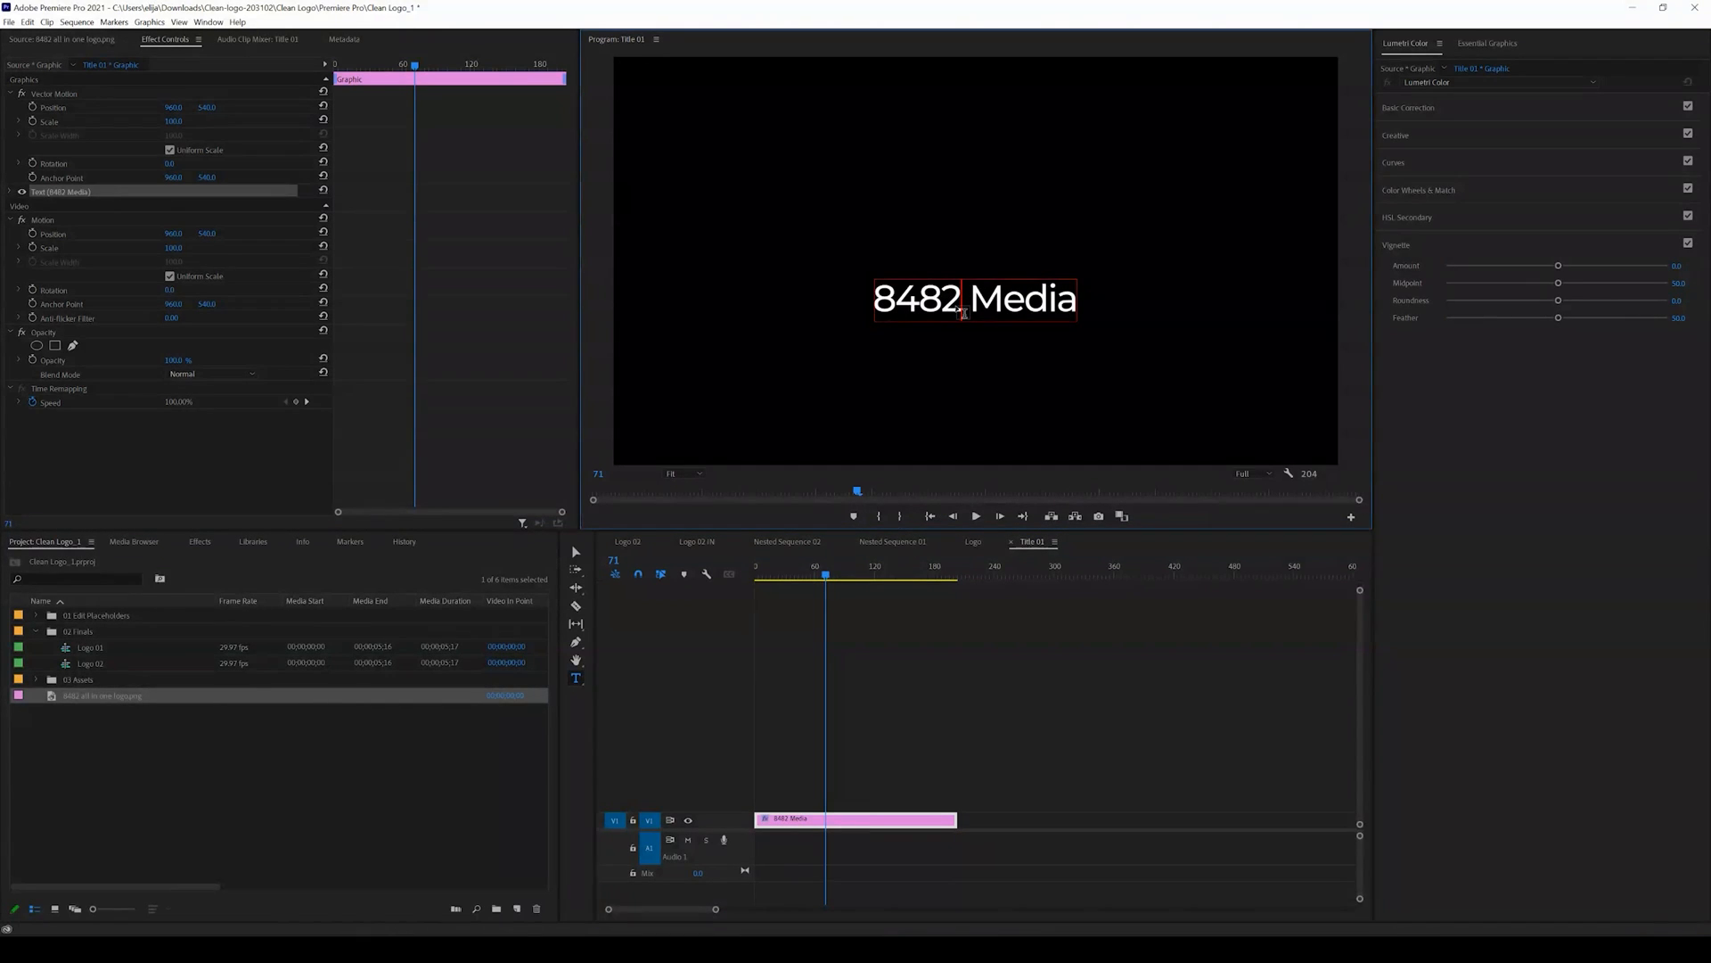
{"action": "key", "text": "ctrl+a"}
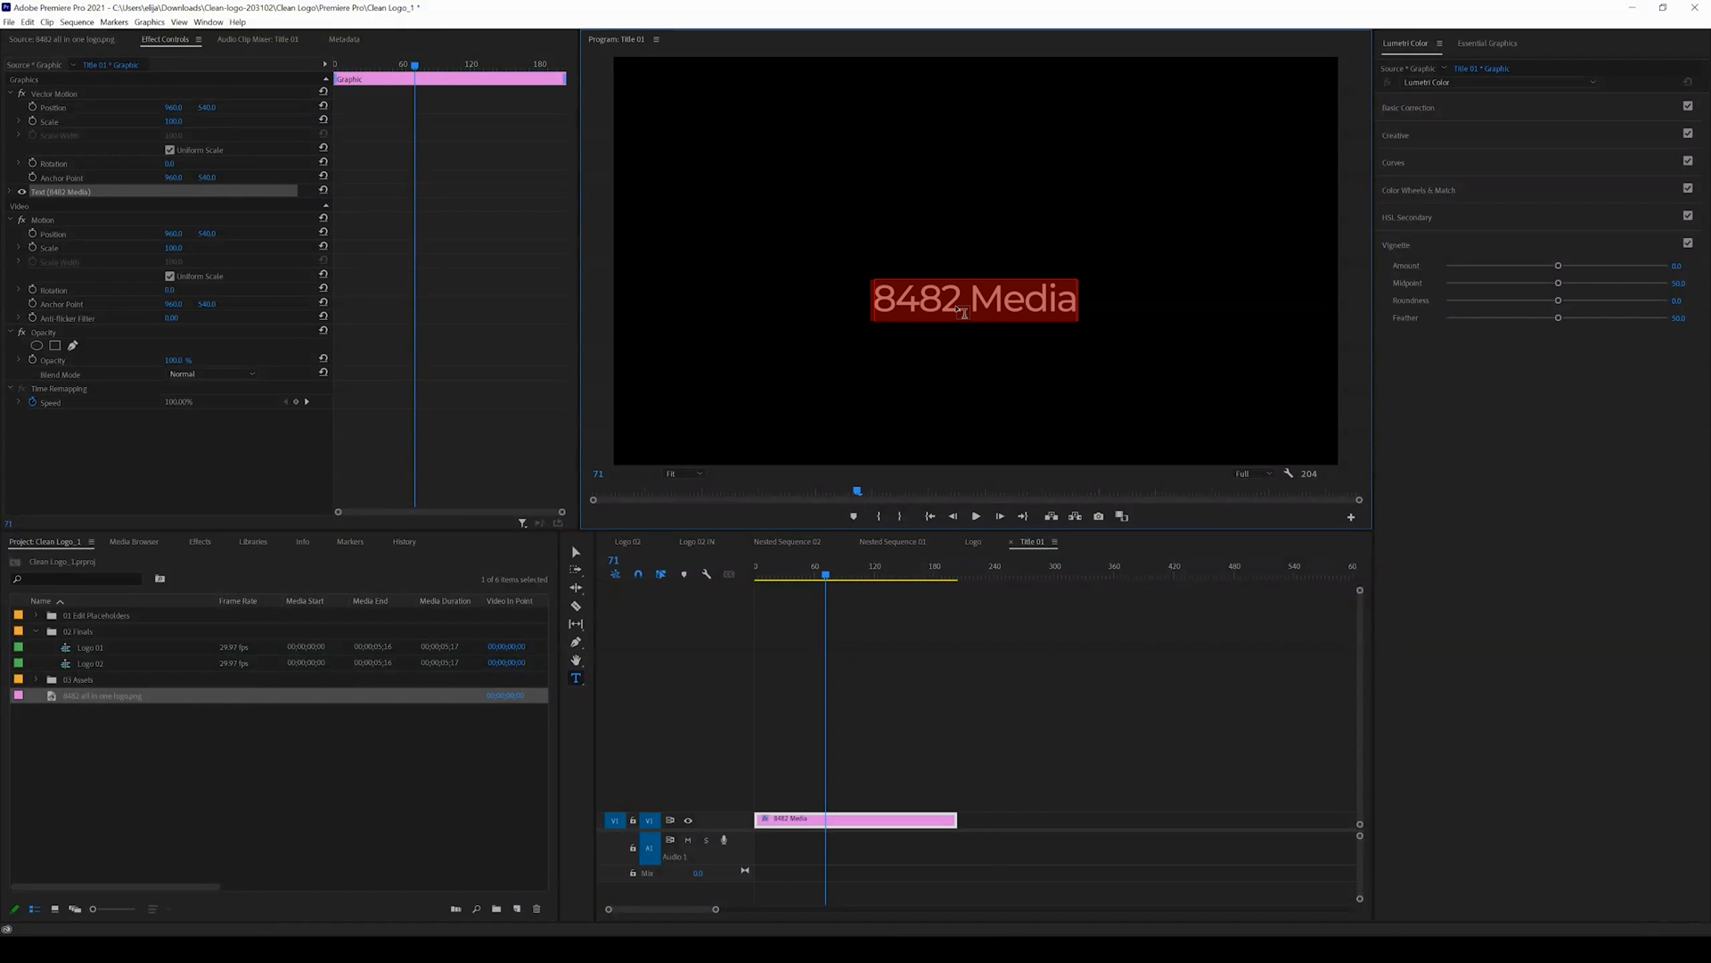
{"action": "left_click", "coordinate": [890, 680]}
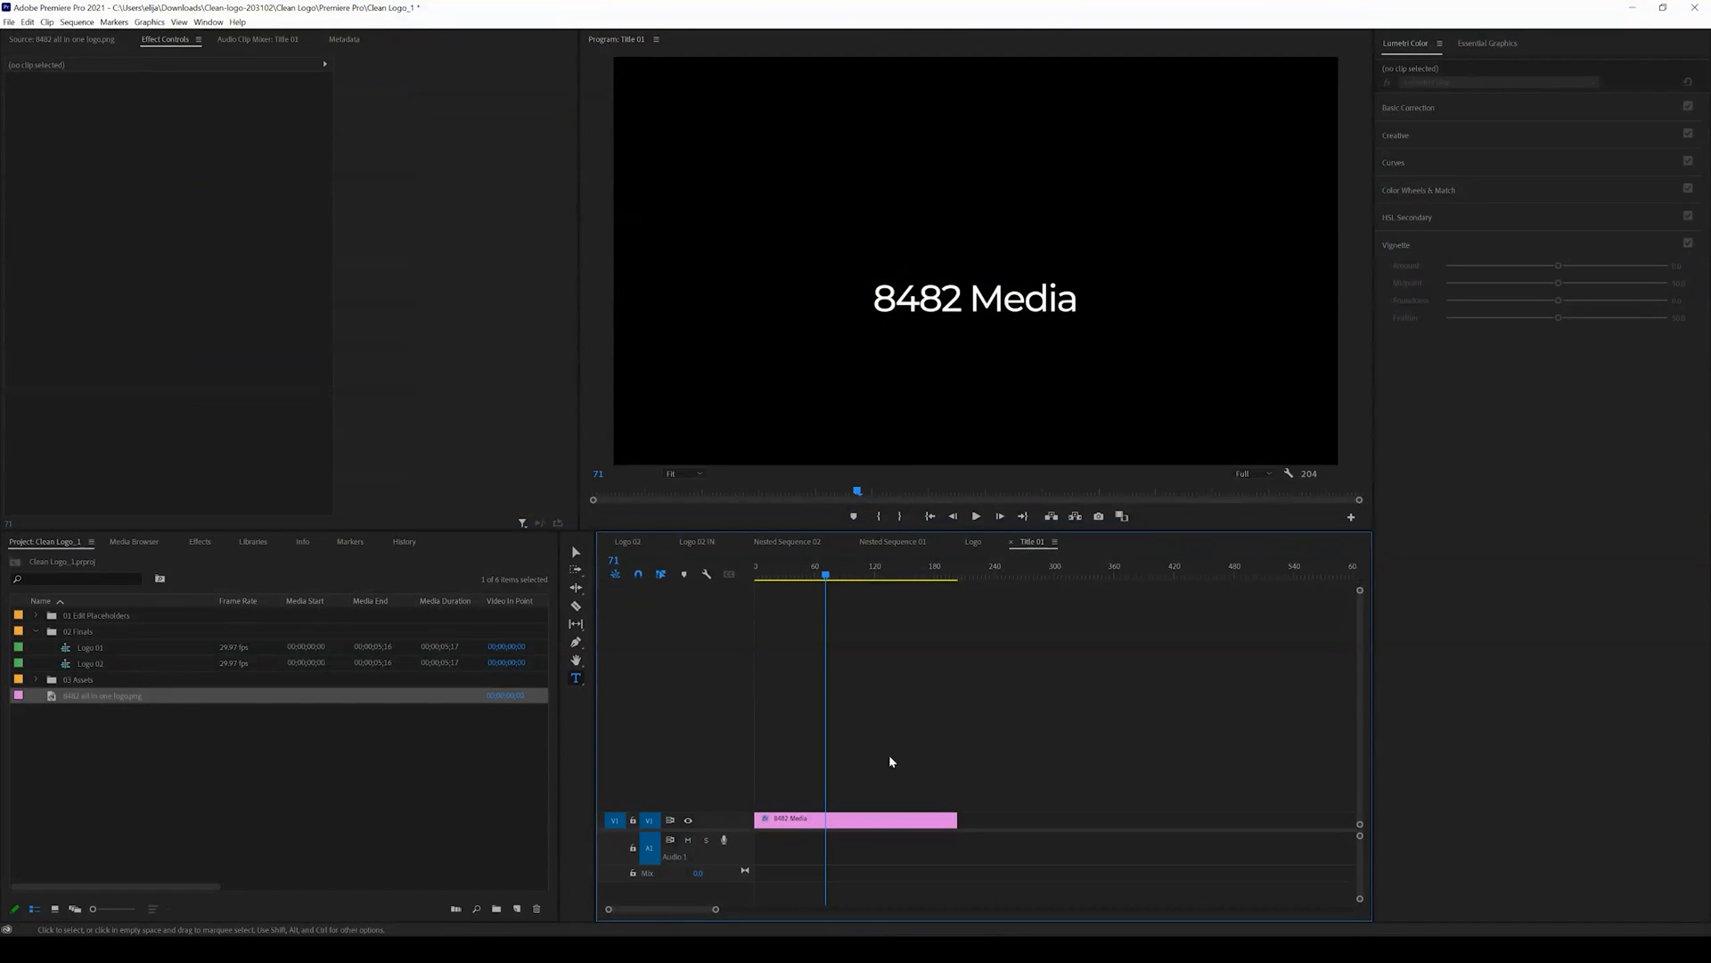
{"action": "left_click", "coordinate": [876, 820]}
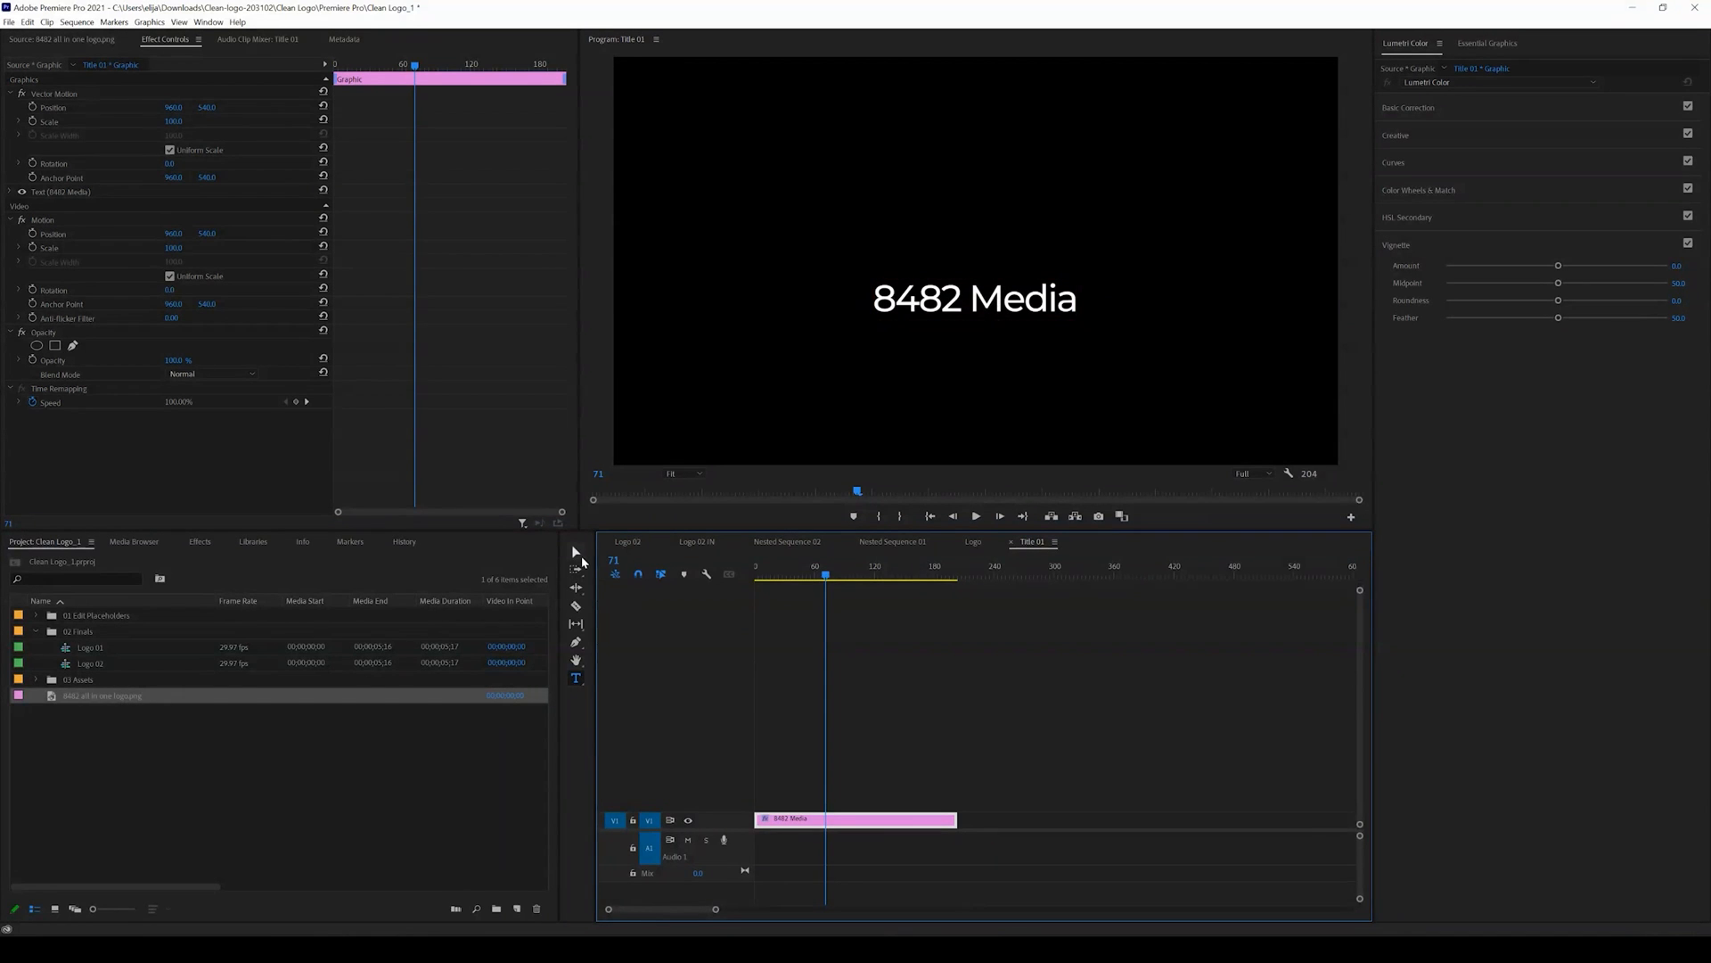
Select the 8482 Media text with the Selection tool and show its Essential Graphics properties.
{"action": "left_click", "coordinate": [576, 554]}
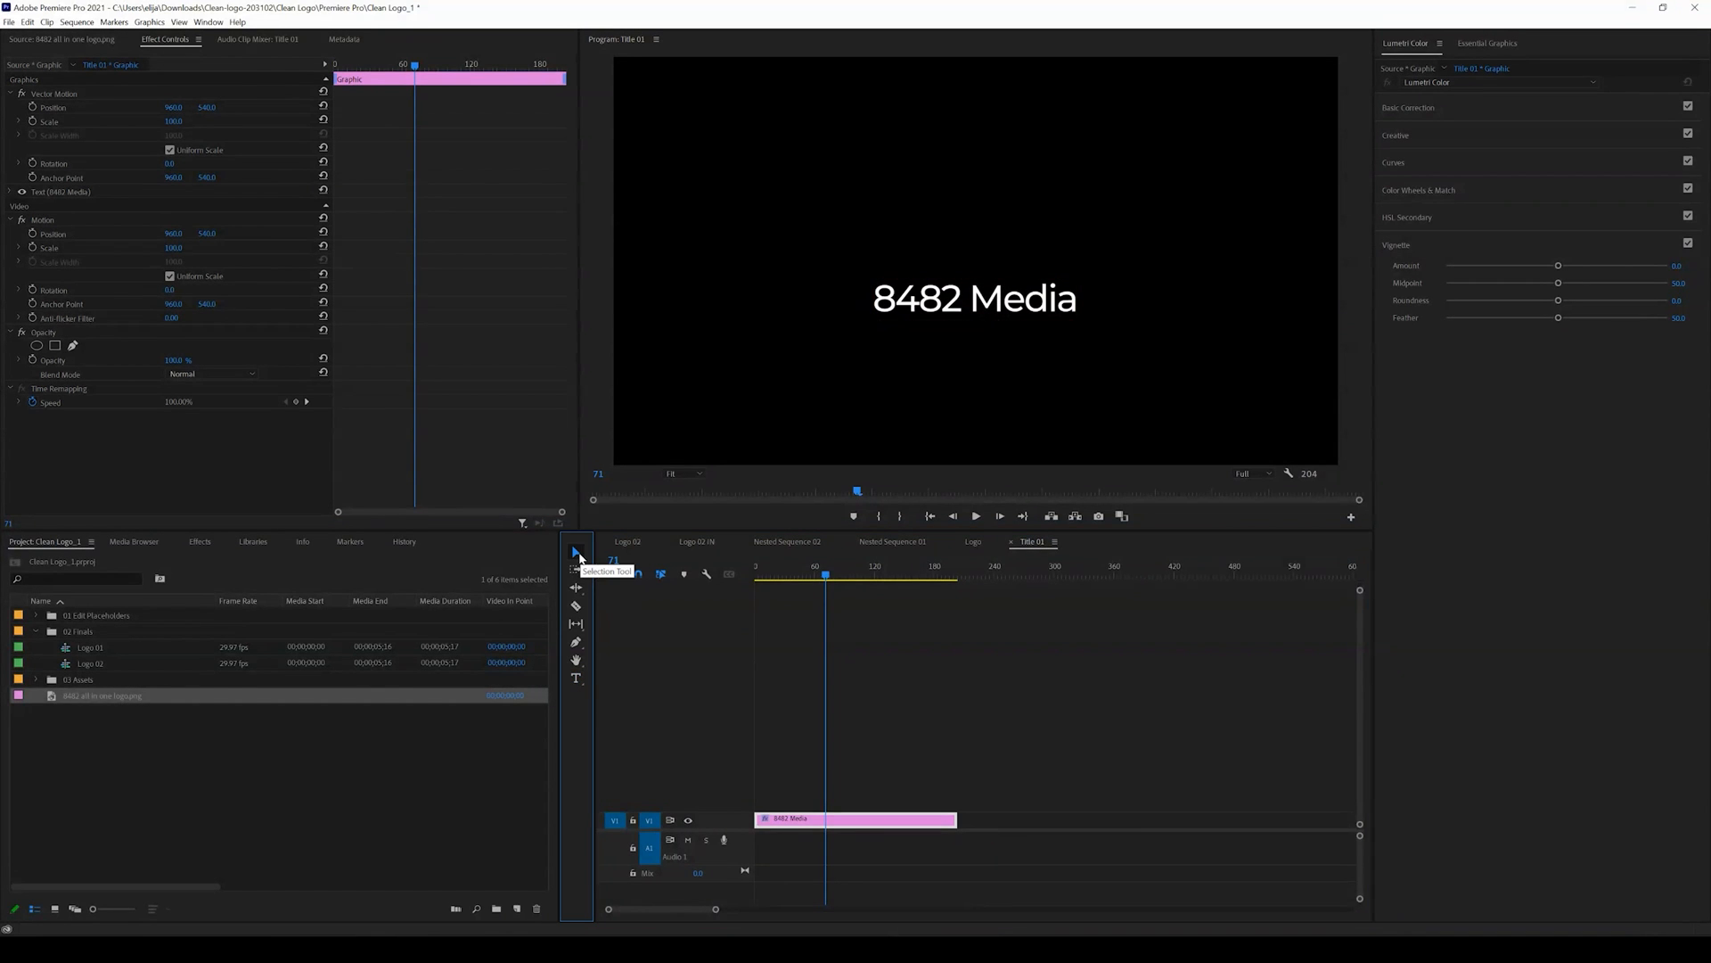
{"action": "left_click", "coordinate": [928, 303]}
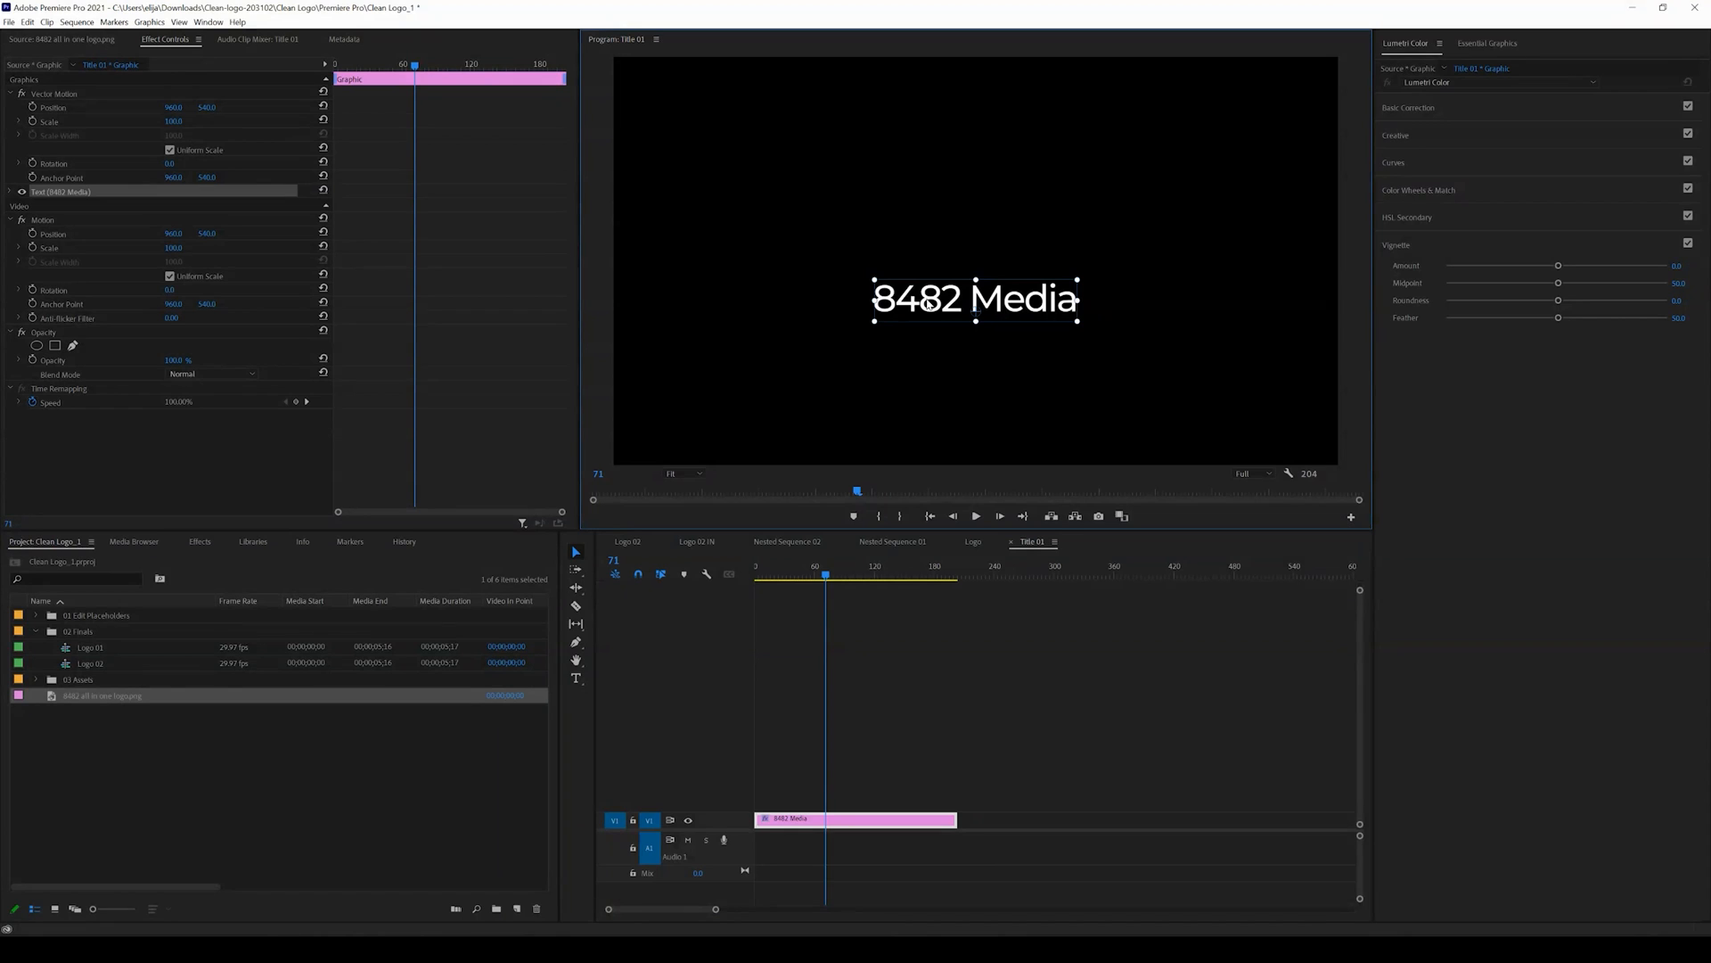
{"action": "left_click", "coordinate": [1477, 45]}
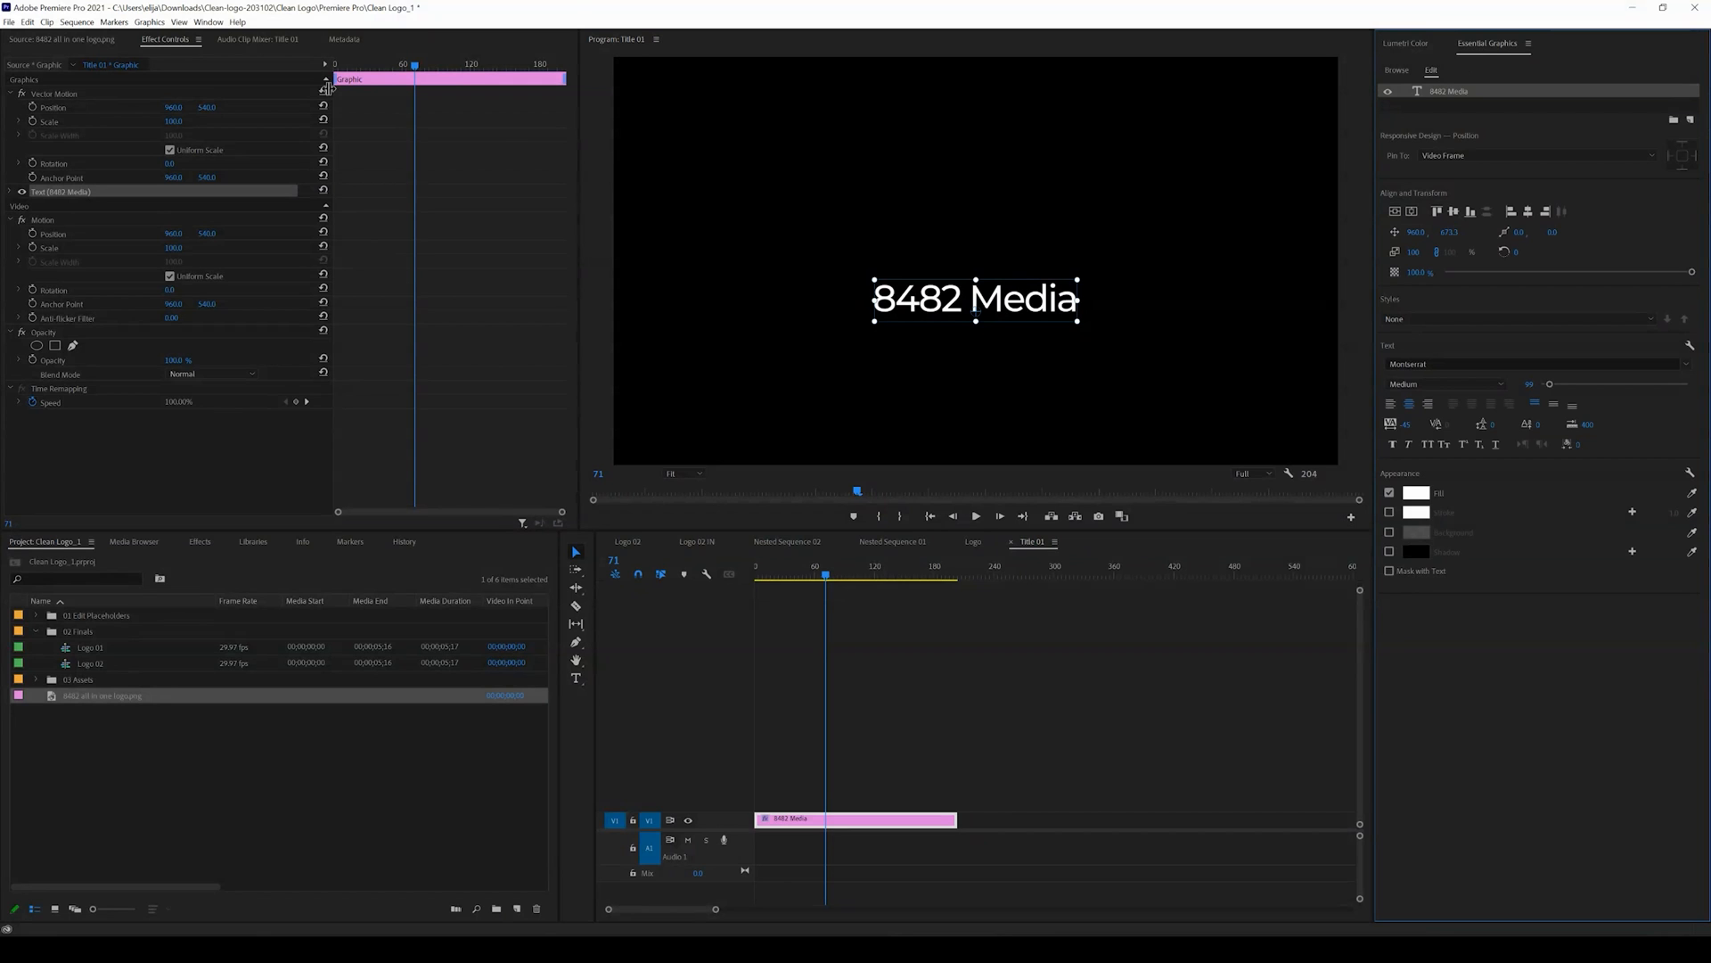
{"action": "left_click", "coordinate": [208, 22]}
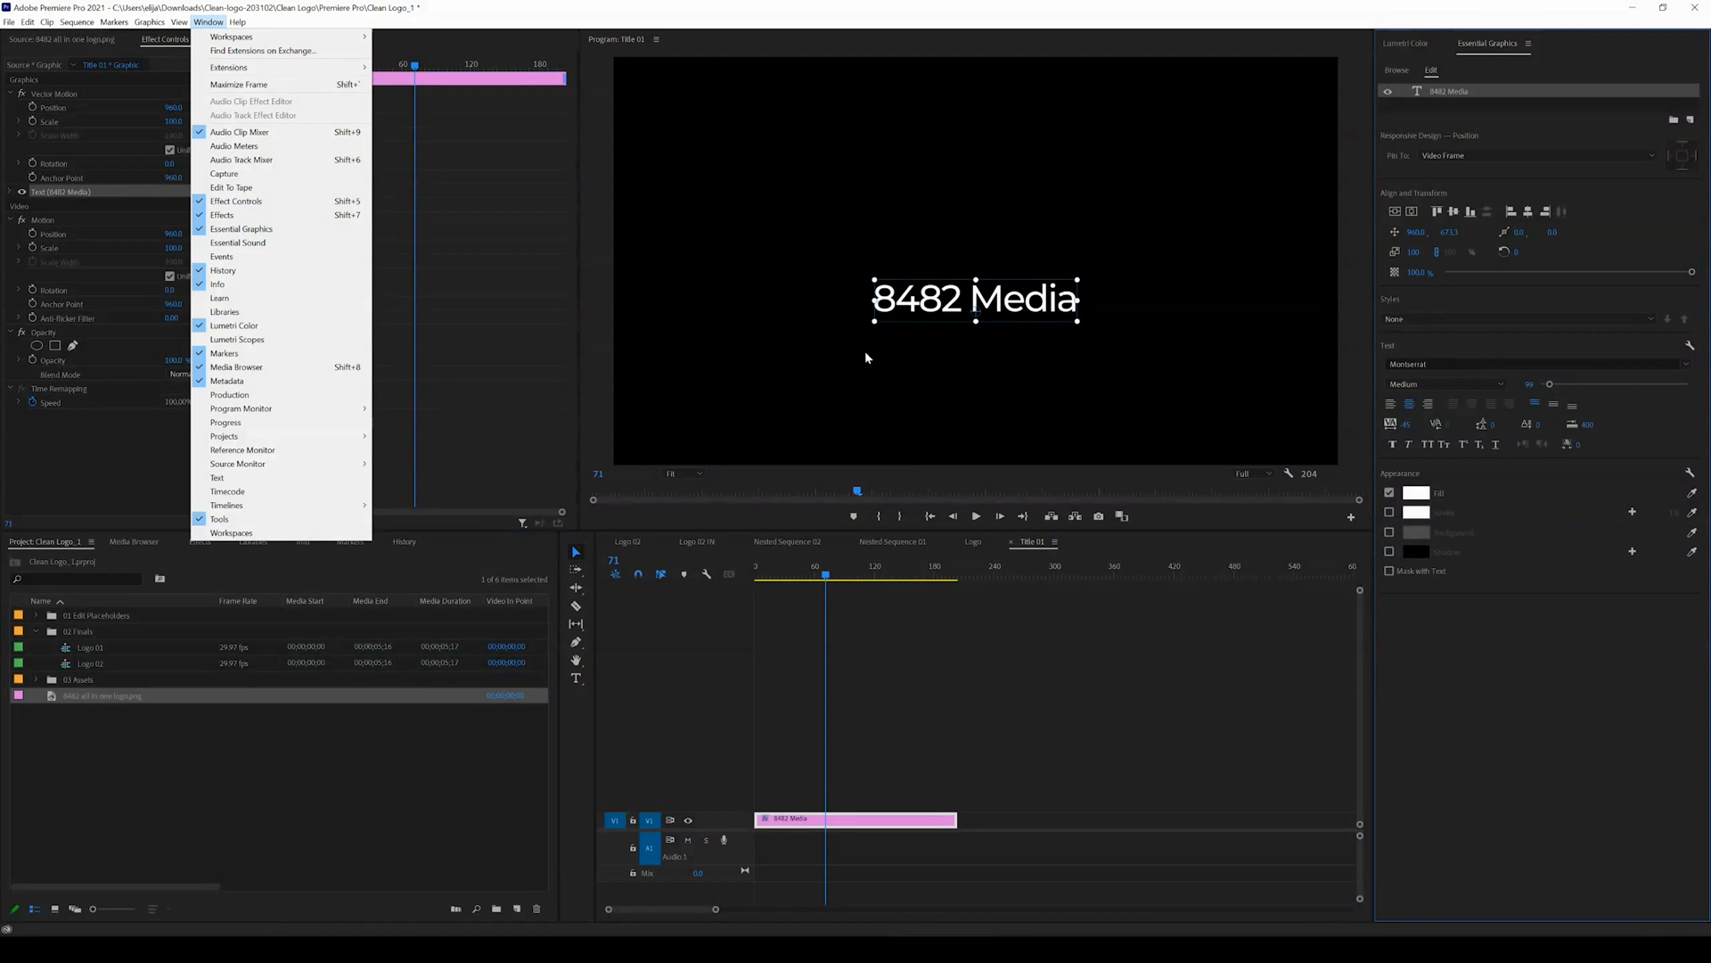
Set the 8482 Media title's font to Bebas Neue Bold.
{"action": "left_click", "coordinate": [1440, 365]}
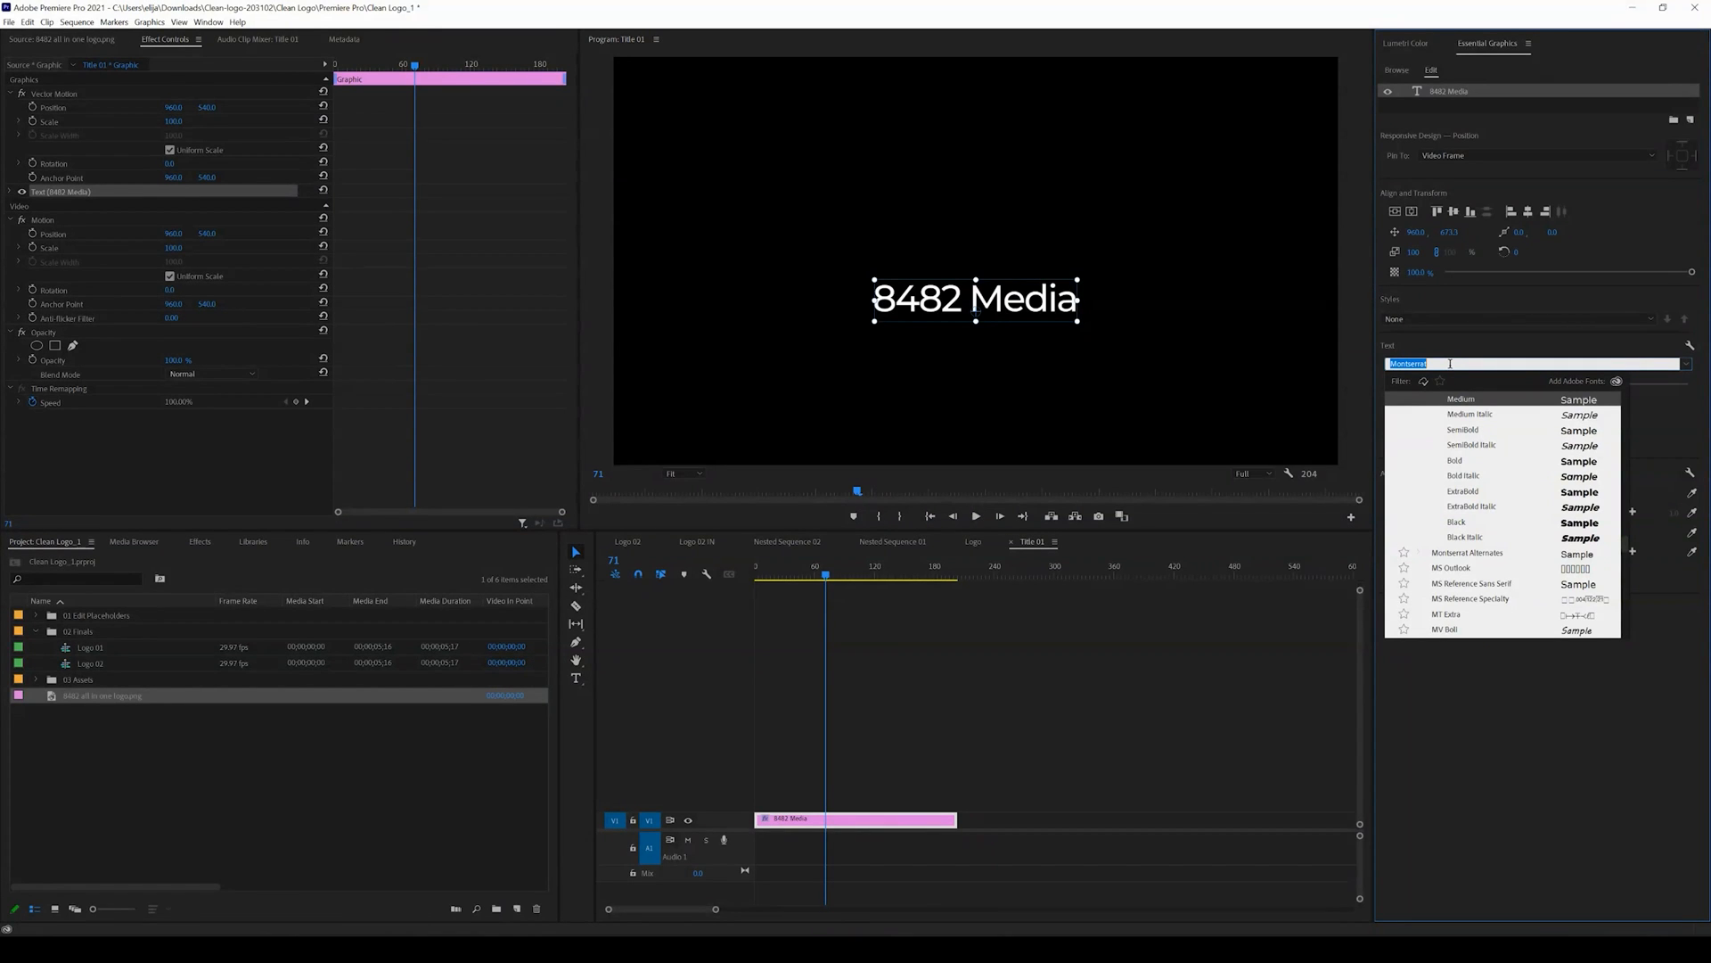
{"action": "left_click", "coordinate": [1496, 478]}
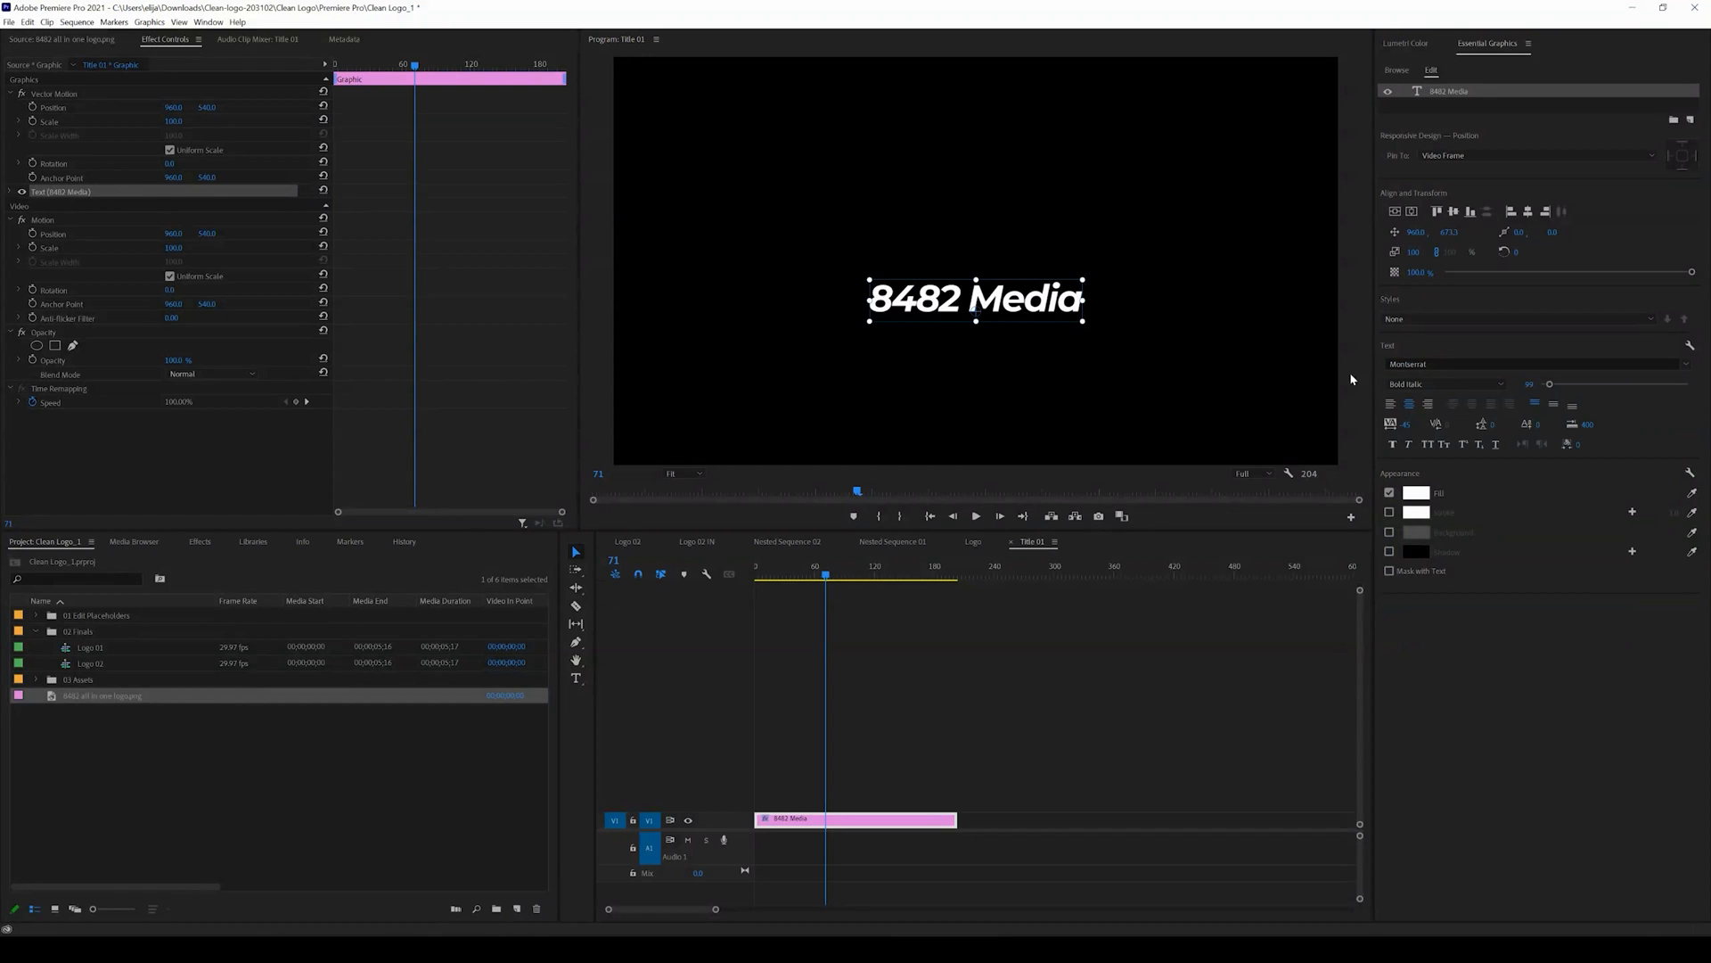
{"action": "left_click", "coordinate": [1438, 365]}
{"action": "type", "text": "beba"}
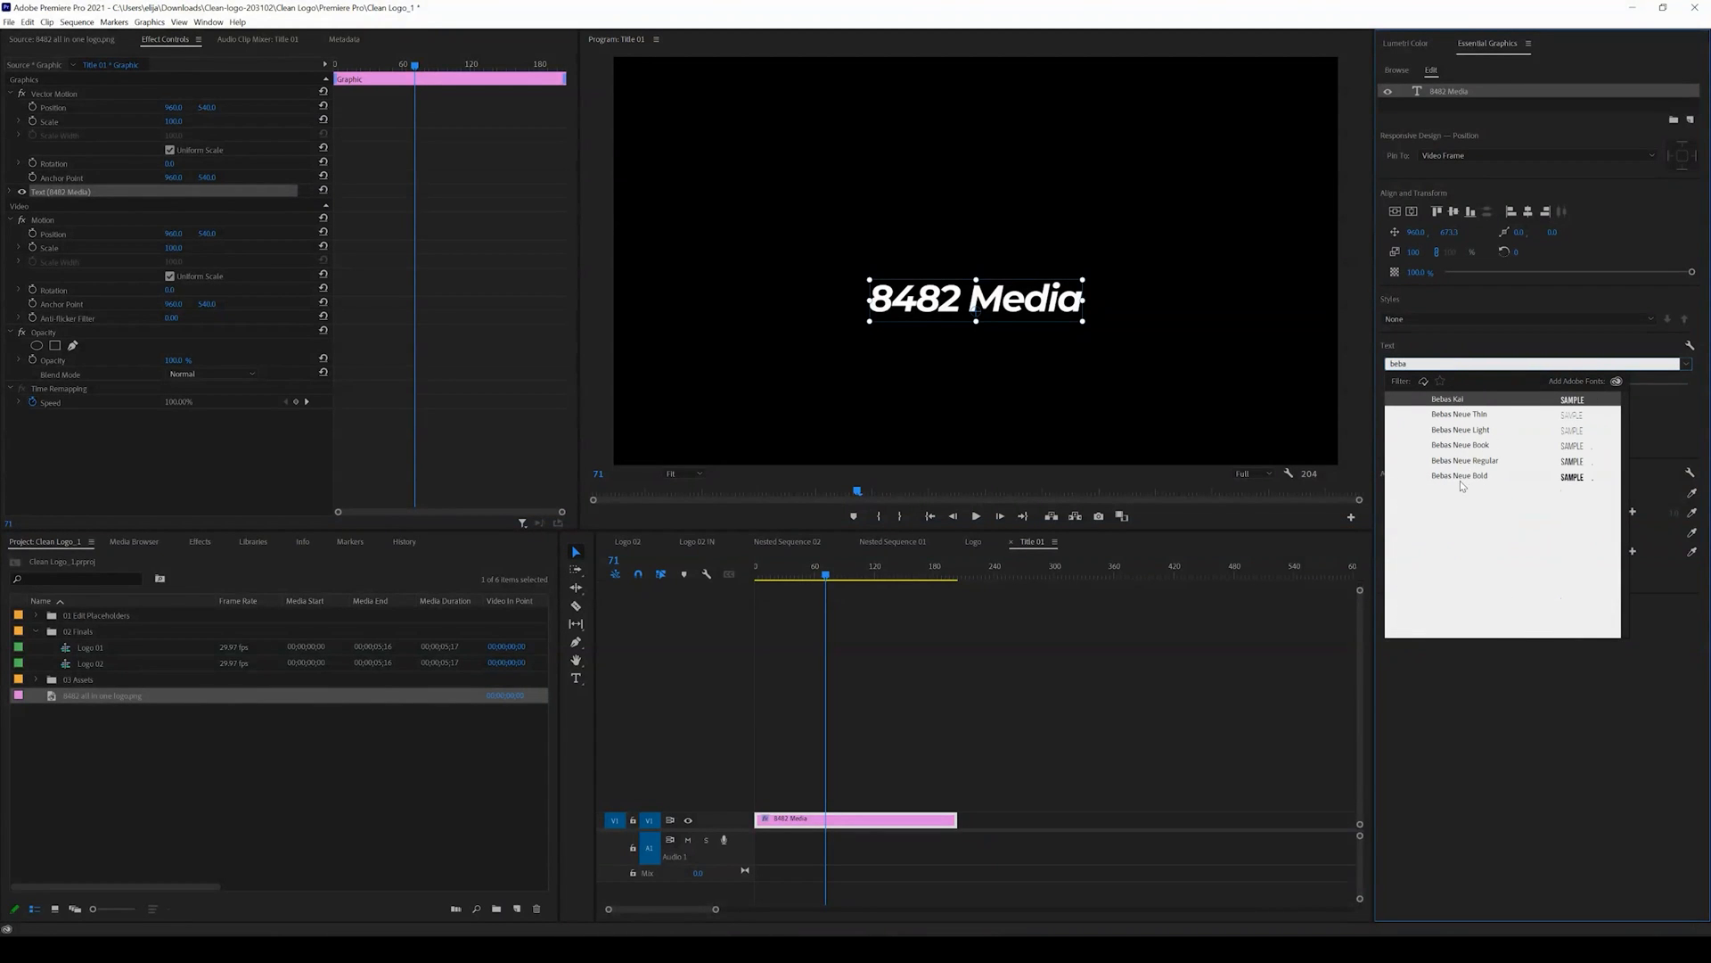
{"action": "left_click", "coordinate": [1462, 478]}
{"action": "left_click", "coordinate": [982, 700]}
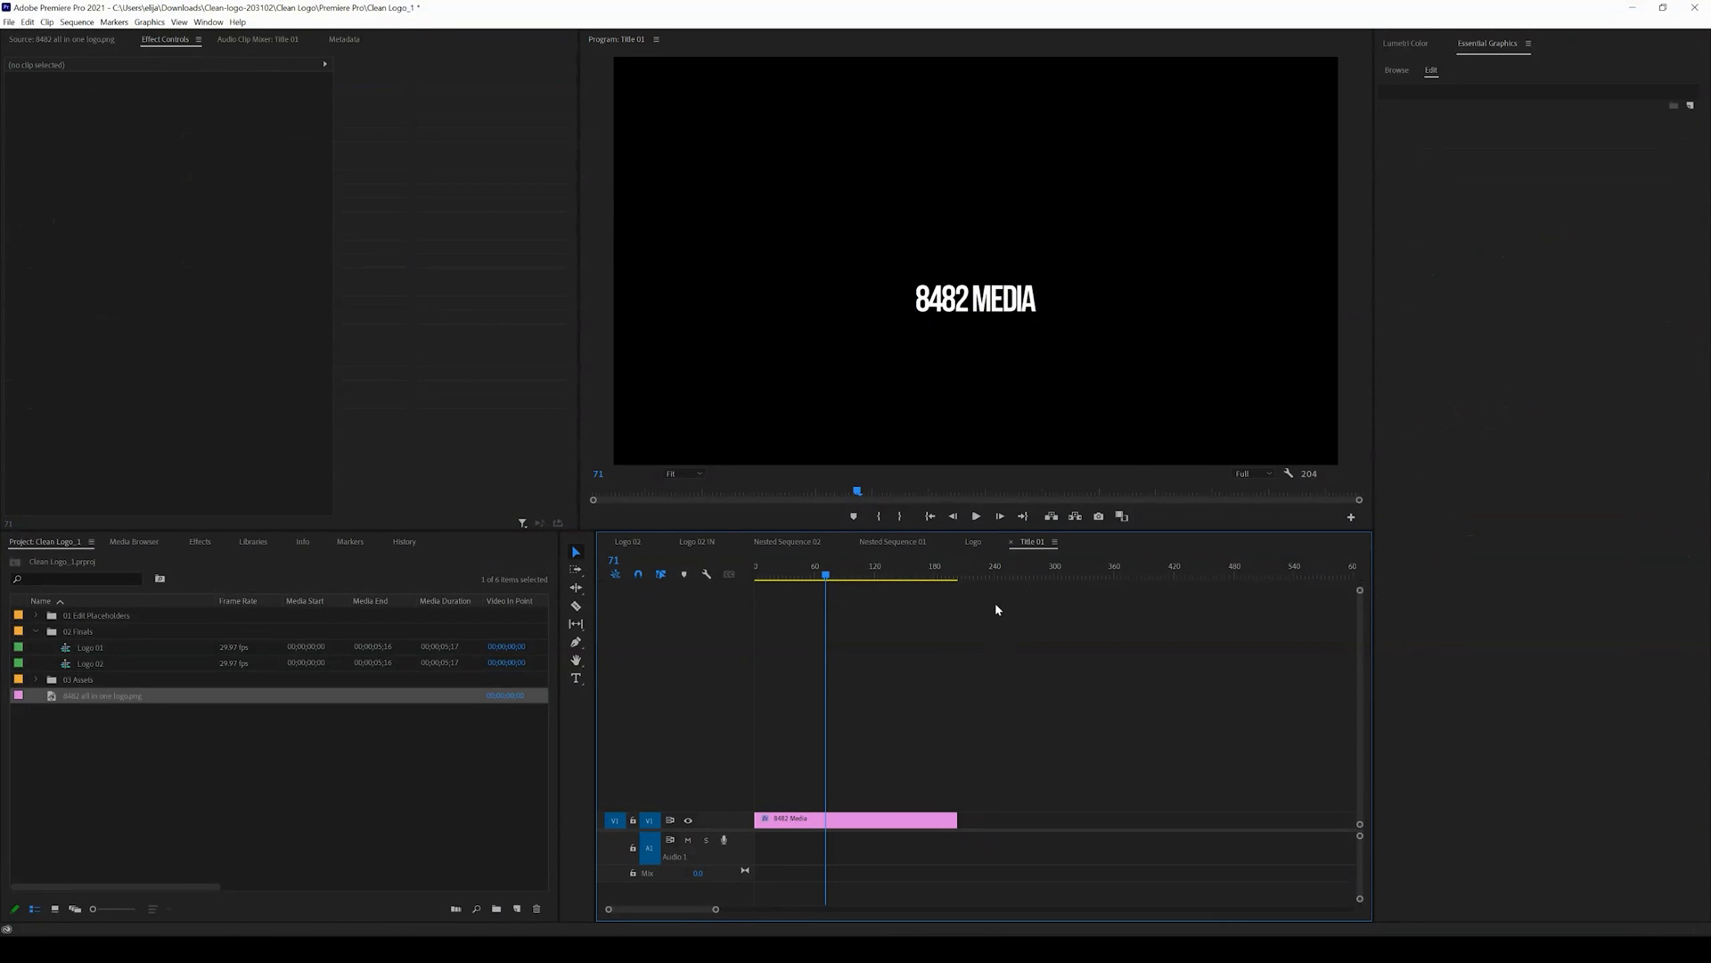
Select the 8482 Media text layer in the Title 01 graphic and set its tracking to 0.
{"action": "left_click", "coordinate": [892, 819]}
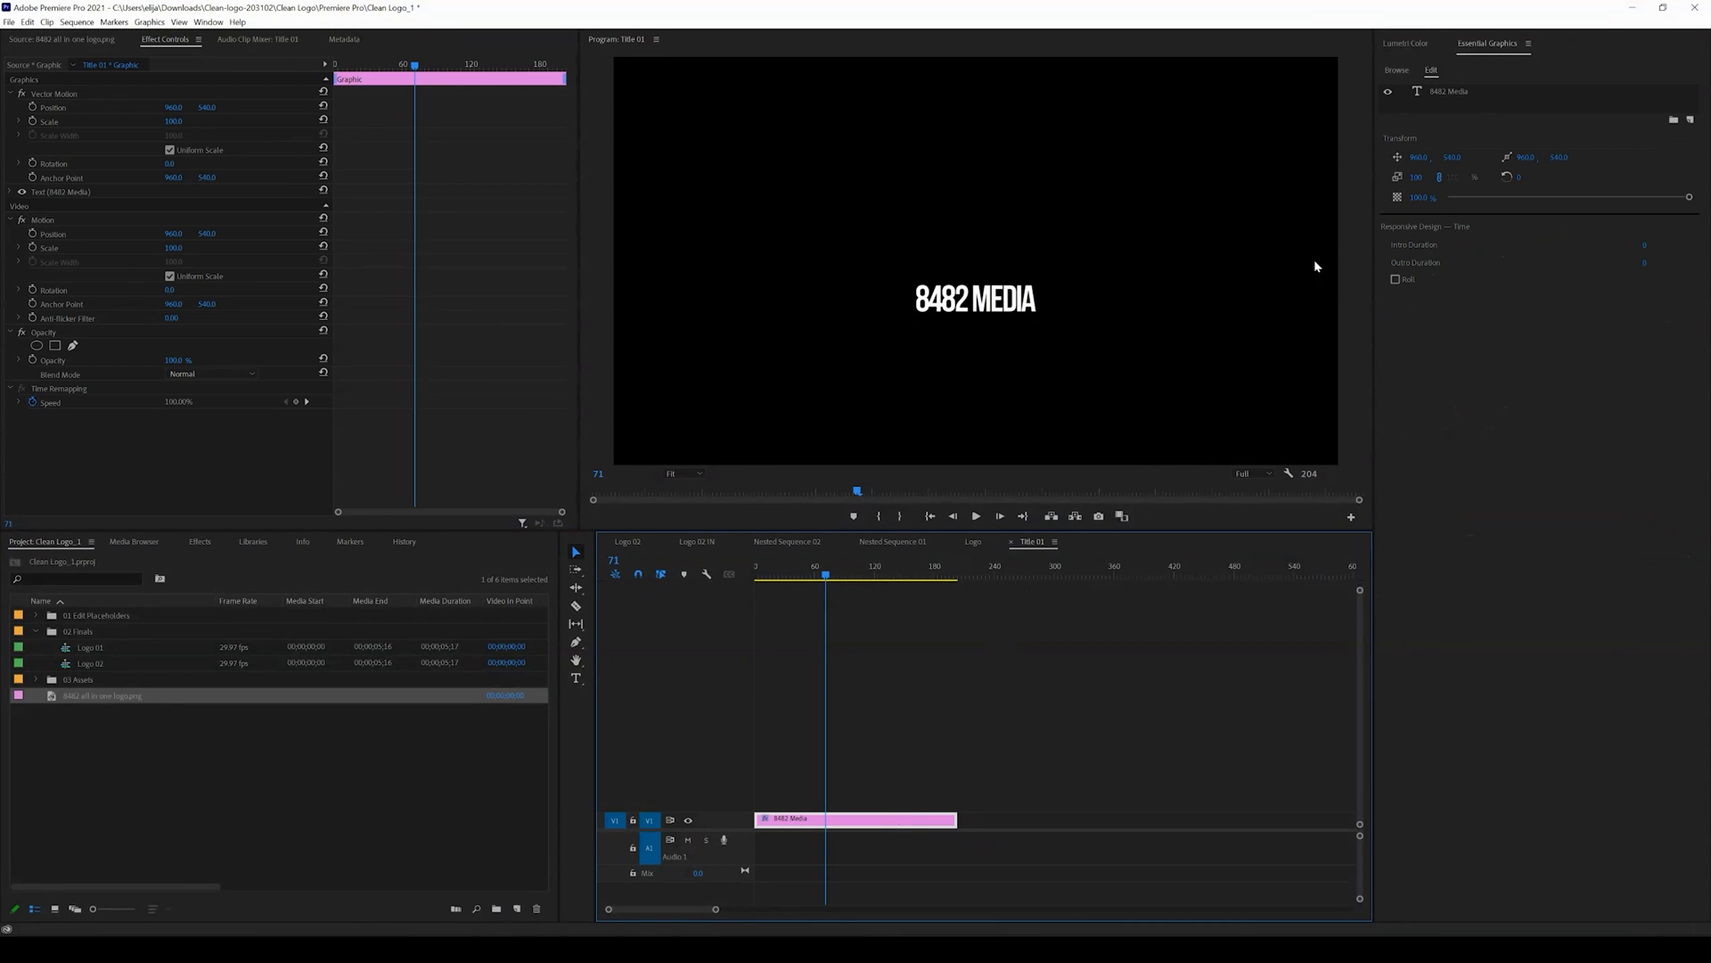
{"action": "left_click", "coordinate": [1448, 90]}
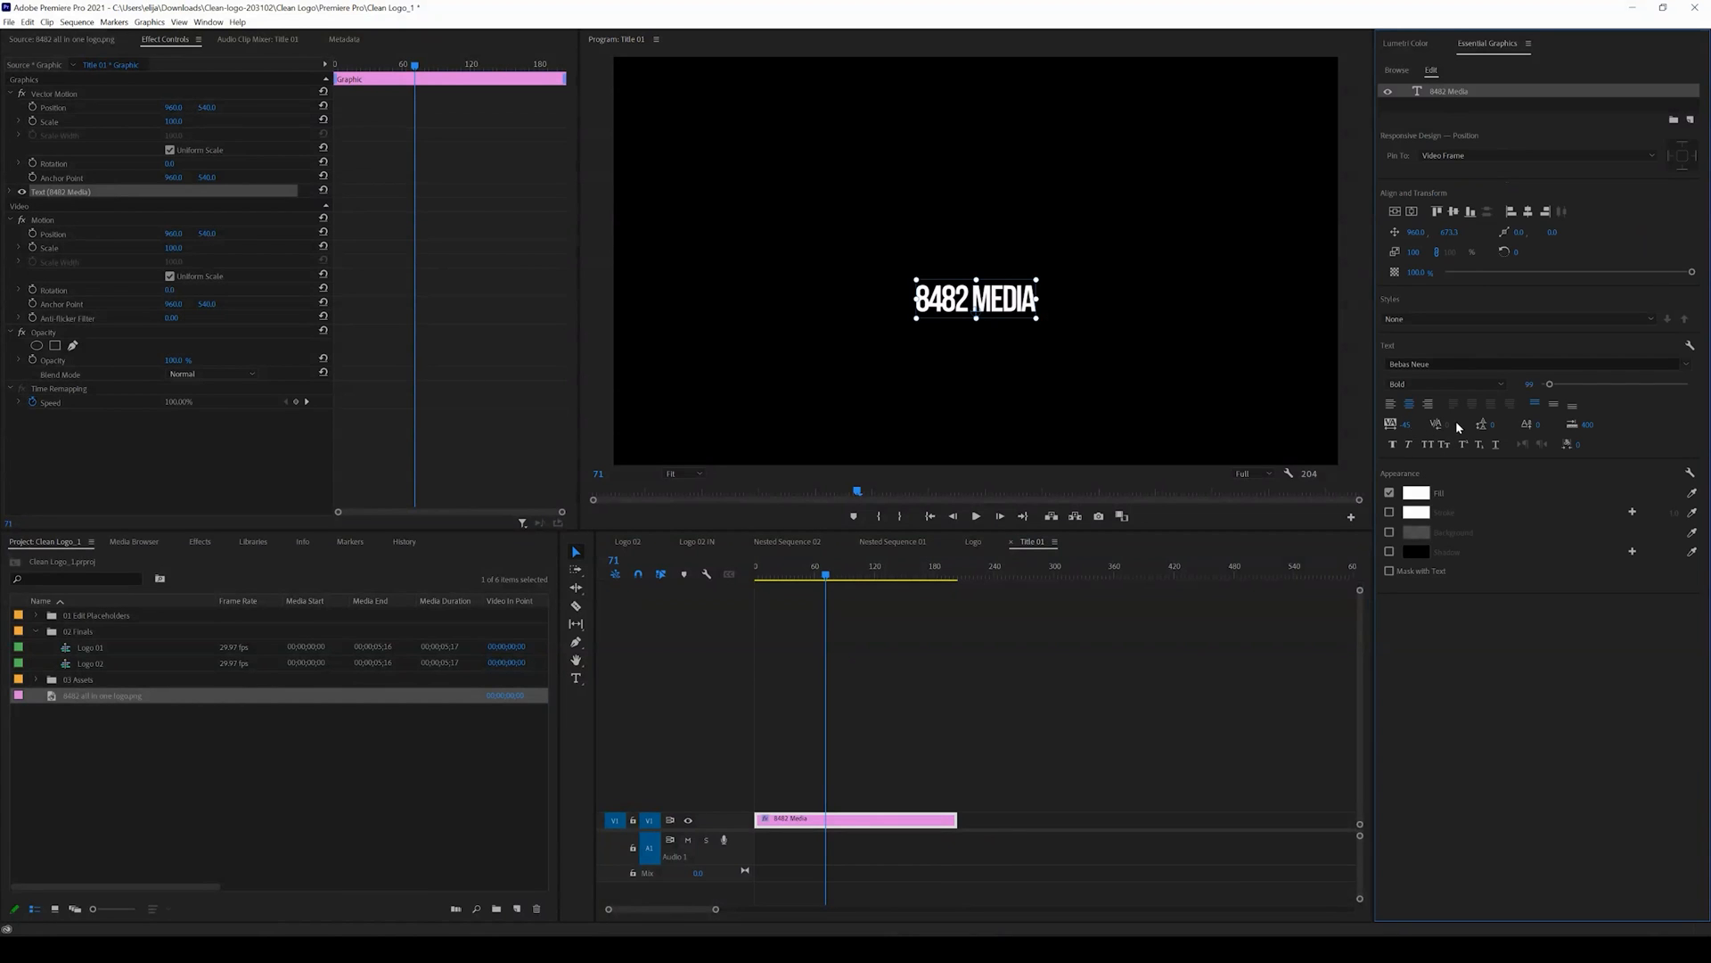
{"action": "left_click", "coordinate": [1409, 428]}
{"action": "type", "text": "0"}
{"action": "key", "text": "Return"}
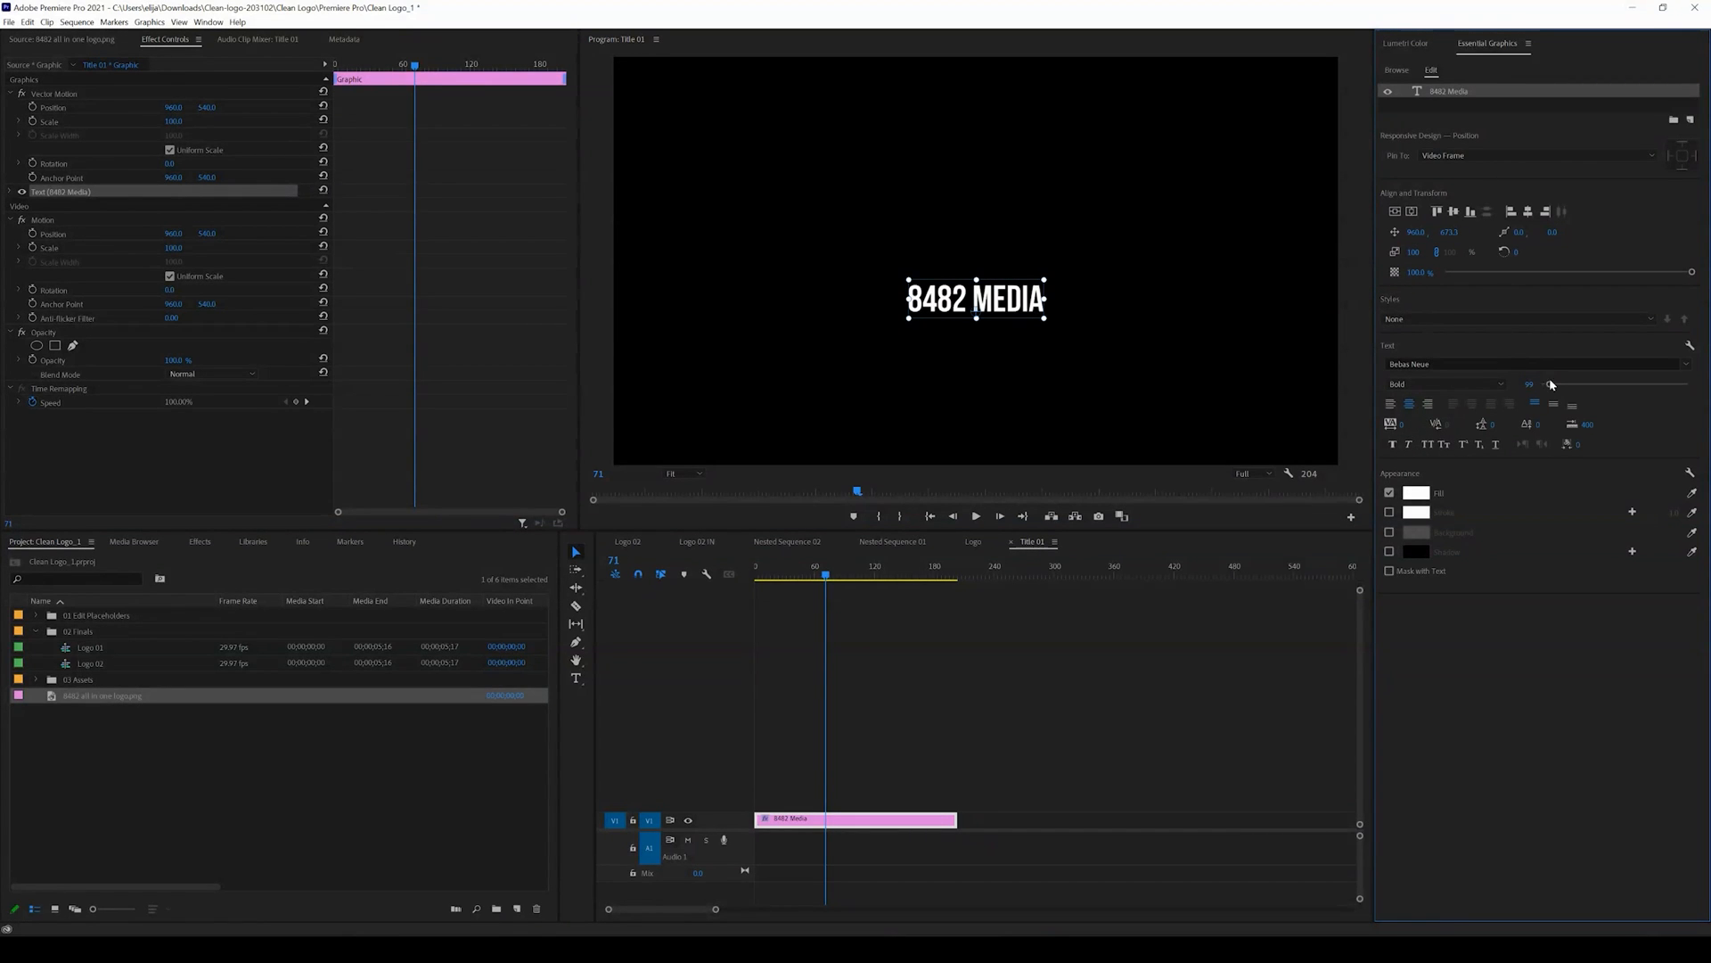
Try a larger font size for the 8482 Media title, and undo the size change.
{"action": "left_click_drag", "start_coordinate": [1553, 384], "coordinate": [1559, 385]}
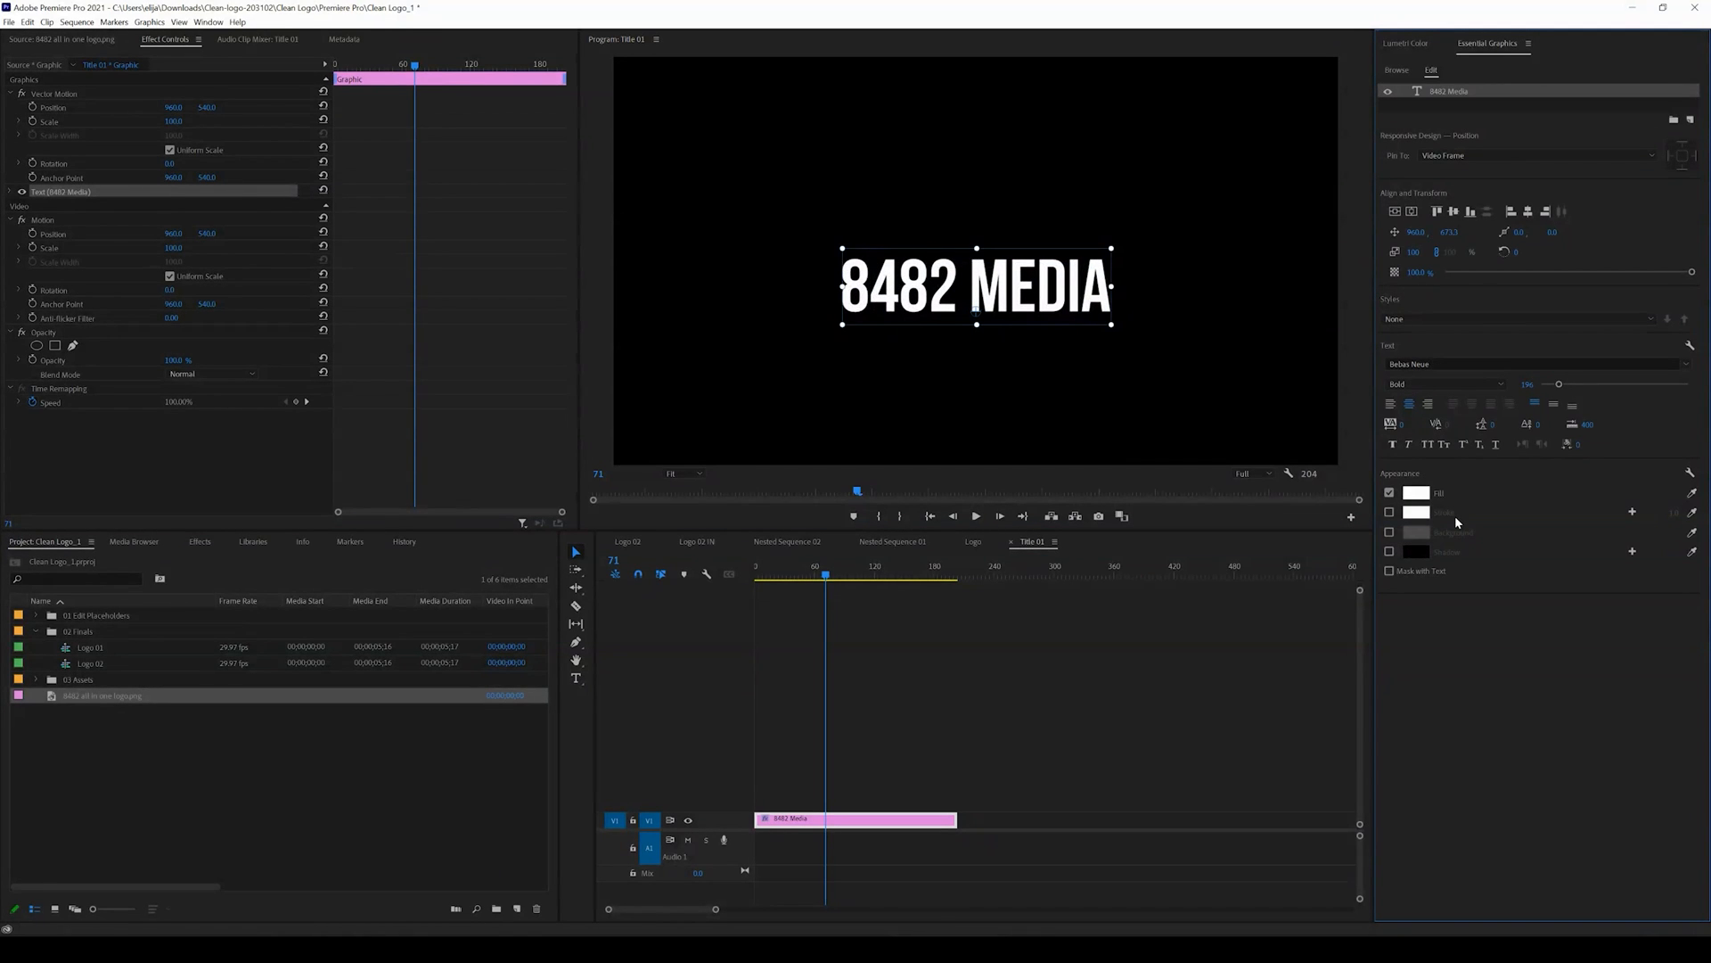
{"action": "key", "text": "ctrl+z"}
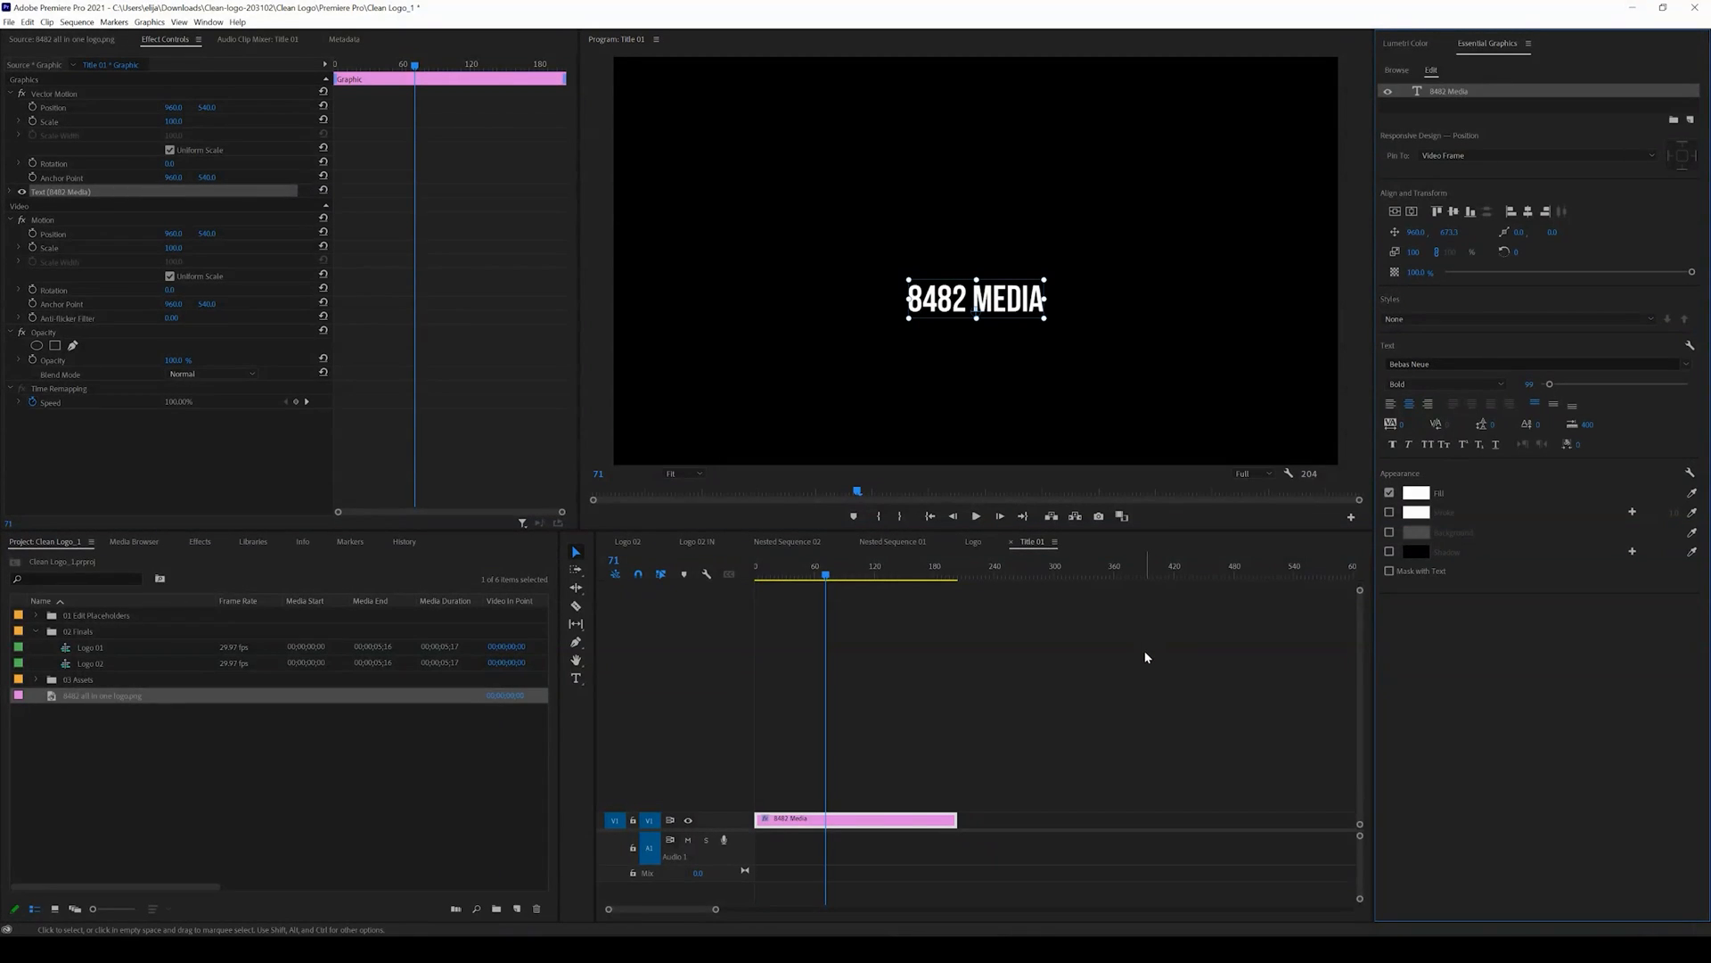
{"action": "left_click", "coordinate": [939, 677]}
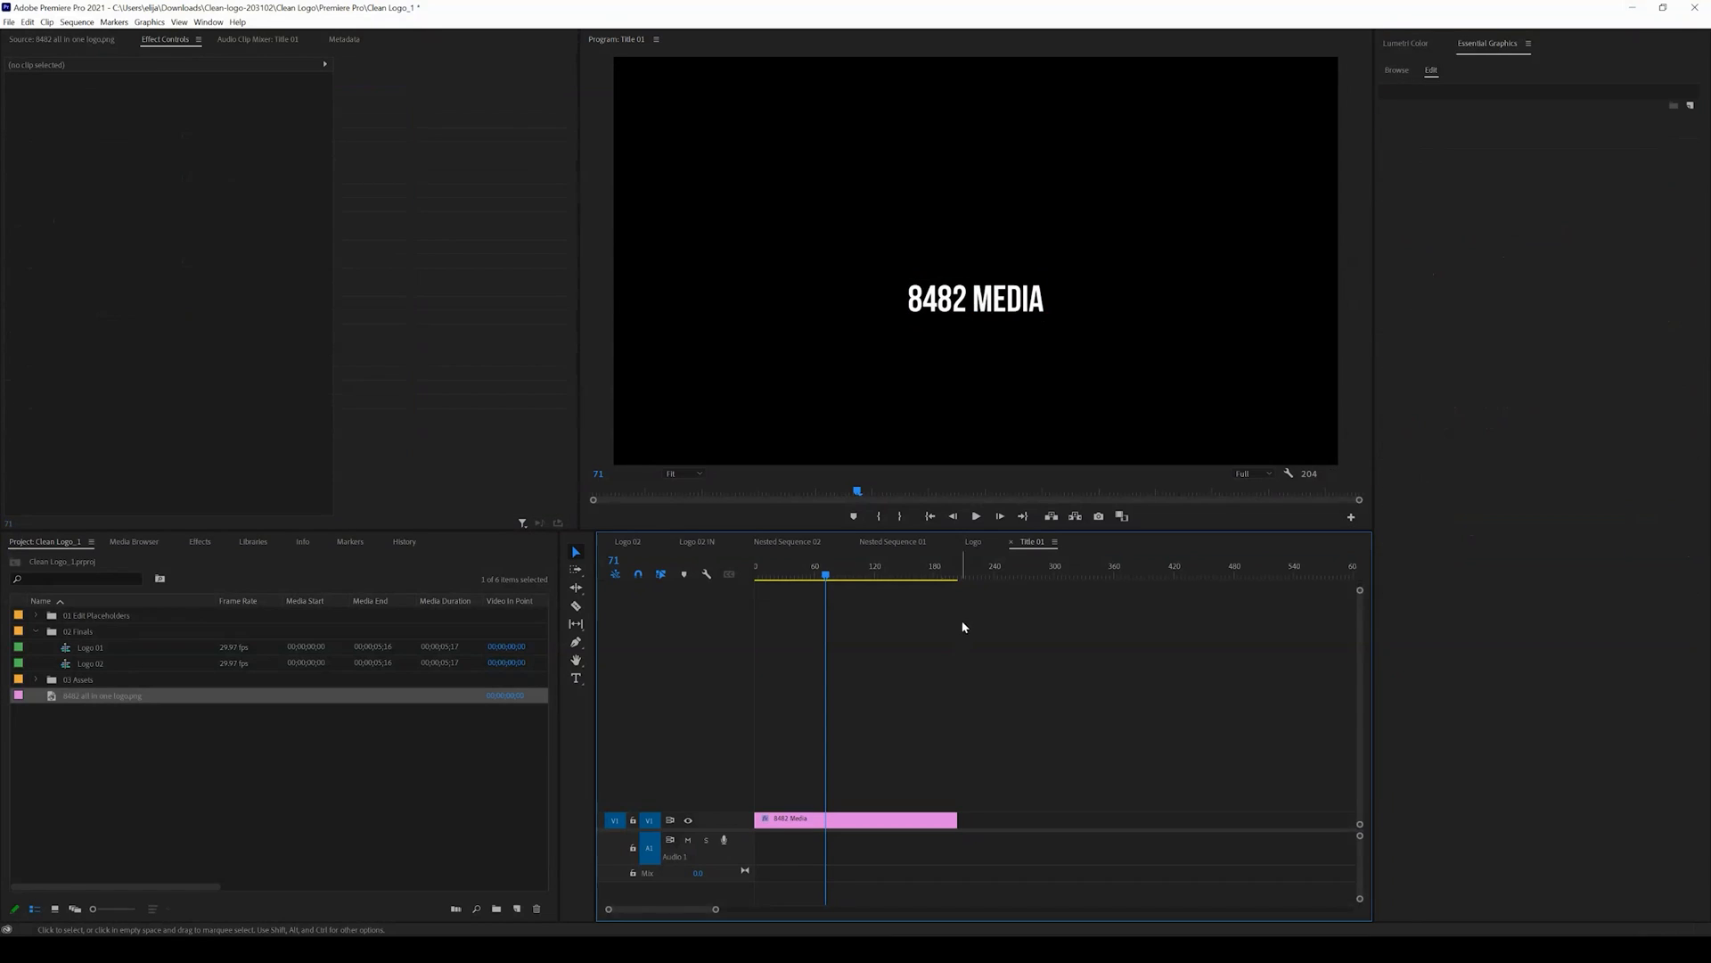
{"action": "left_click", "coordinate": [1013, 545]}
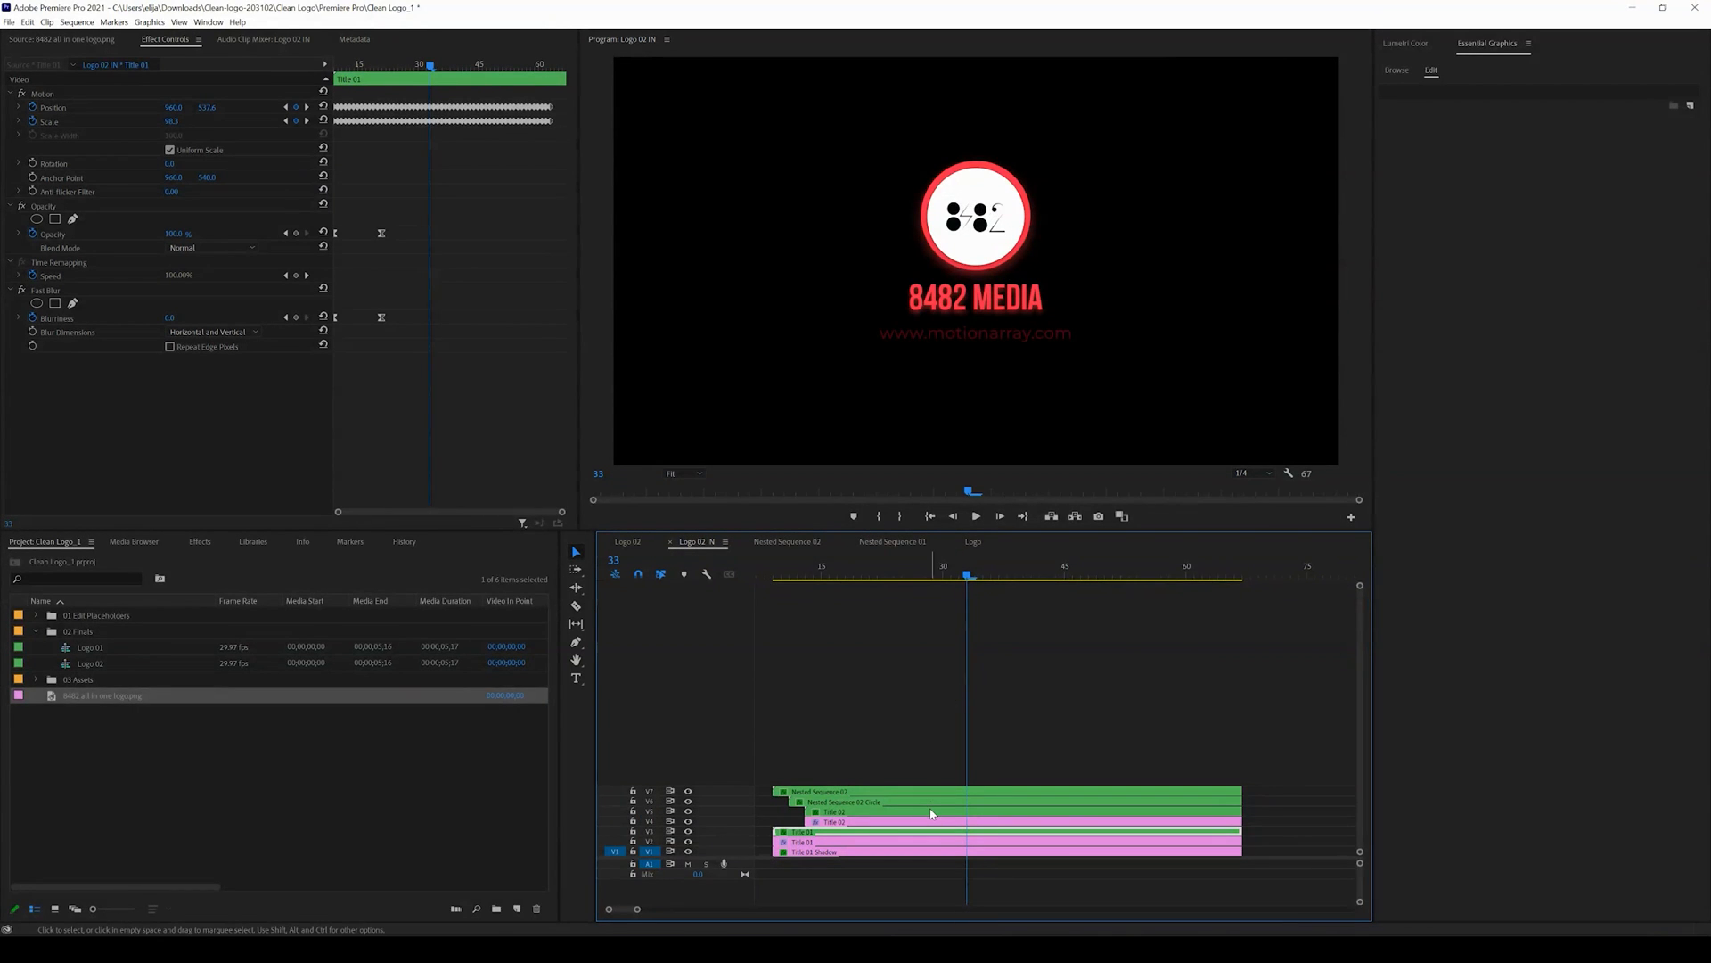
{"action": "left_click", "coordinate": [889, 813]}
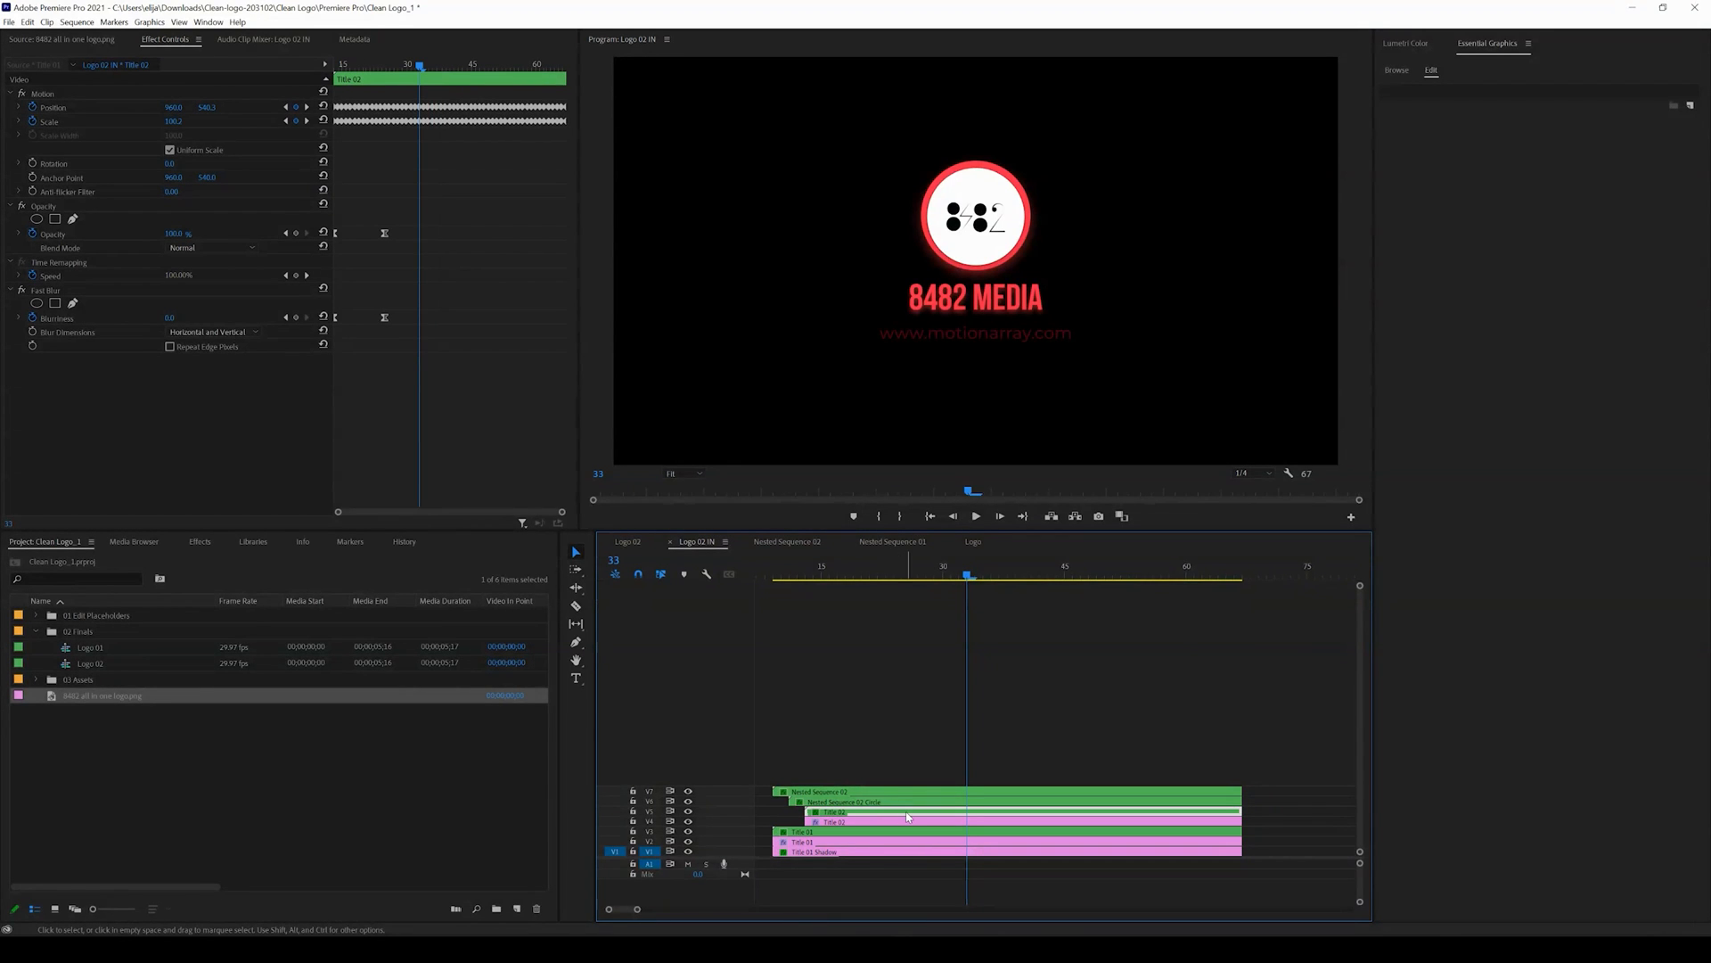
{"action": "double_click", "coordinate": [907, 816]}
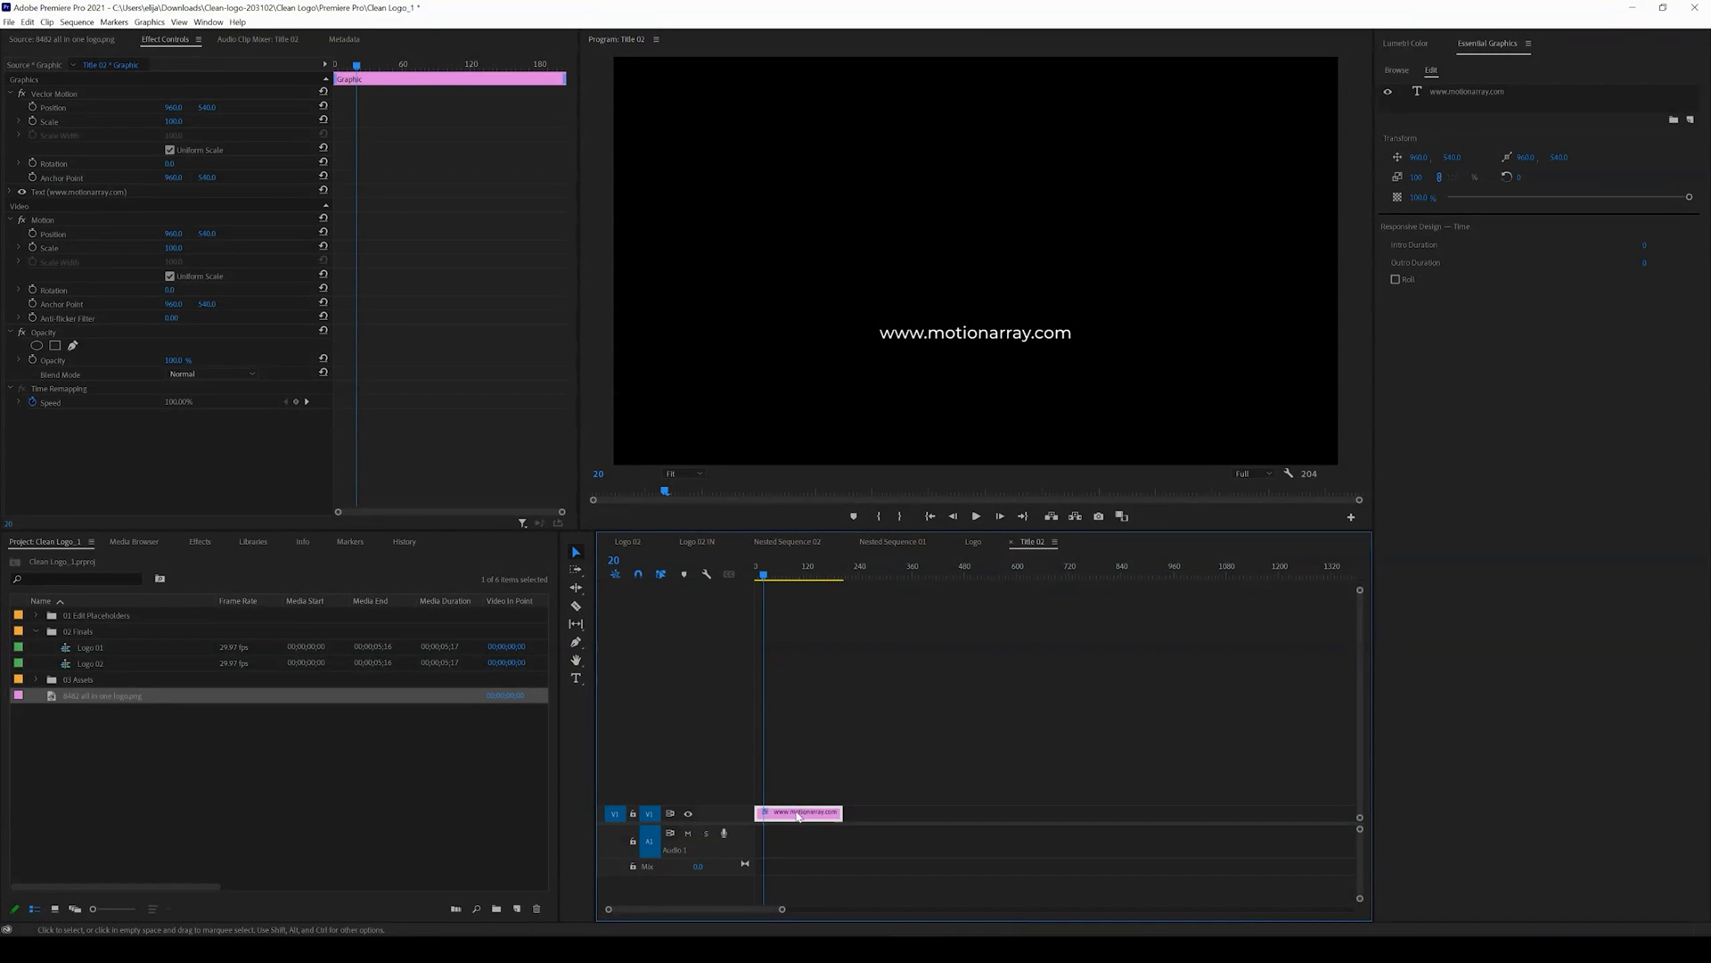
{"action": "double_click", "coordinate": [974, 337]}
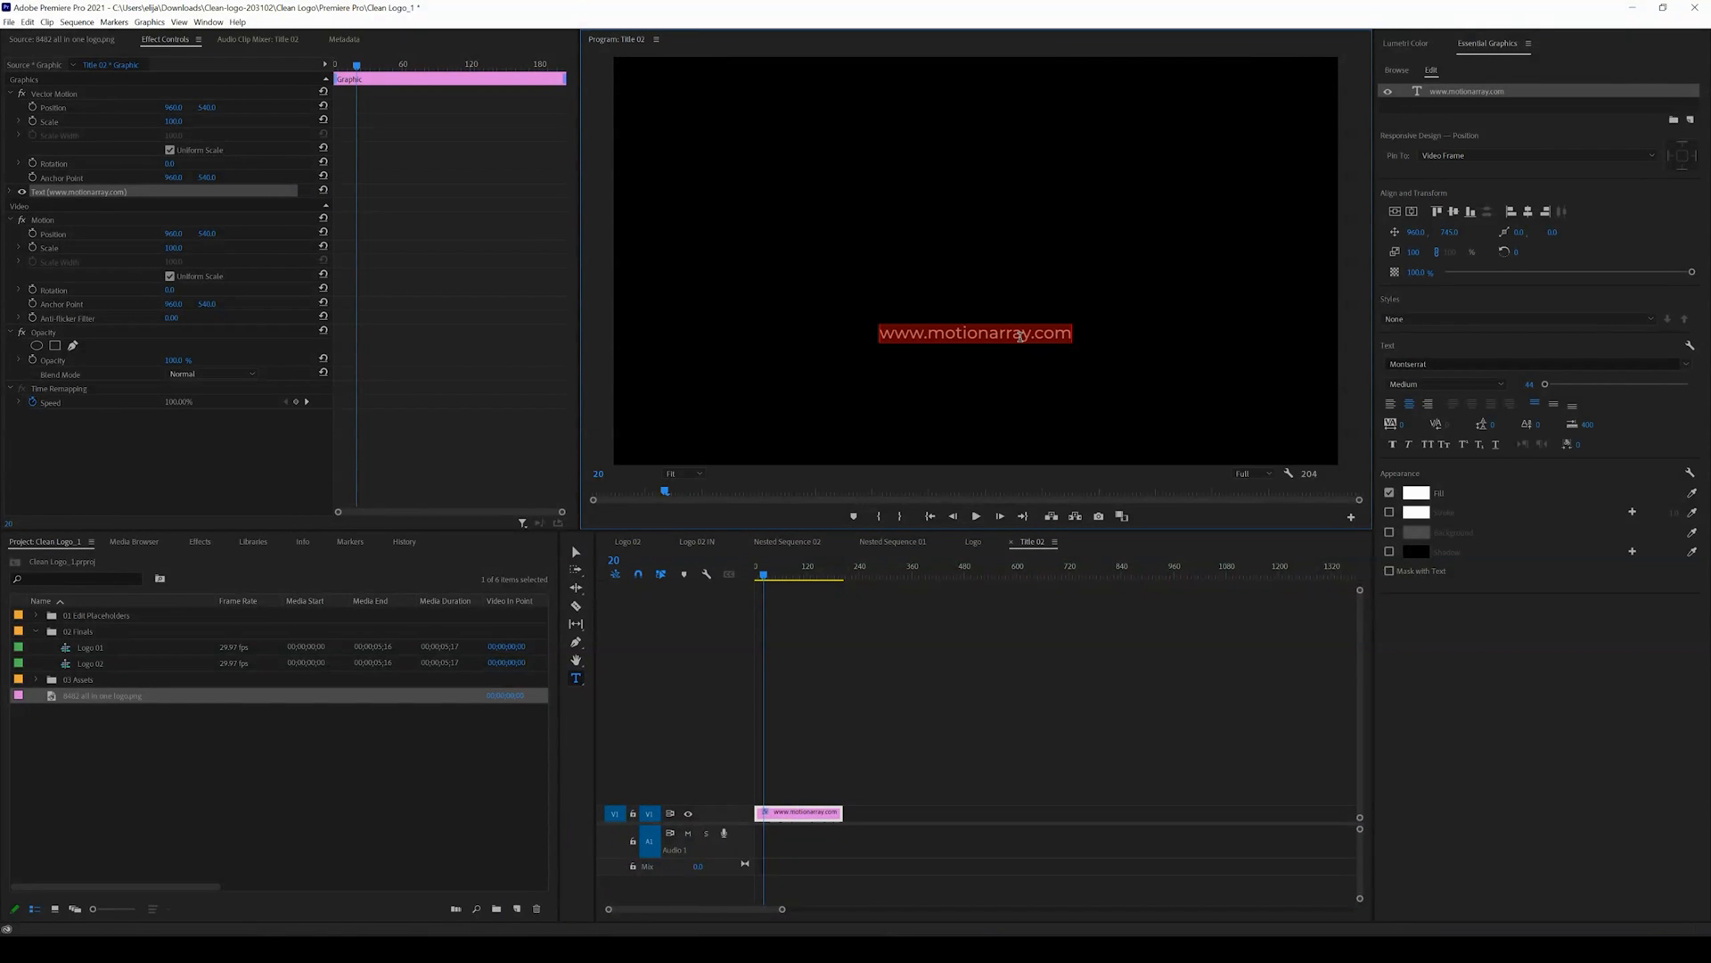
{"action": "type", "text": "www"}
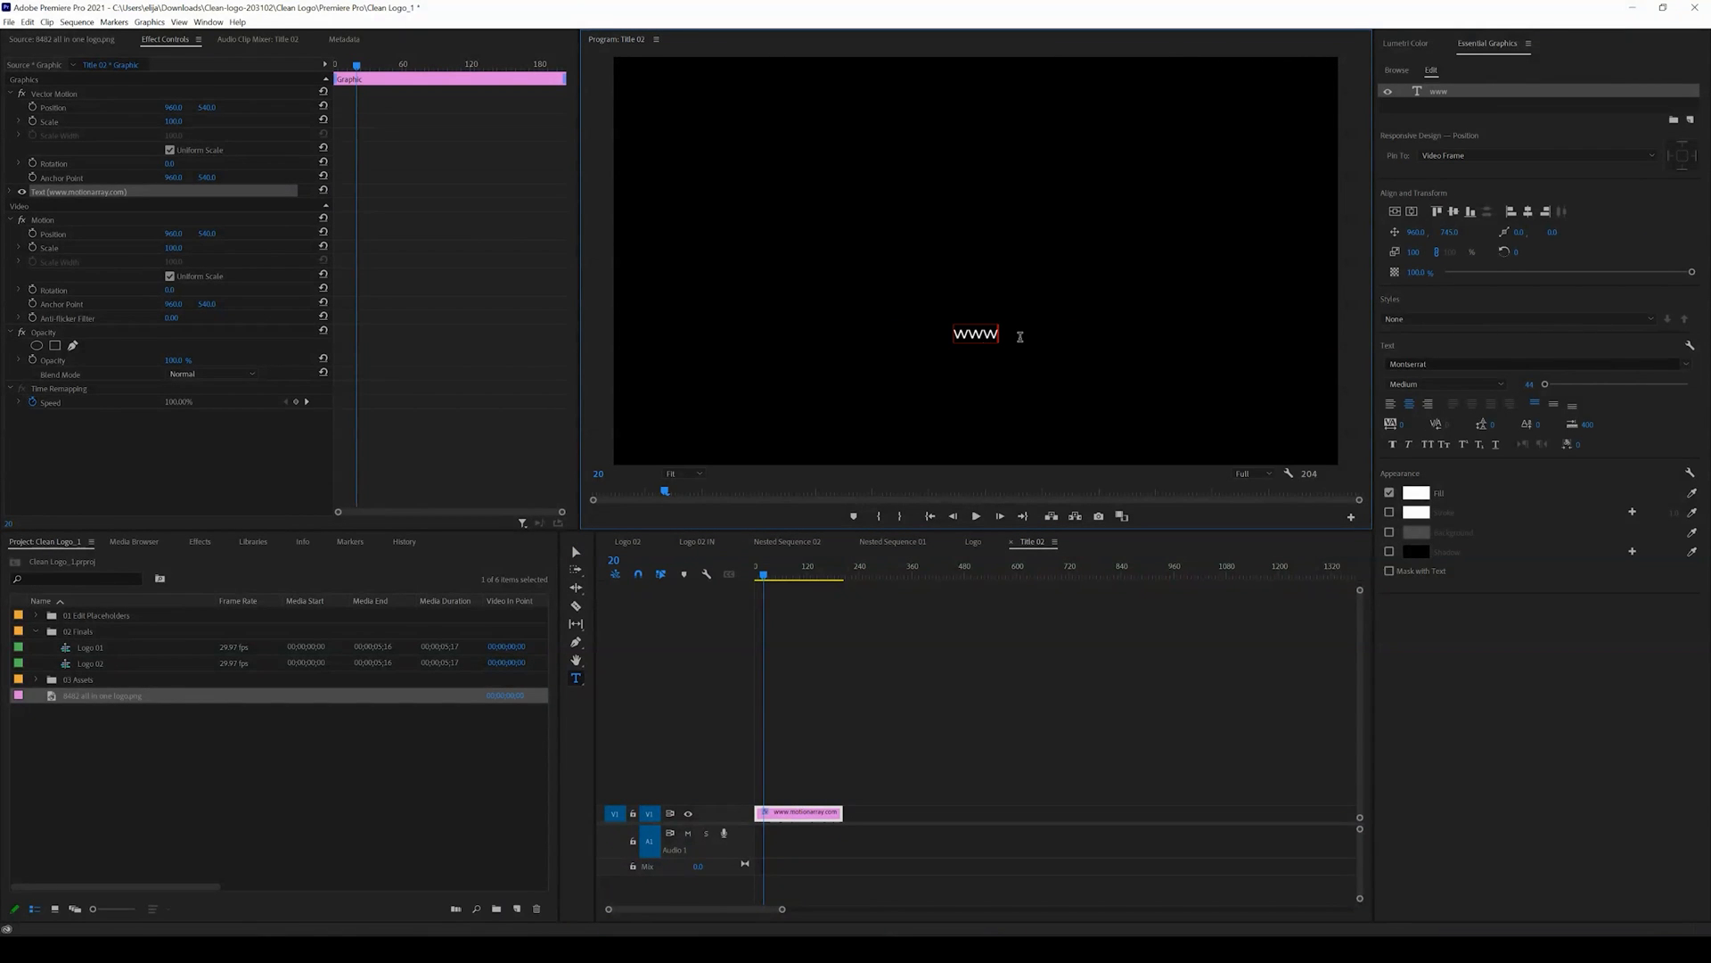
{"action": "type", "text": ".8482media.com"}
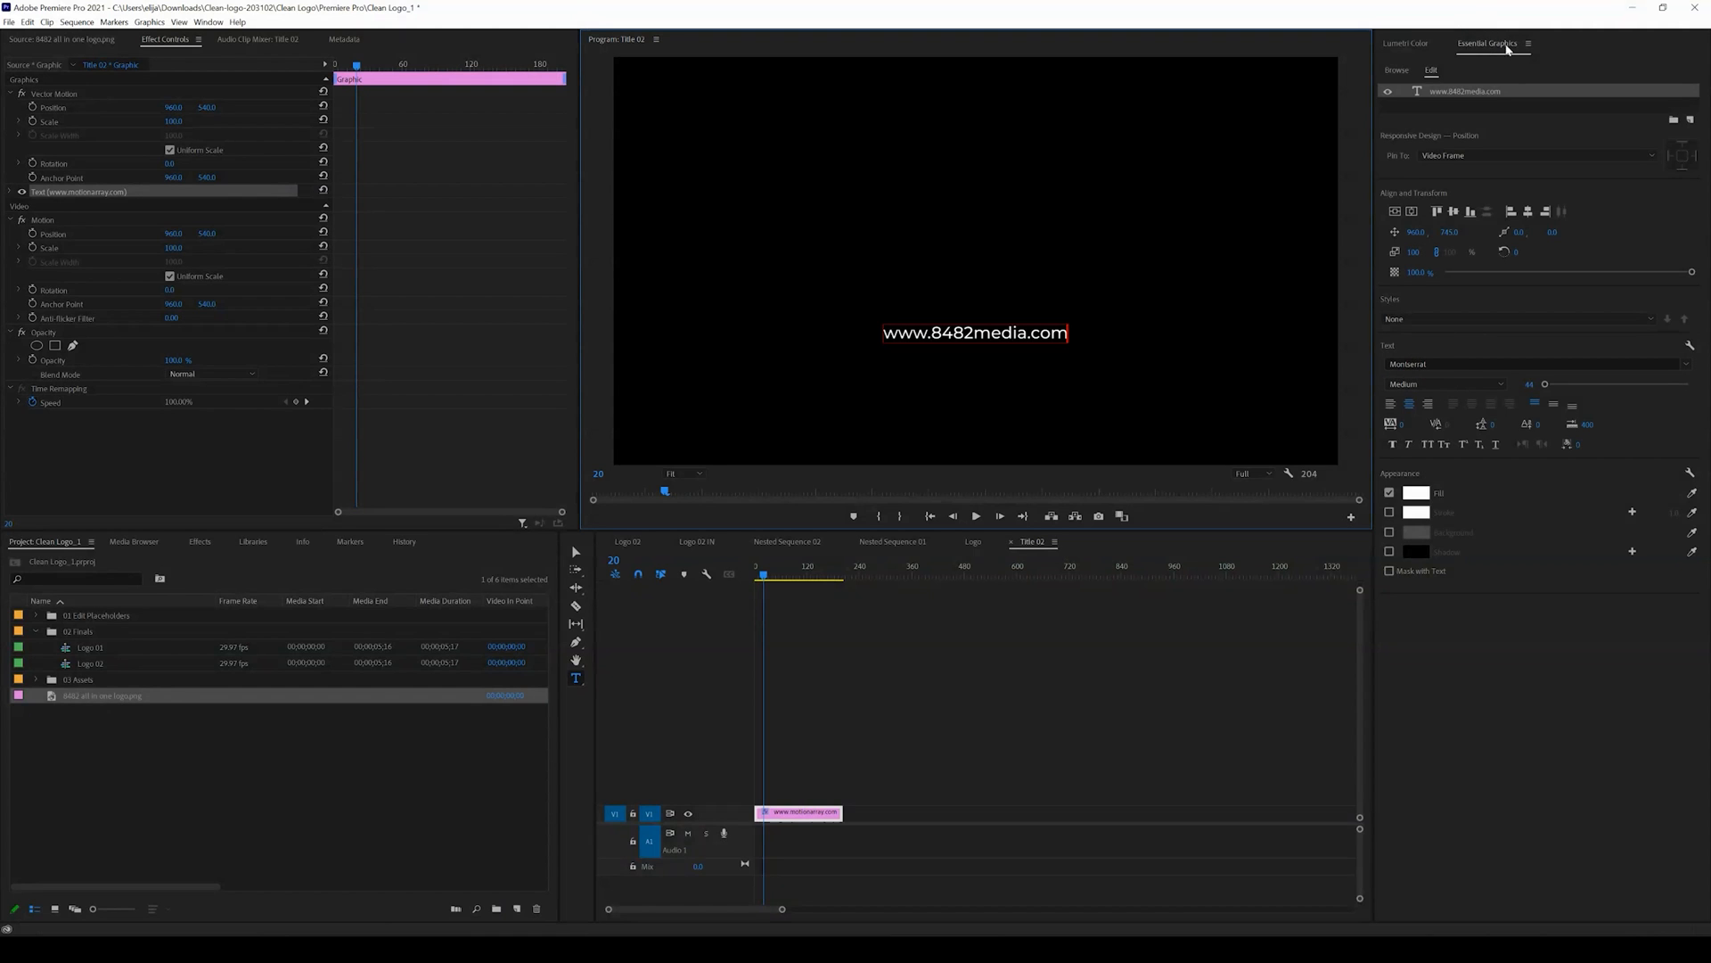
{"action": "left_click", "coordinate": [1451, 95]}
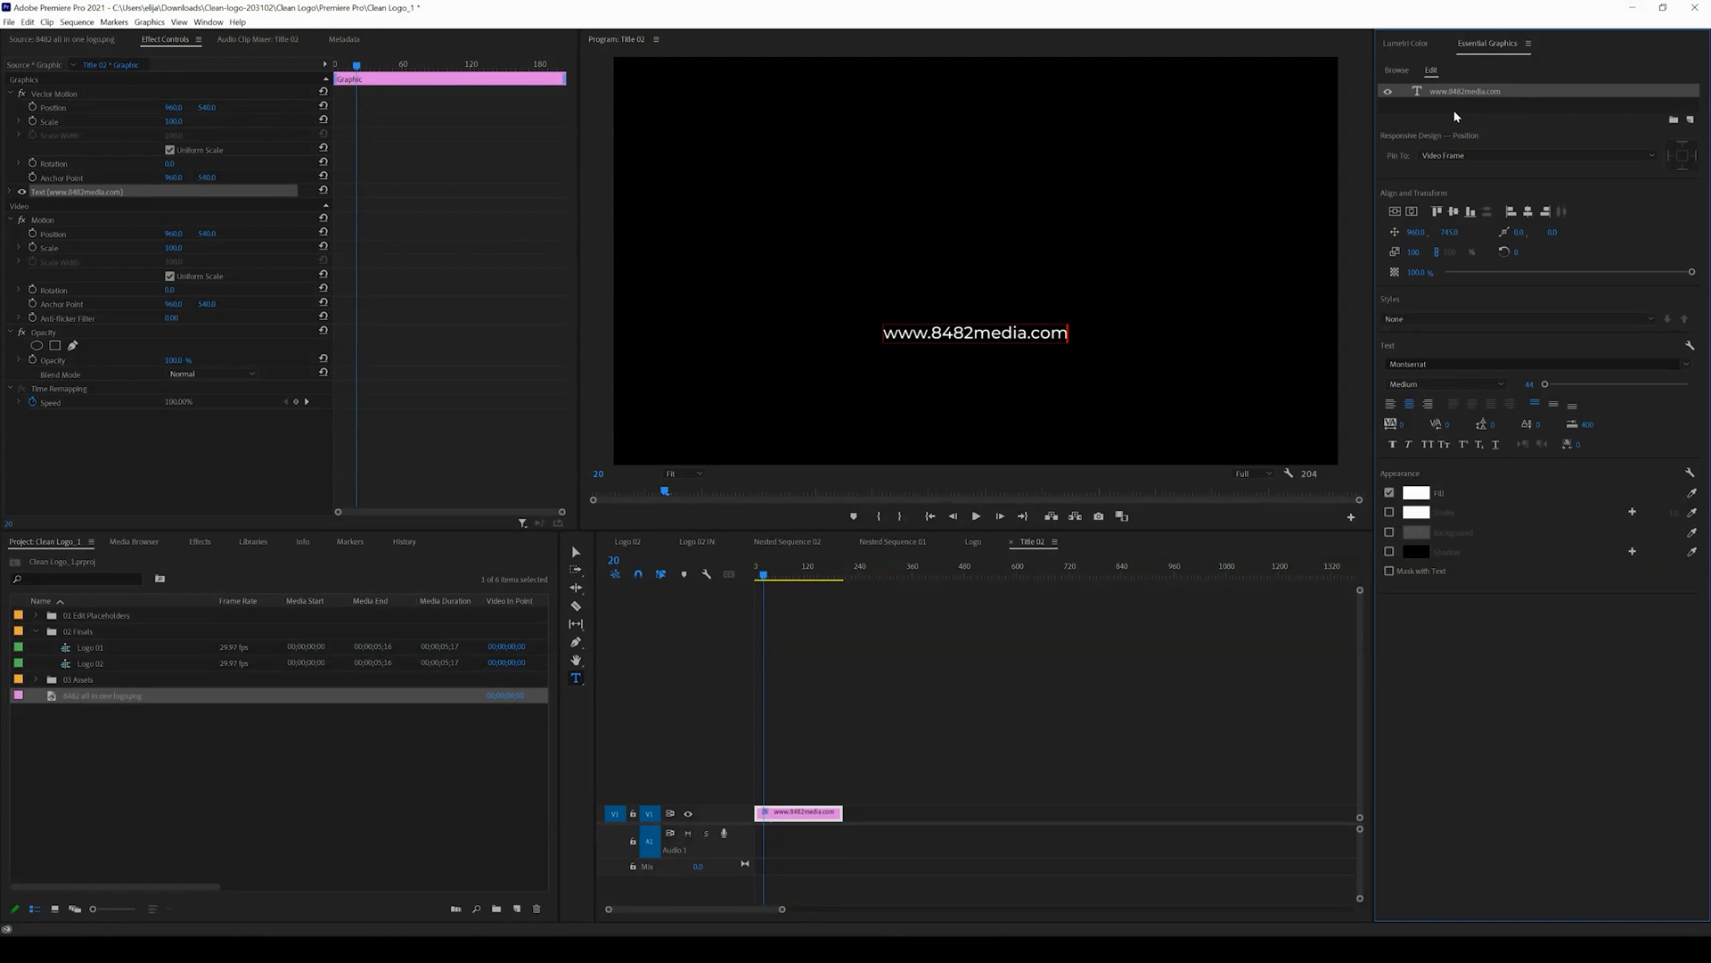
{"action": "left_click", "coordinate": [1453, 110]}
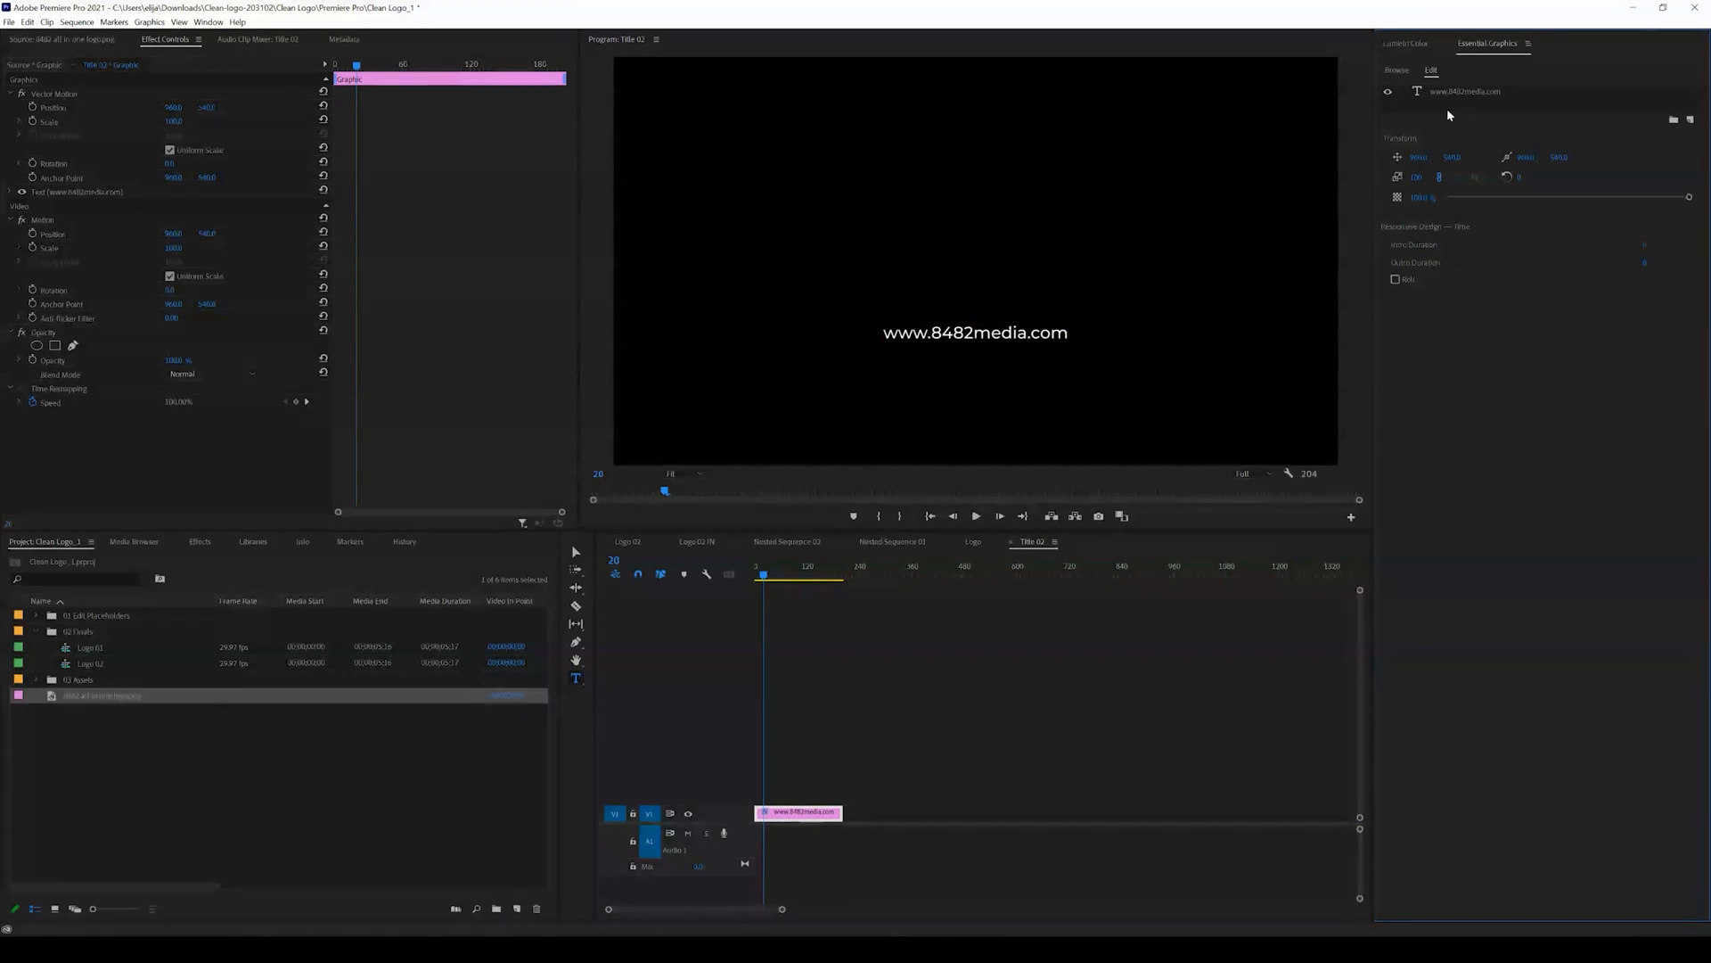
{"action": "left_click", "coordinate": [575, 552]}
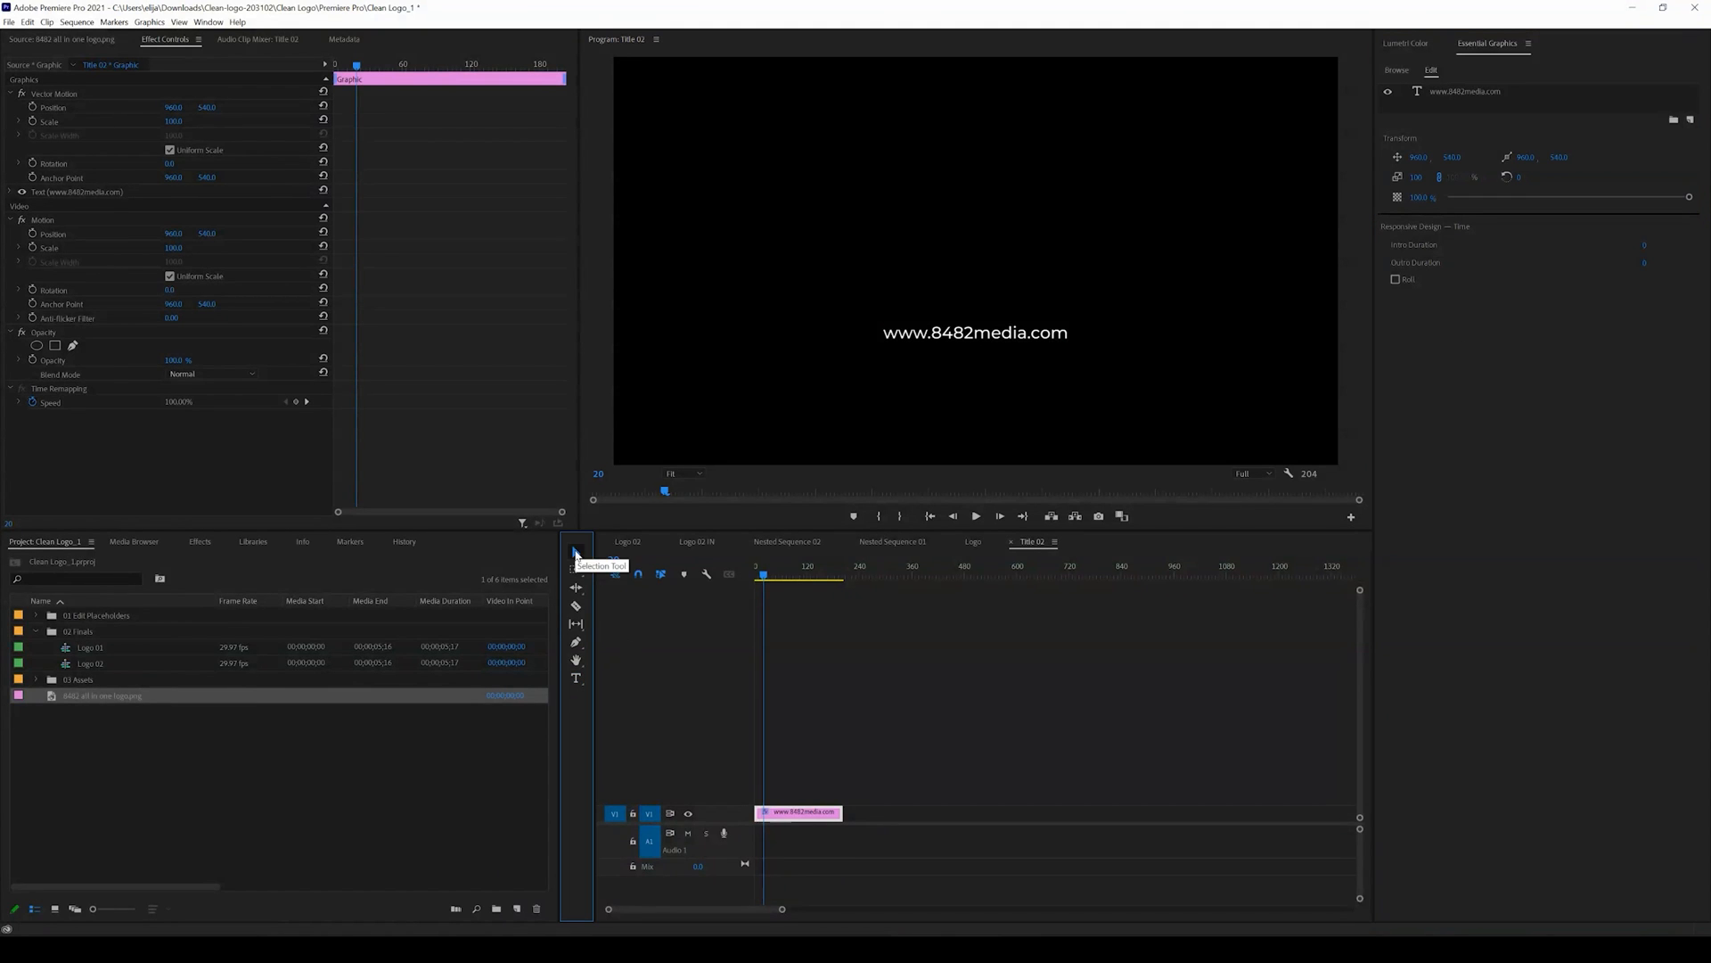
{"action": "left_click", "coordinate": [934, 340]}
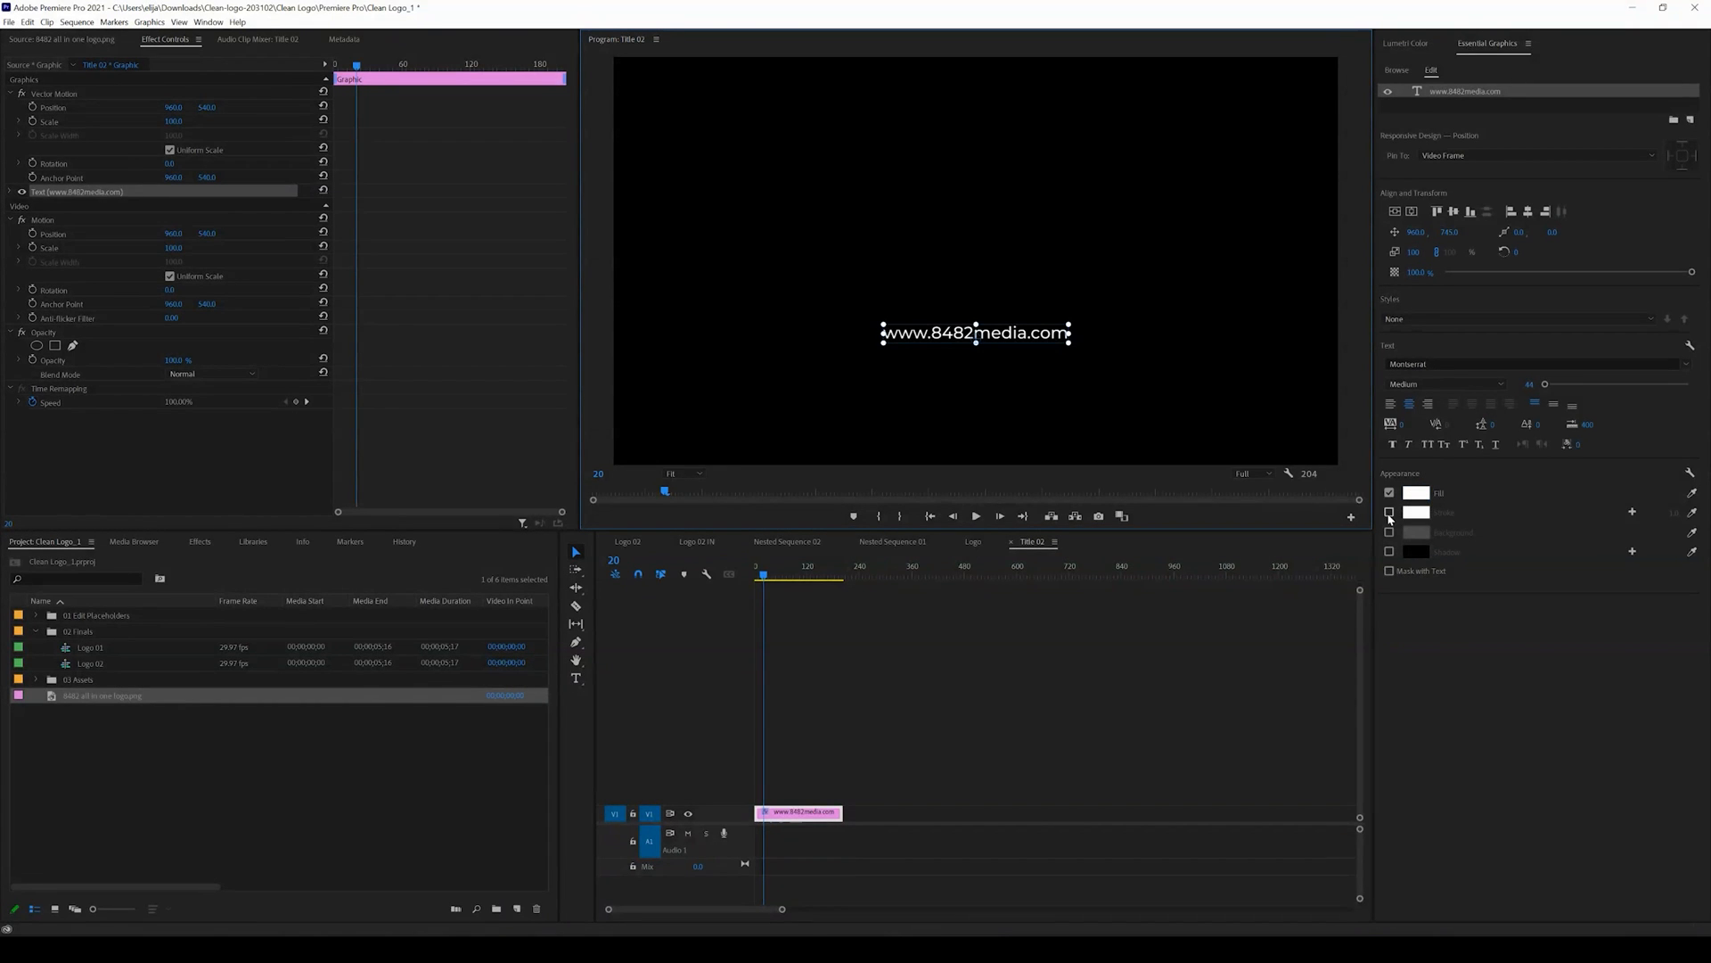
{"action": "left_click", "coordinate": [976, 683]}
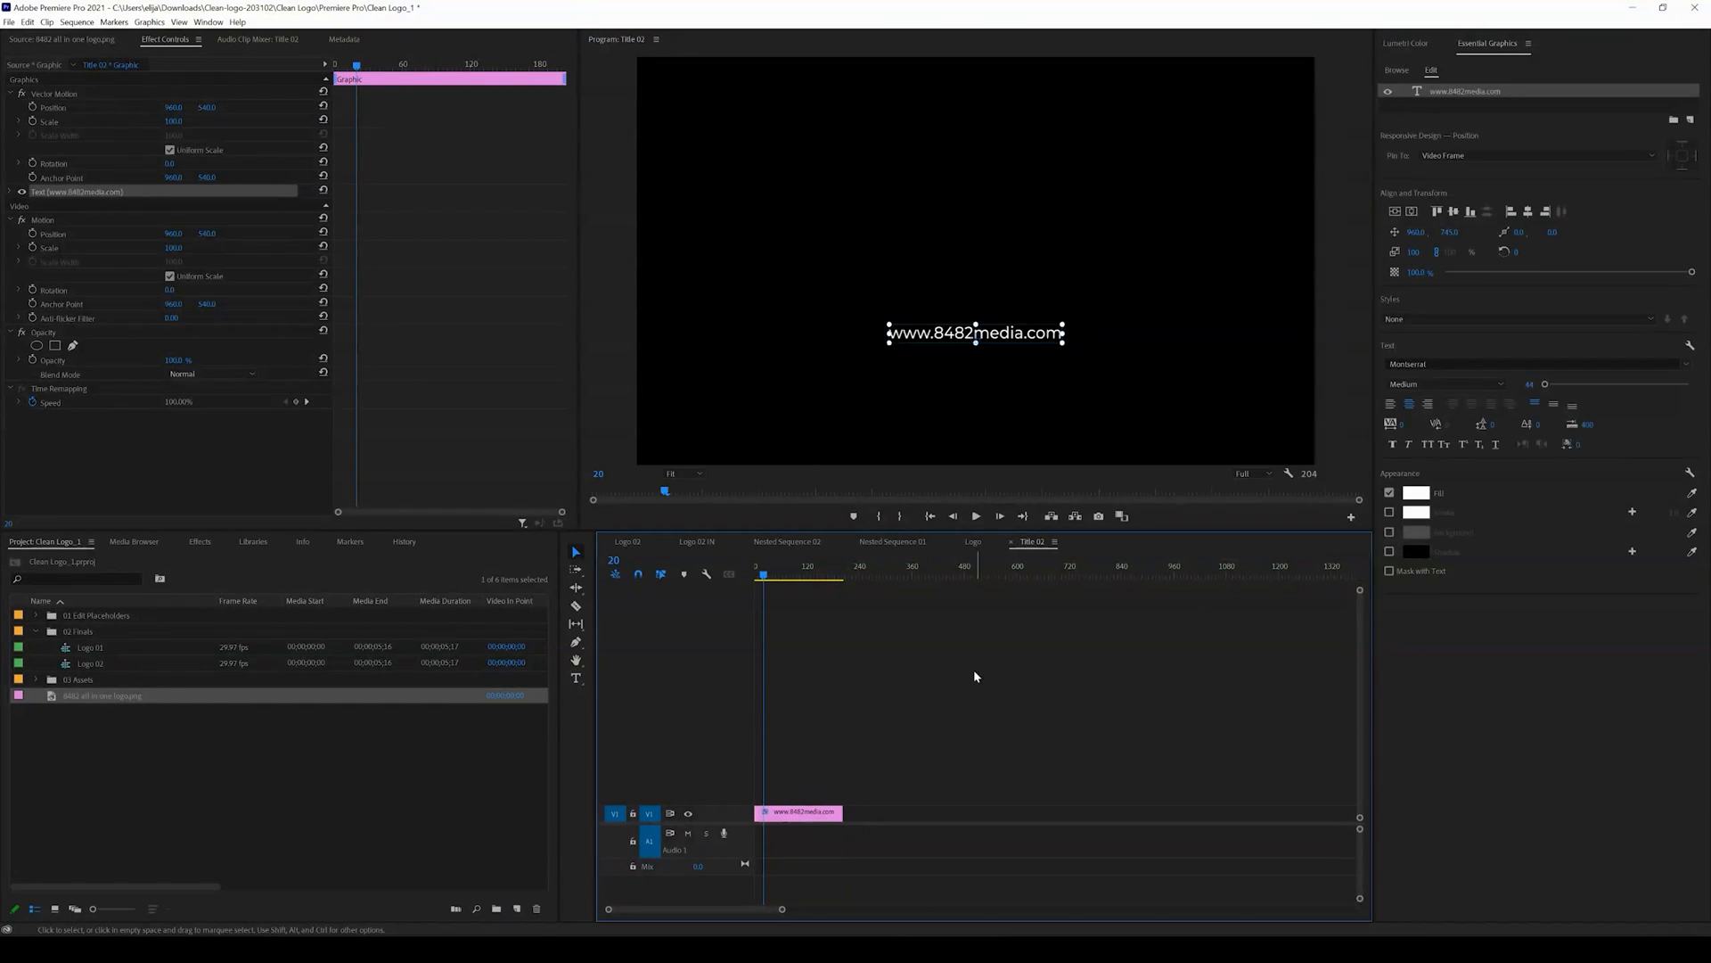
{"action": "left_click", "coordinate": [1013, 542]}
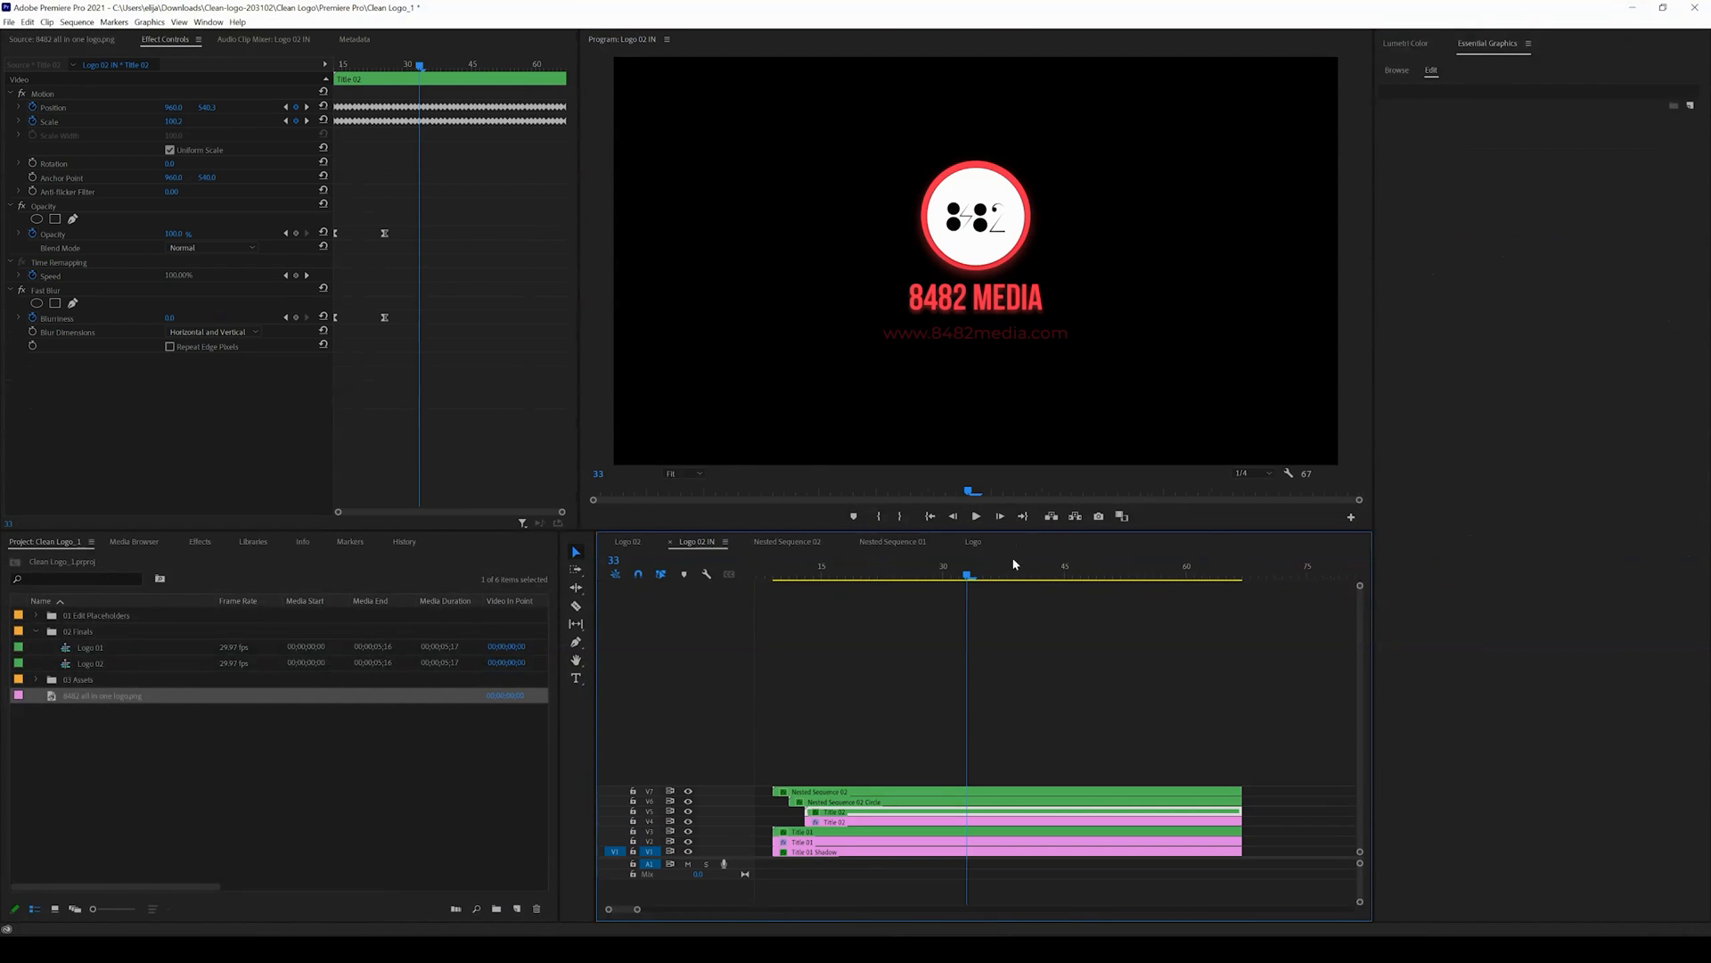
{"action": "left_click_drag", "start_coordinate": [970, 580], "coordinate": [1040, 578]}
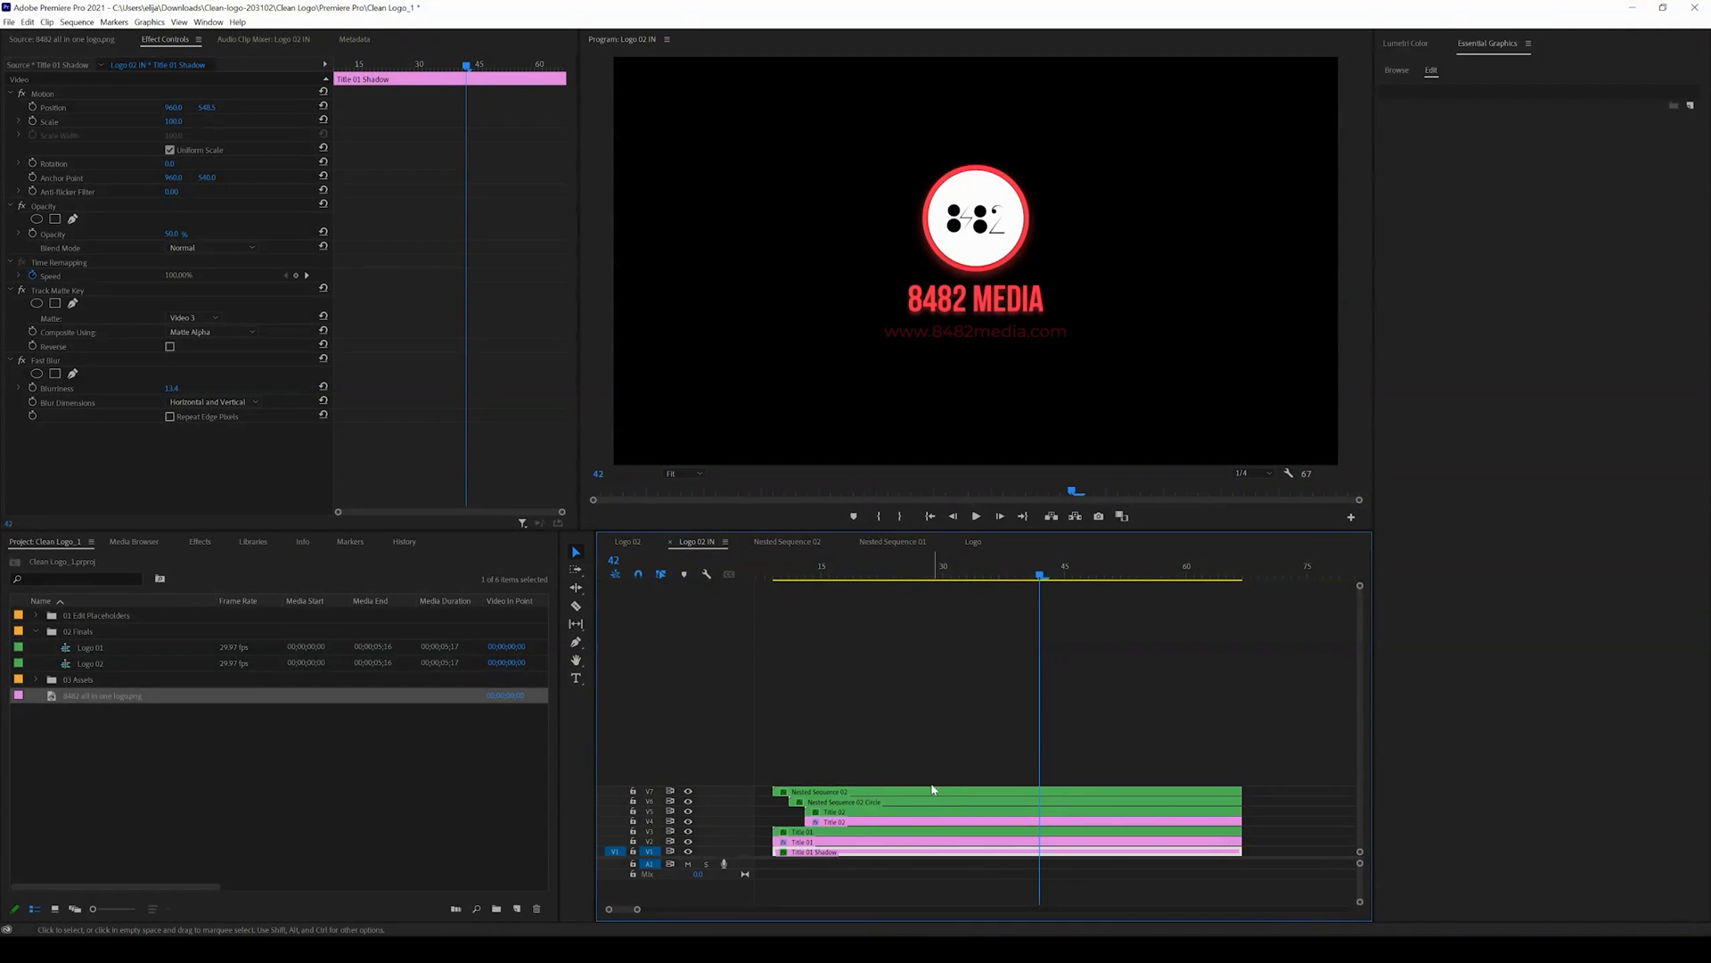
{"action": "left_click", "coordinate": [845, 841]}
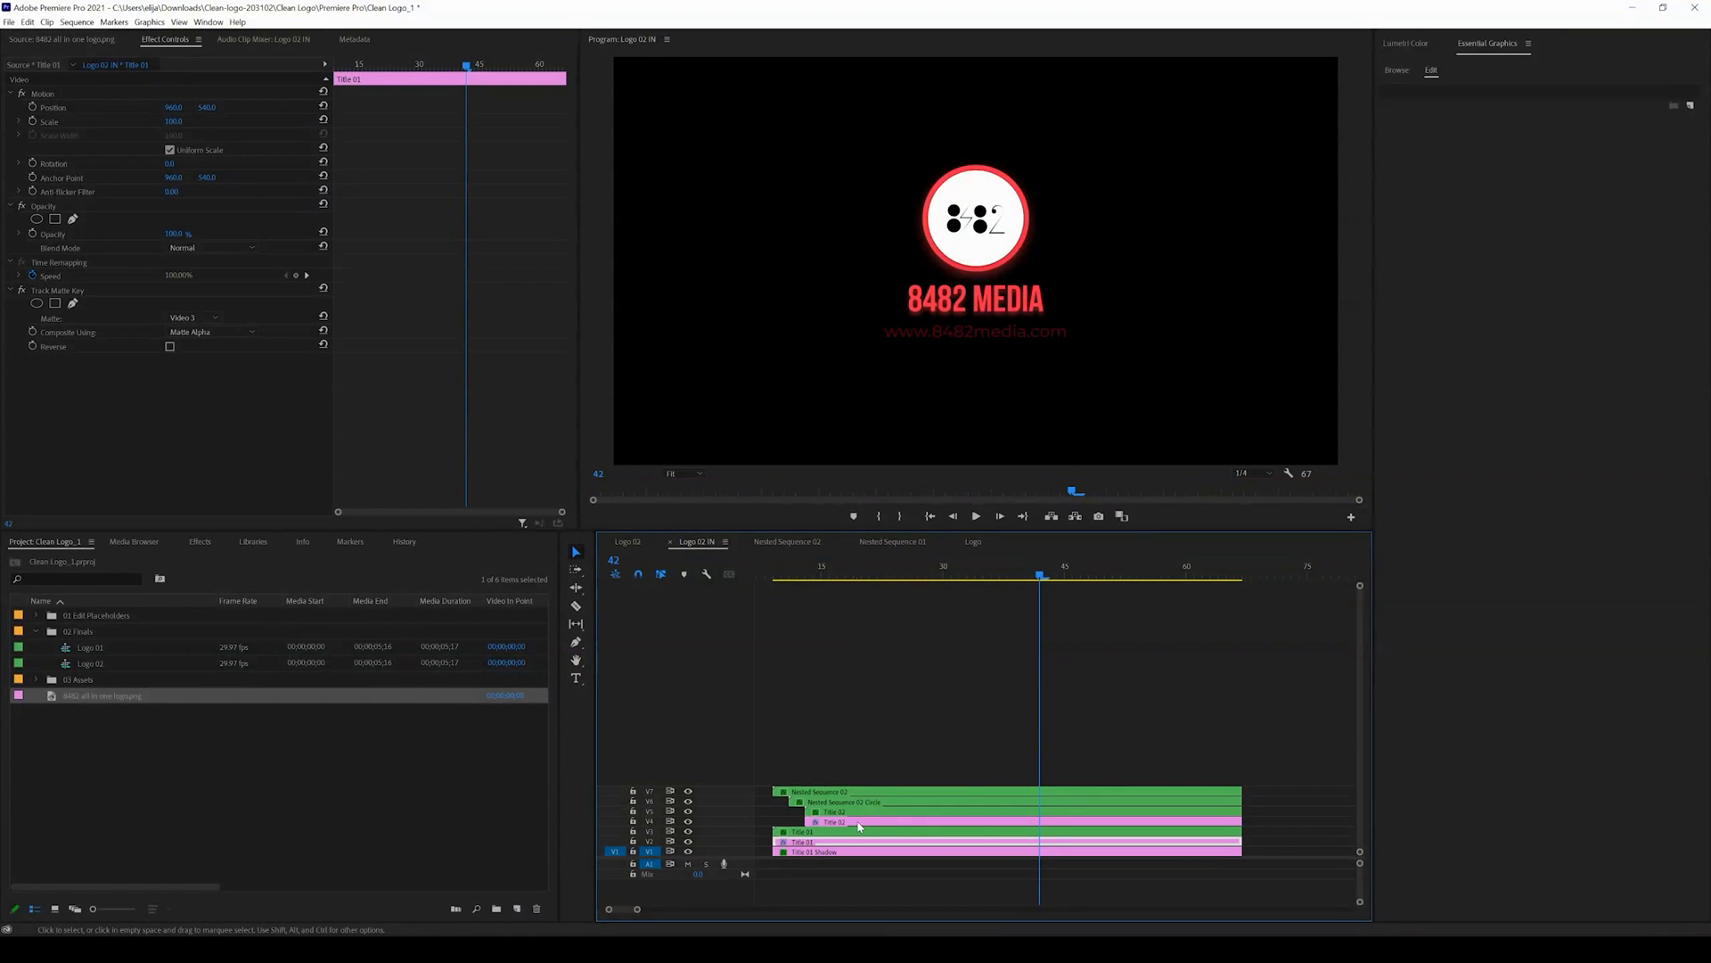
{"action": "double_click", "coordinate": [863, 820]}
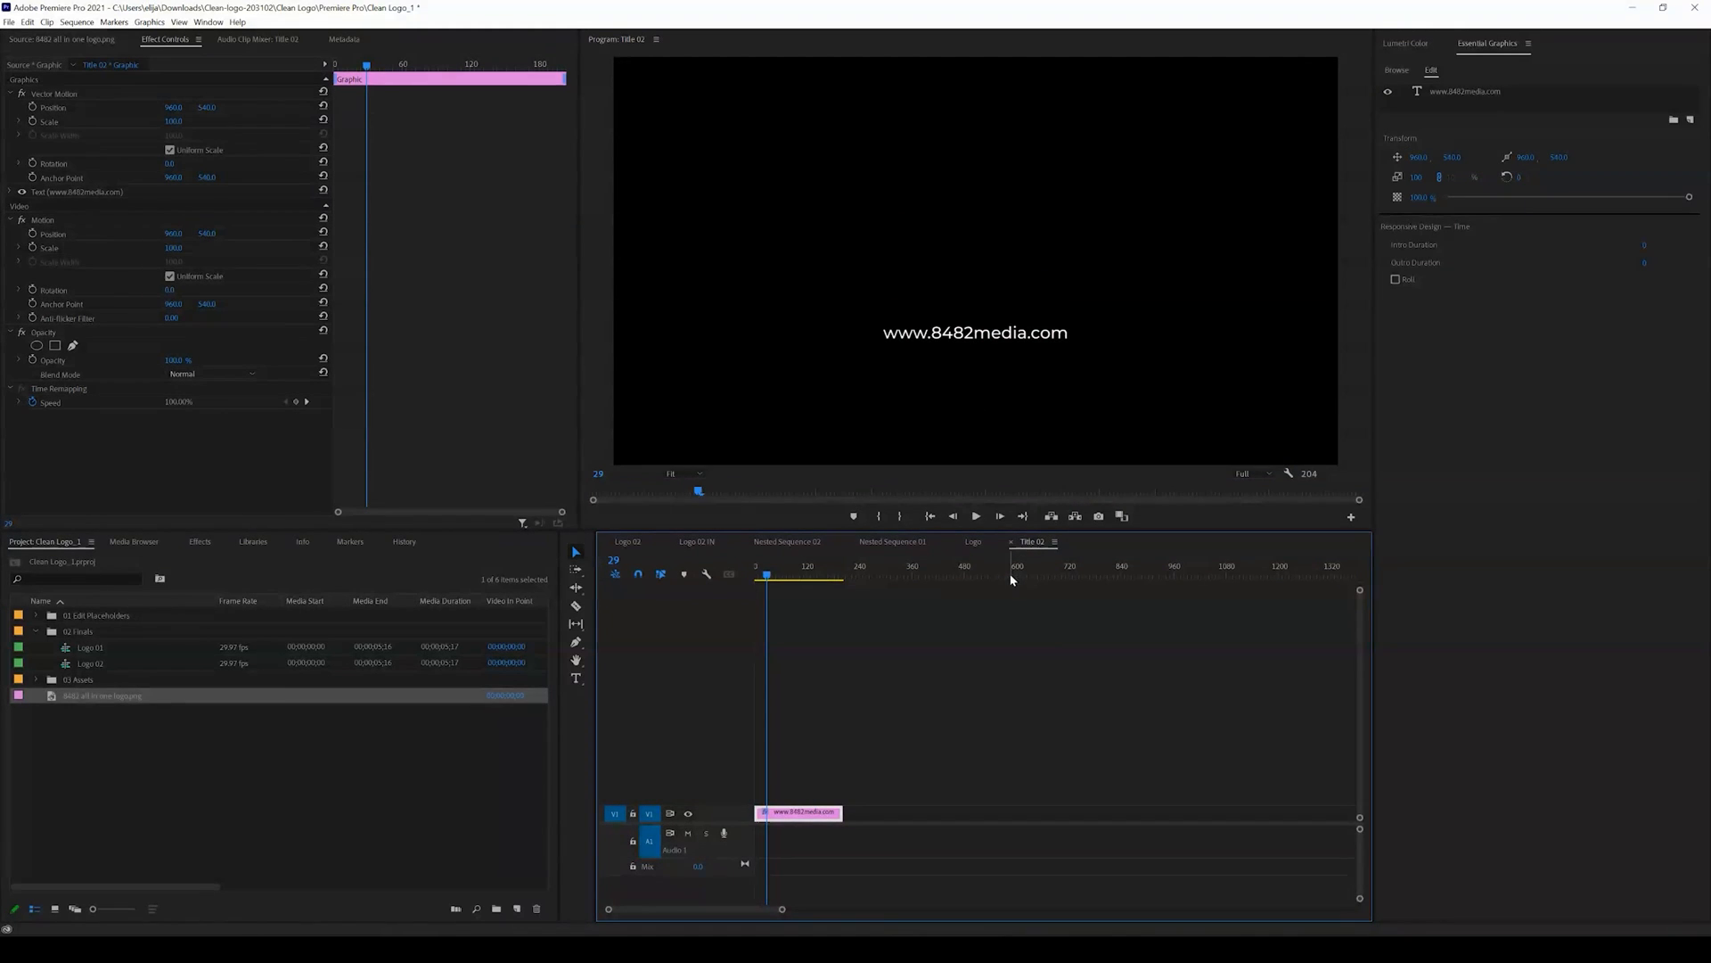
{"action": "left_click", "coordinate": [1013, 544]}
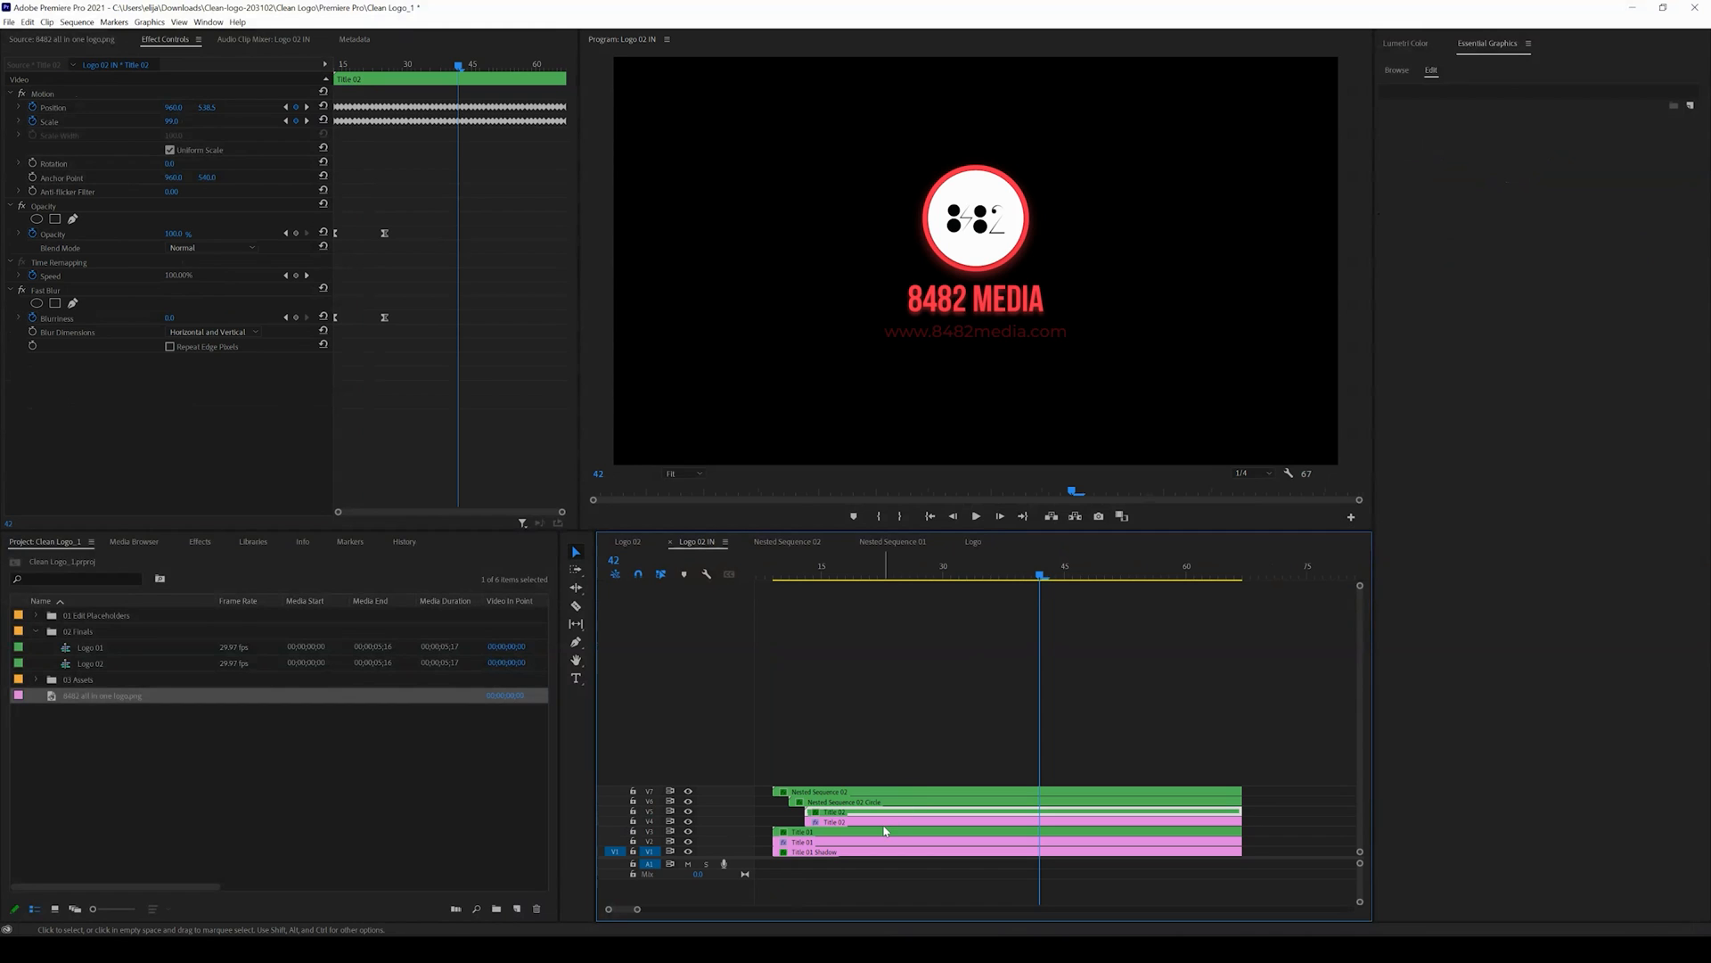
Change the Title 02 color matte that fills the web address in Logo 02 IN to bright yellow.
{"action": "left_click", "coordinate": [886, 821]}
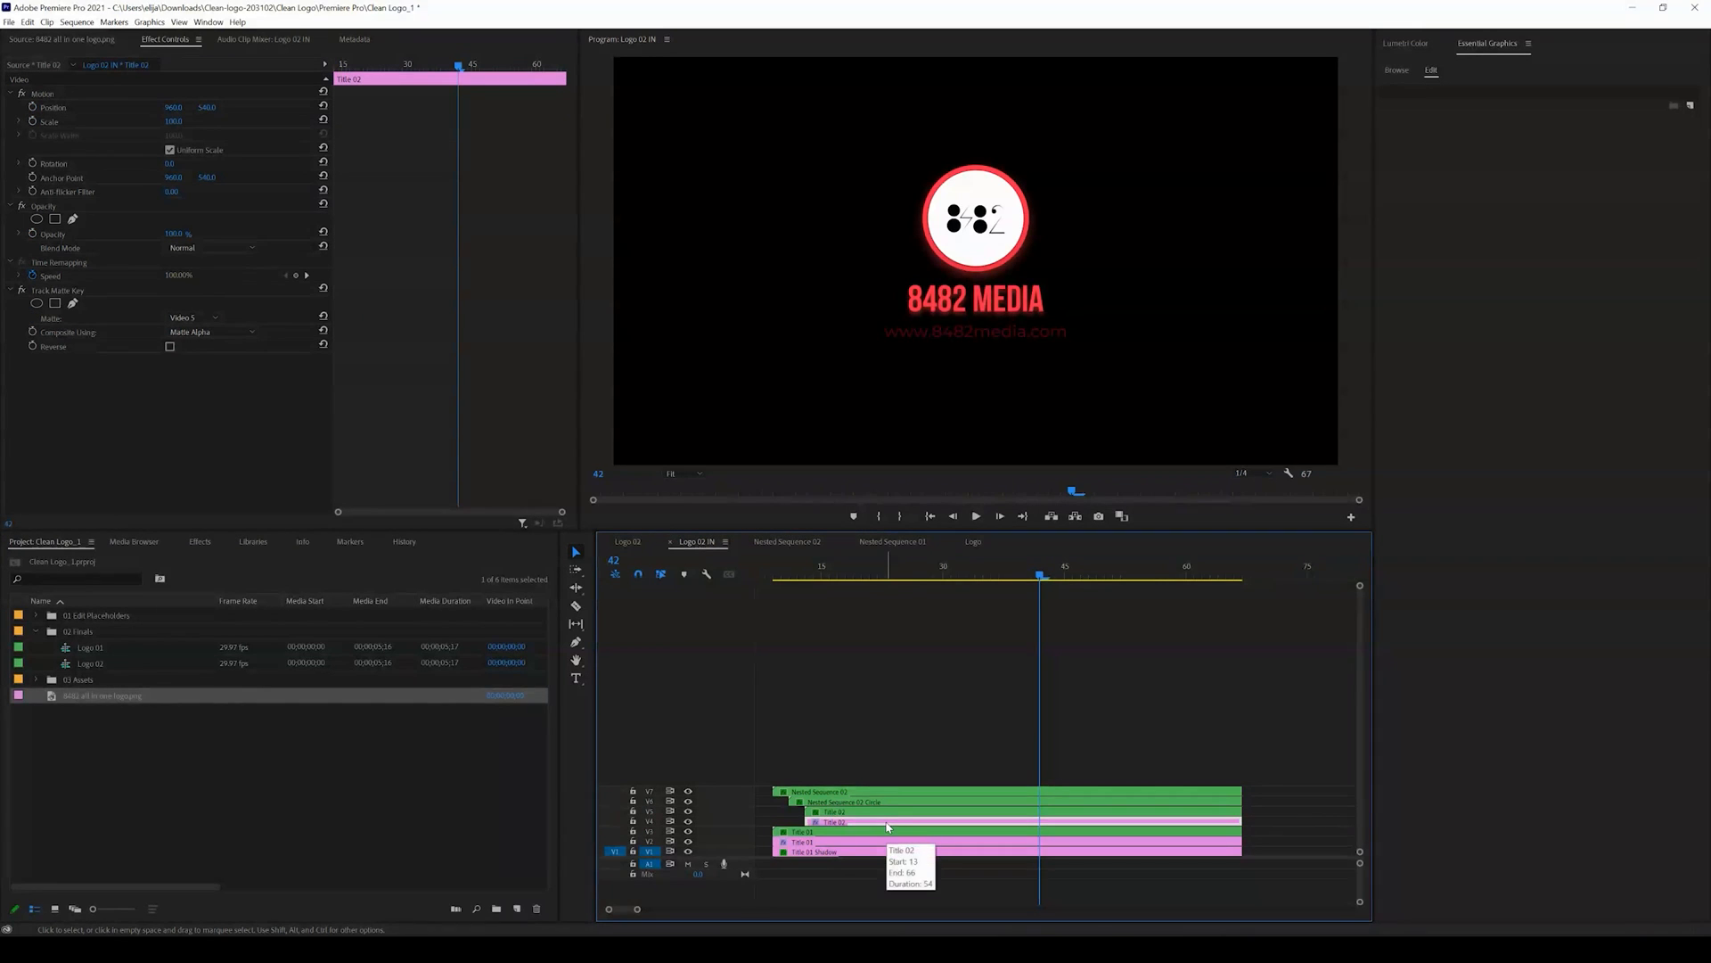
{"action": "double_click", "coordinate": [887, 826]}
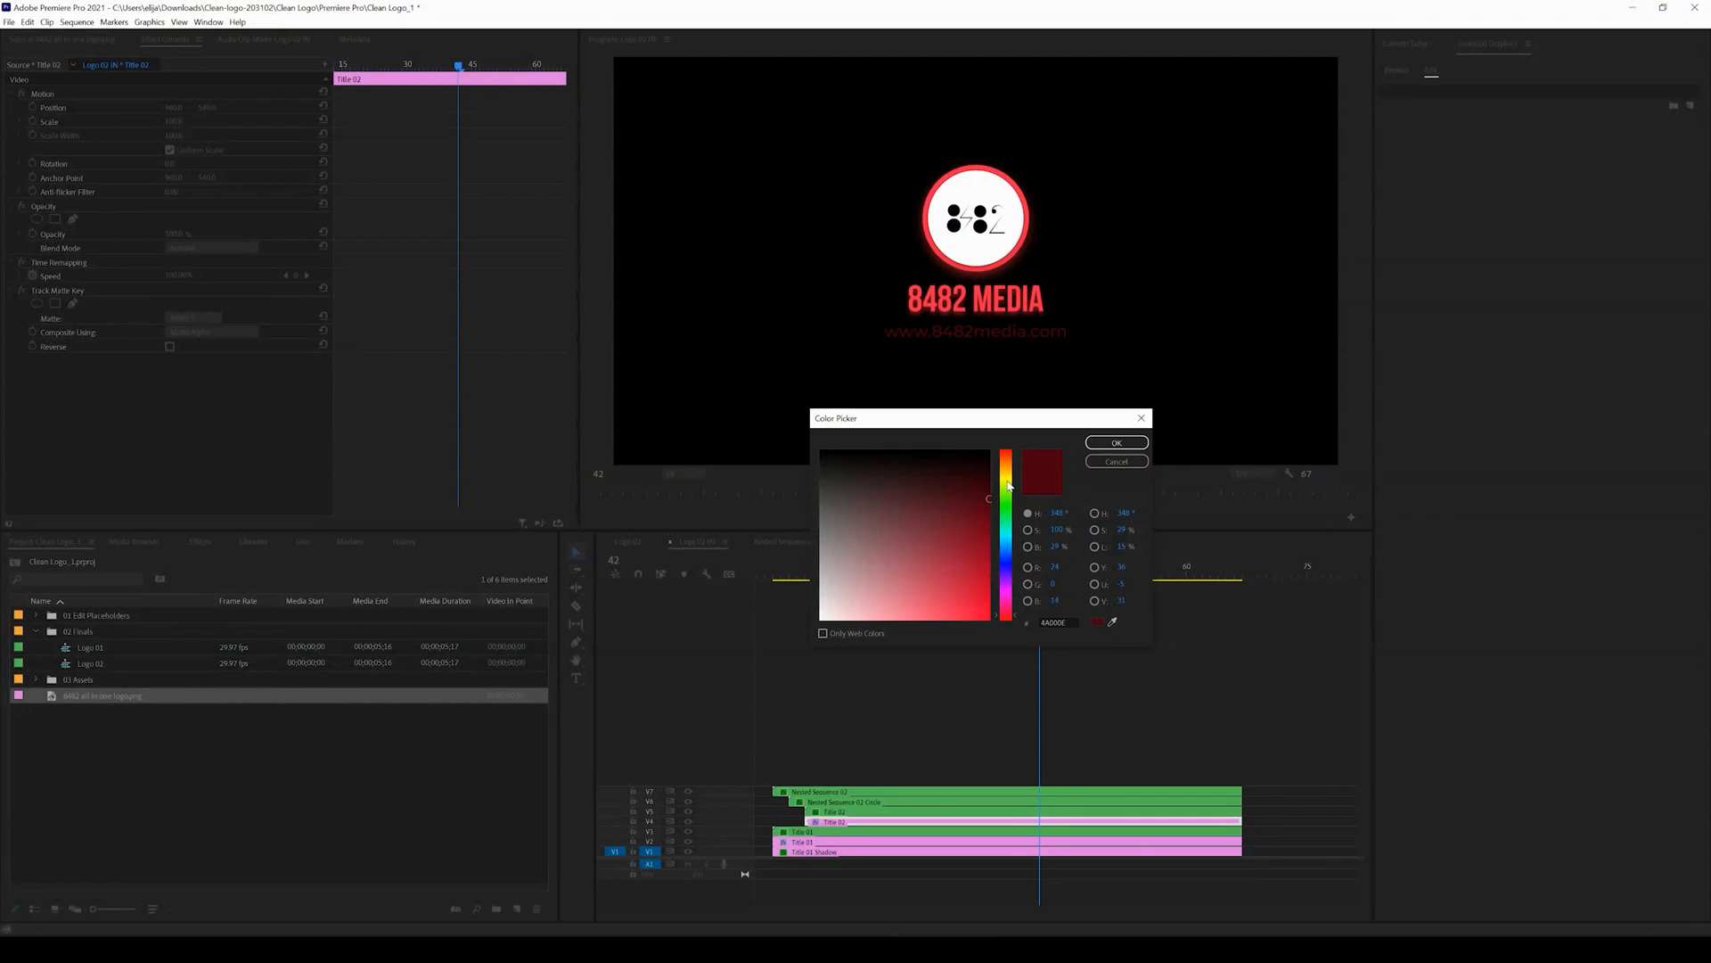
{"action": "left_click", "coordinate": [1009, 486]}
{"action": "left_click_drag", "start_coordinate": [968, 589], "coordinate": [1004, 646]}
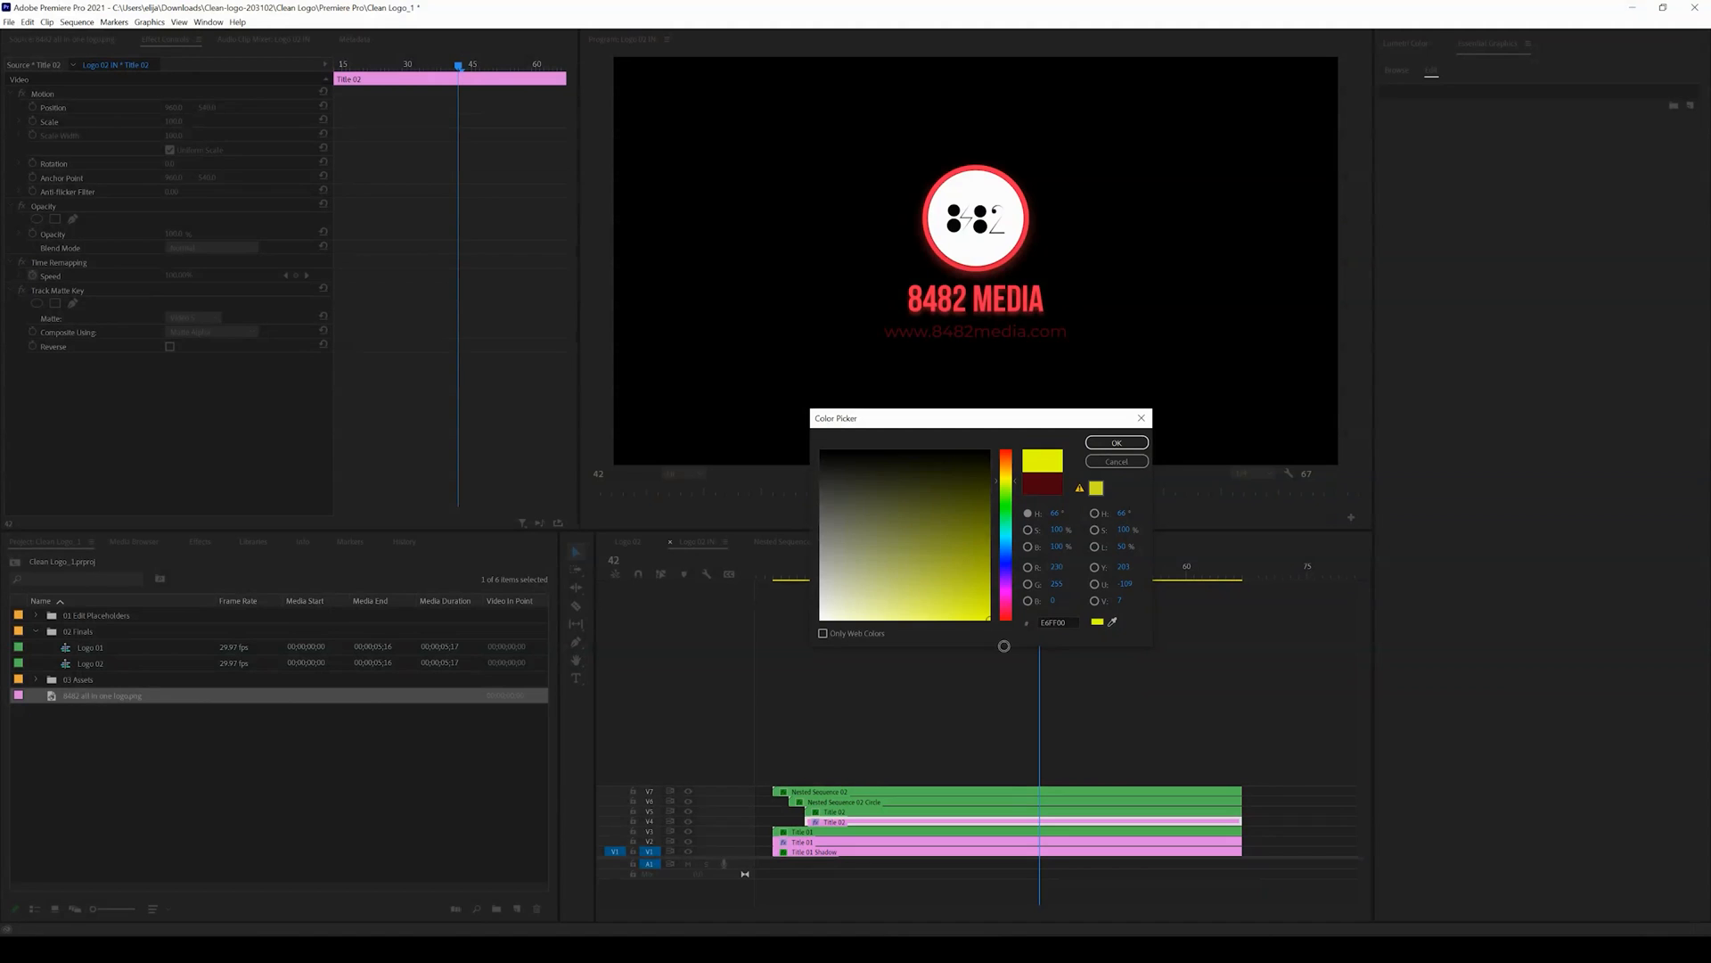
{"action": "left_click", "coordinate": [1111, 441]}
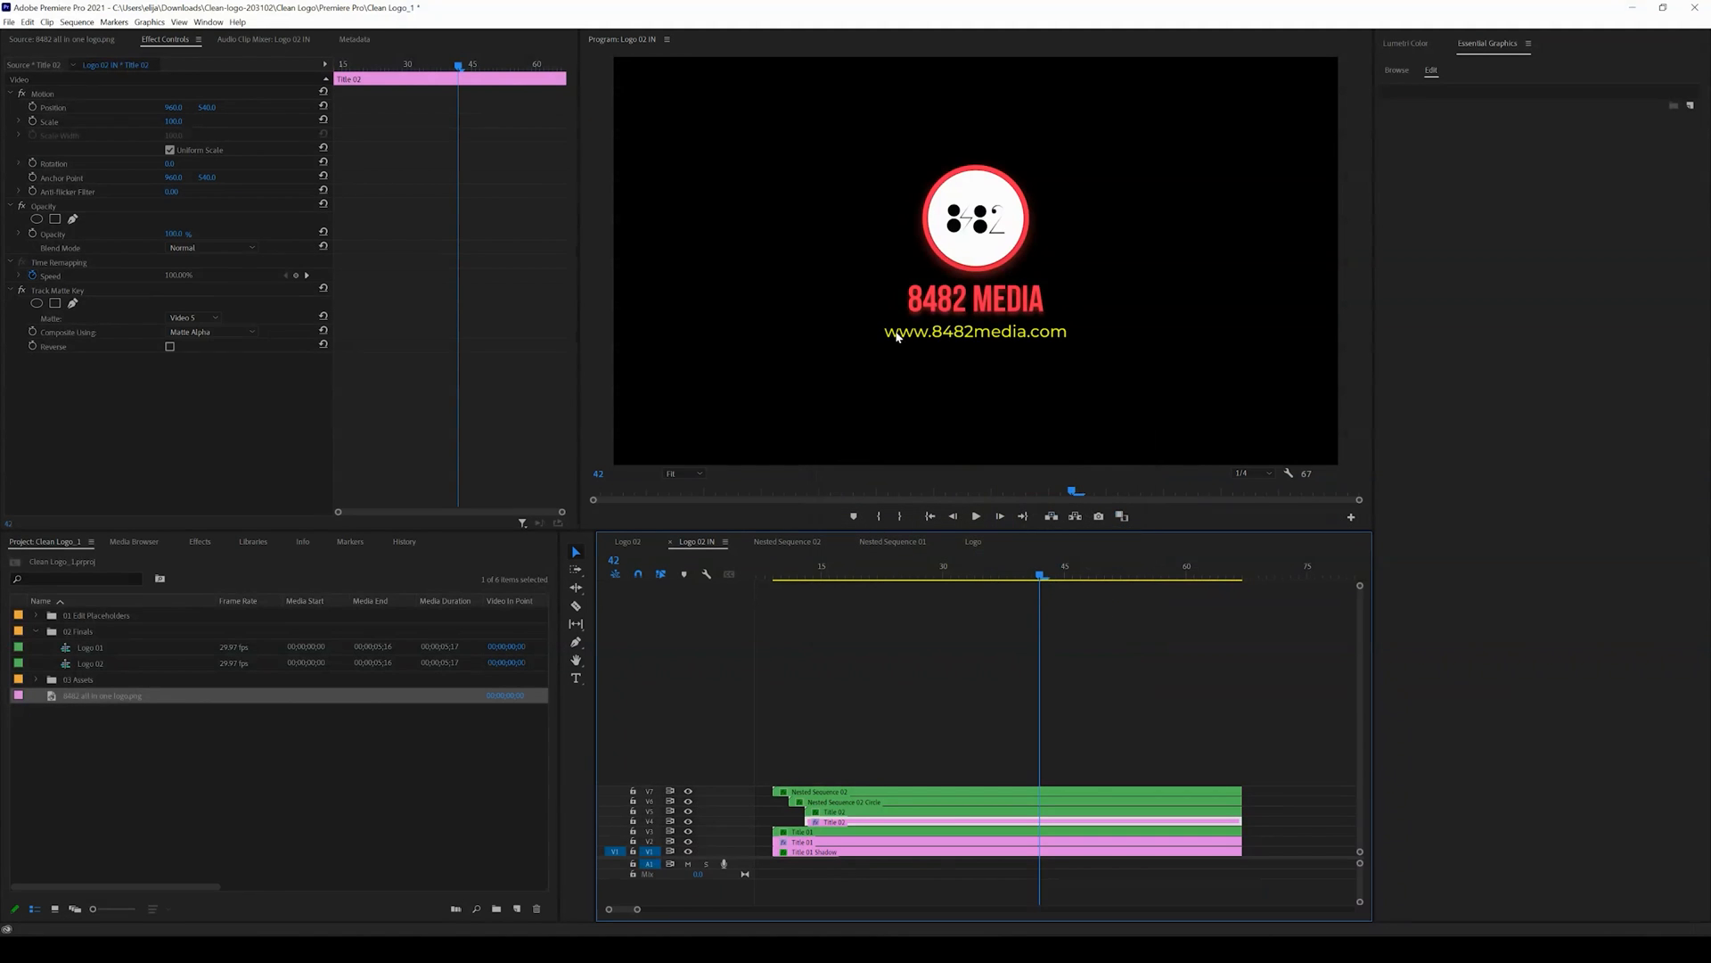
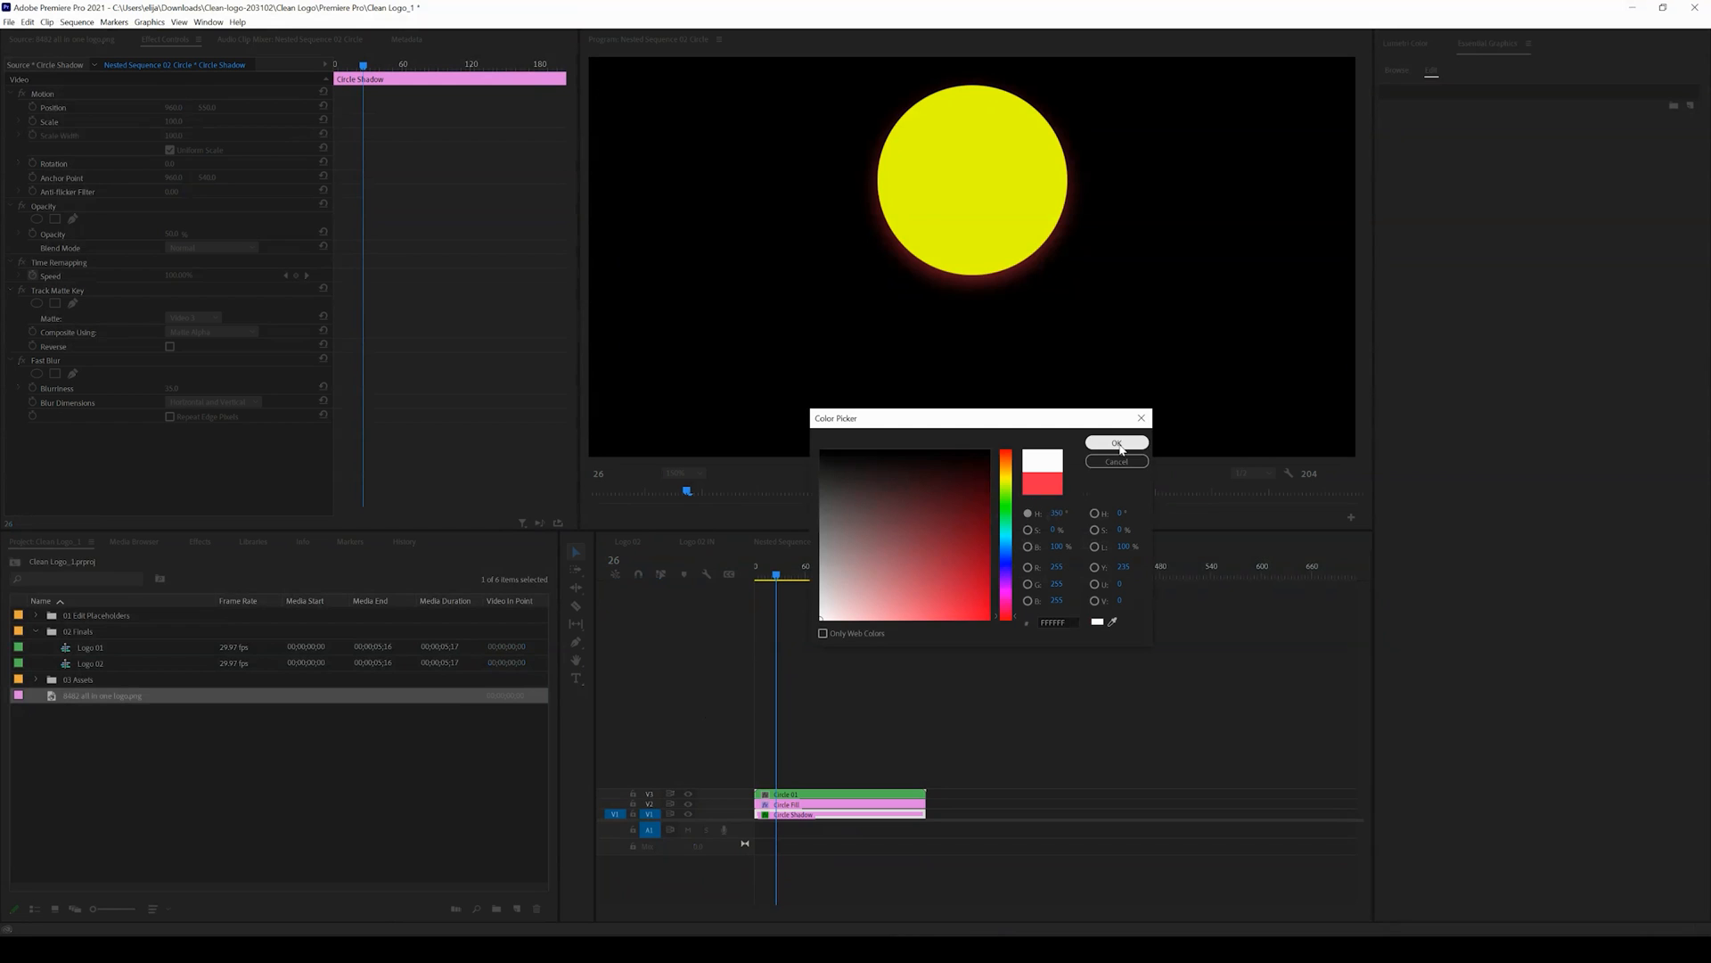
Set the Circle Shadow color matte to white (FFFFFF), and return to the Logo 02 IN sequence with the preview fitted.
{"action": "left_click", "coordinate": [1117, 443]}
{"action": "left_click", "coordinate": [967, 668]}
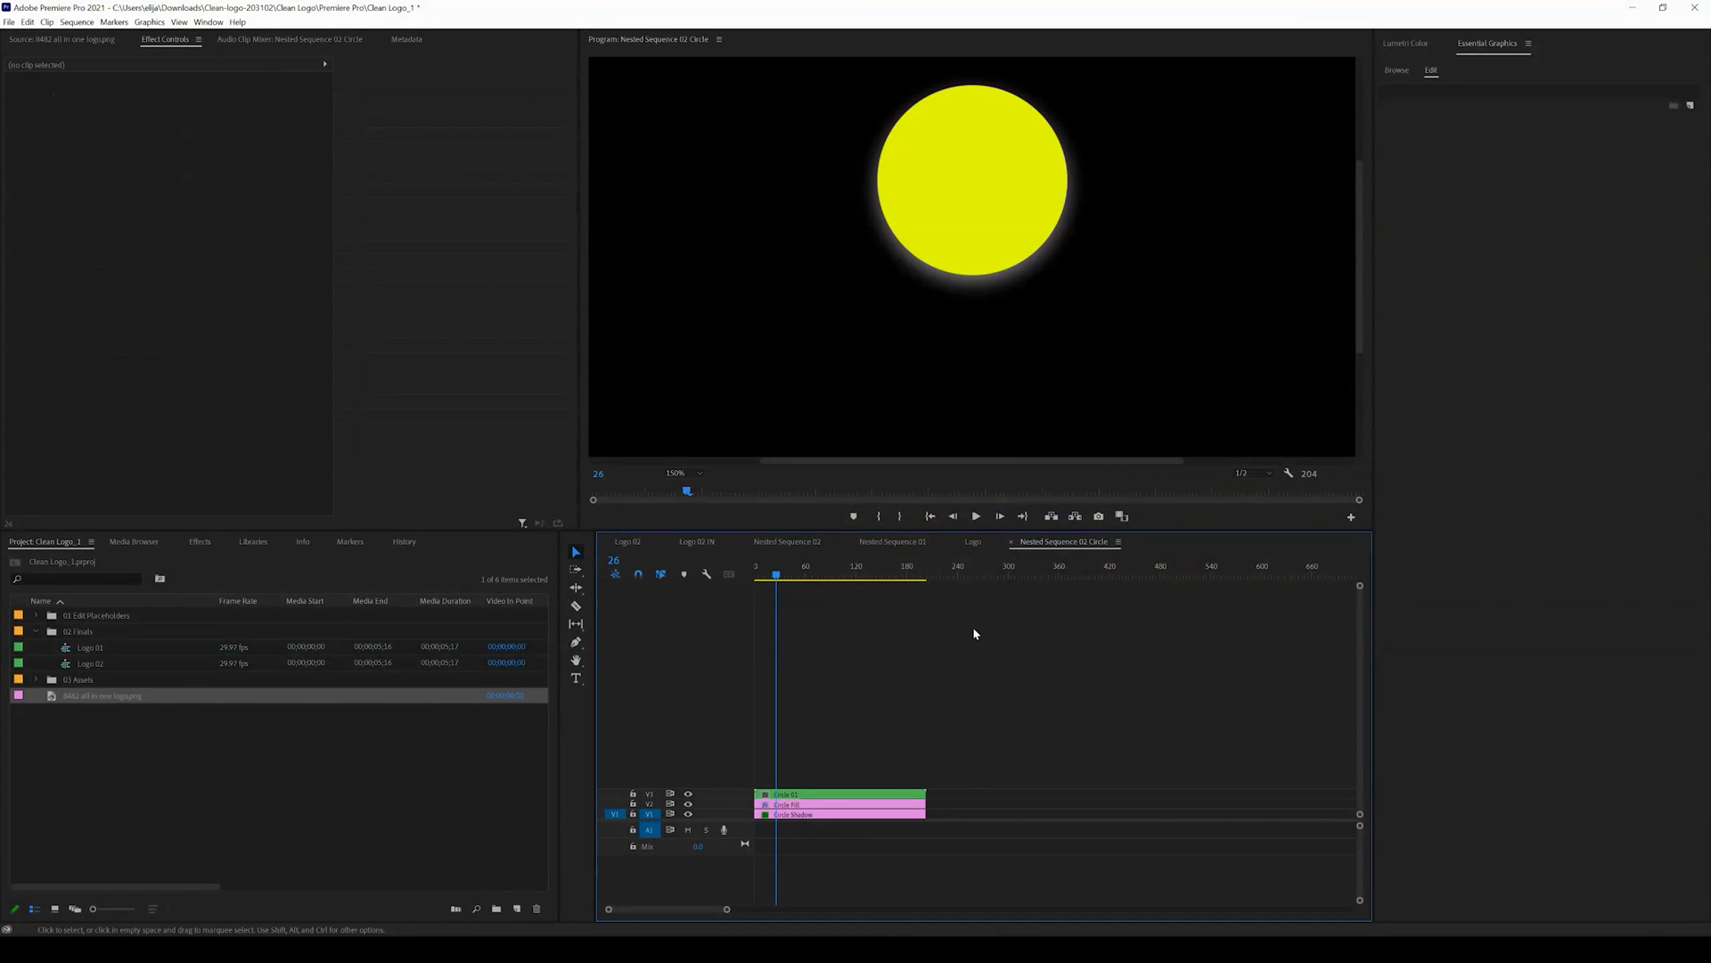
{"action": "left_click", "coordinate": [1012, 541]}
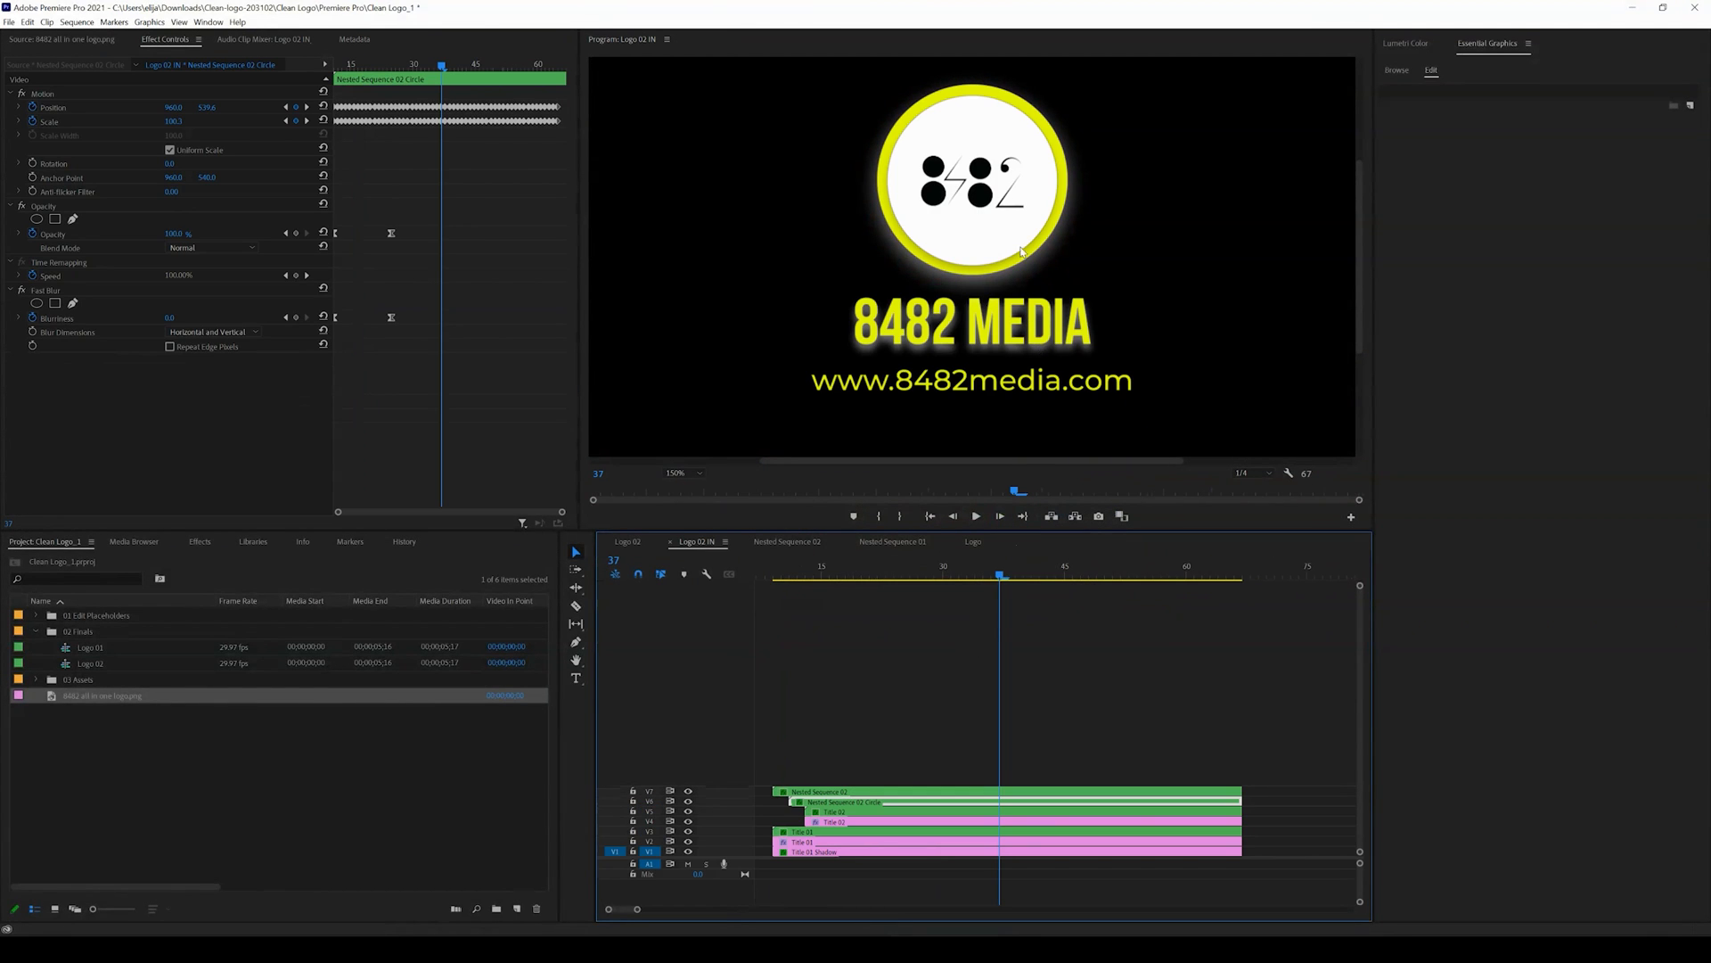
{"action": "left_click", "coordinate": [682, 473]}
{"action": "left_click", "coordinate": [680, 488]}
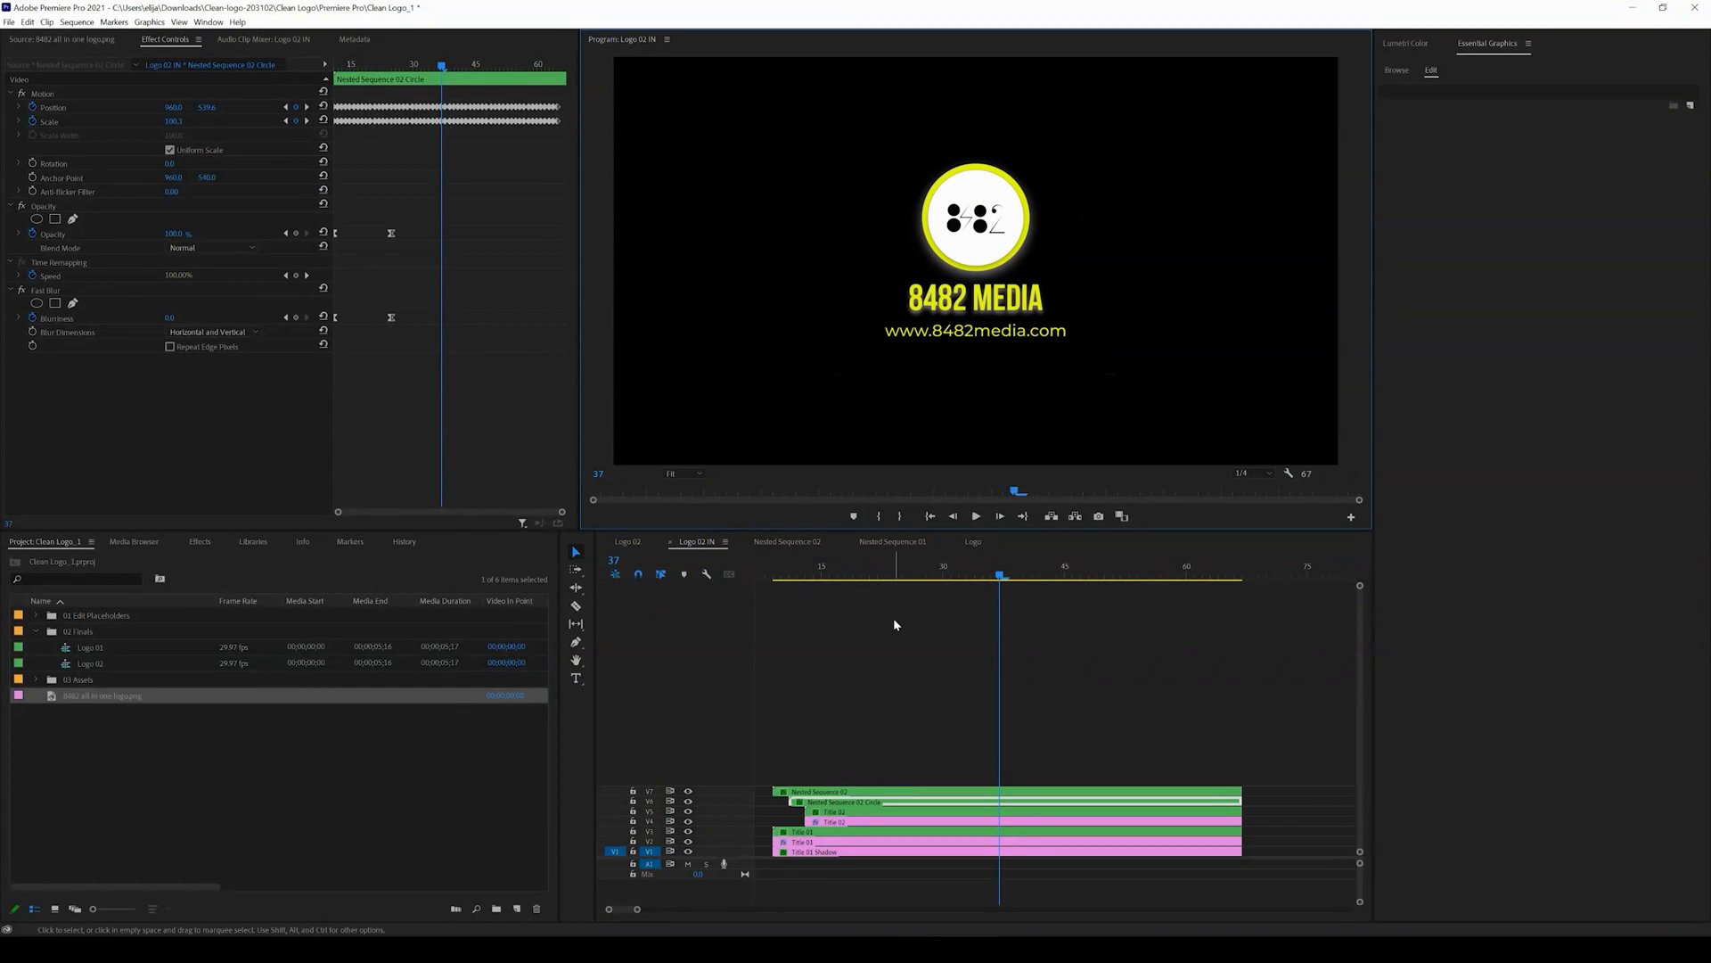
Open the Logo 02 sequence at frame 34 and hide its Background track.
{"action": "left_click", "coordinate": [627, 541]}
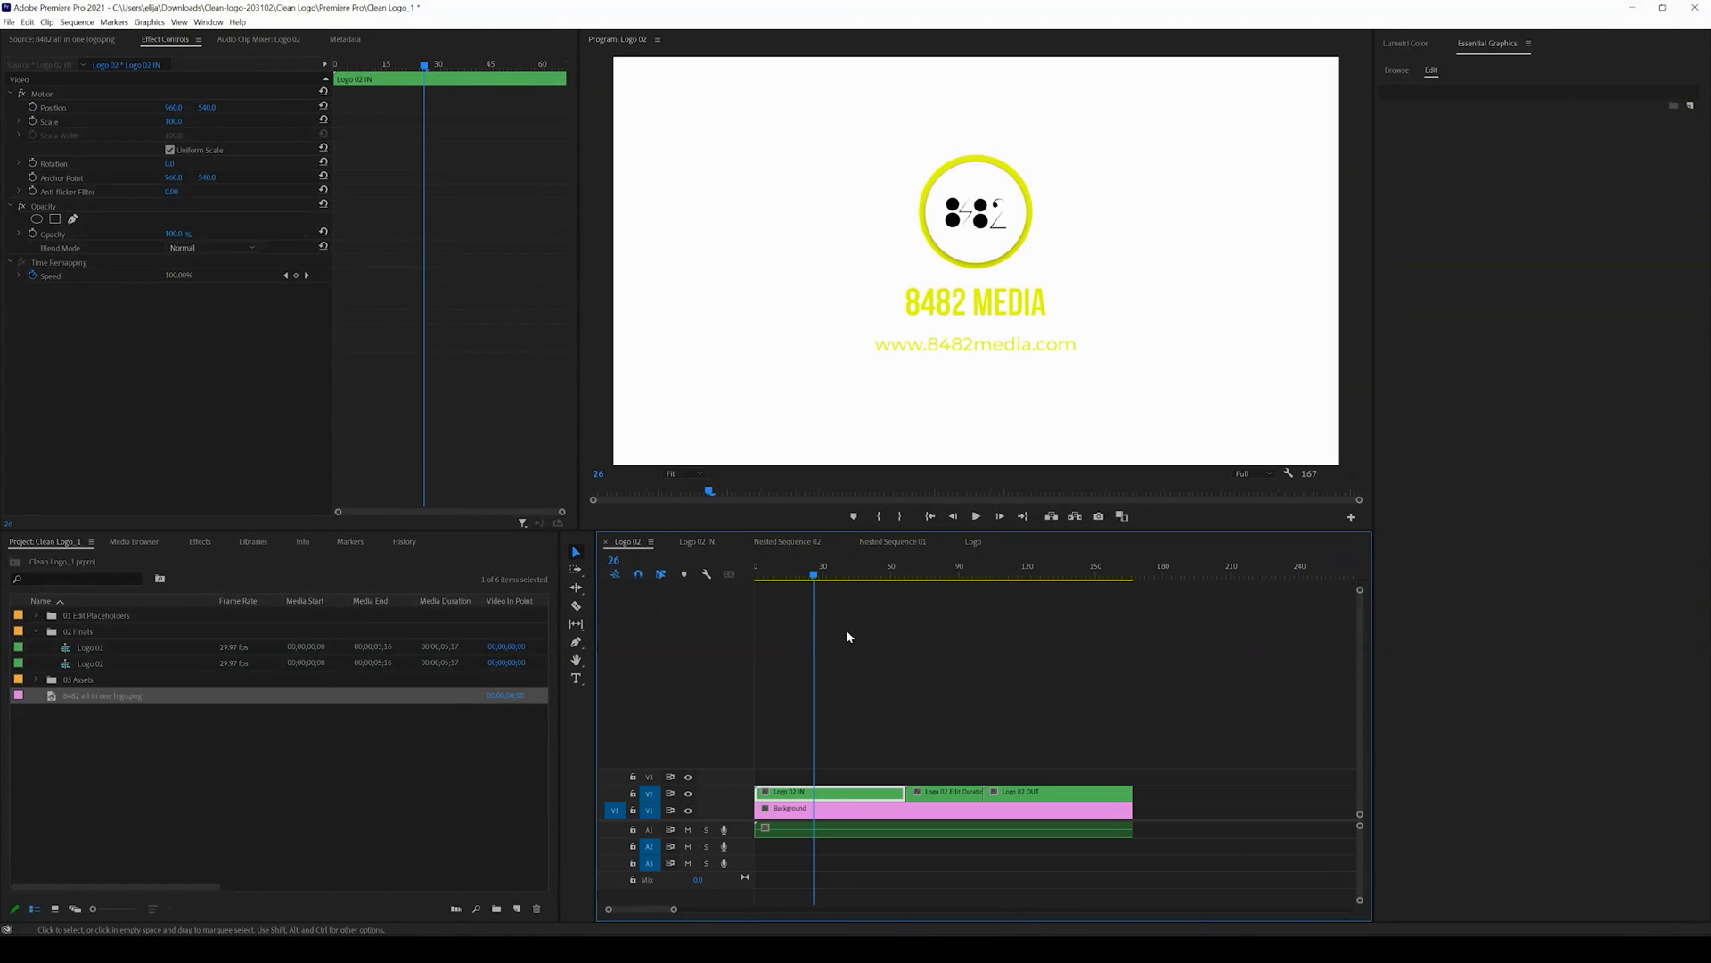
{"action": "mouse_move", "coordinate": [817, 575]}
{"action": "left_mouse_down"}
{"action": "mouse_move", "coordinate": [850, 579]}
{"action": "mouse_move", "coordinate": [831, 585]}
{"action": "left_mouse_up"}
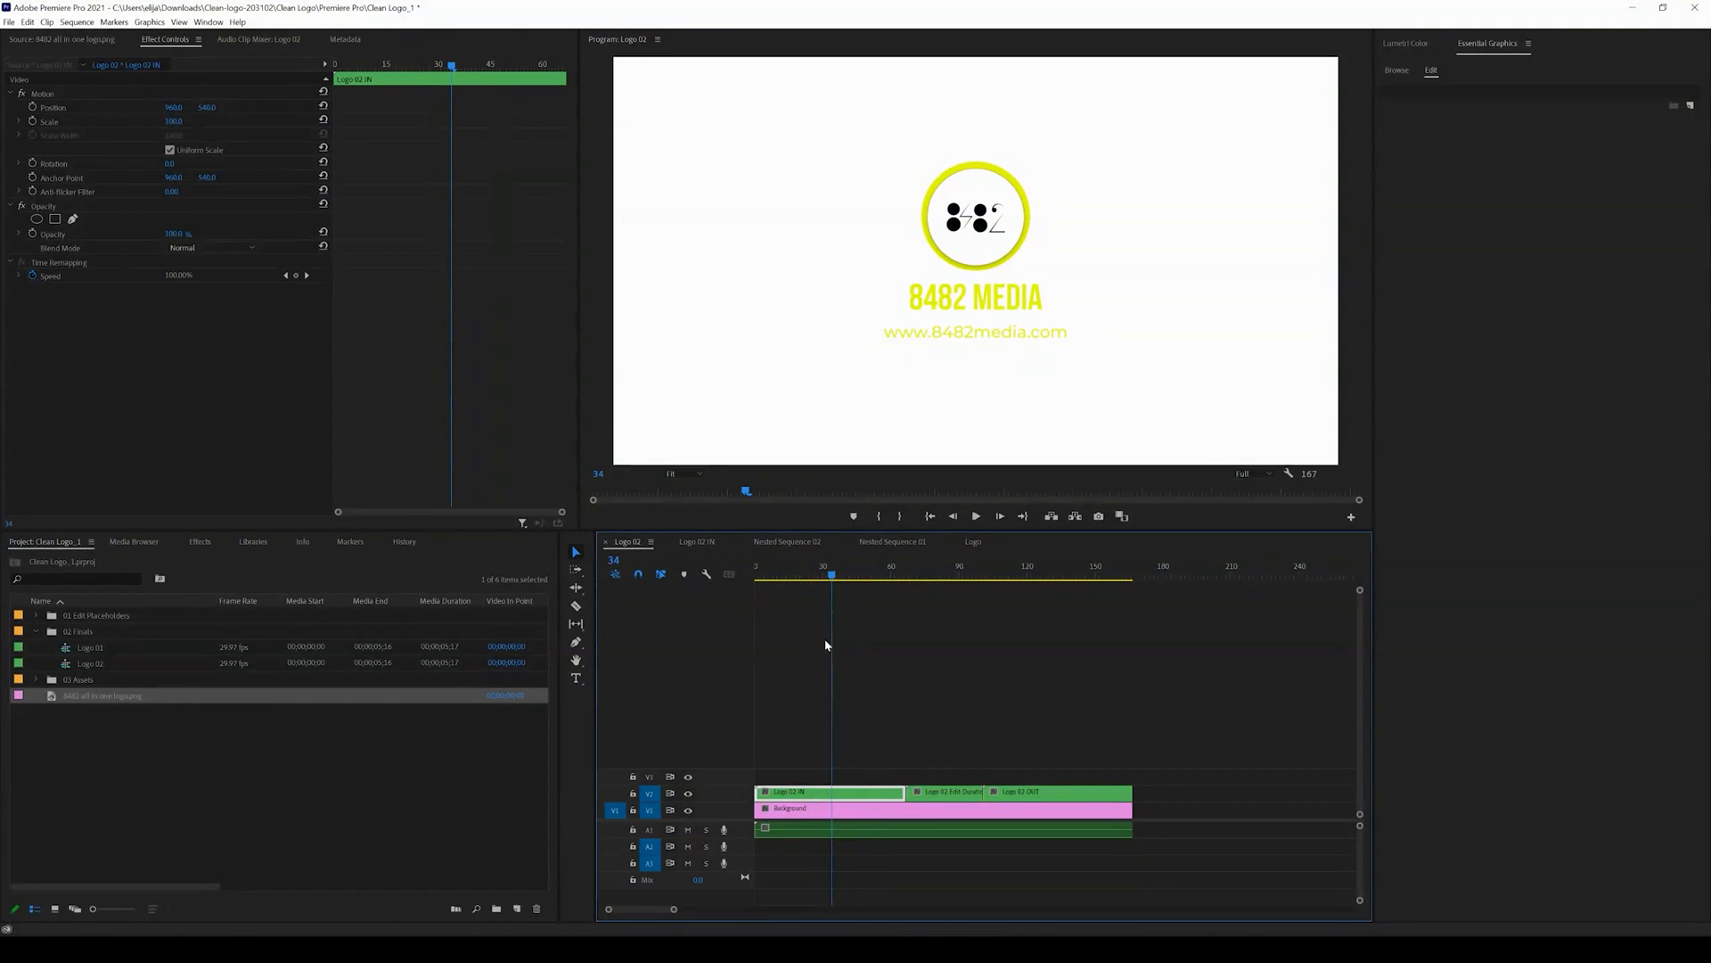
{"action": "left_click", "coordinate": [688, 811]}
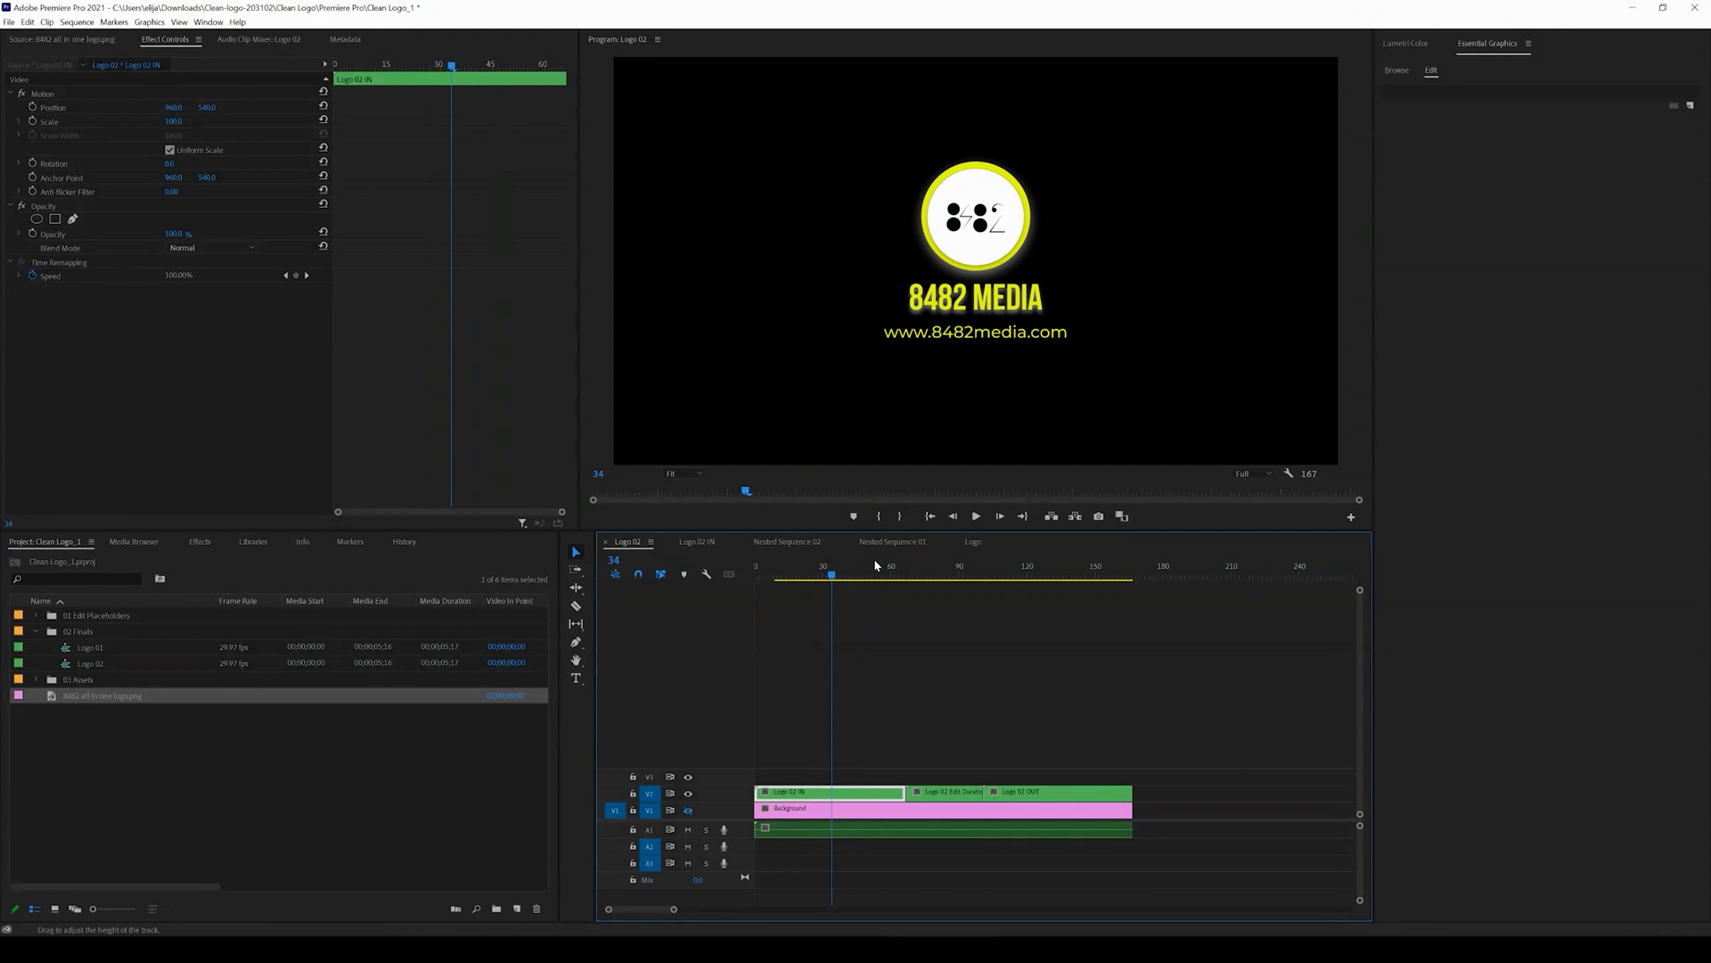
Scrub through the Logo 02 Edit Duration segment, and play the Logo 02 animation from the start.
{"action": "left_click_drag", "start_coordinate": [833, 578], "coordinate": [930, 610]}
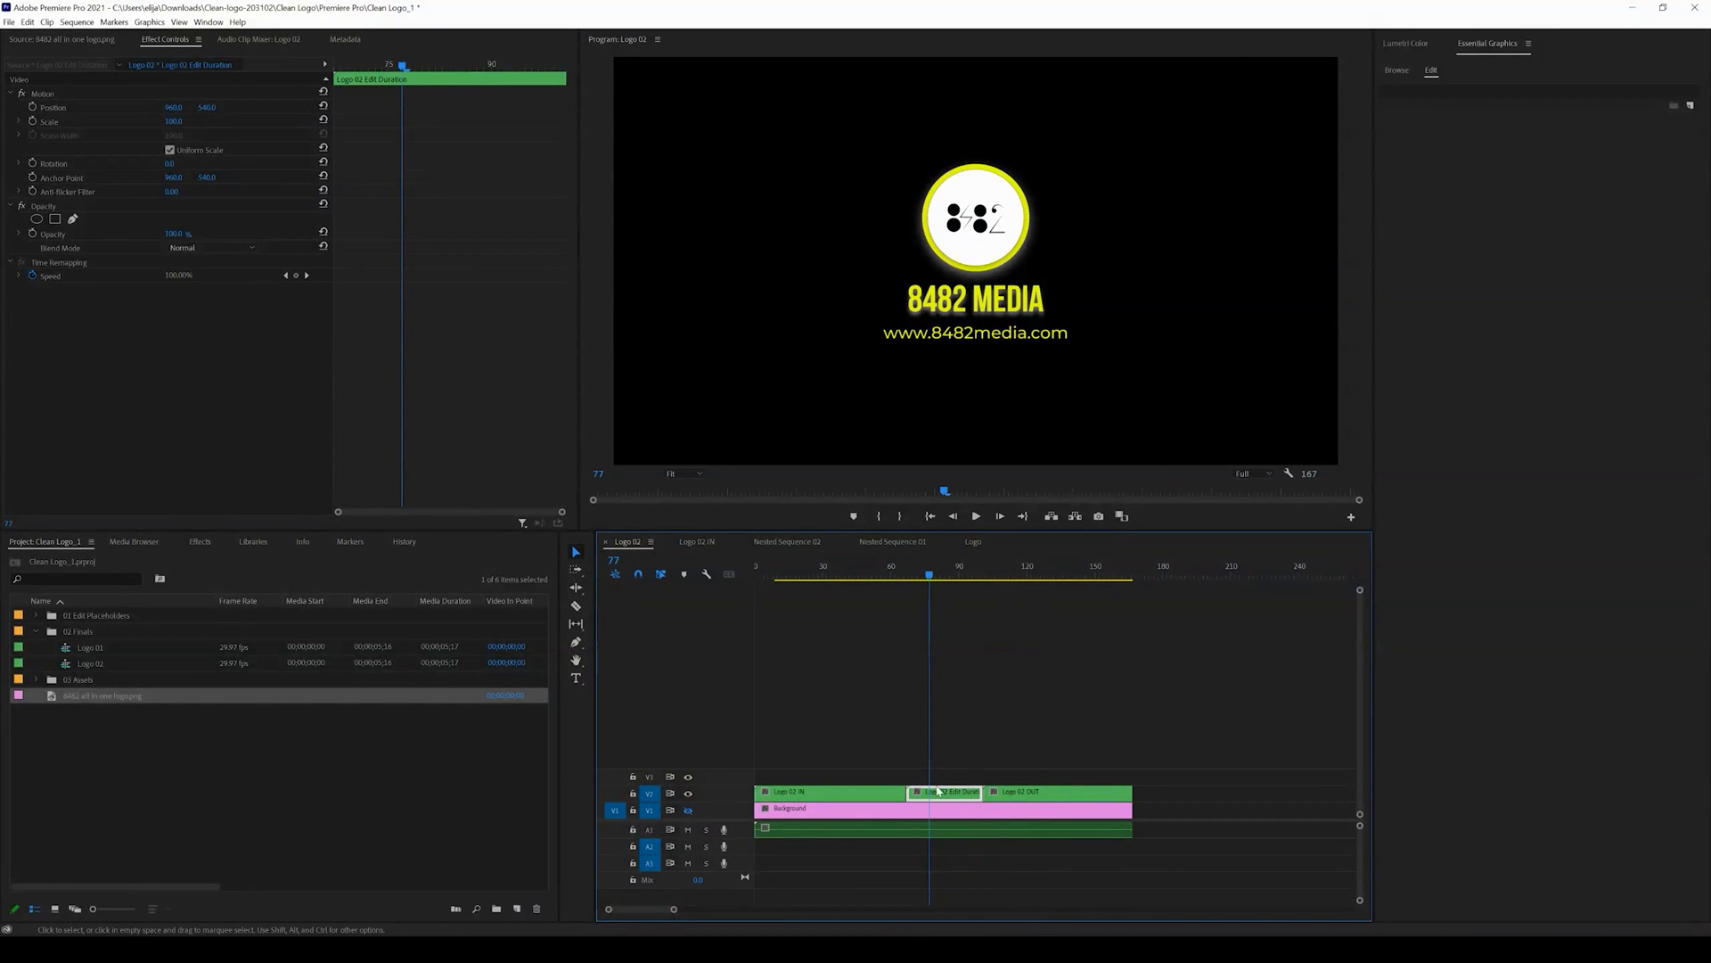
{"action": "mouse_move", "coordinate": [947, 575]}
{"action": "left_mouse_down"}
{"action": "mouse_move", "coordinate": [1073, 574]}
{"action": "mouse_move", "coordinate": [957, 597]}
{"action": "left_mouse_up"}
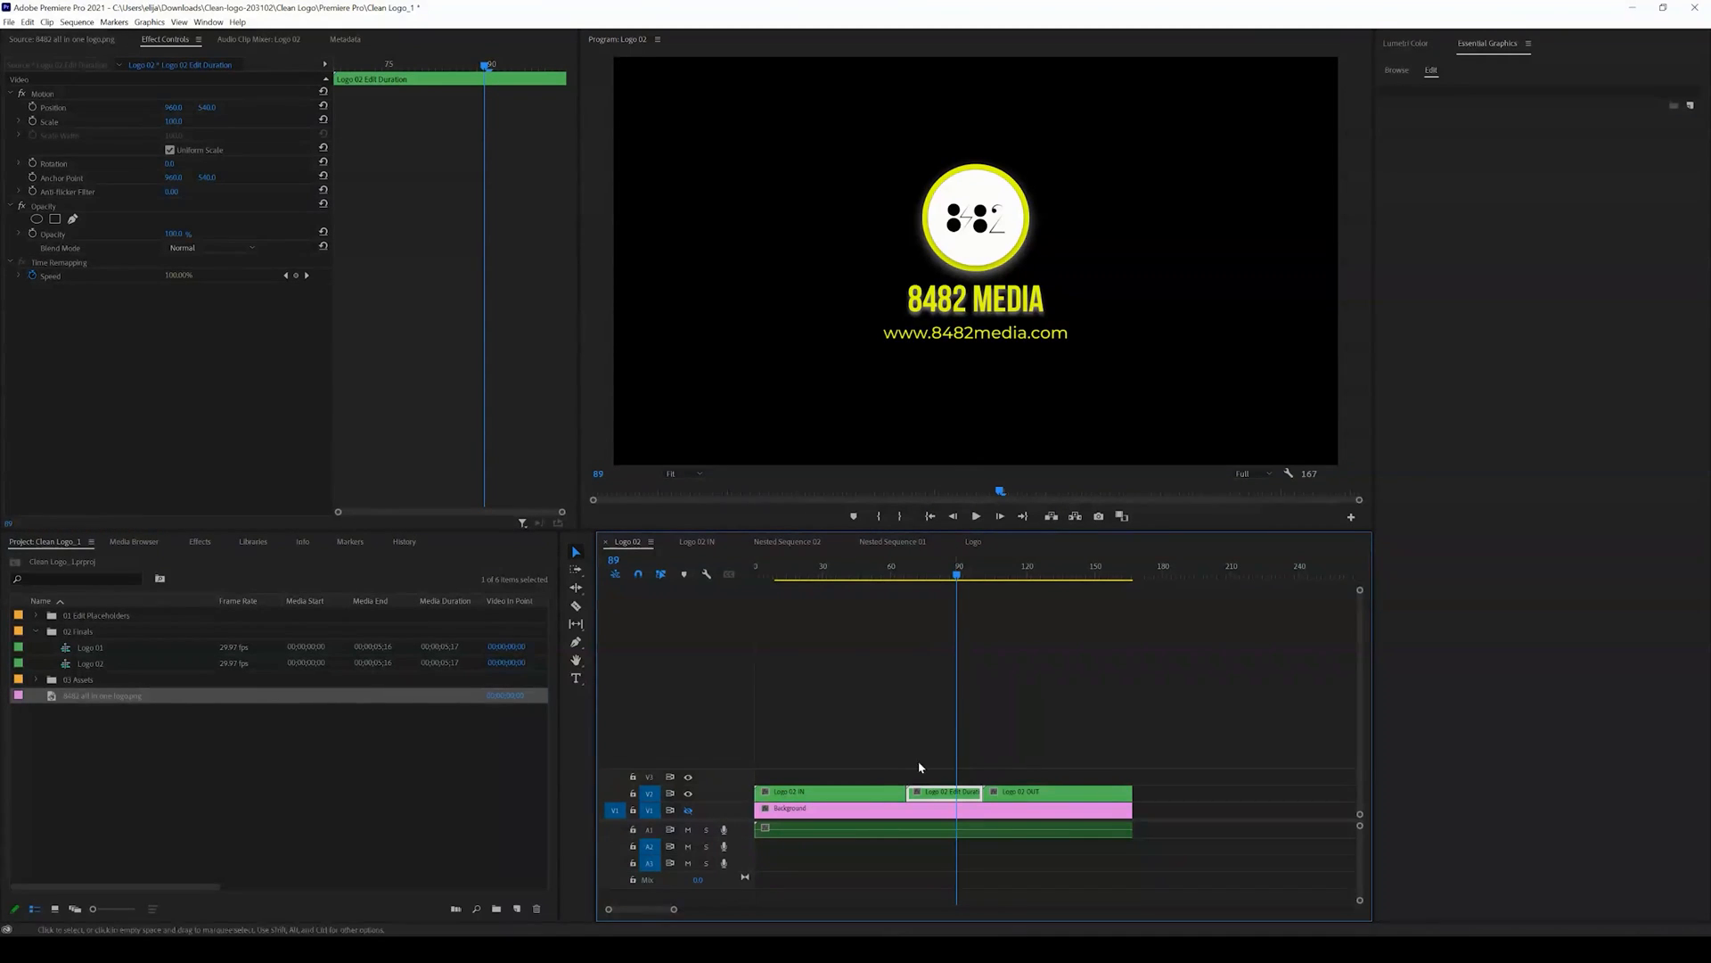
{"action": "left_click_drag", "start_coordinate": [960, 575], "coordinate": [747, 599]}
{"action": "left_click", "coordinate": [976, 516]}
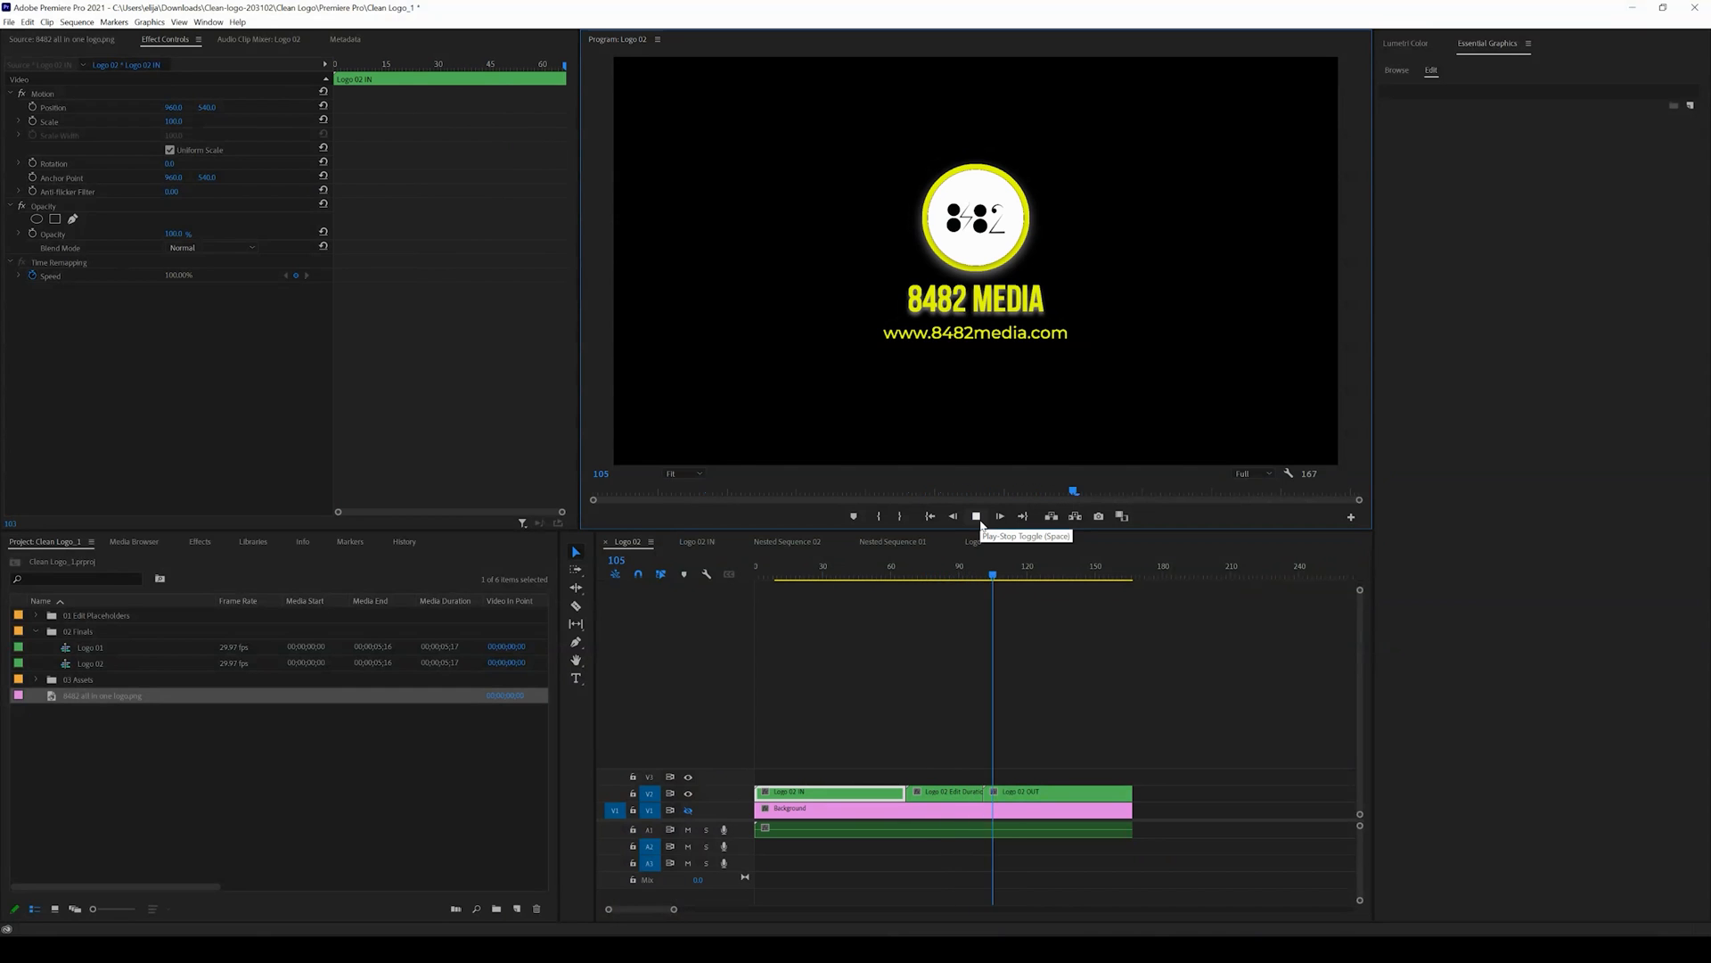
{"action": "left_click", "coordinate": [976, 516]}
Compare the Logo 02 OUT segment with the Background track shown and hidden.
{"action": "left_click", "coordinate": [1092, 793]}
{"action": "left_click", "coordinate": [688, 811]}
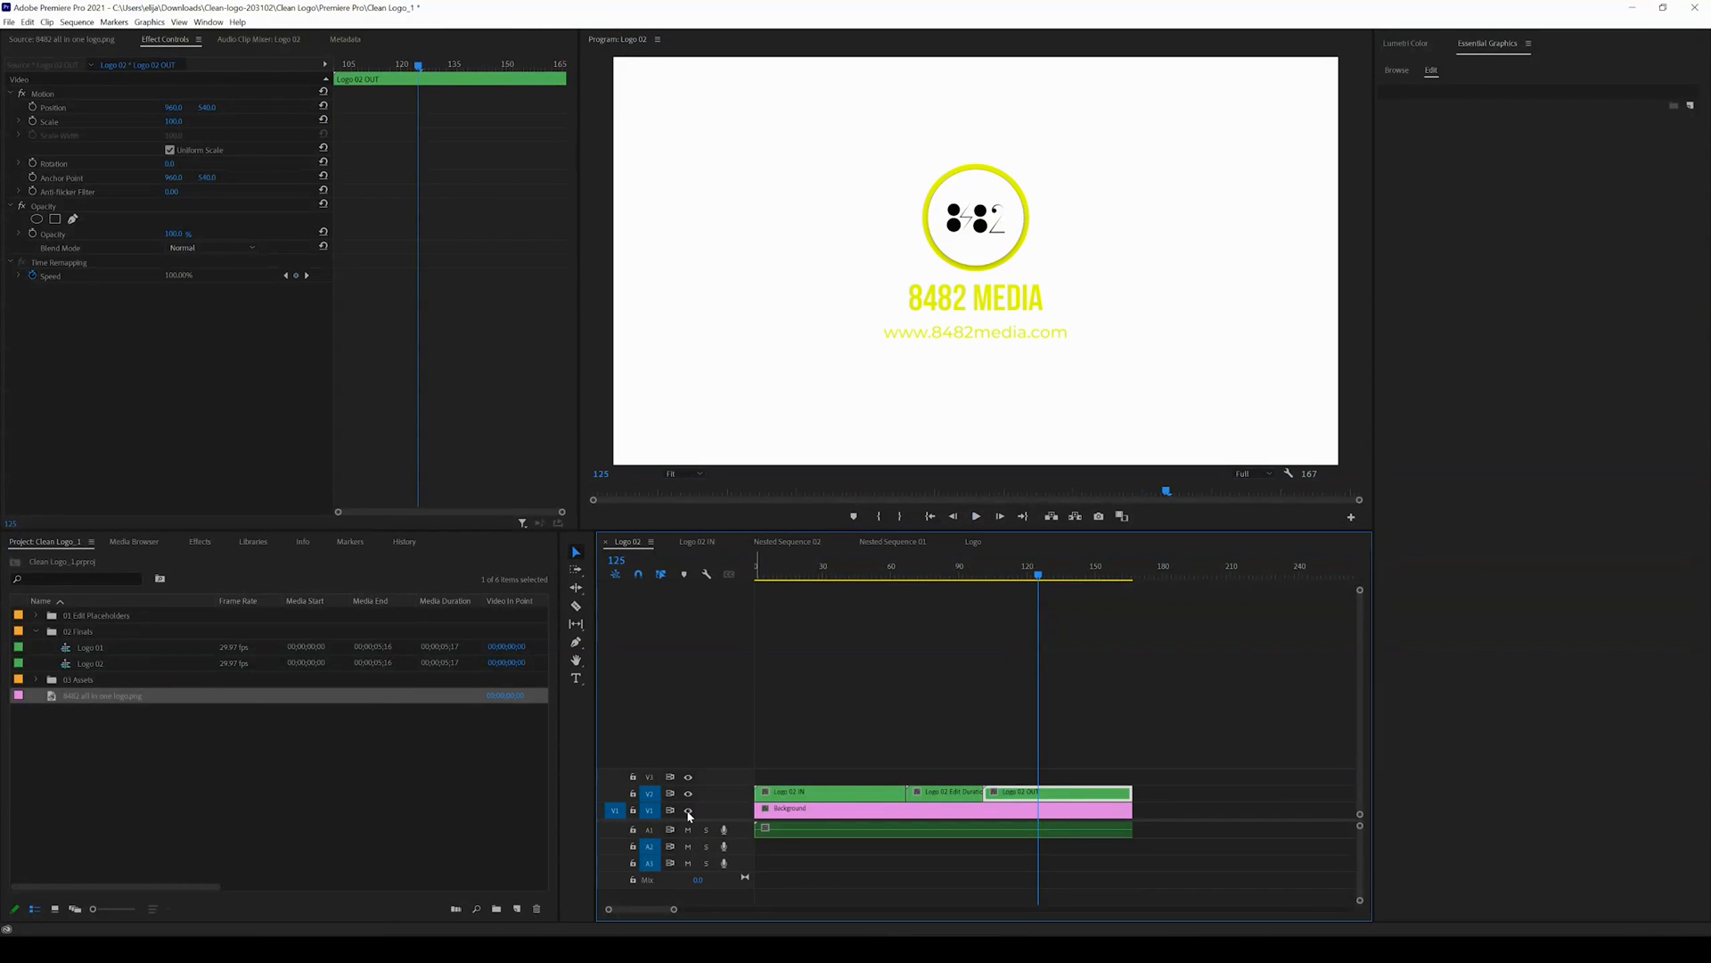
{"action": "left_click", "coordinate": [689, 811]}
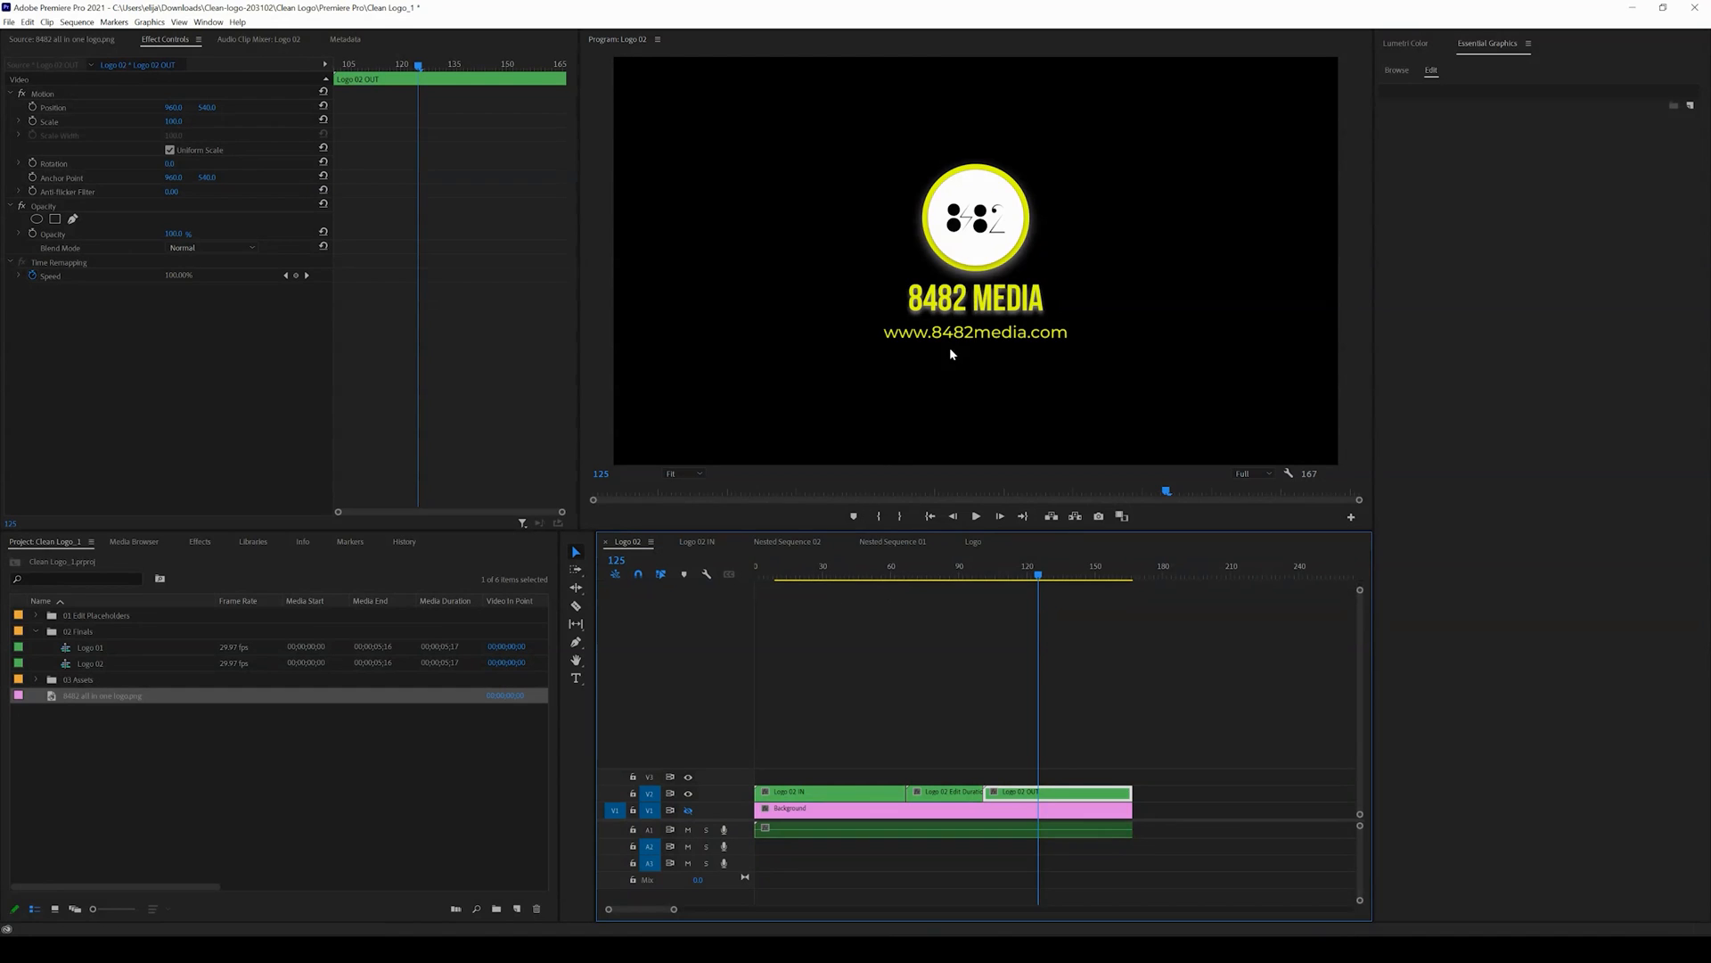
Toggle the visibility of tracks V3 and V4 in Logo 02 IN off and on again, and return to Logo 02.
{"action": "double_click", "coordinate": [802, 792]}
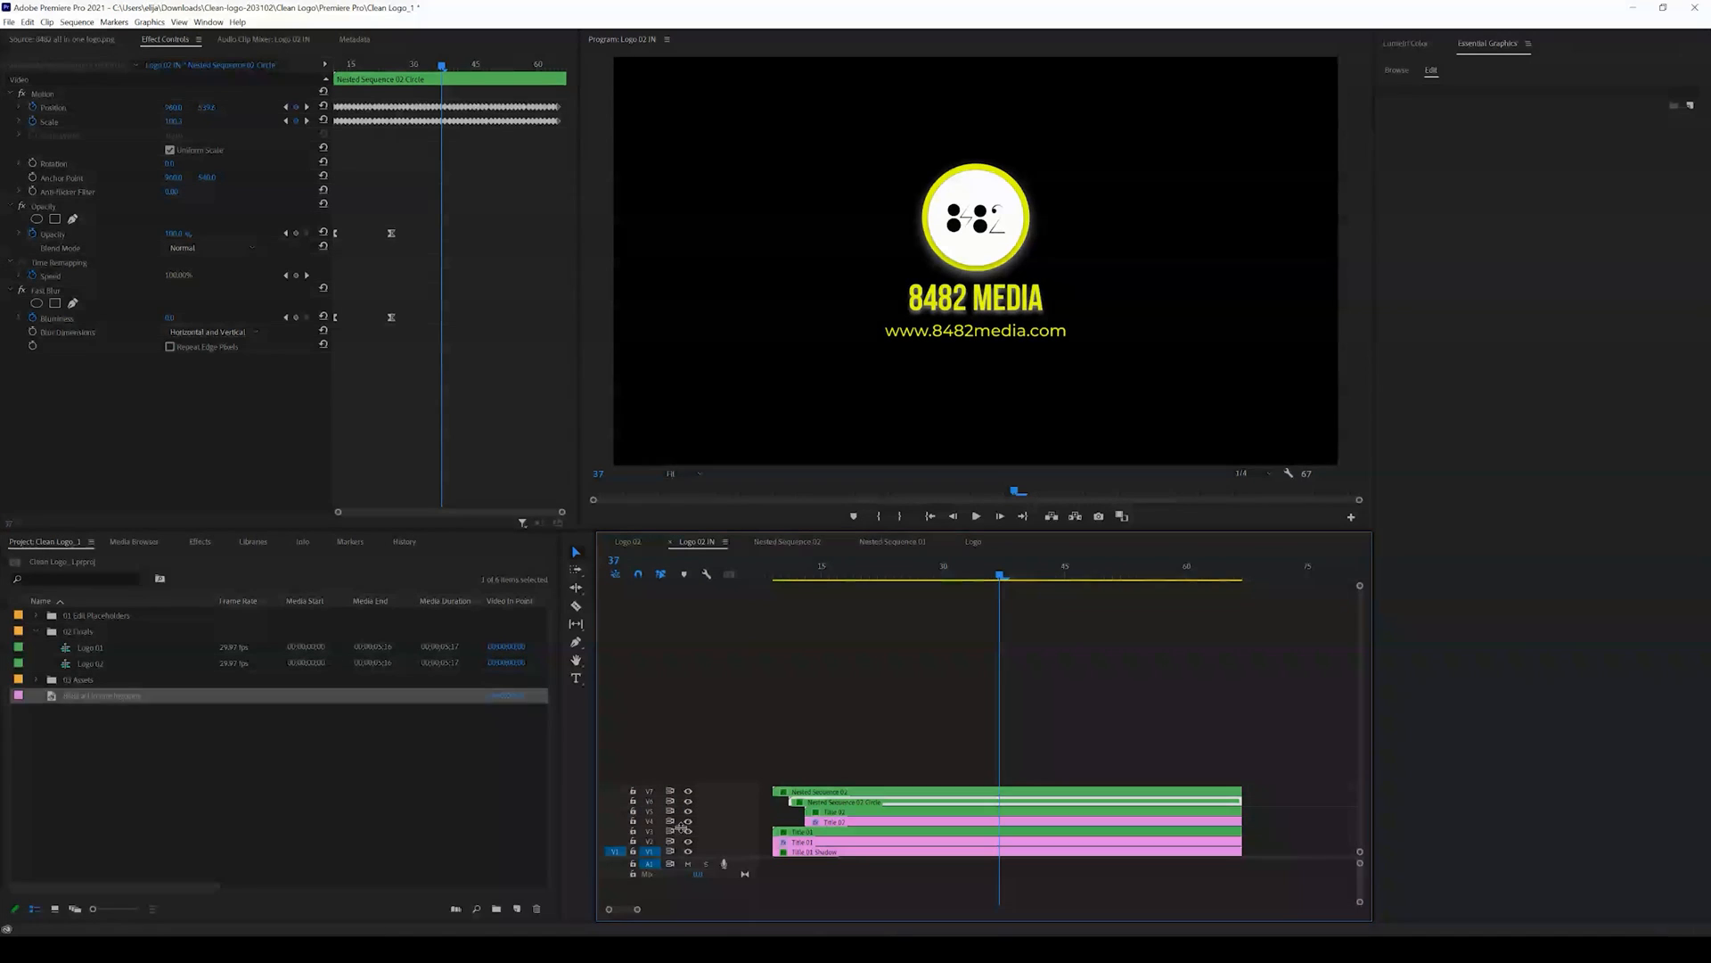
{"action": "left_click", "coordinate": [688, 831]}
{"action": "left_click", "coordinate": [688, 821]}
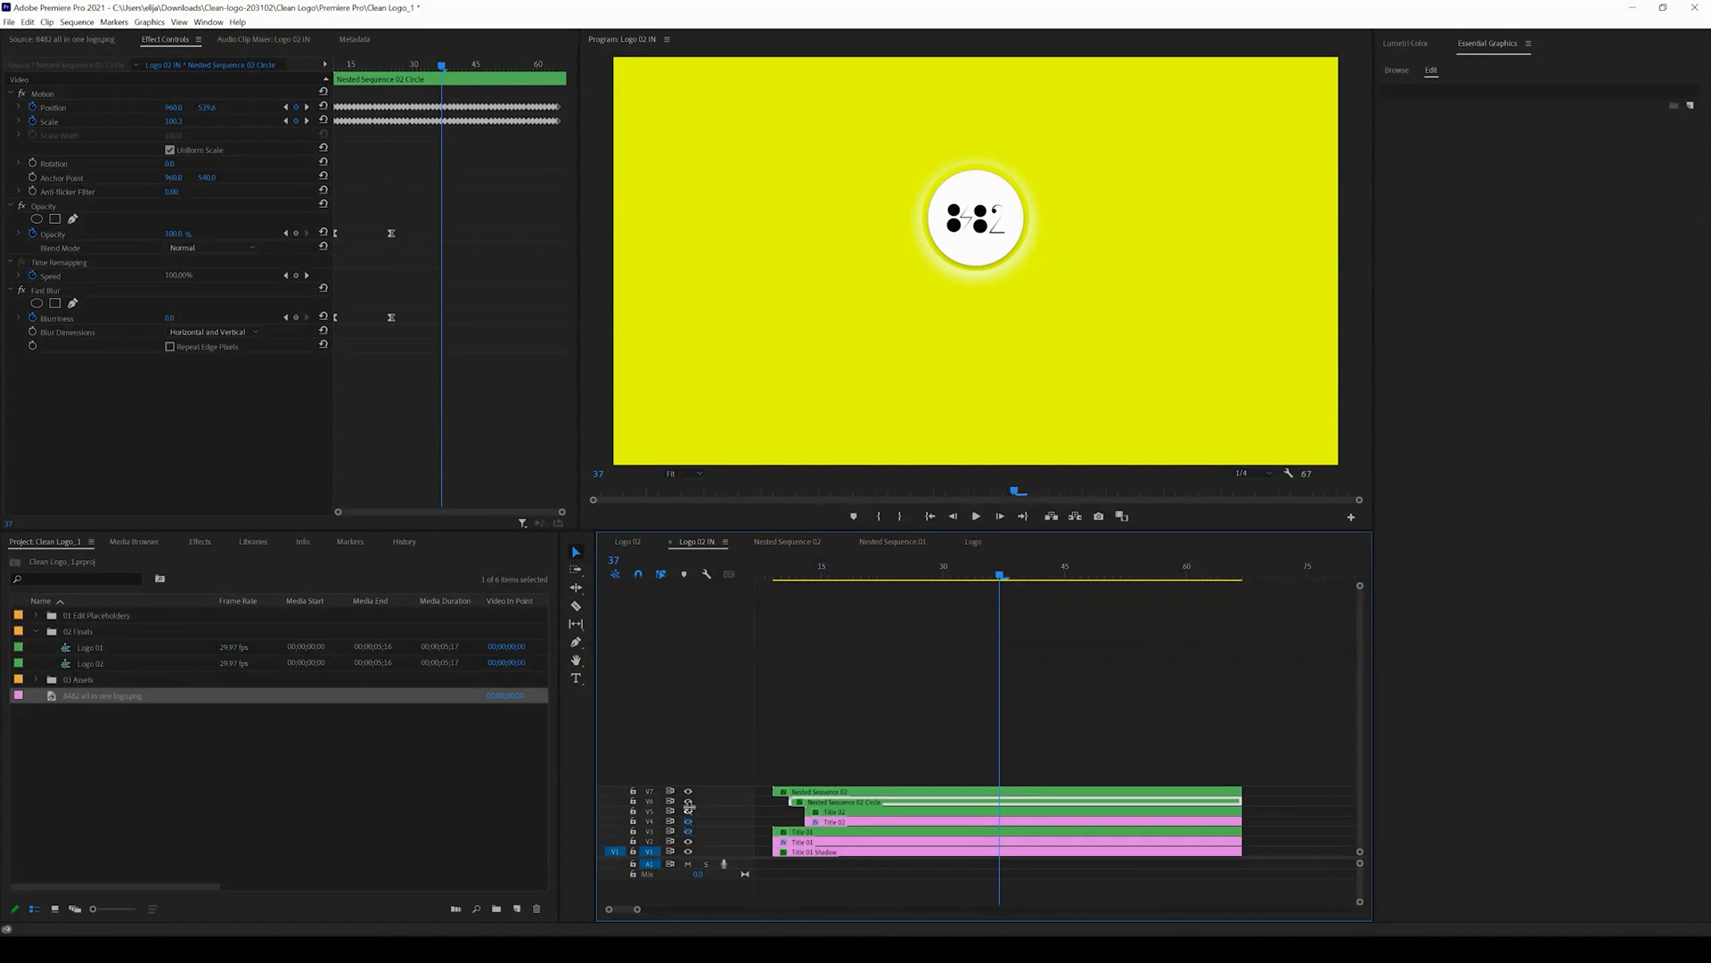
{"action": "left_click", "coordinate": [689, 821]}
{"action": "left_click", "coordinate": [688, 831]}
{"action": "left_click", "coordinate": [627, 542]}
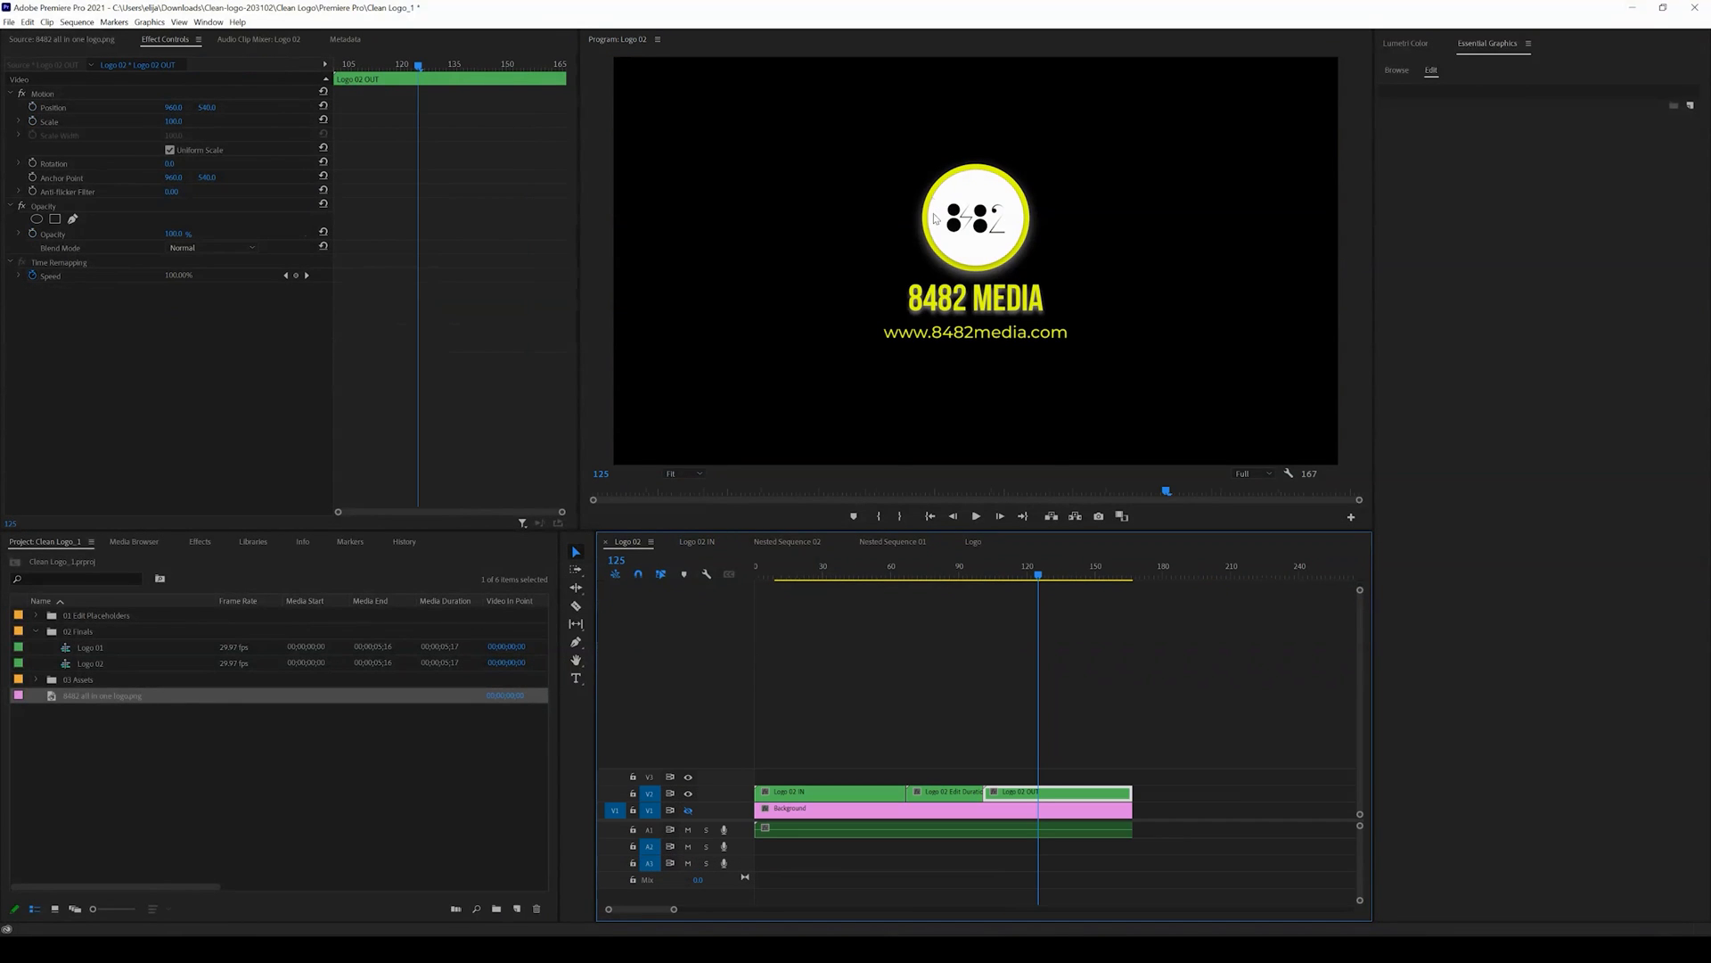
Hide track V6 with the Nested Sequence 02 Circle clip in Logo 02 IN, and return to Logo 02.
{"action": "left_click", "coordinate": [704, 545]}
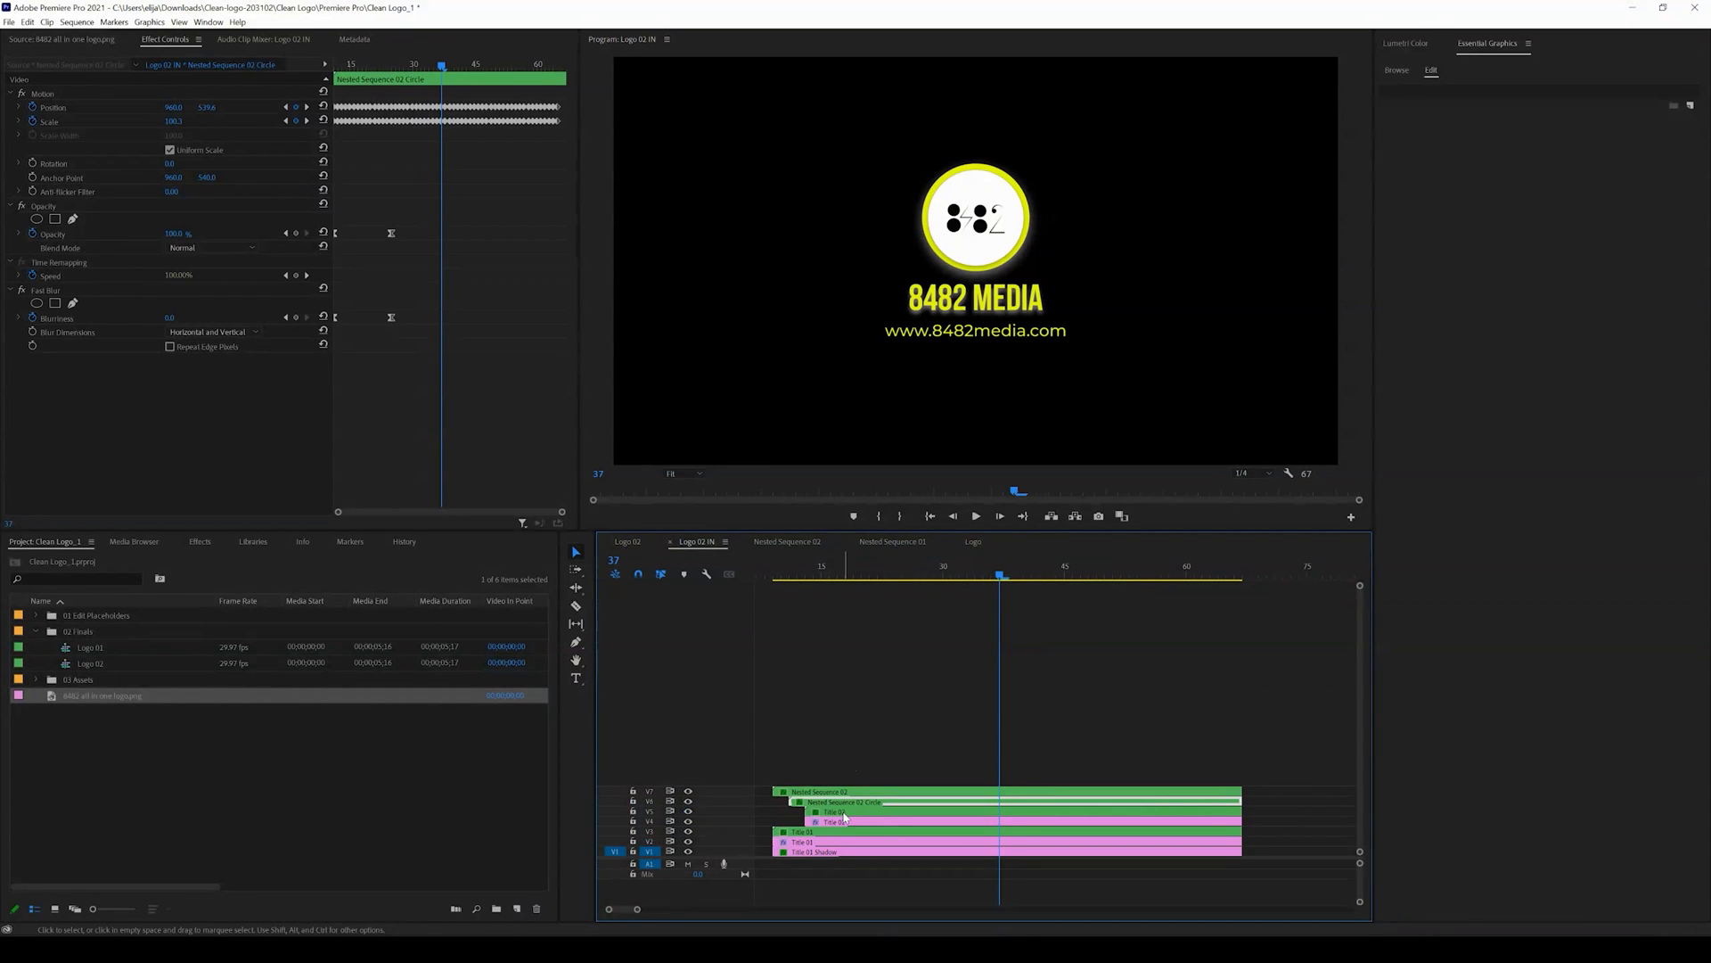
{"action": "left_click", "coordinate": [688, 802]}
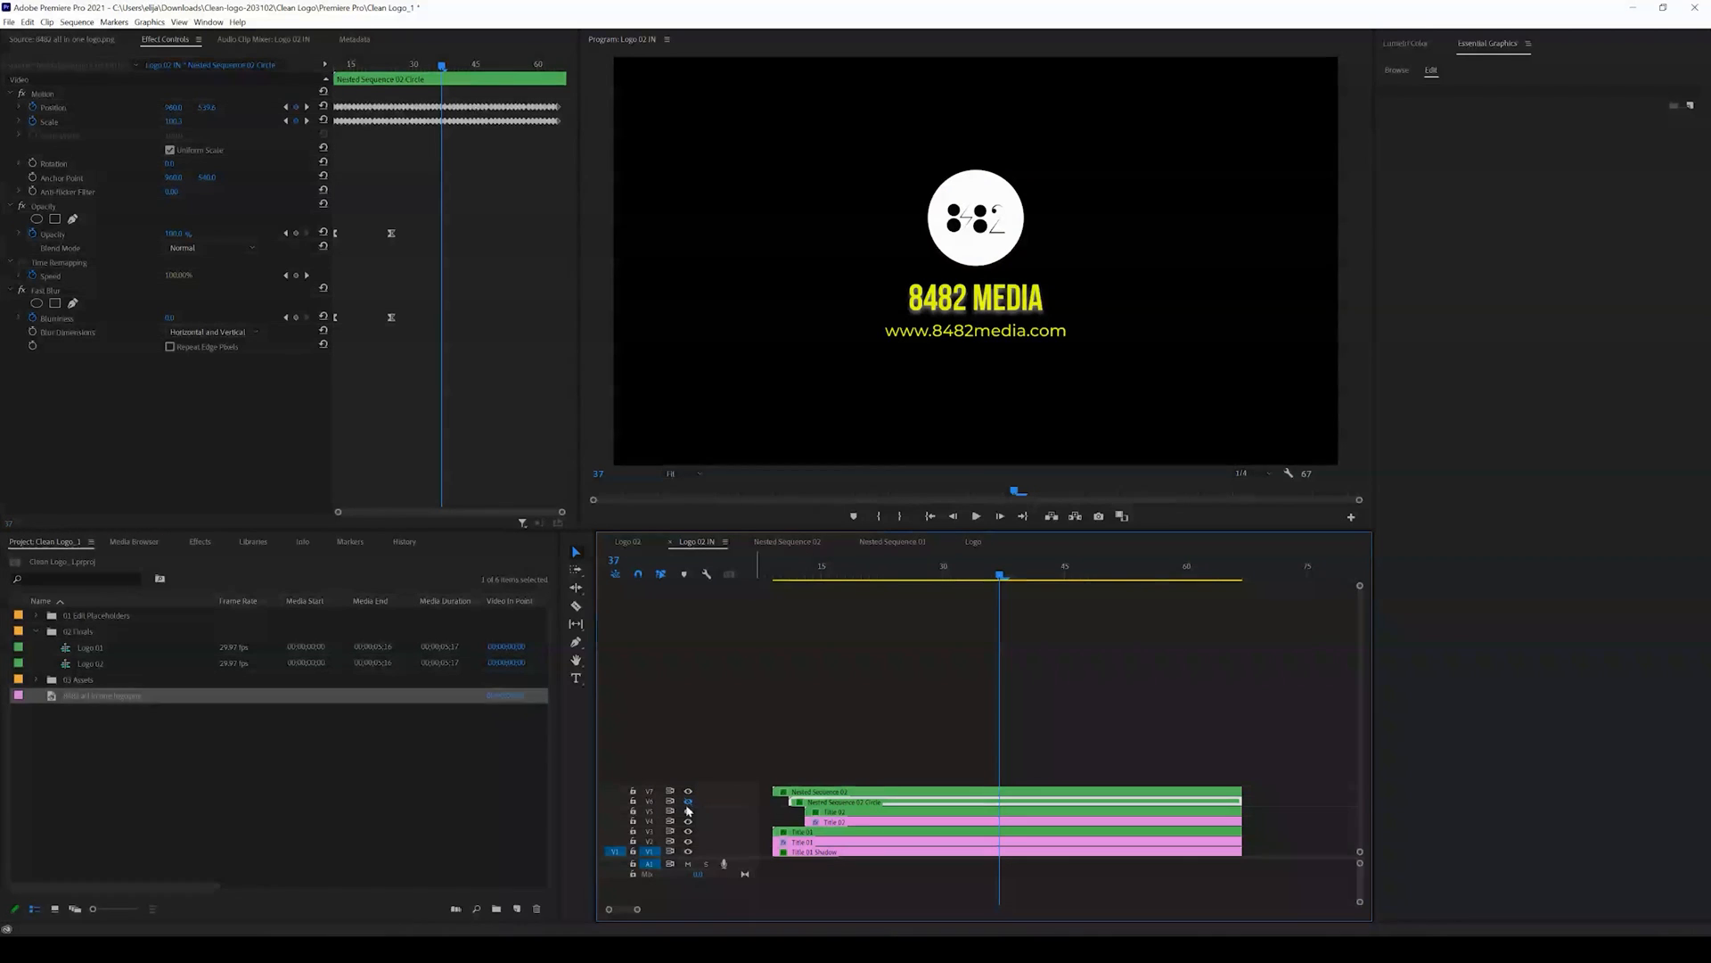
{"action": "left_click", "coordinate": [633, 543]}
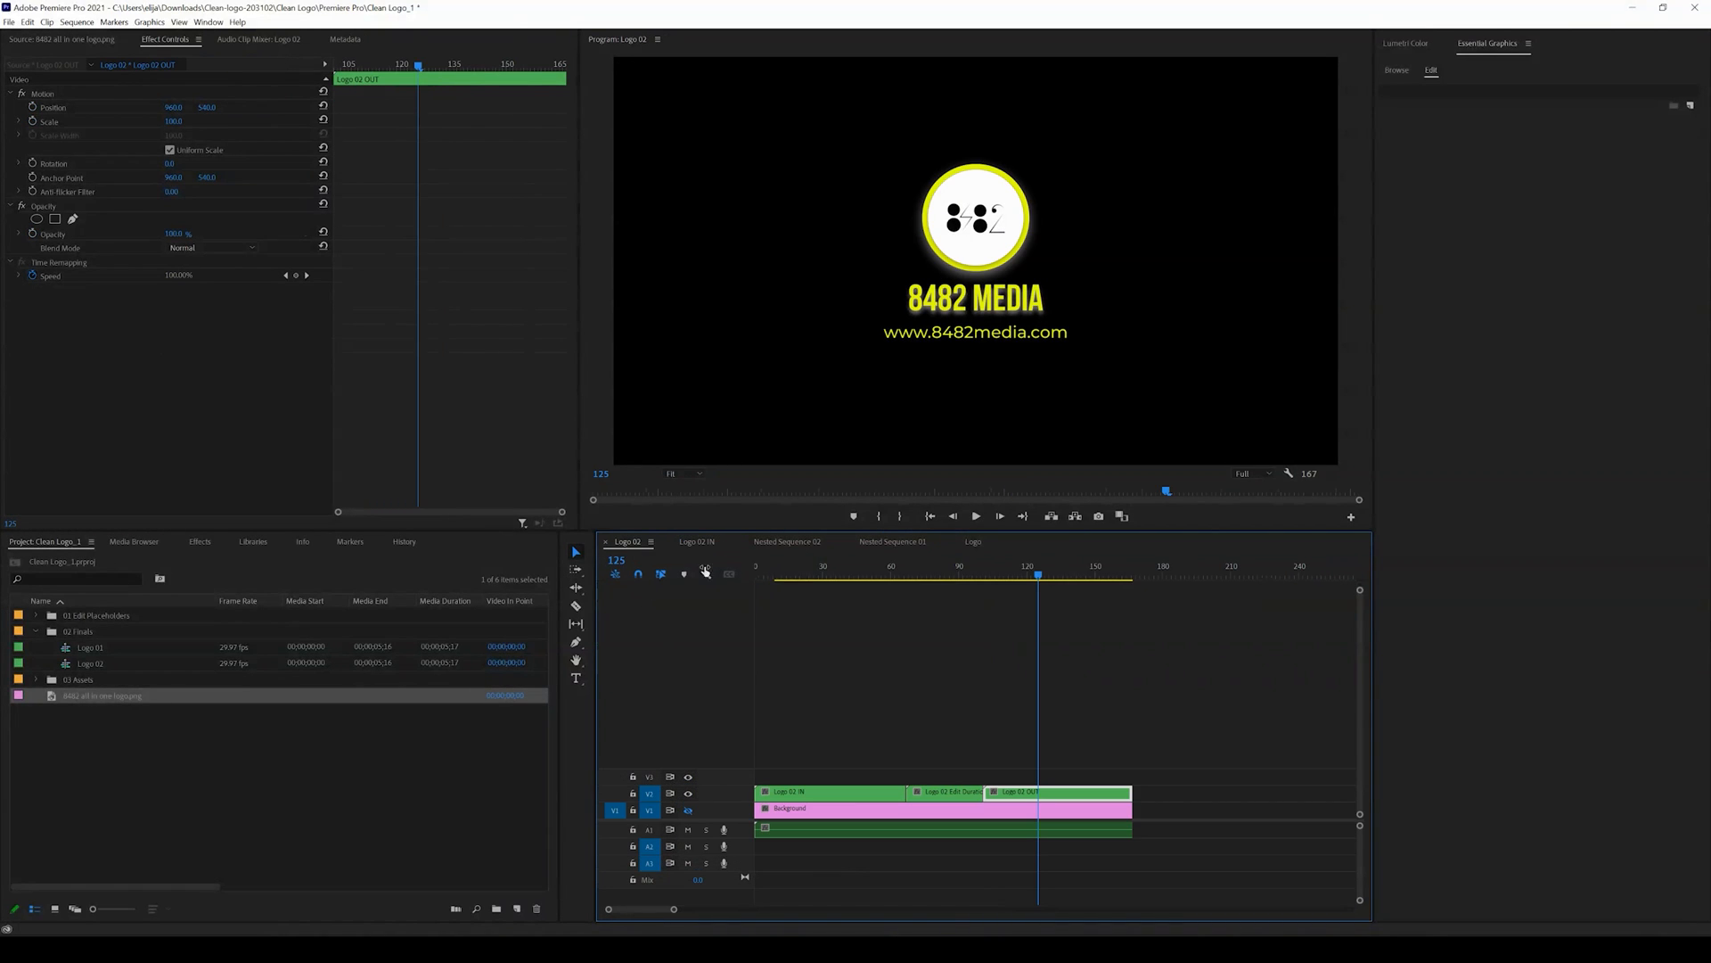
Open the Logo 02 Edit Duration nested sequence, hide its circle track V6, and return to Logo 02.
{"action": "left_click_drag", "start_coordinate": [894, 573], "coordinate": [953, 586]}
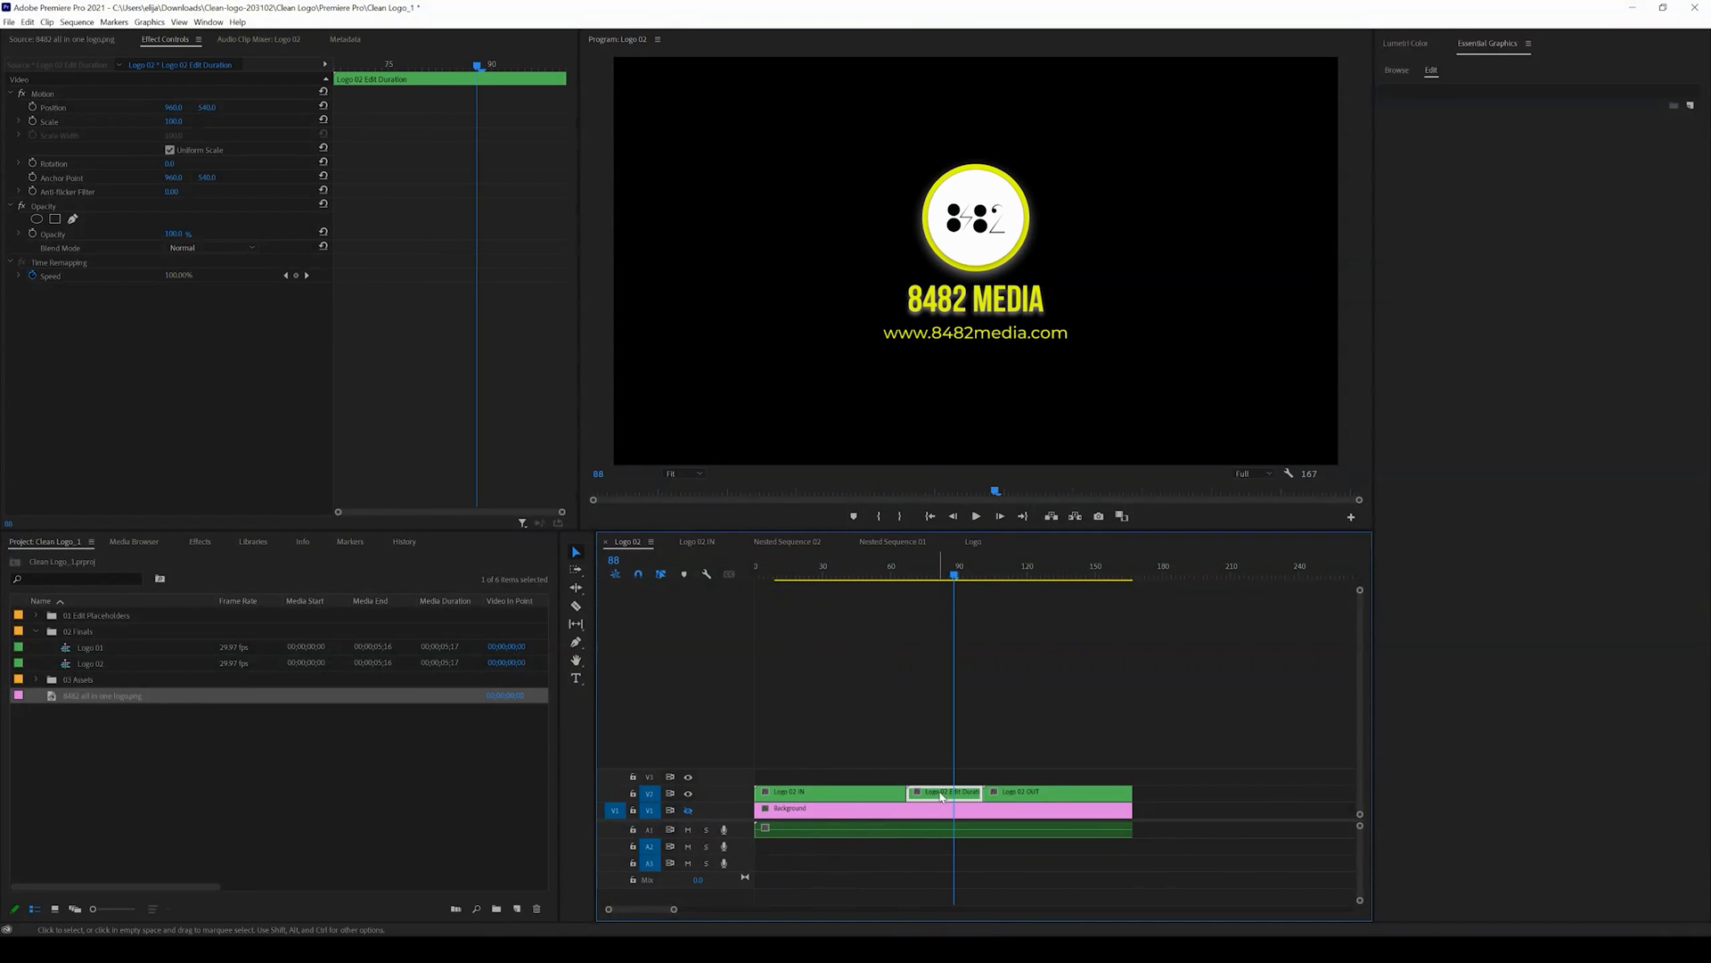
{"action": "double_click", "coordinate": [945, 796]}
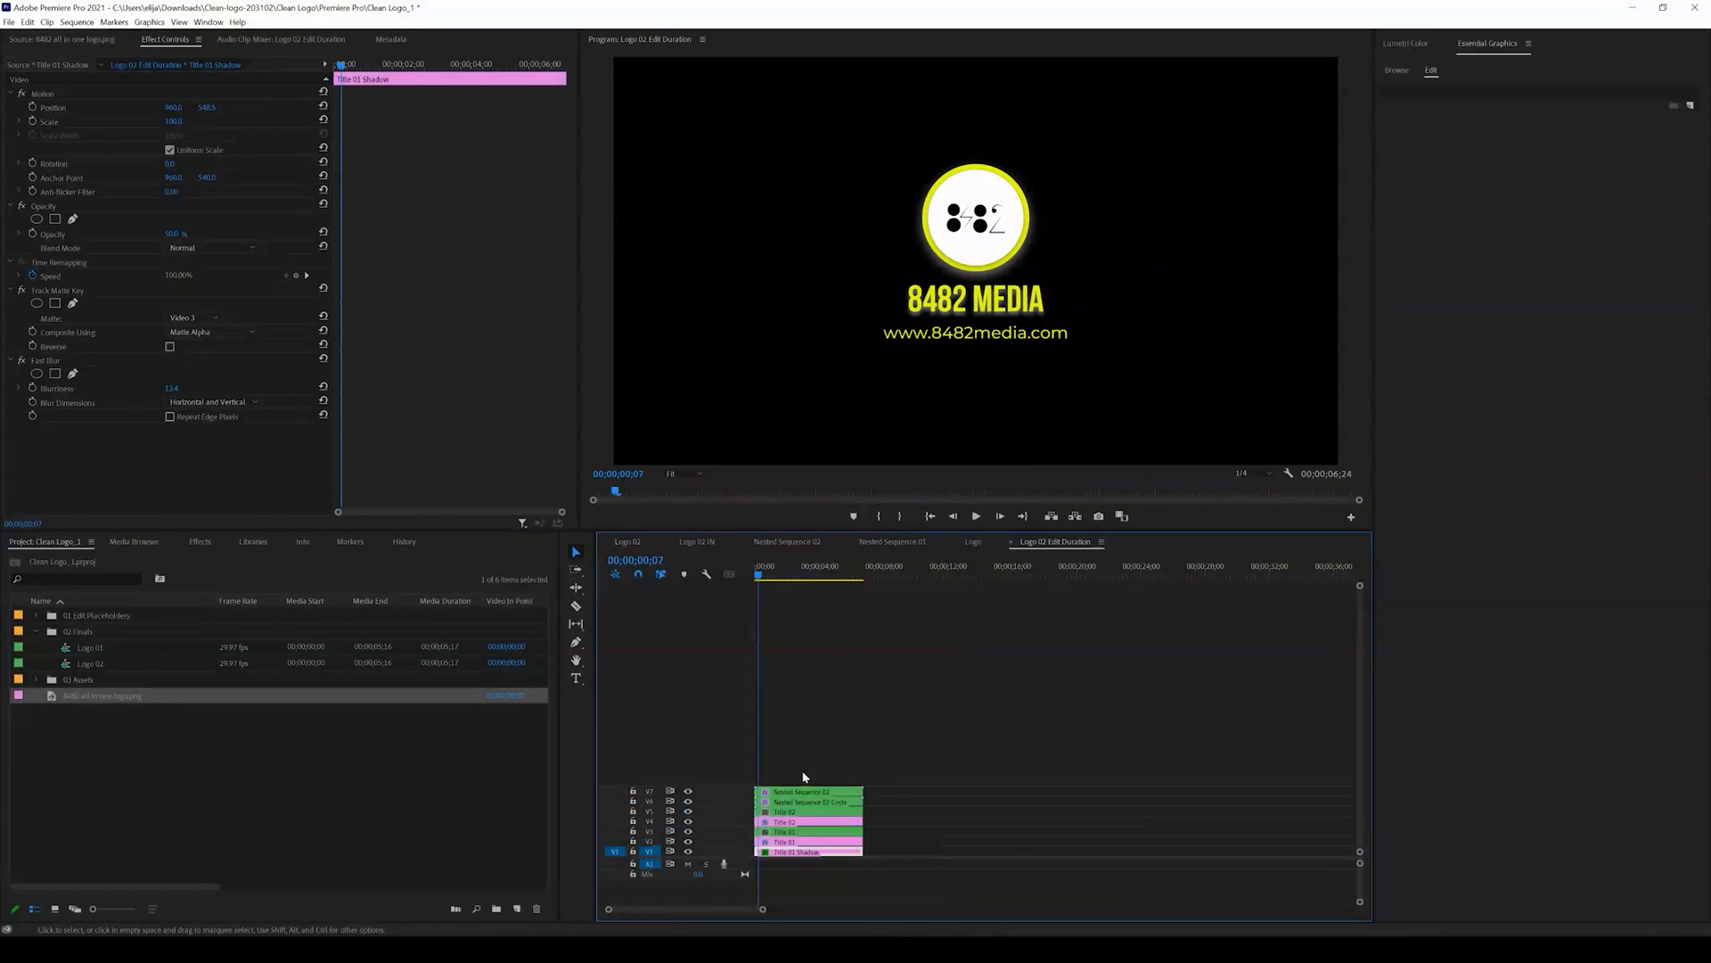
{"action": "left_click", "coordinate": [689, 801]}
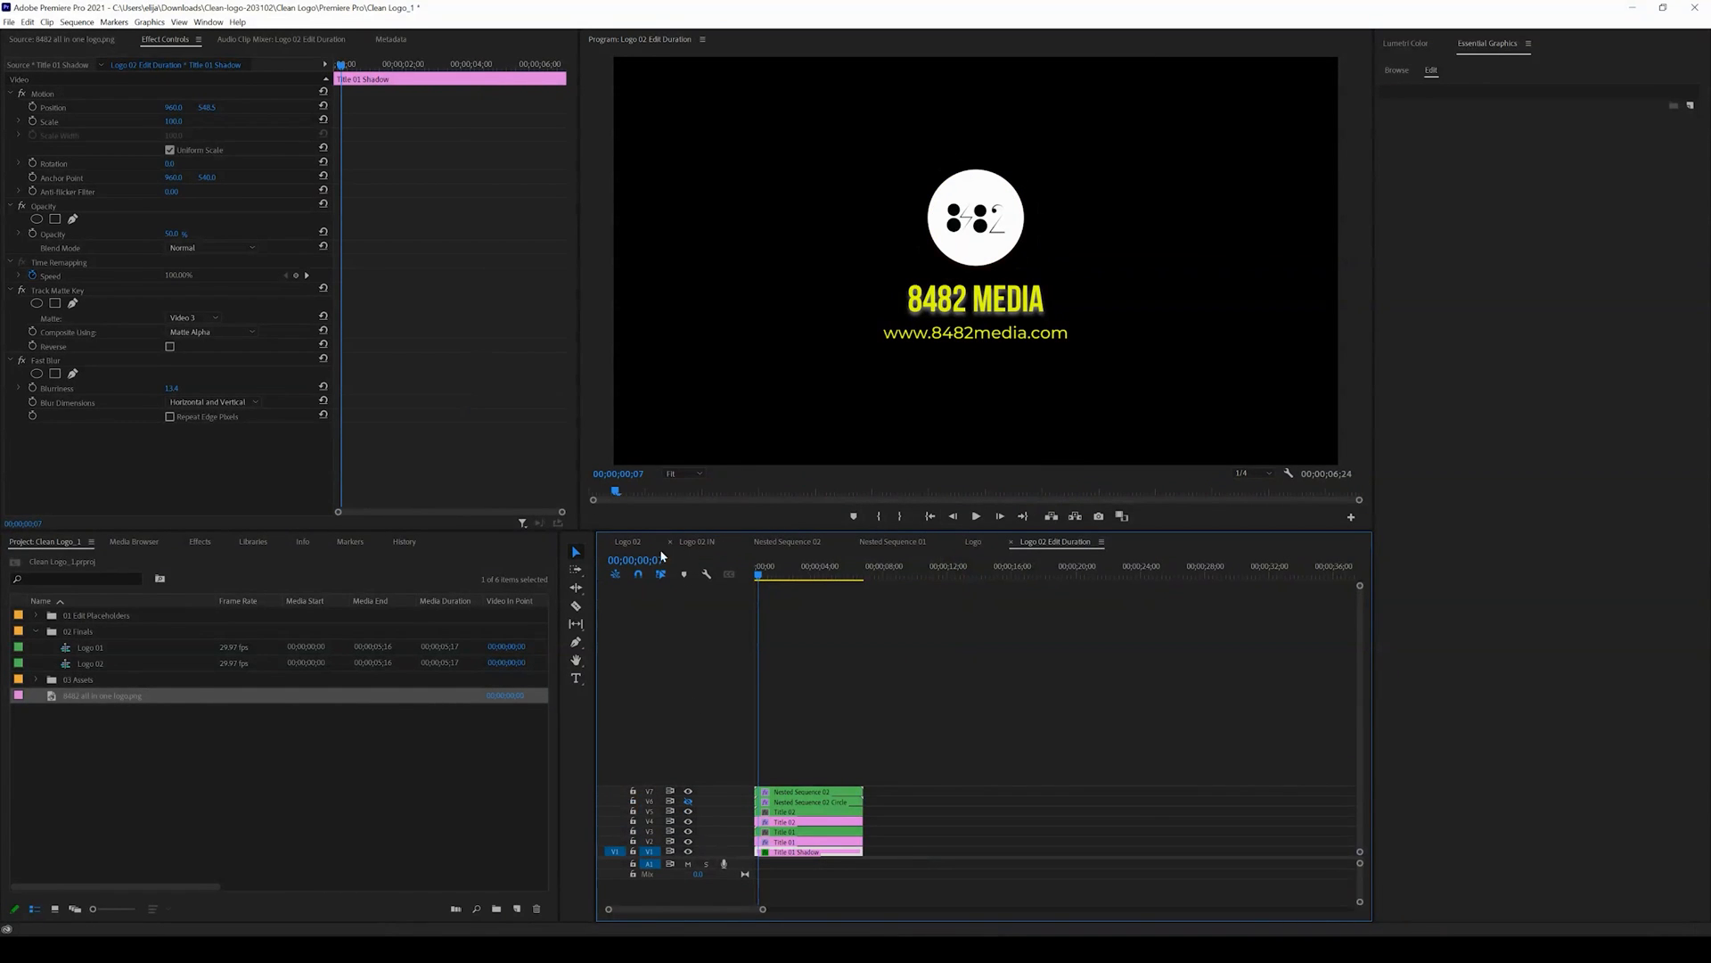
{"action": "left_click", "coordinate": [633, 544]}
Open the Logo 02 OUT nested sequence, hide its circle track V6, and return to Logo 02.
{"action": "left_click", "coordinate": [1040, 571]}
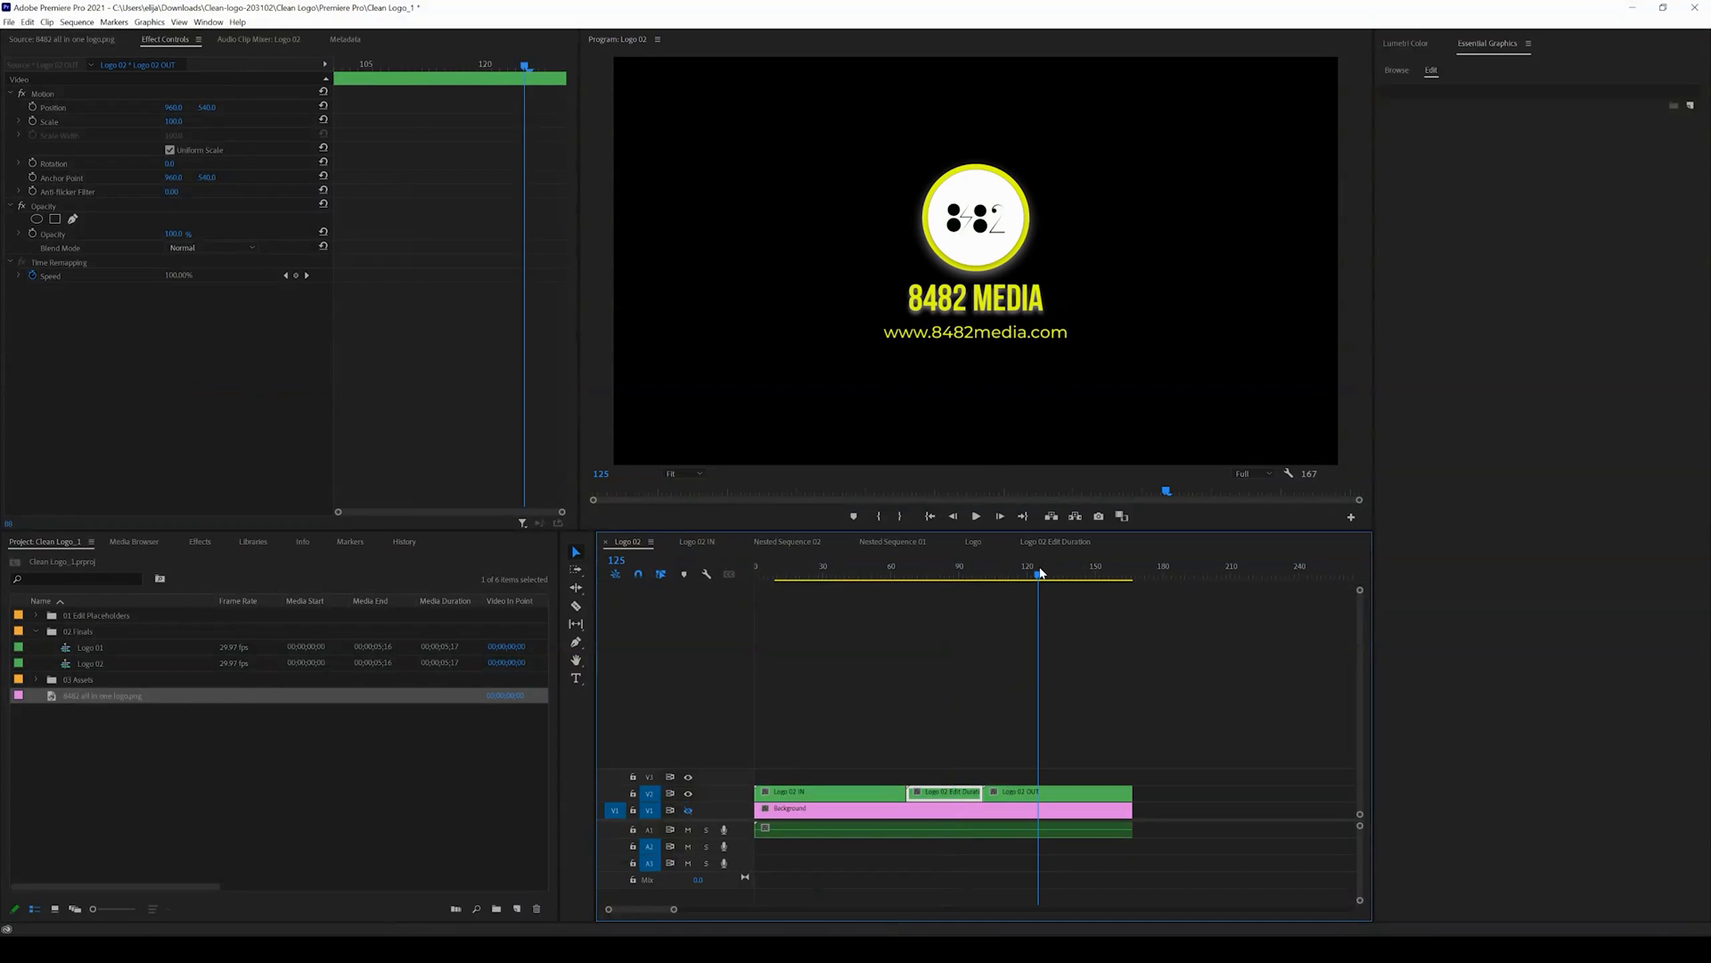
{"action": "double_click", "coordinate": [1038, 807]}
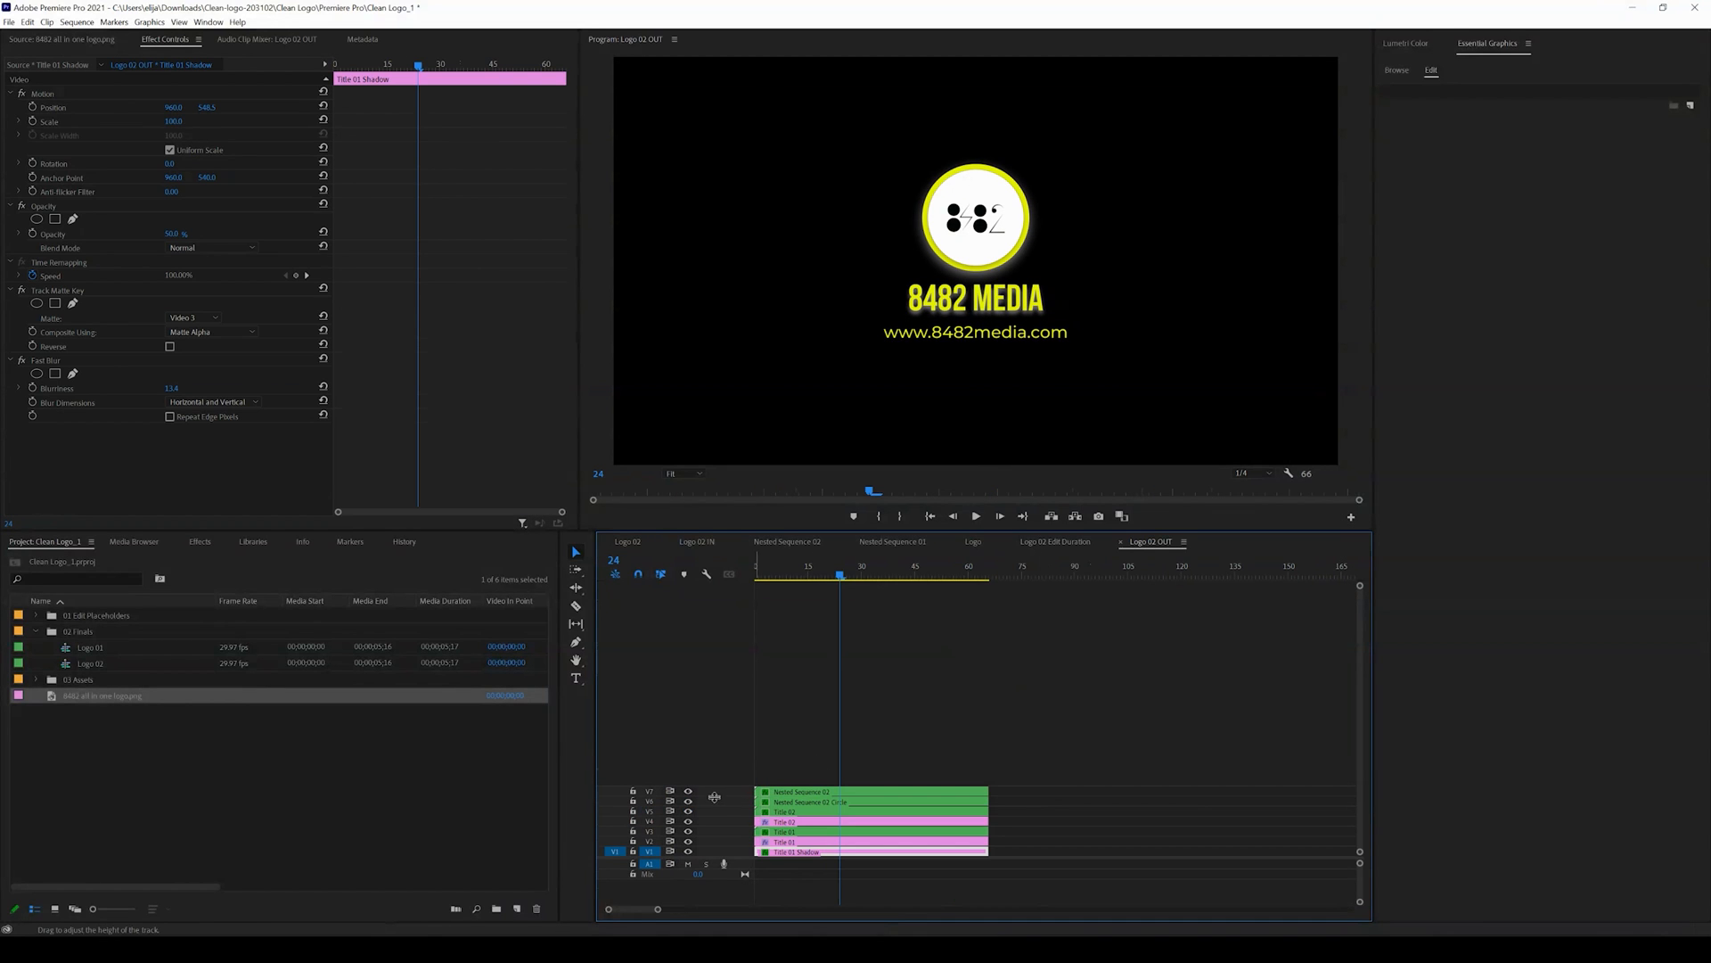
{"action": "left_click", "coordinate": [689, 801]}
{"action": "left_click", "coordinate": [637, 542]}
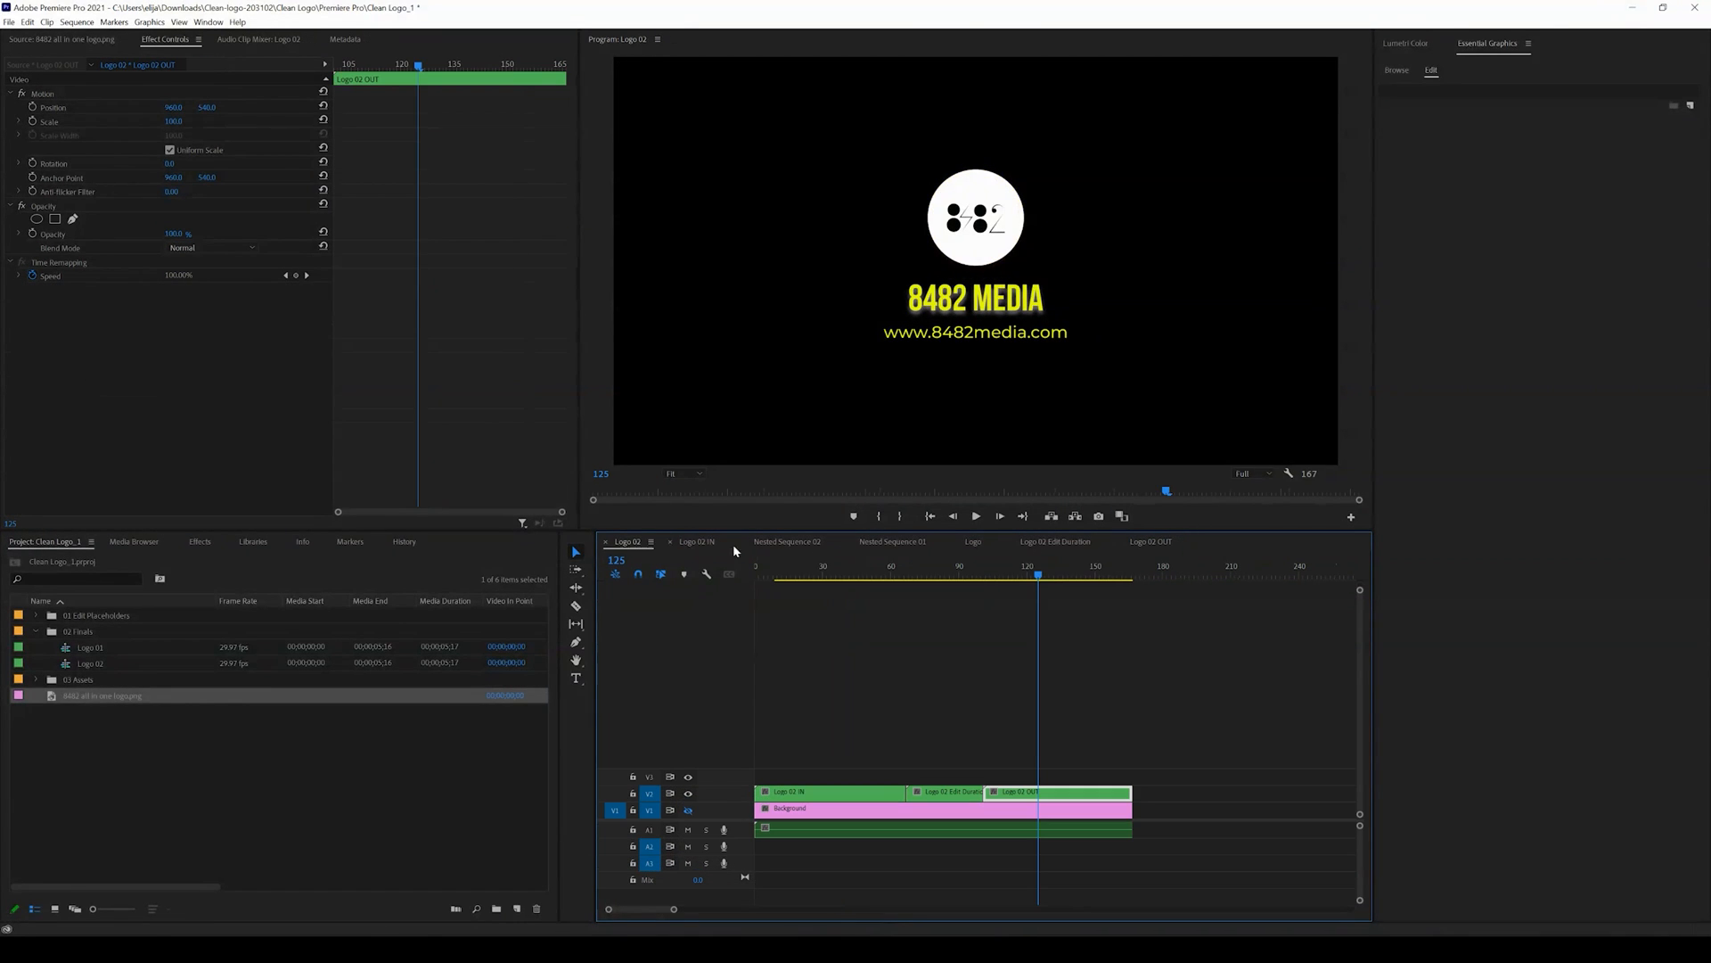
Play the Logo 02 animation from the start to review it without the circle outline.
{"action": "left_click_drag", "start_coordinate": [1040, 572], "coordinate": [667, 595]}
{"action": "left_click", "coordinate": [976, 516]}
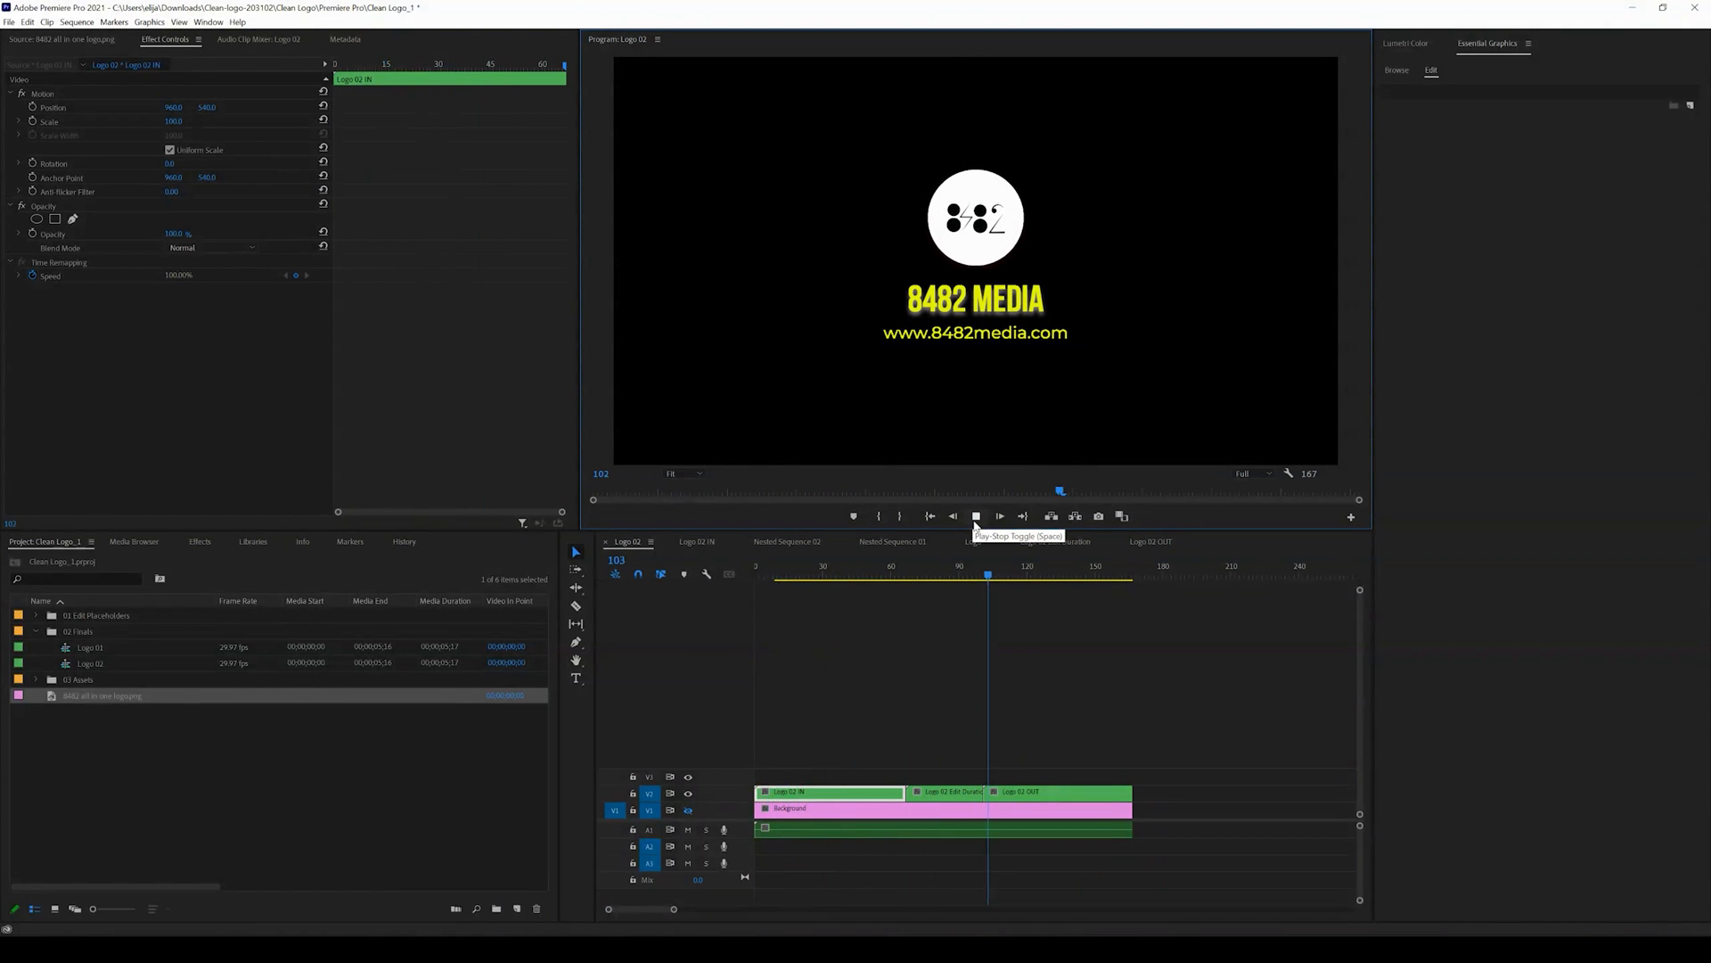
{"action": "left_click", "coordinate": [976, 518]}
Mark the in and out range around the Logo 02 clips, and move the playhead to frame 47.
{"action": "left_click", "coordinate": [1001, 650]}
{"action": "key", "text": "x"}
{"action": "left_click_drag", "start_coordinate": [991, 572], "coordinate": [861, 576]}
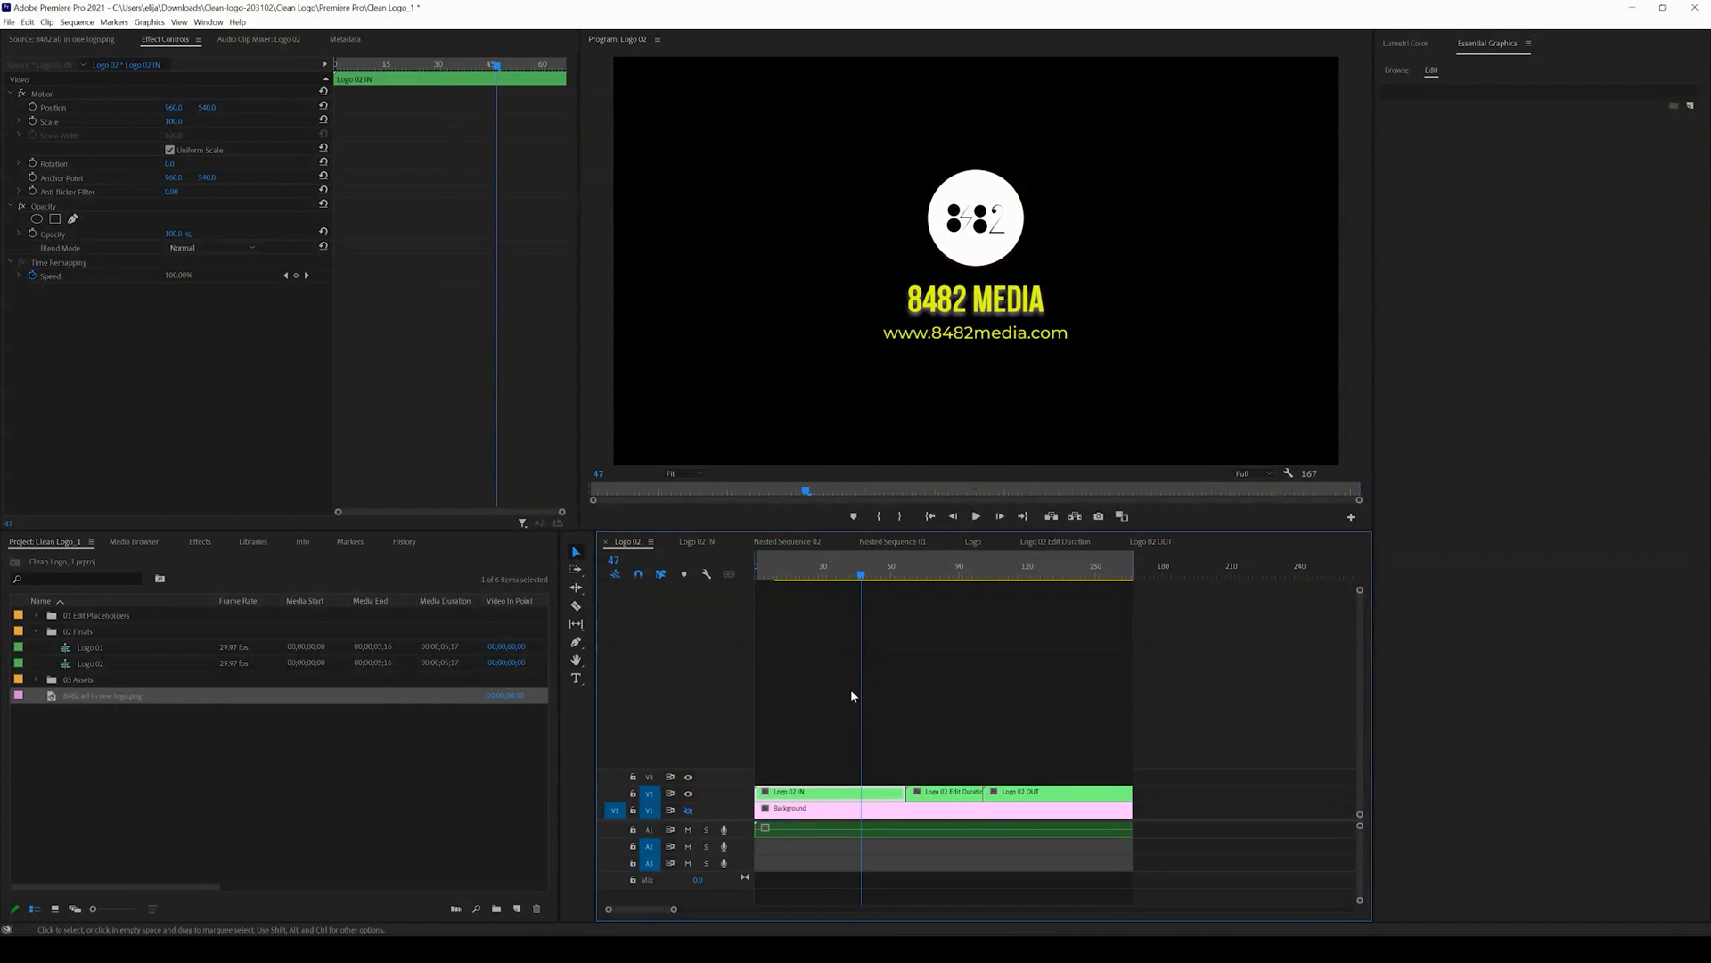
Switch to File Explorer and open the Flat Logo Reveal 1 folder inside Flat-logo-reveal-173906 in Downloads.
{"action": "left_click", "coordinate": [499, 949]}
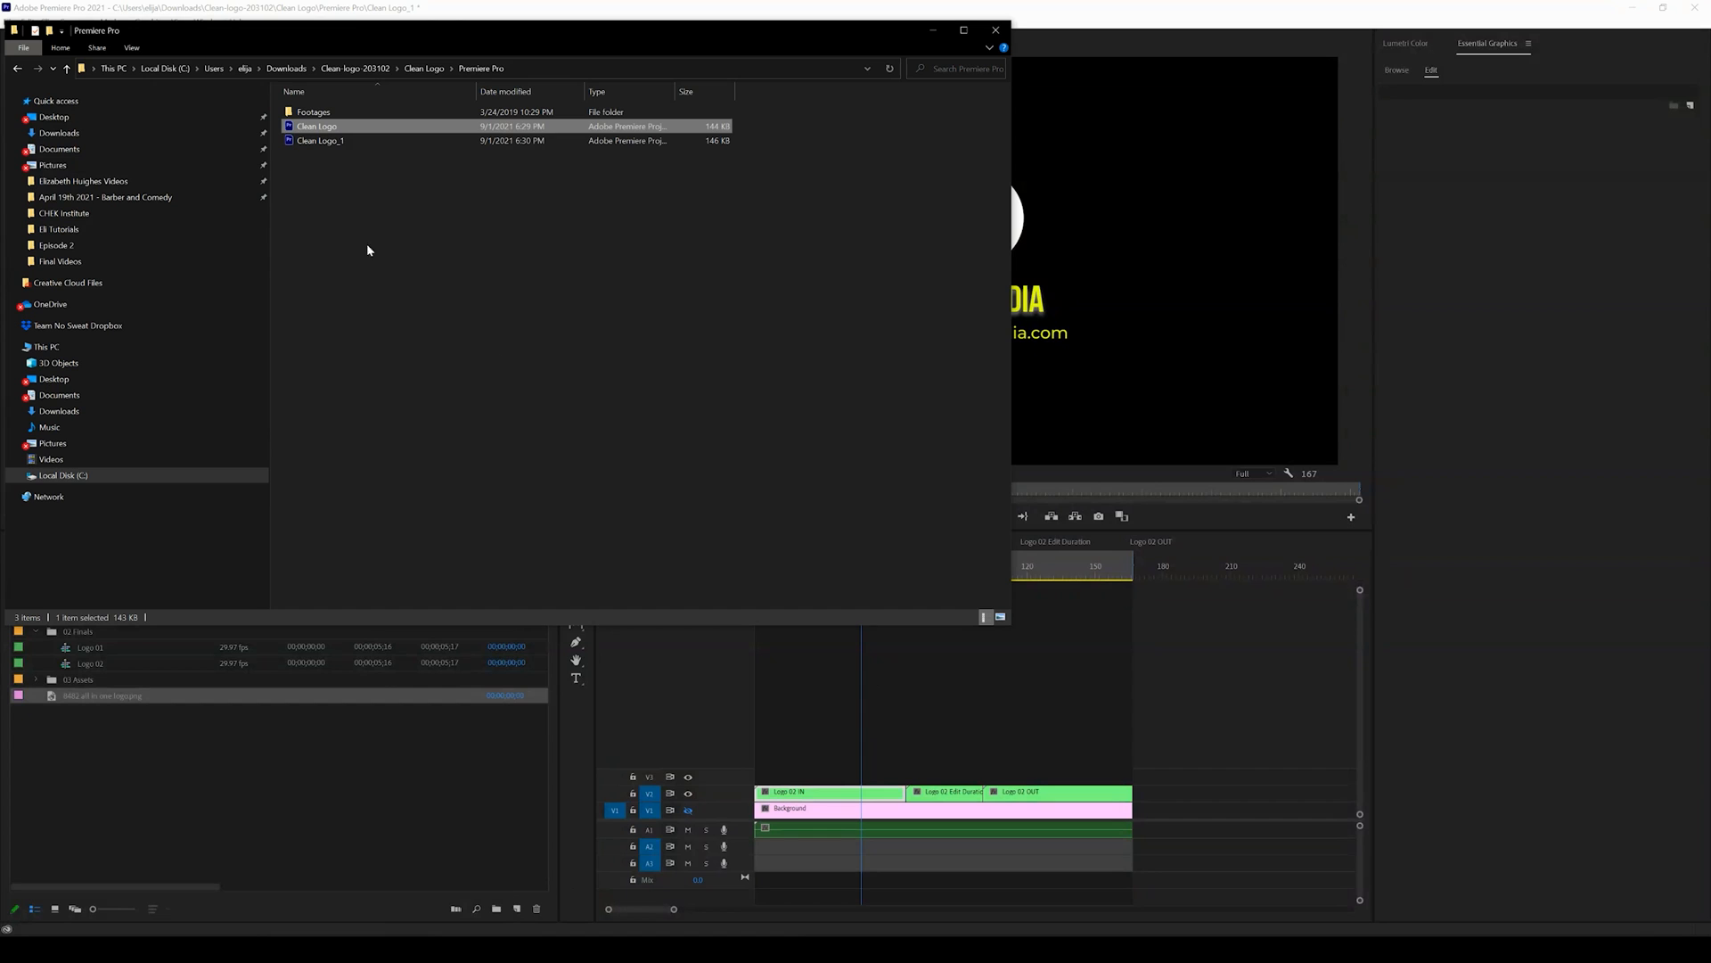
{"action": "left_click", "coordinate": [64, 138]}
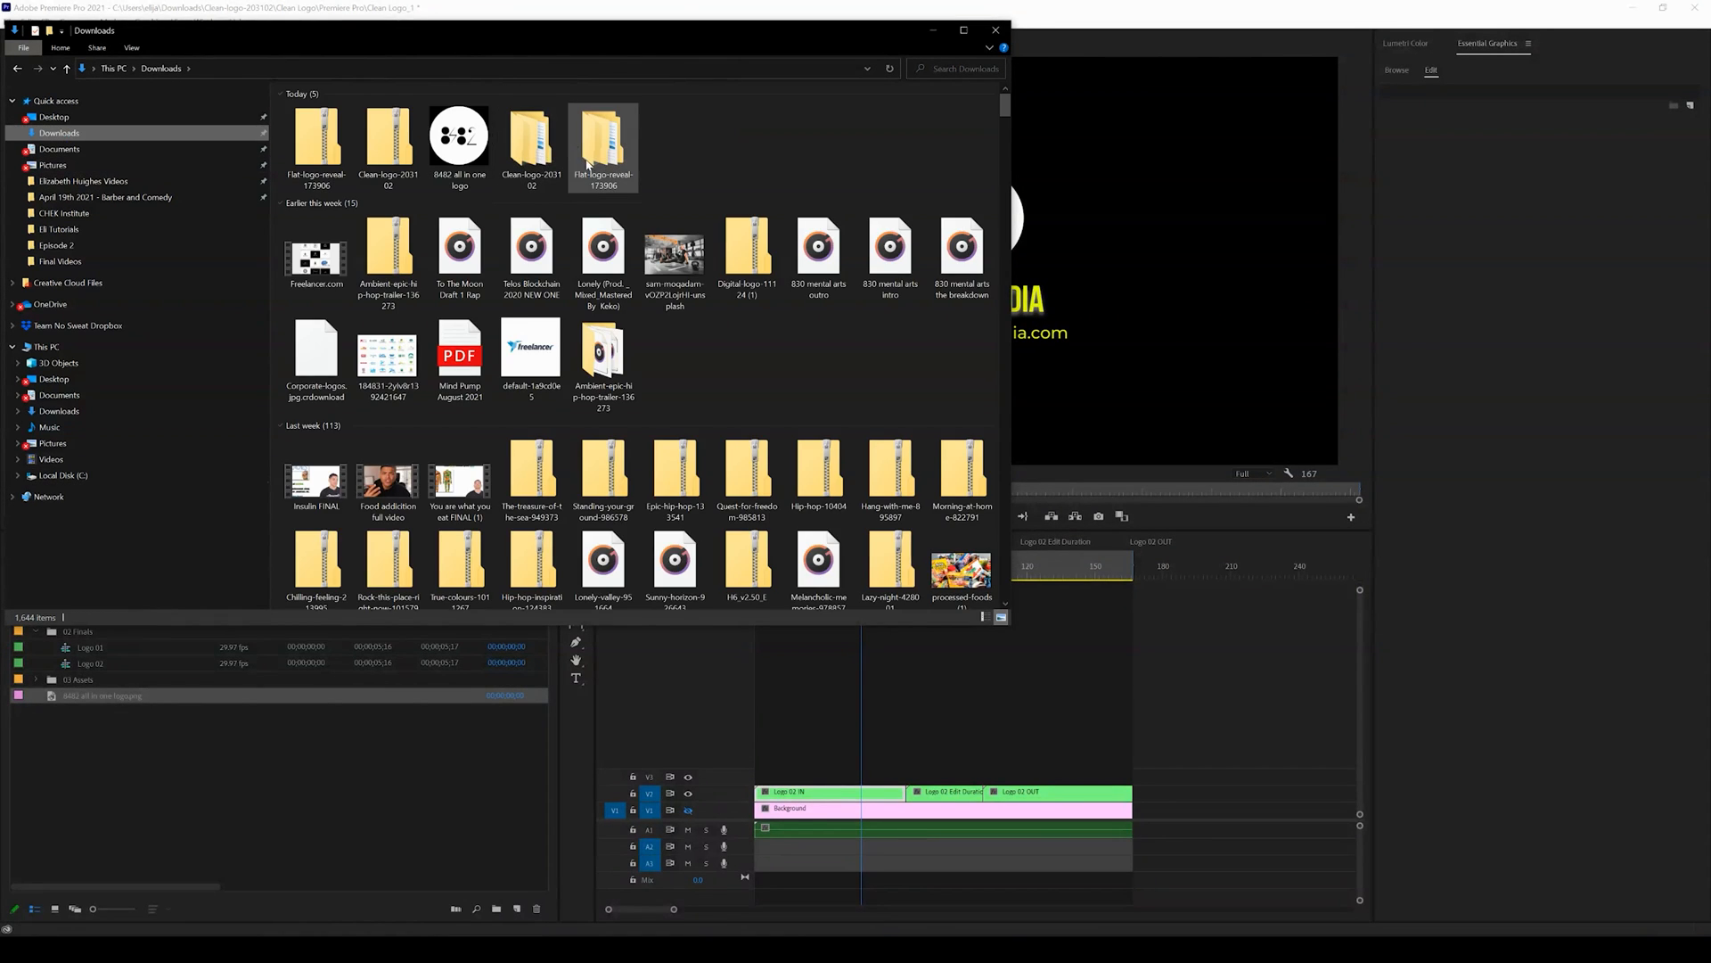
{"action": "double_click", "coordinate": [606, 146]}
{"action": "double_click", "coordinate": [351, 114]}
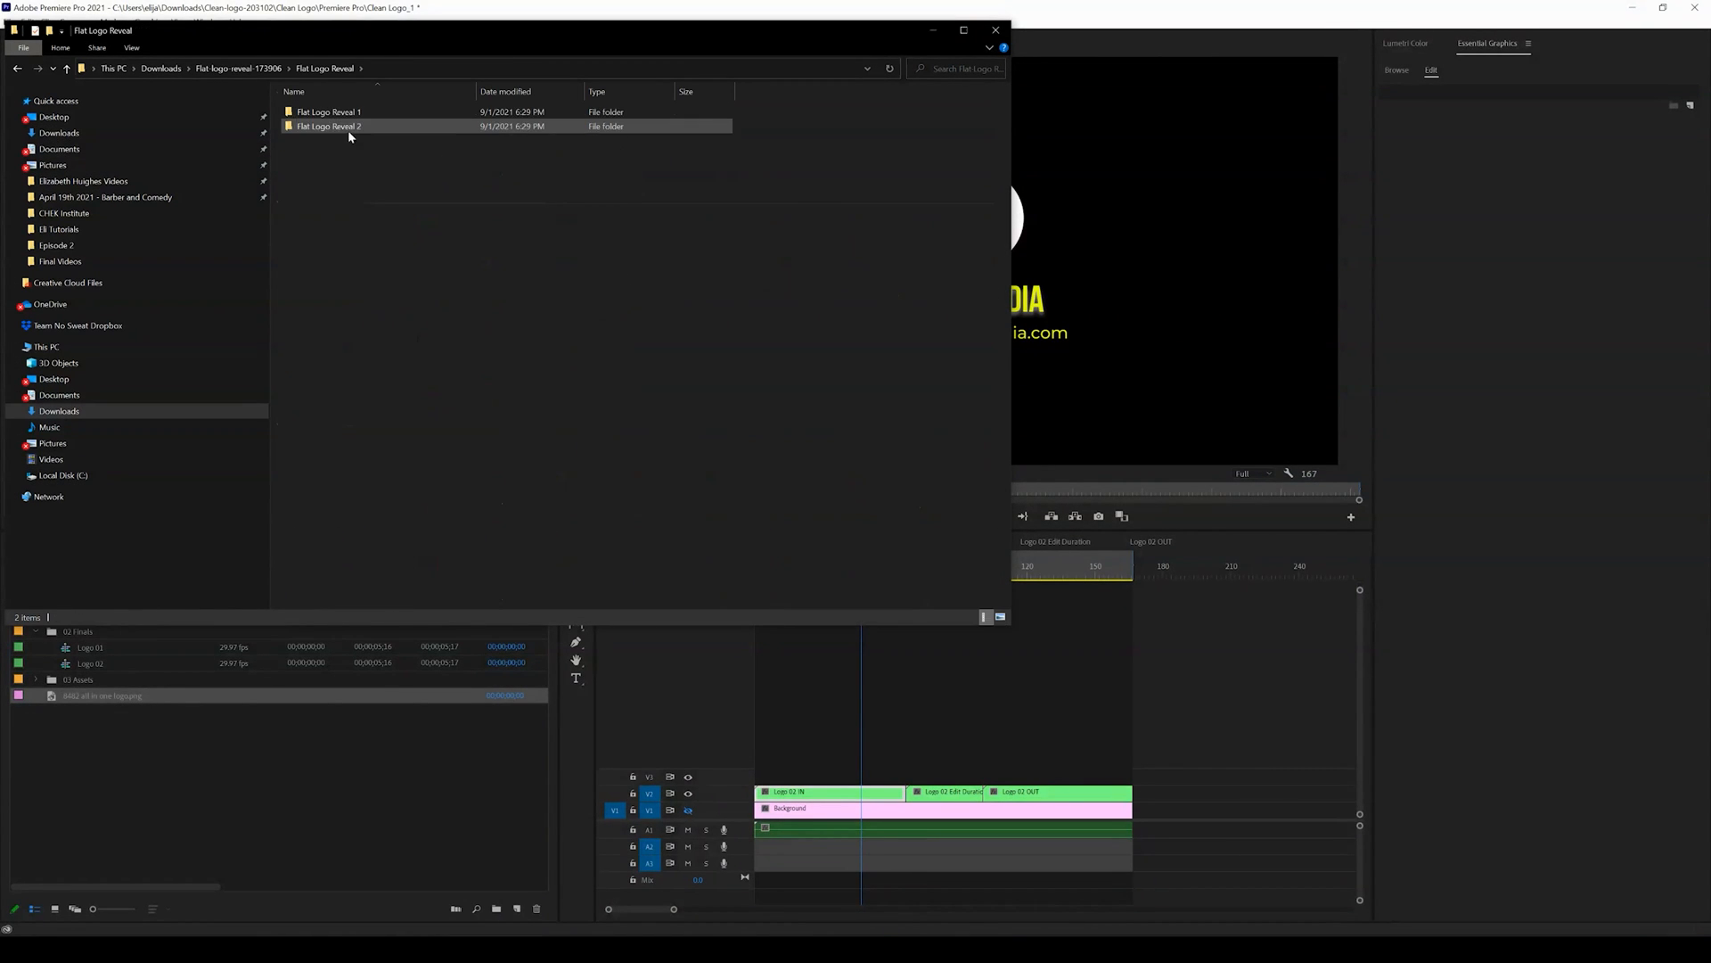
{"action": "double_click", "coordinate": [334, 116]}
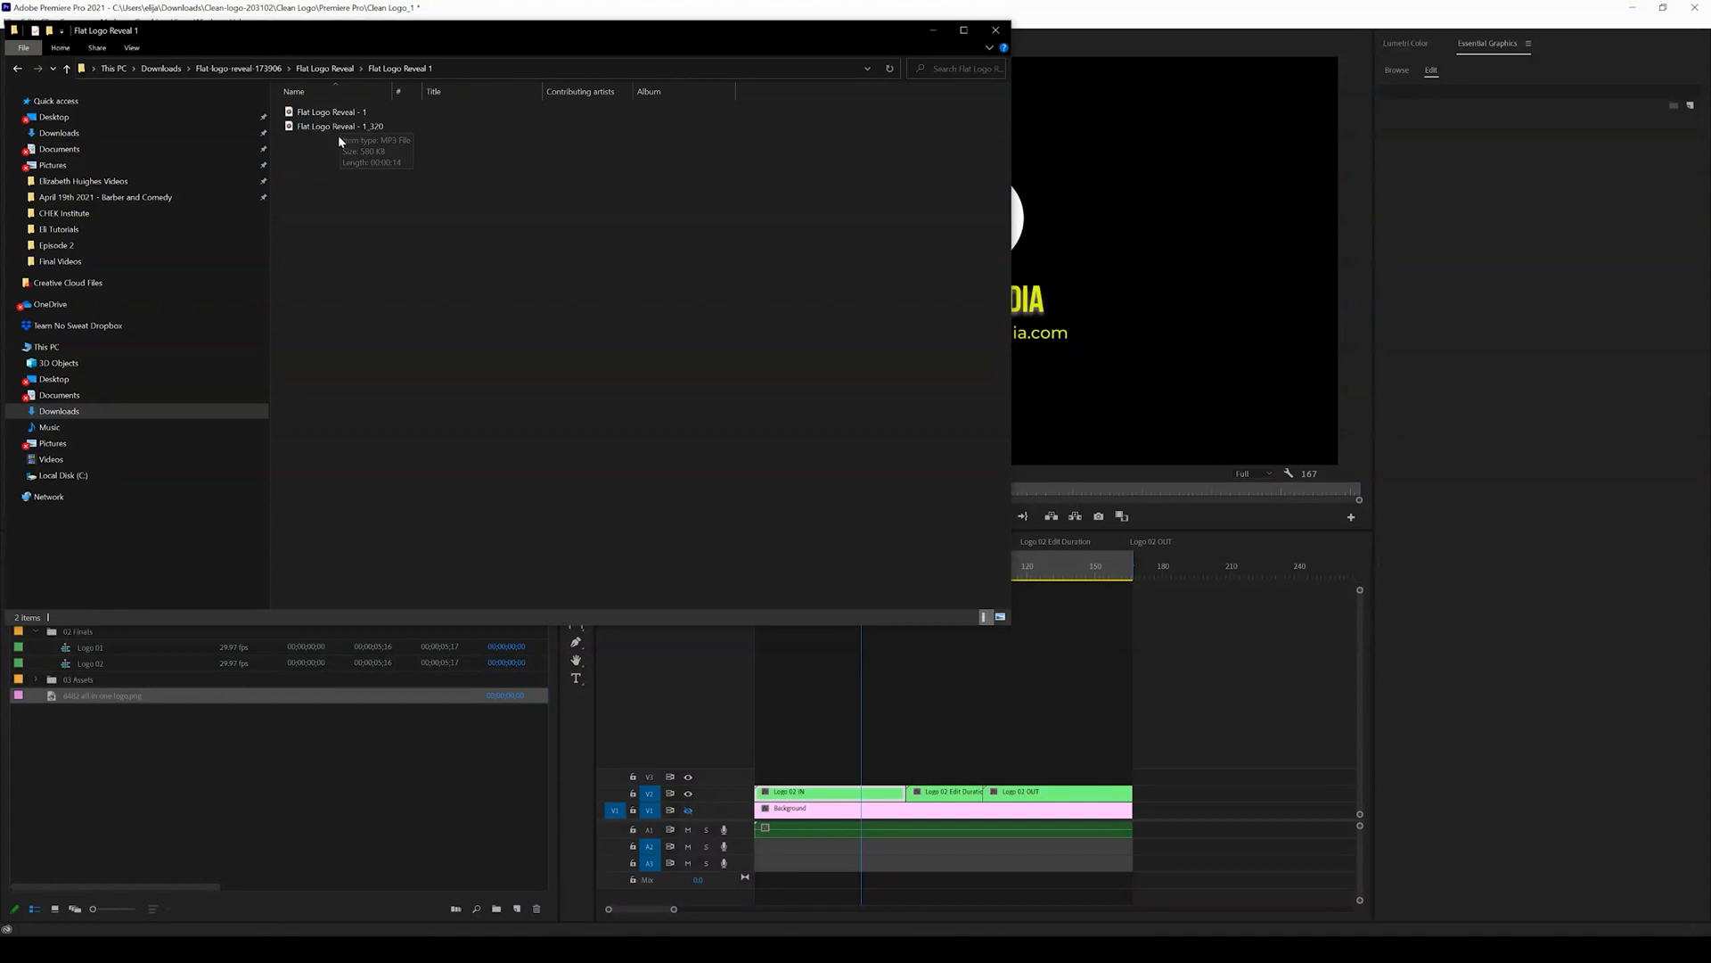
Place the Flat Logo Reveal - 1_320 audio file at the start of track A1 in Logo 02, and move the playhead to frame 70.
{"action": "left_click", "coordinate": [343, 126]}
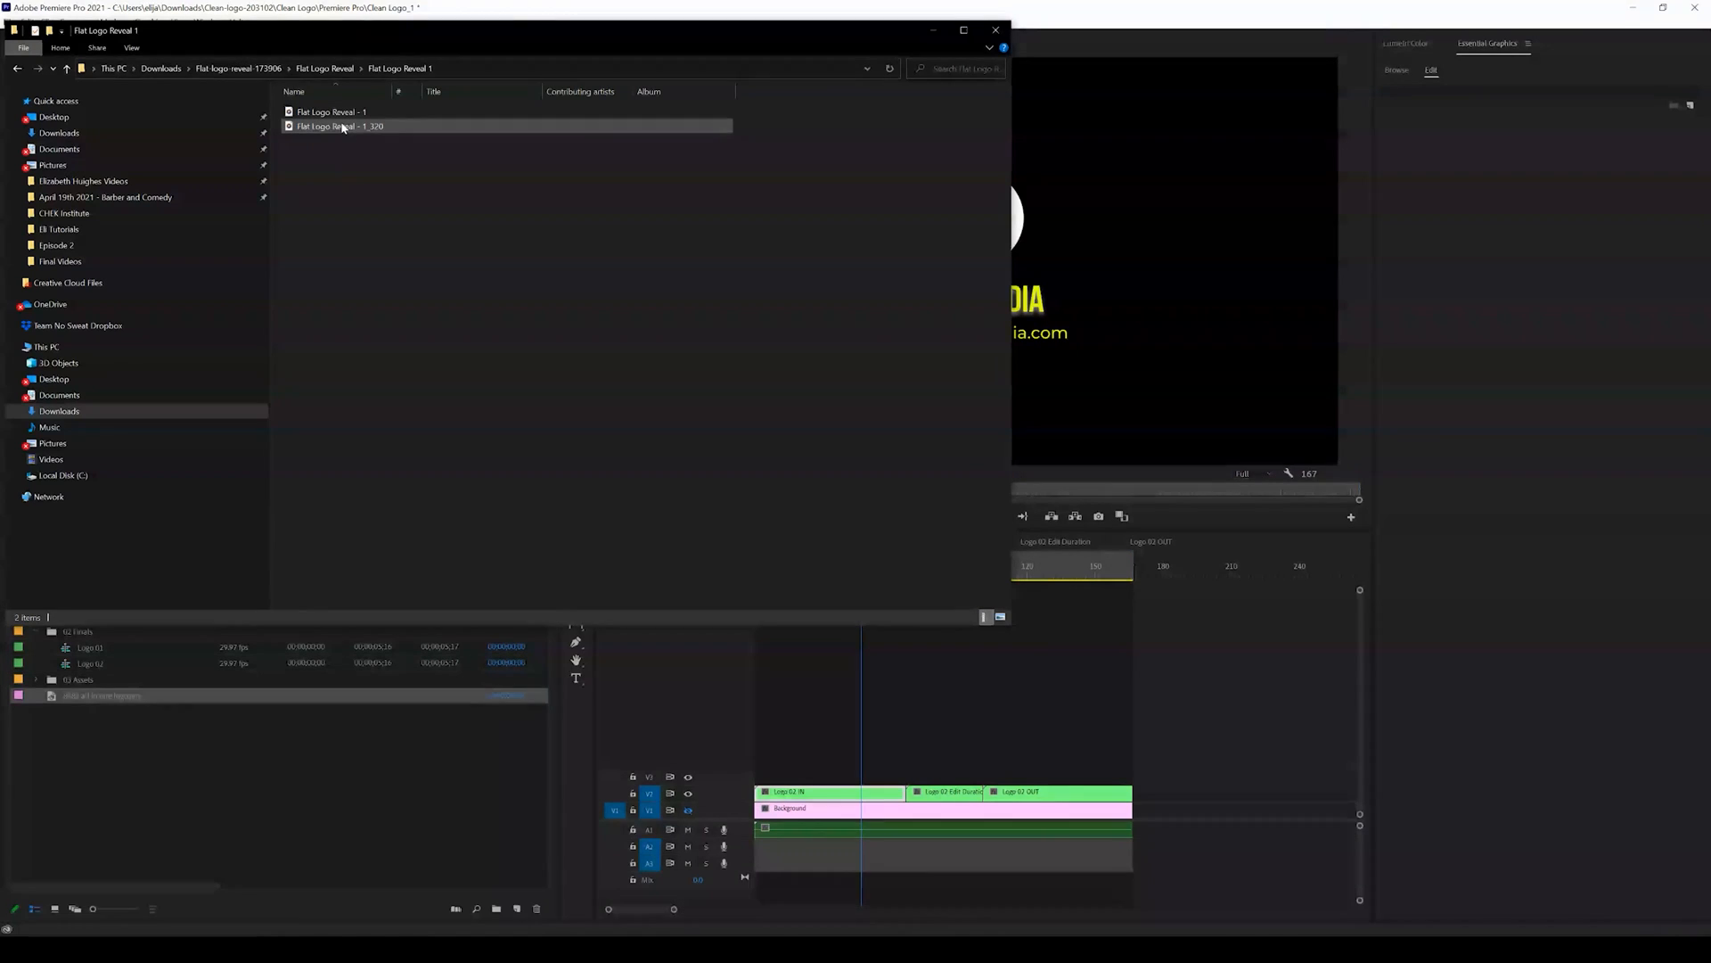
{"action": "left_click_drag", "start_coordinate": [344, 127], "coordinate": [758, 829]}
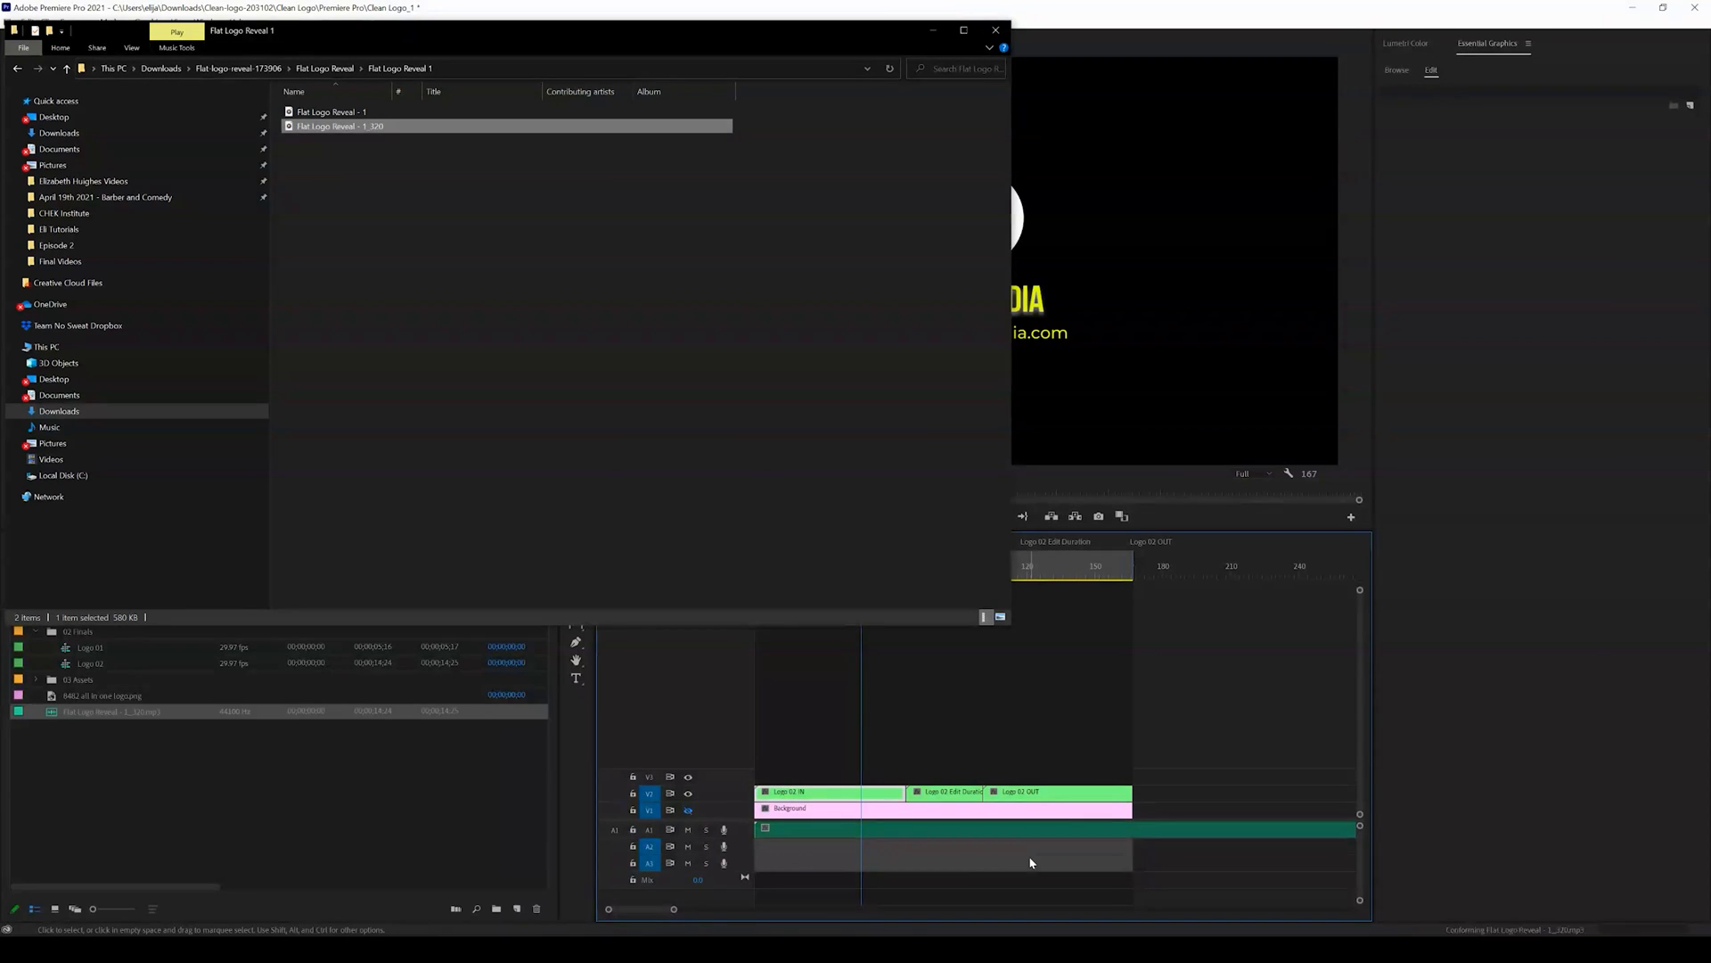
{"action": "left_click", "coordinate": [1025, 869]}
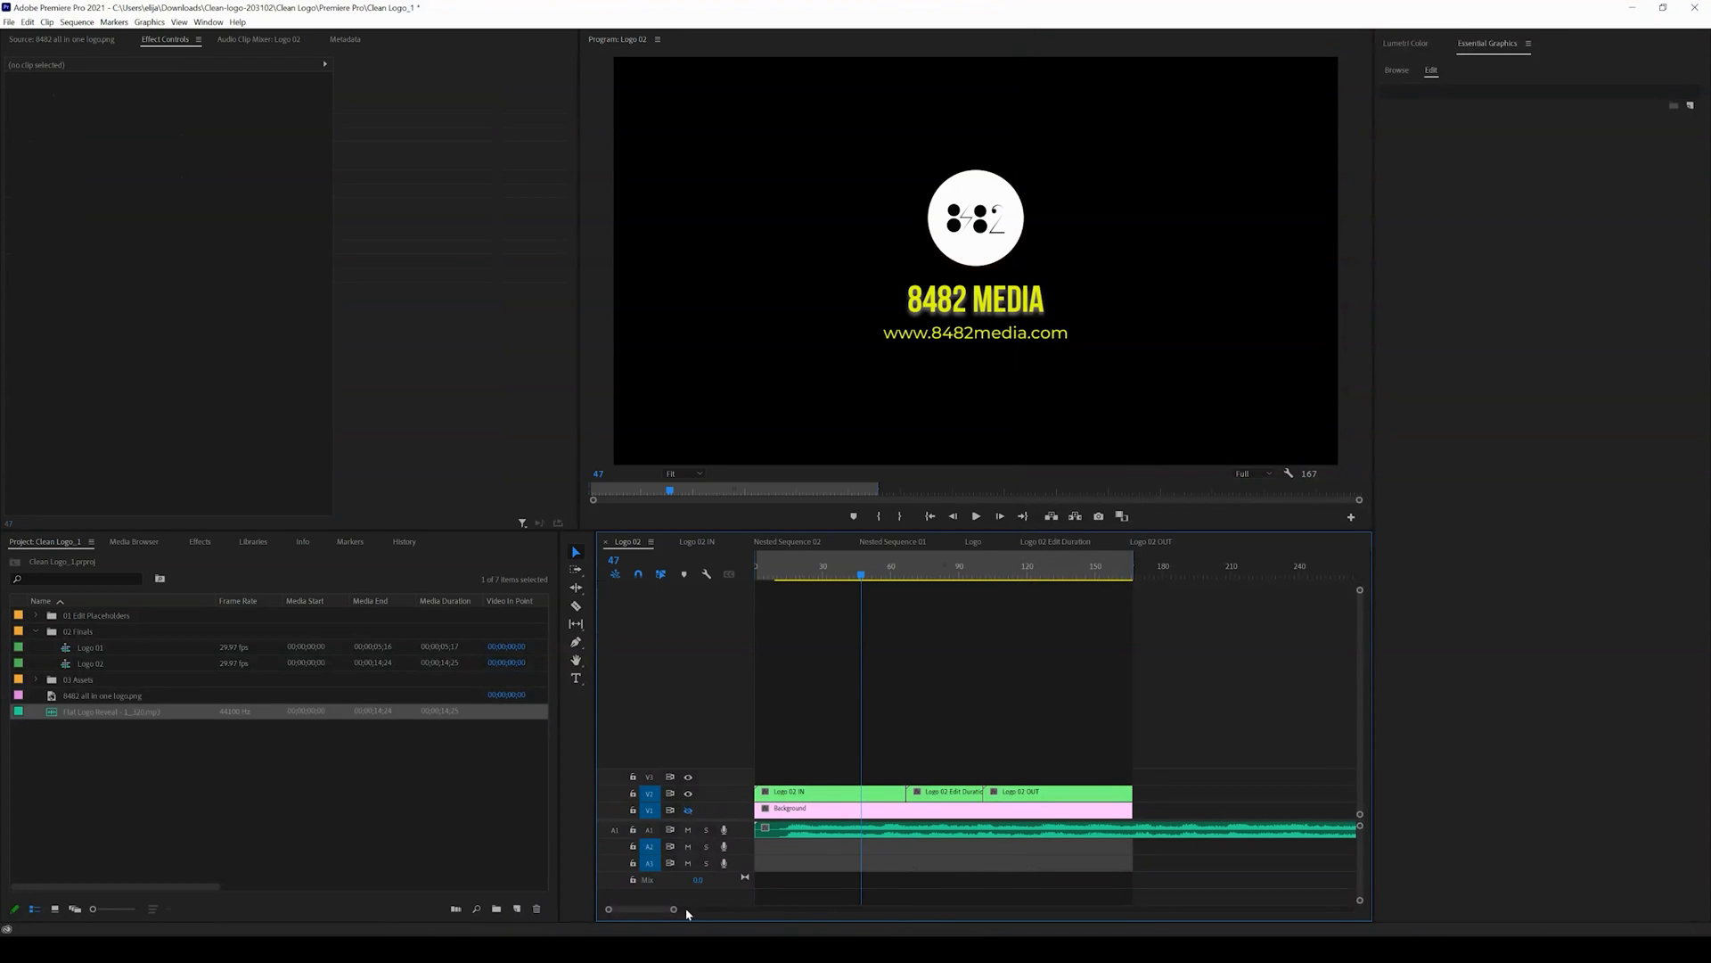
{"action": "left_click_drag", "start_coordinate": [677, 912], "coordinate": [758, 910]}
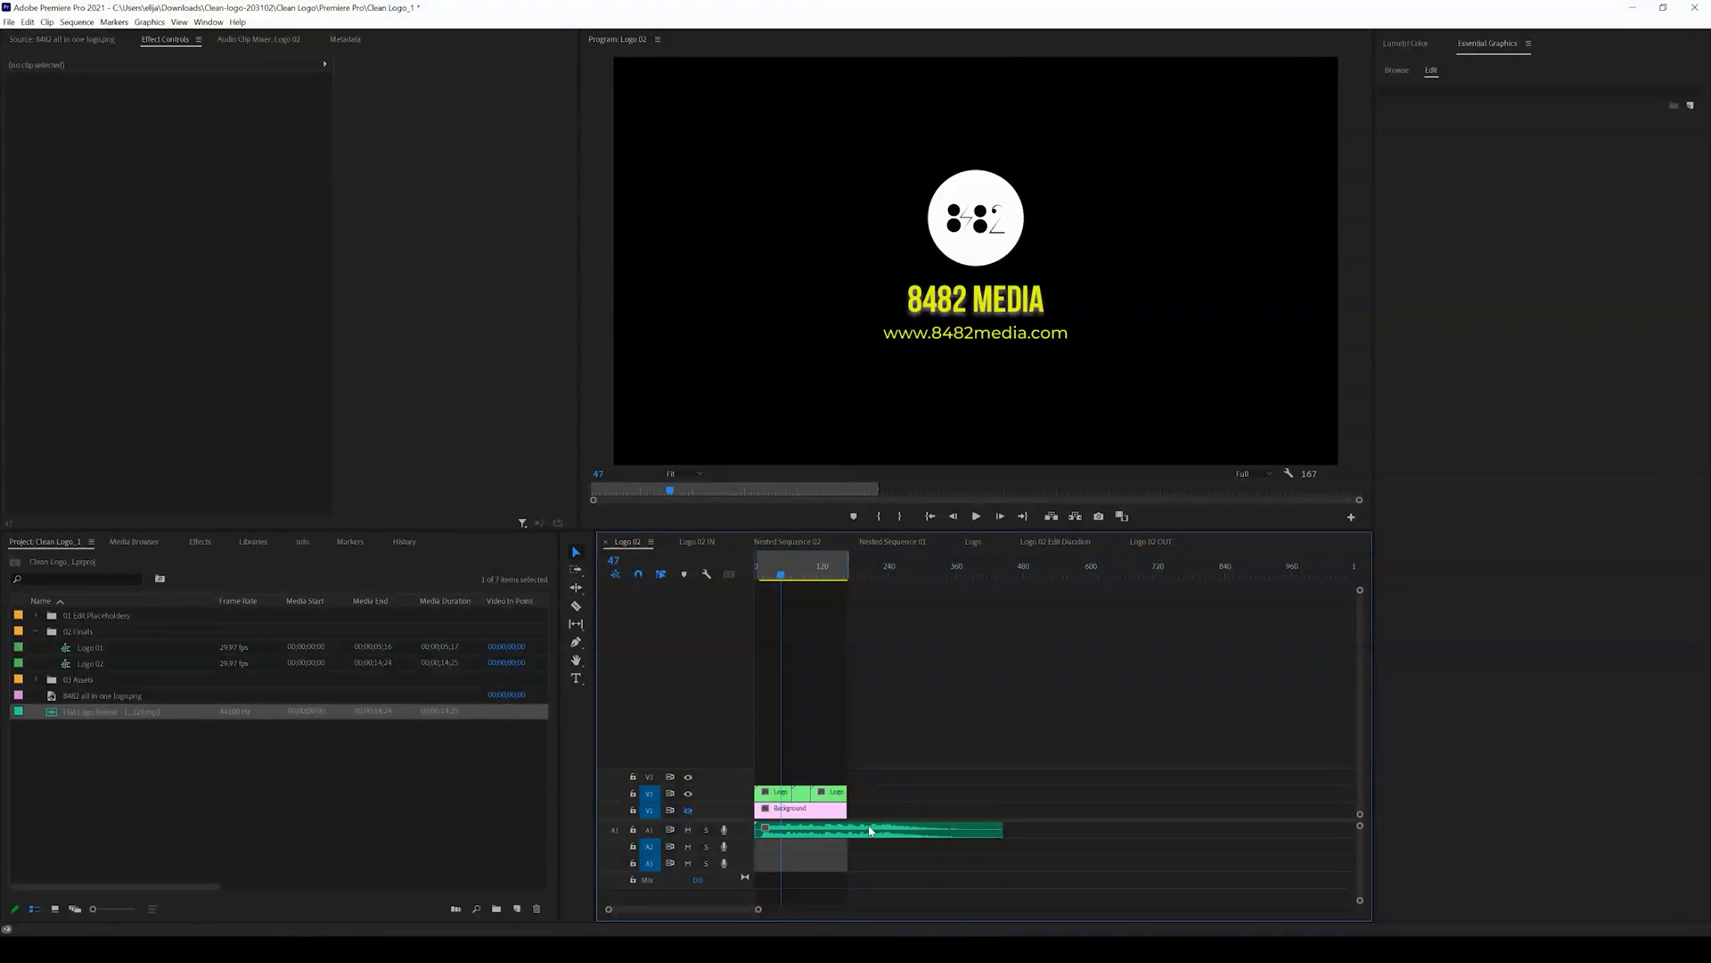
{"action": "mouse_move", "coordinate": [781, 575]}
{"action": "left_mouse_down"}
{"action": "mouse_move", "coordinate": [754, 577]}
{"action": "mouse_move", "coordinate": [794, 576]}
{"action": "left_mouse_up"}
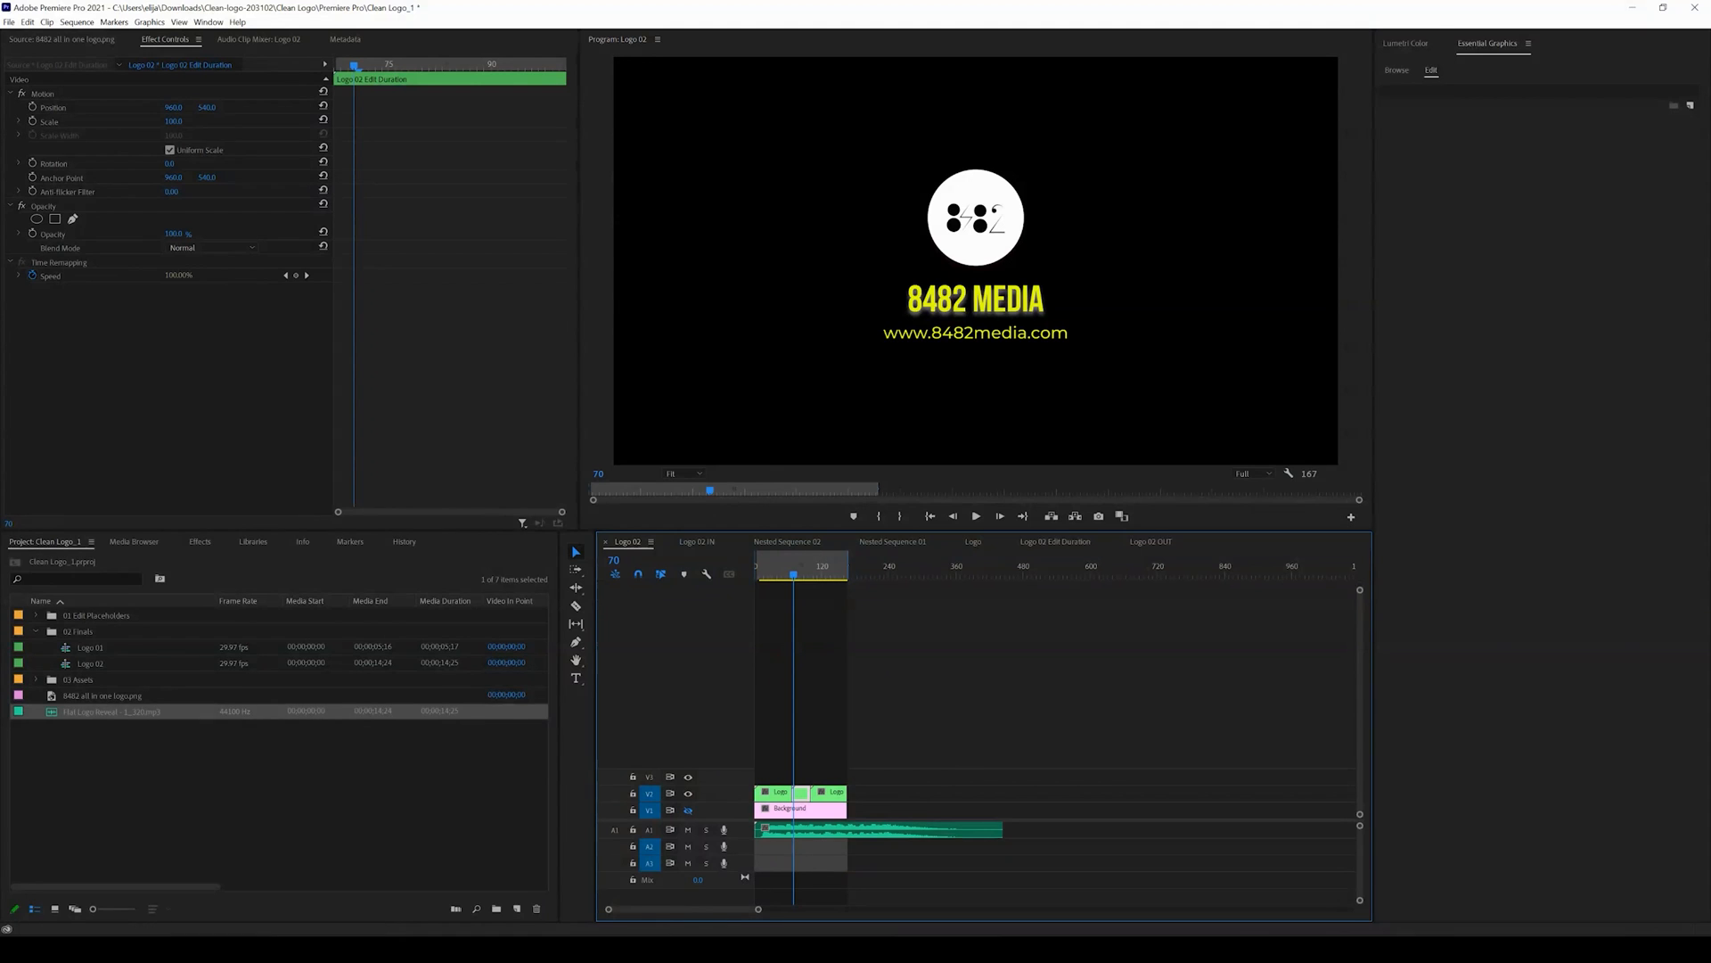
Switch to Motion Array in the browser, search its sound effects for "intro", and look through the list.
{"action": "left_click", "coordinate": [638, 948]}
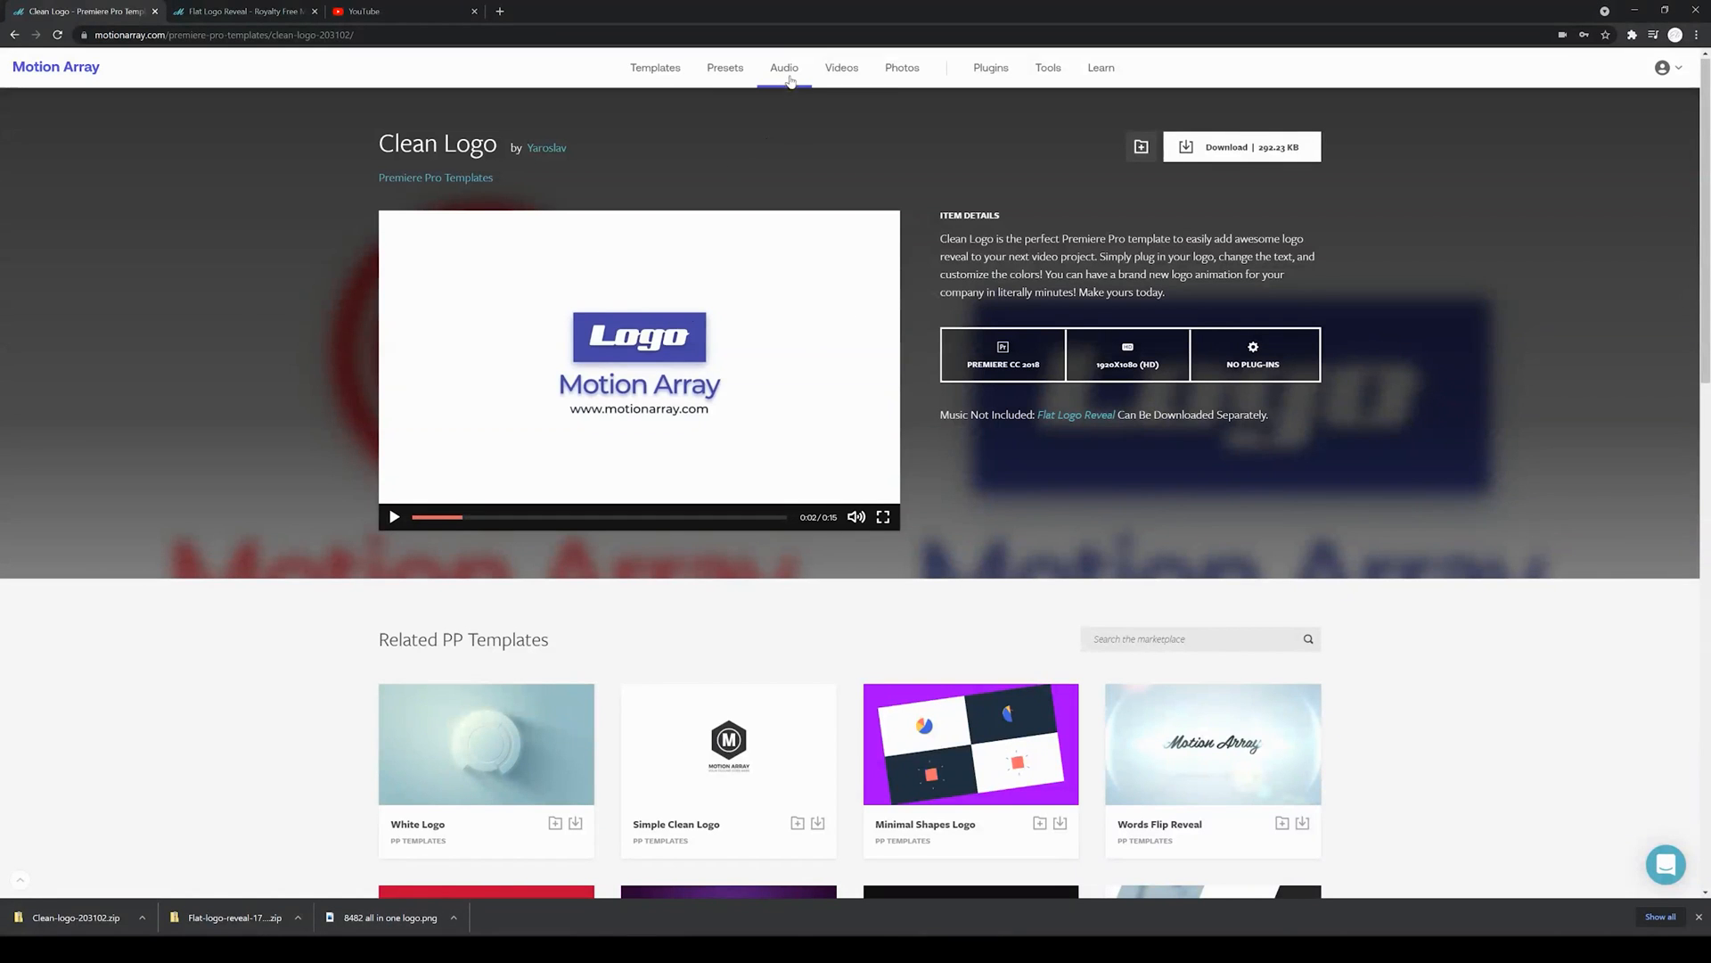
{"action": "mouse_move", "coordinate": [790, 81]}
{"action": "left_click", "coordinate": [916, 106]}
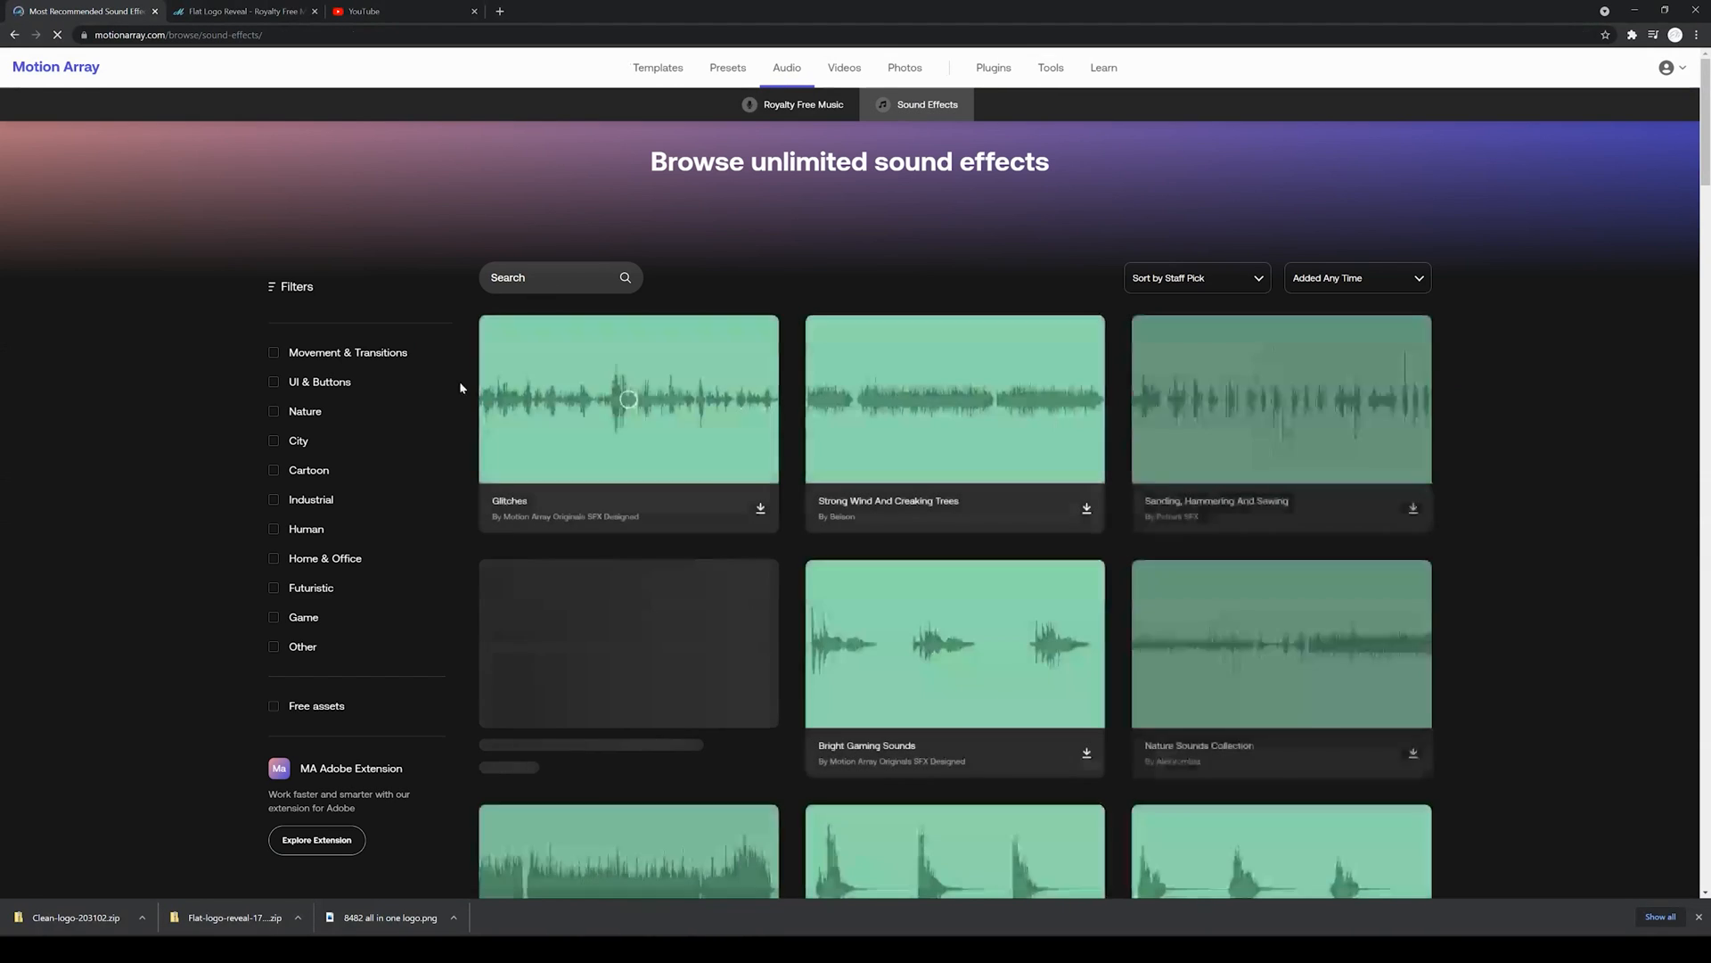
{"action": "left_click", "coordinate": [534, 282]}
{"action": "type", "text": "intro"}
{"action": "key", "text": "Return"}
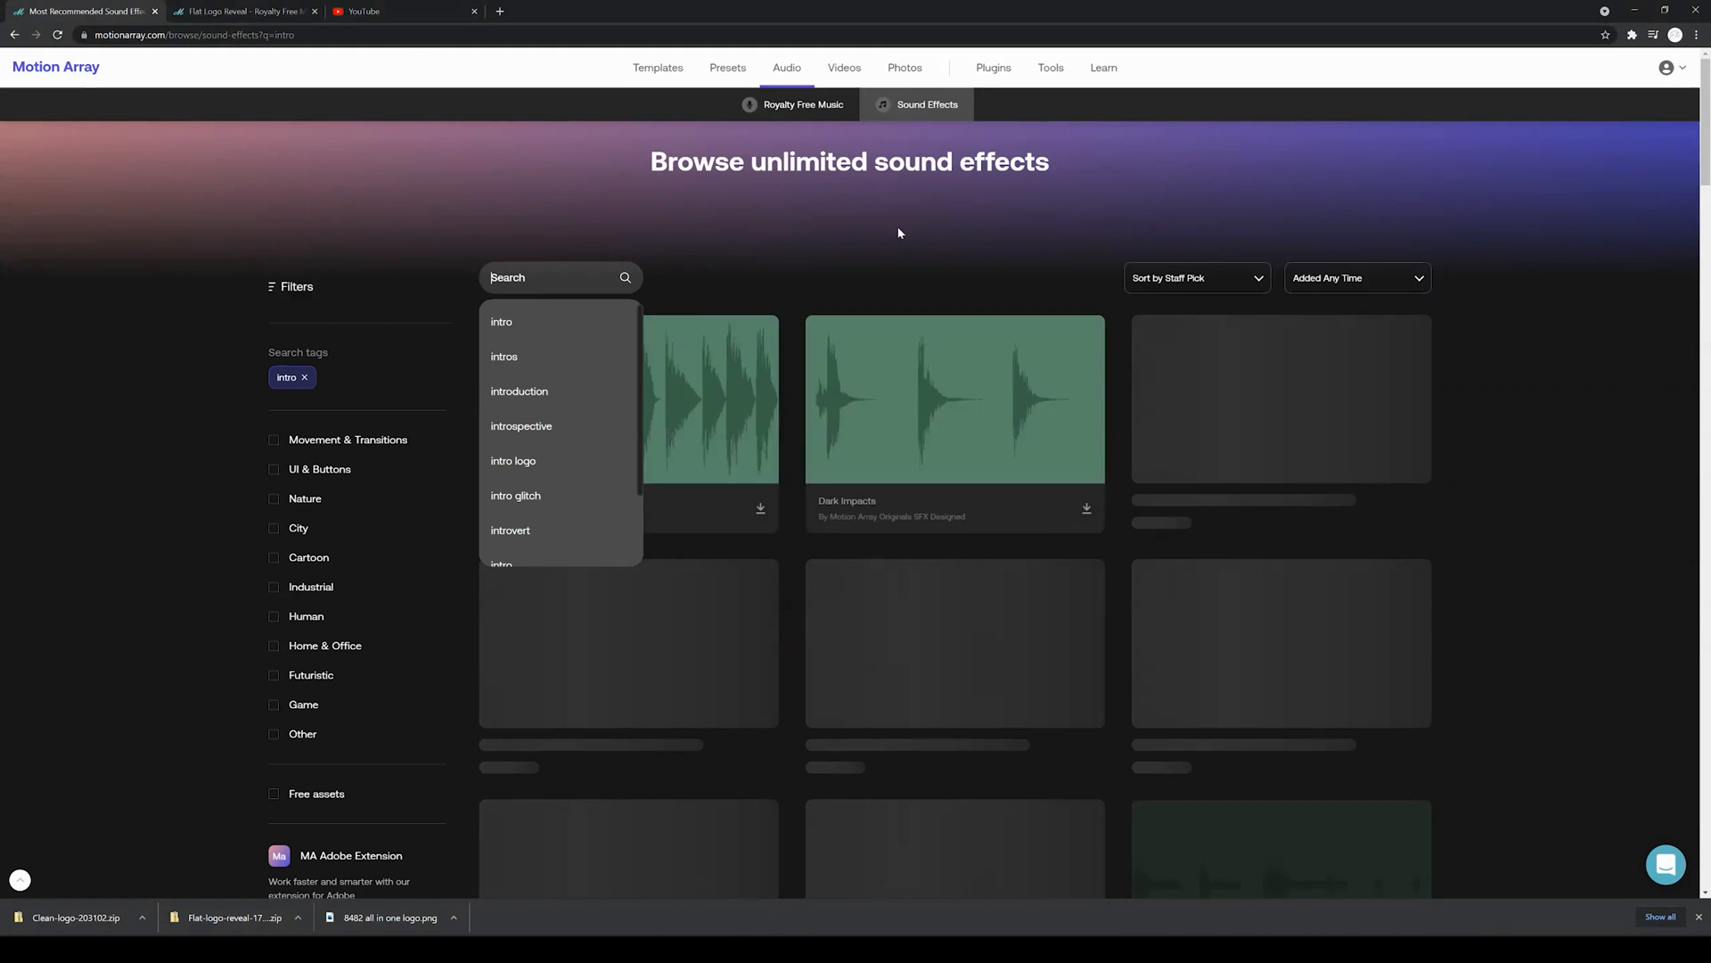
{"action": "scroll", "coordinate": [1505, 481], "scroll_direction": "down", "scroll_amount": 6}
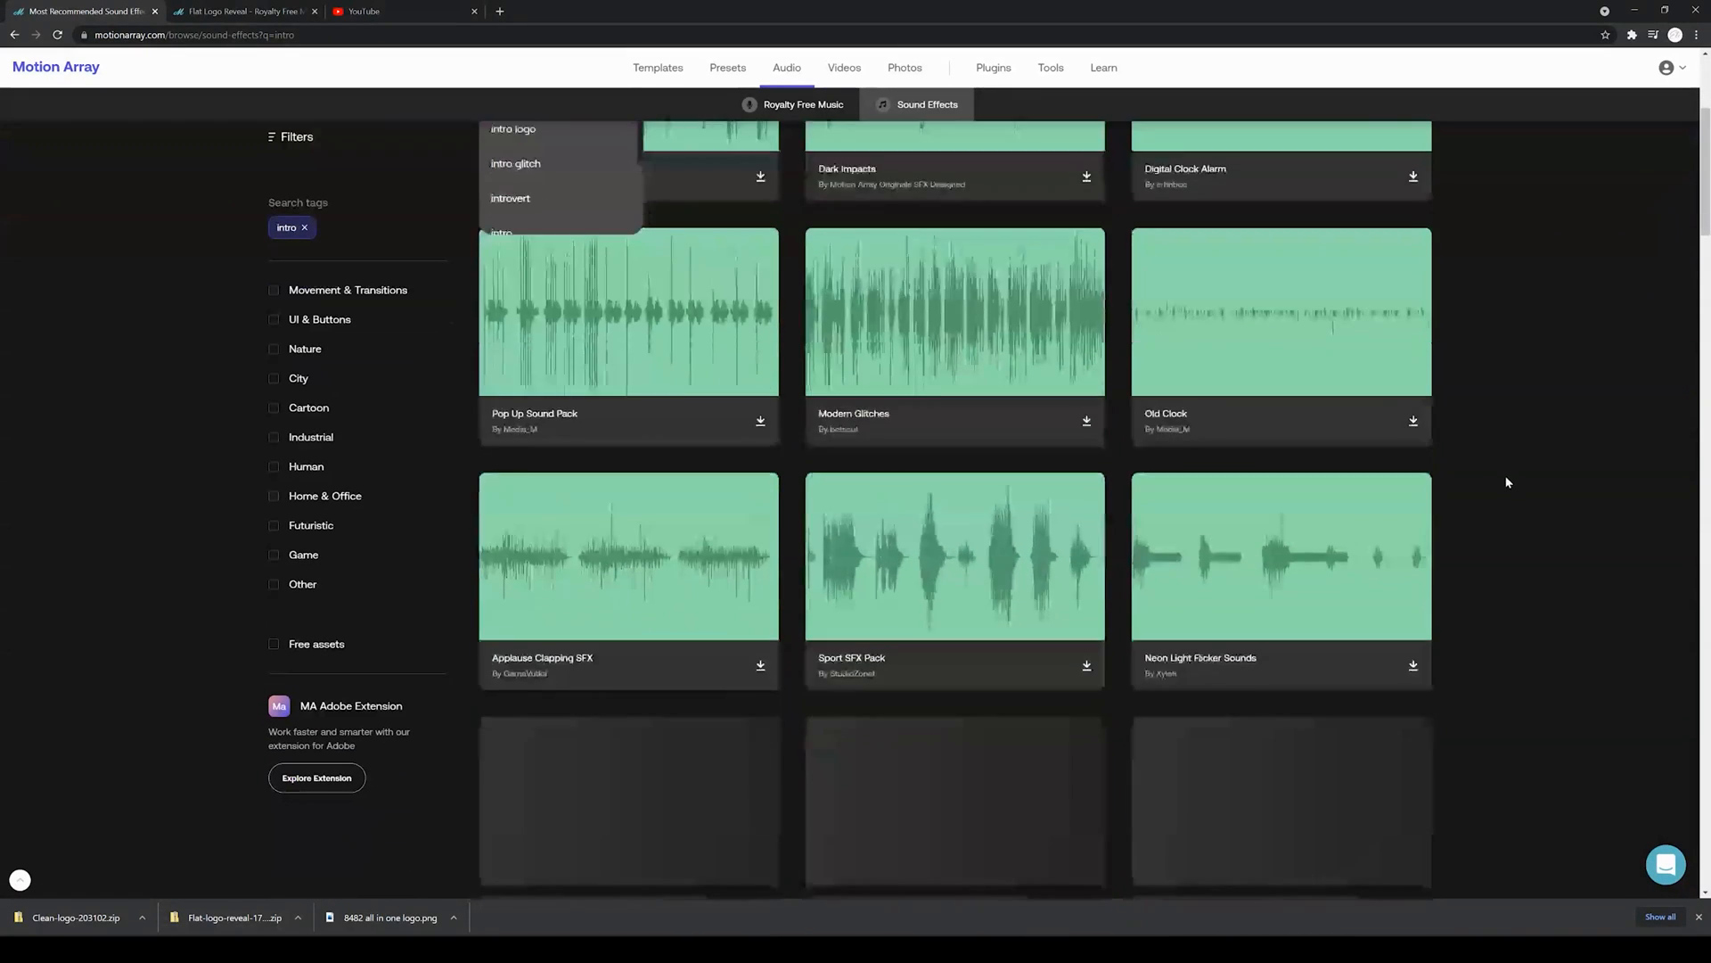
{"action": "scroll", "coordinate": [1539, 572], "scroll_direction": "up", "scroll_amount": 5}
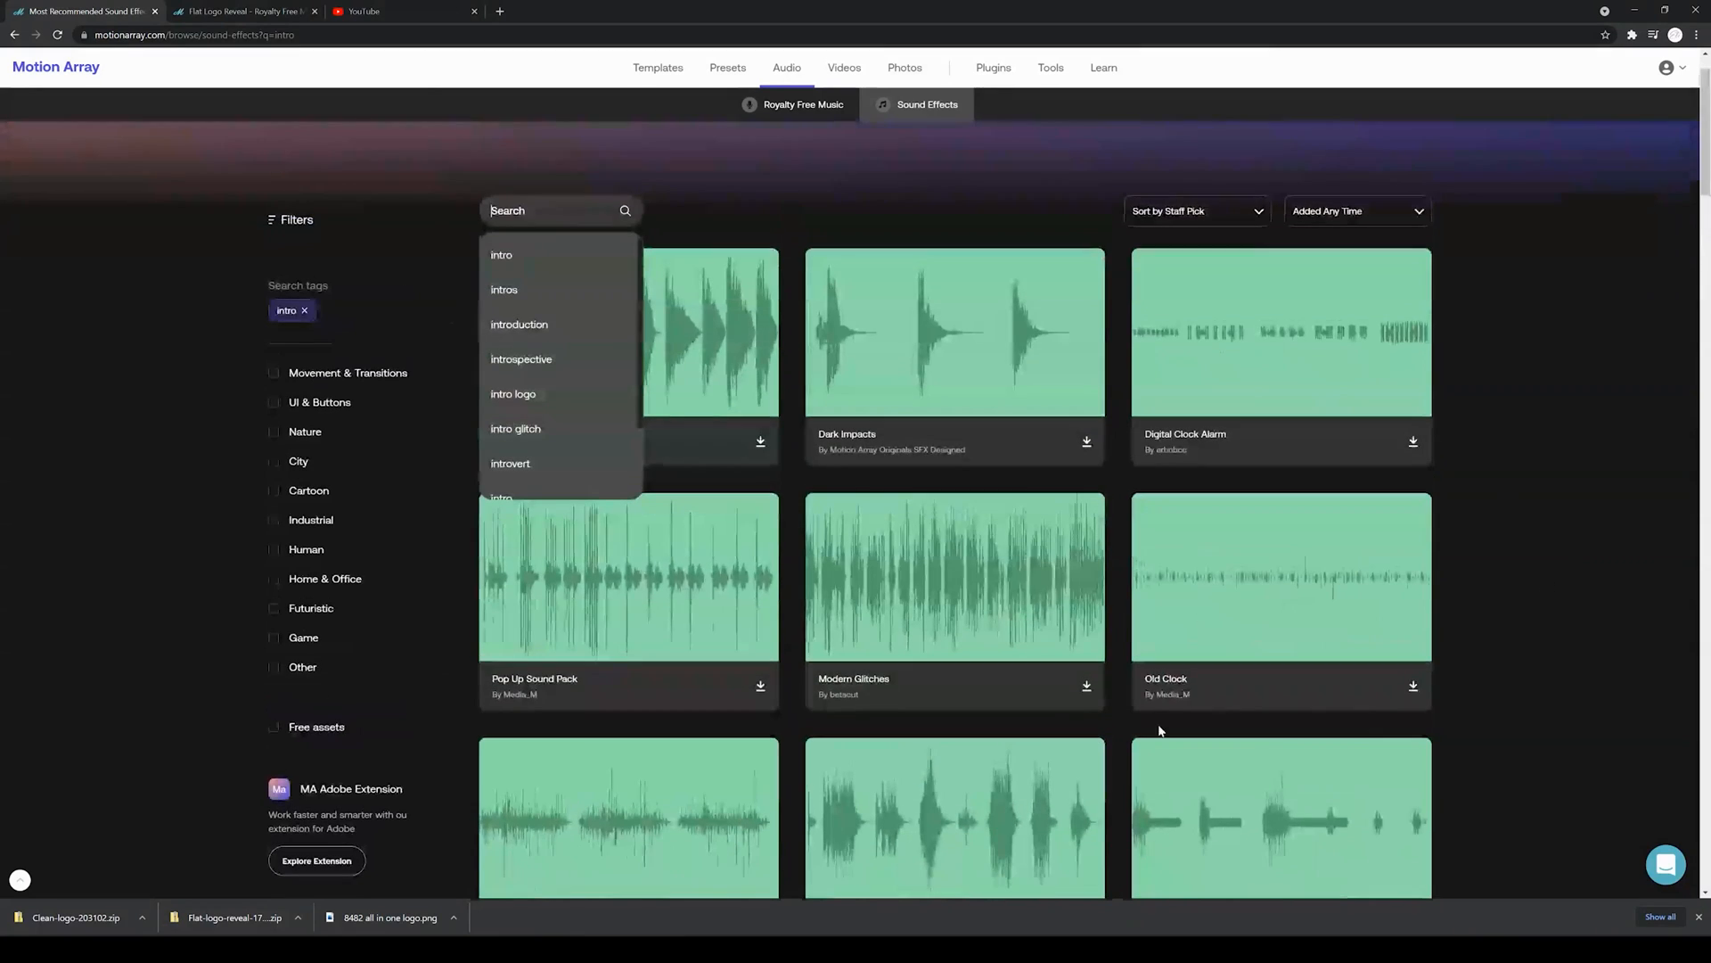
Switch back to Premiere Pro and trim the end of the music clip on A1 to the end of the logo clips.
{"action": "key", "text": "alt+Tab"}
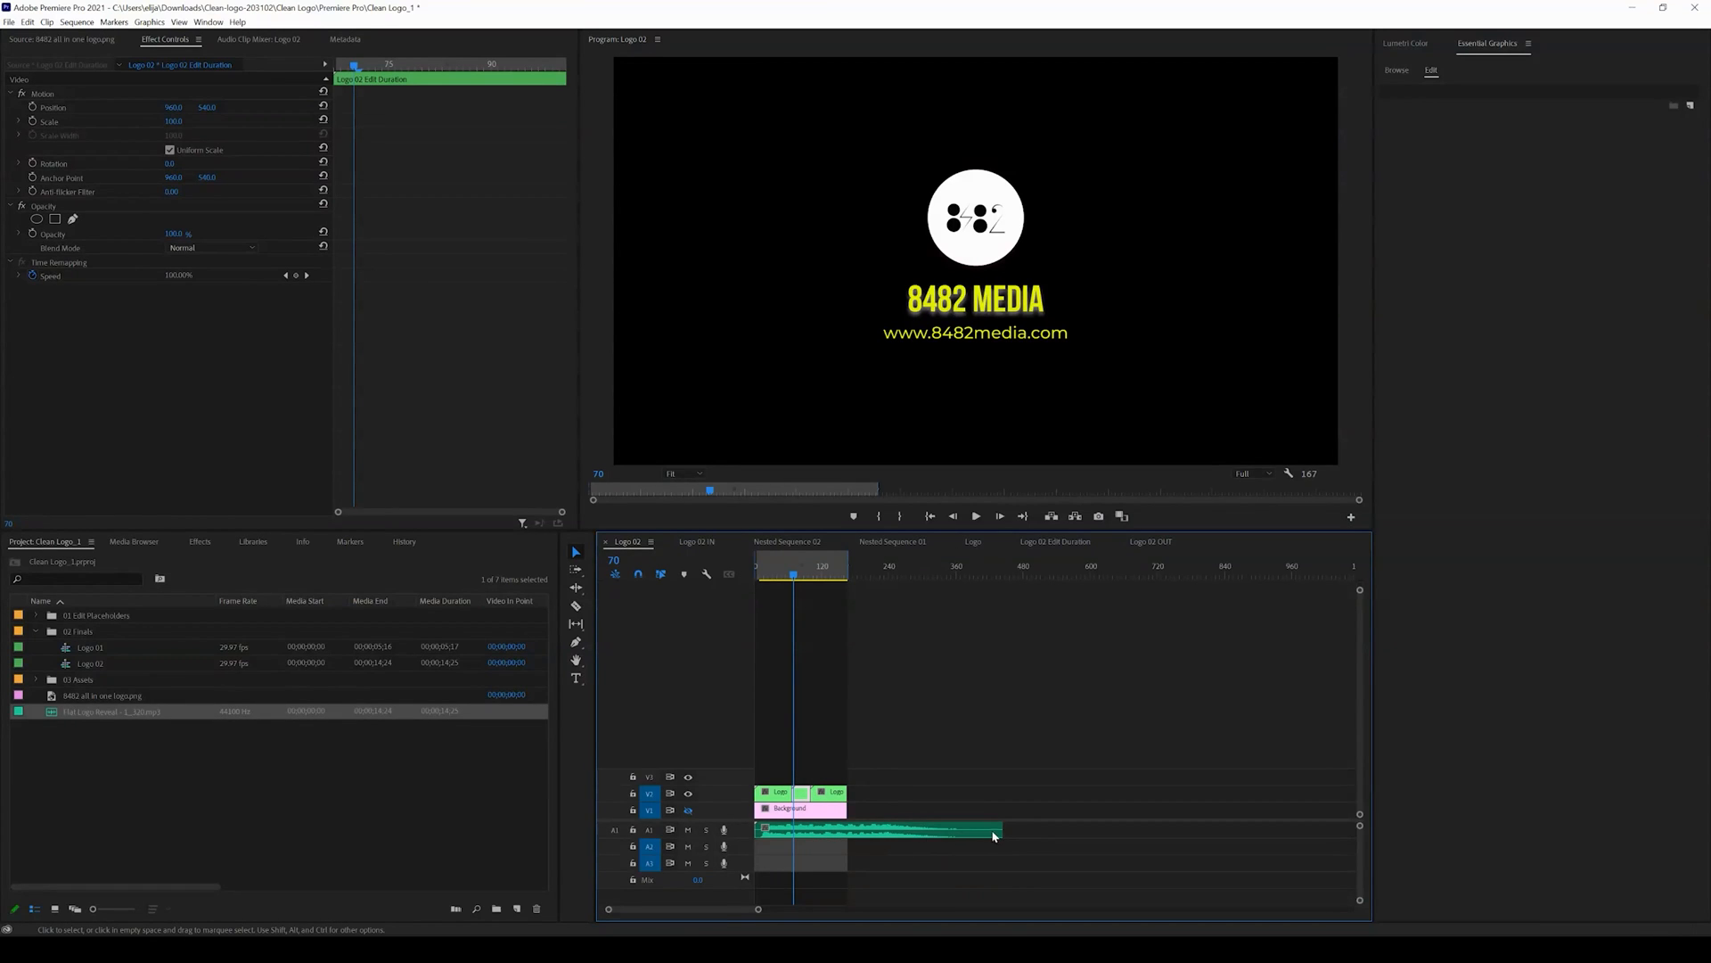
{"action": "left_click_drag", "start_coordinate": [1002, 831], "coordinate": [883, 861]}
{"action": "left_click", "coordinate": [897, 862]}
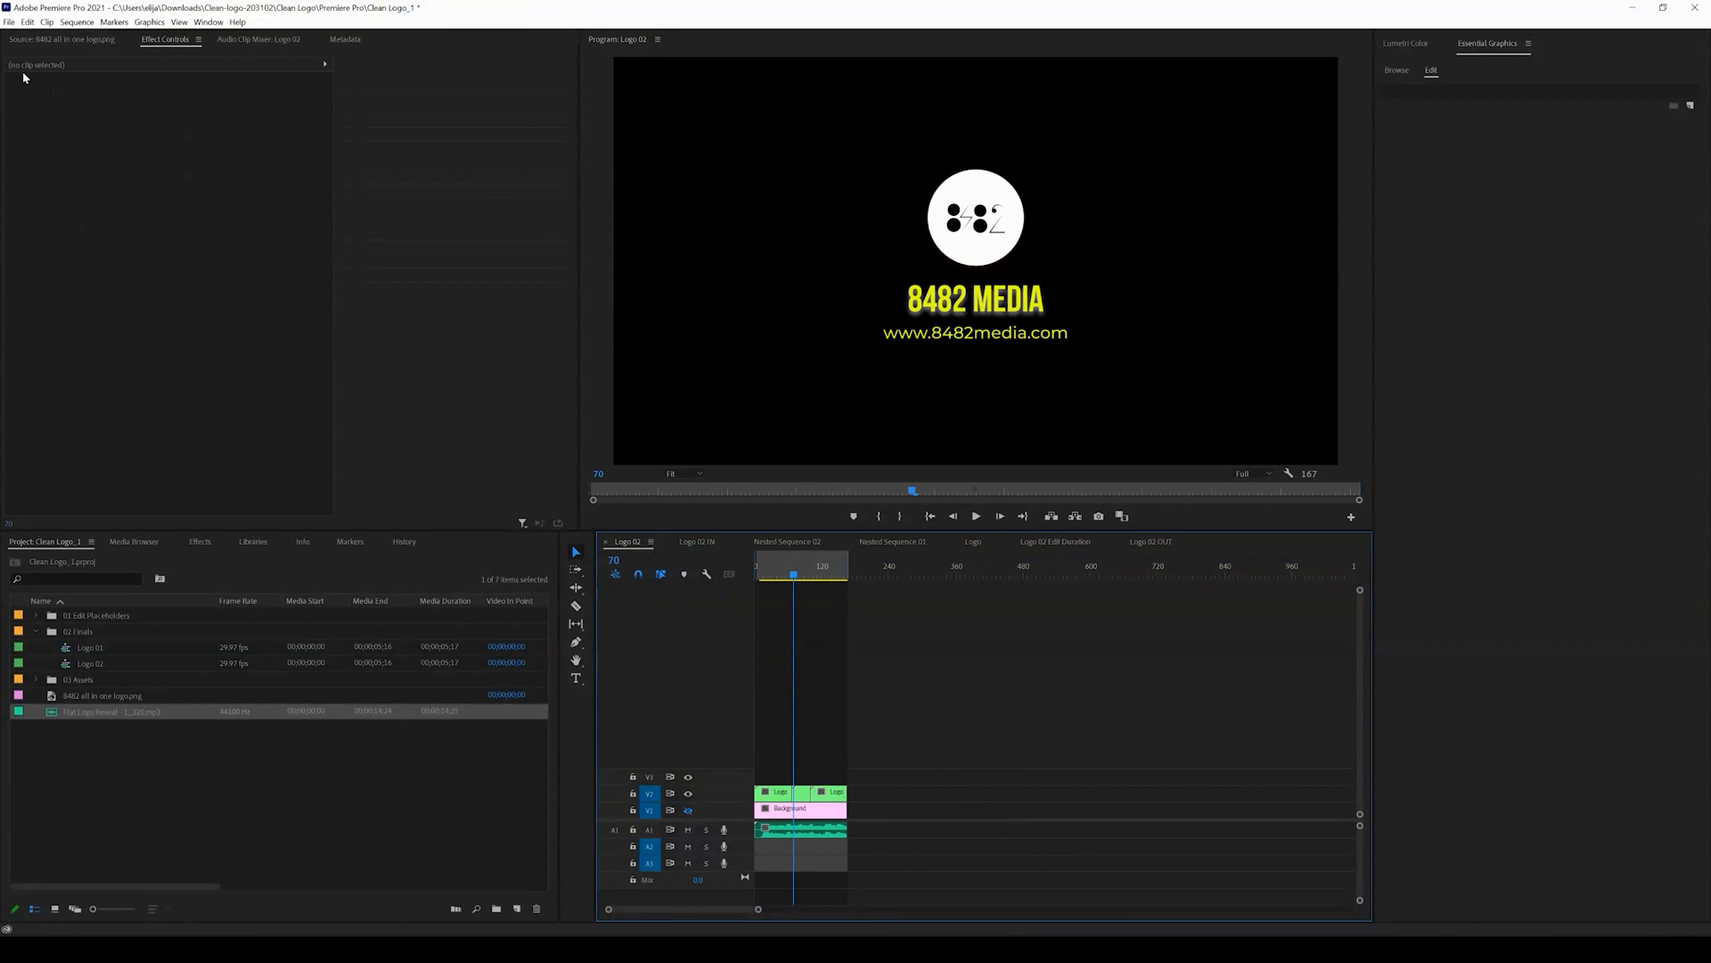
Open the media export settings for Logo 02 and name the output file 8482 Logo Example.
{"action": "left_click", "coordinate": [7, 23]}
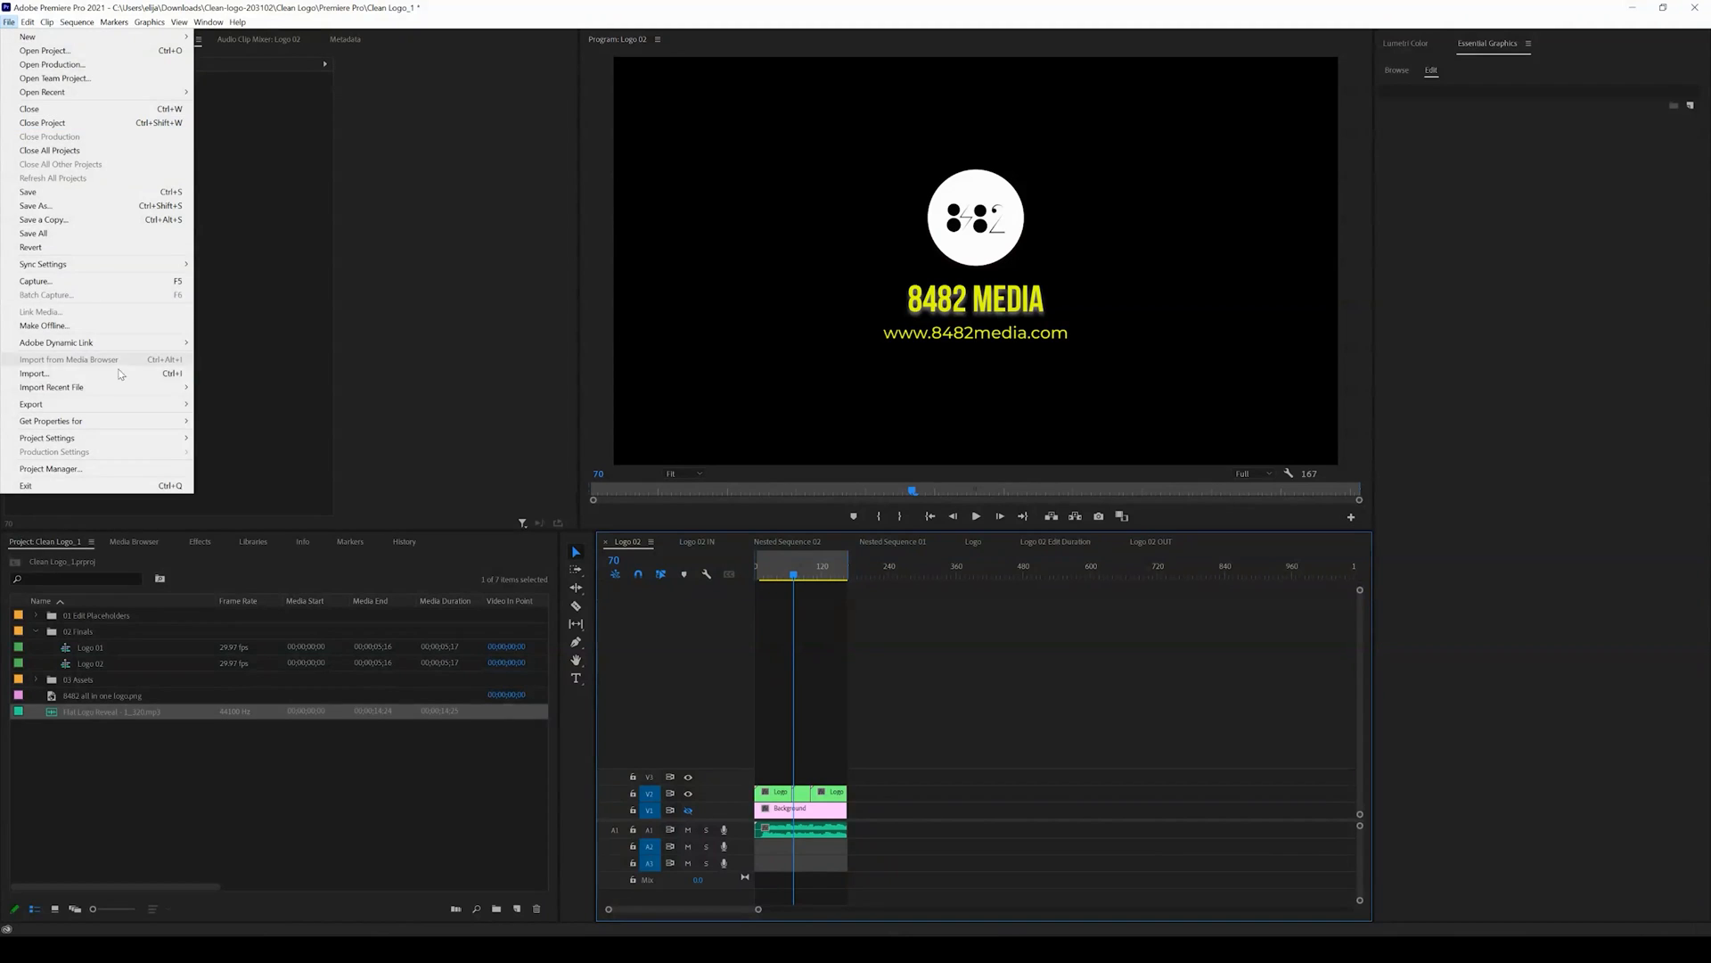
{"action": "mouse_move", "coordinate": [149, 405]}
{"action": "left_click", "coordinate": [214, 405]}
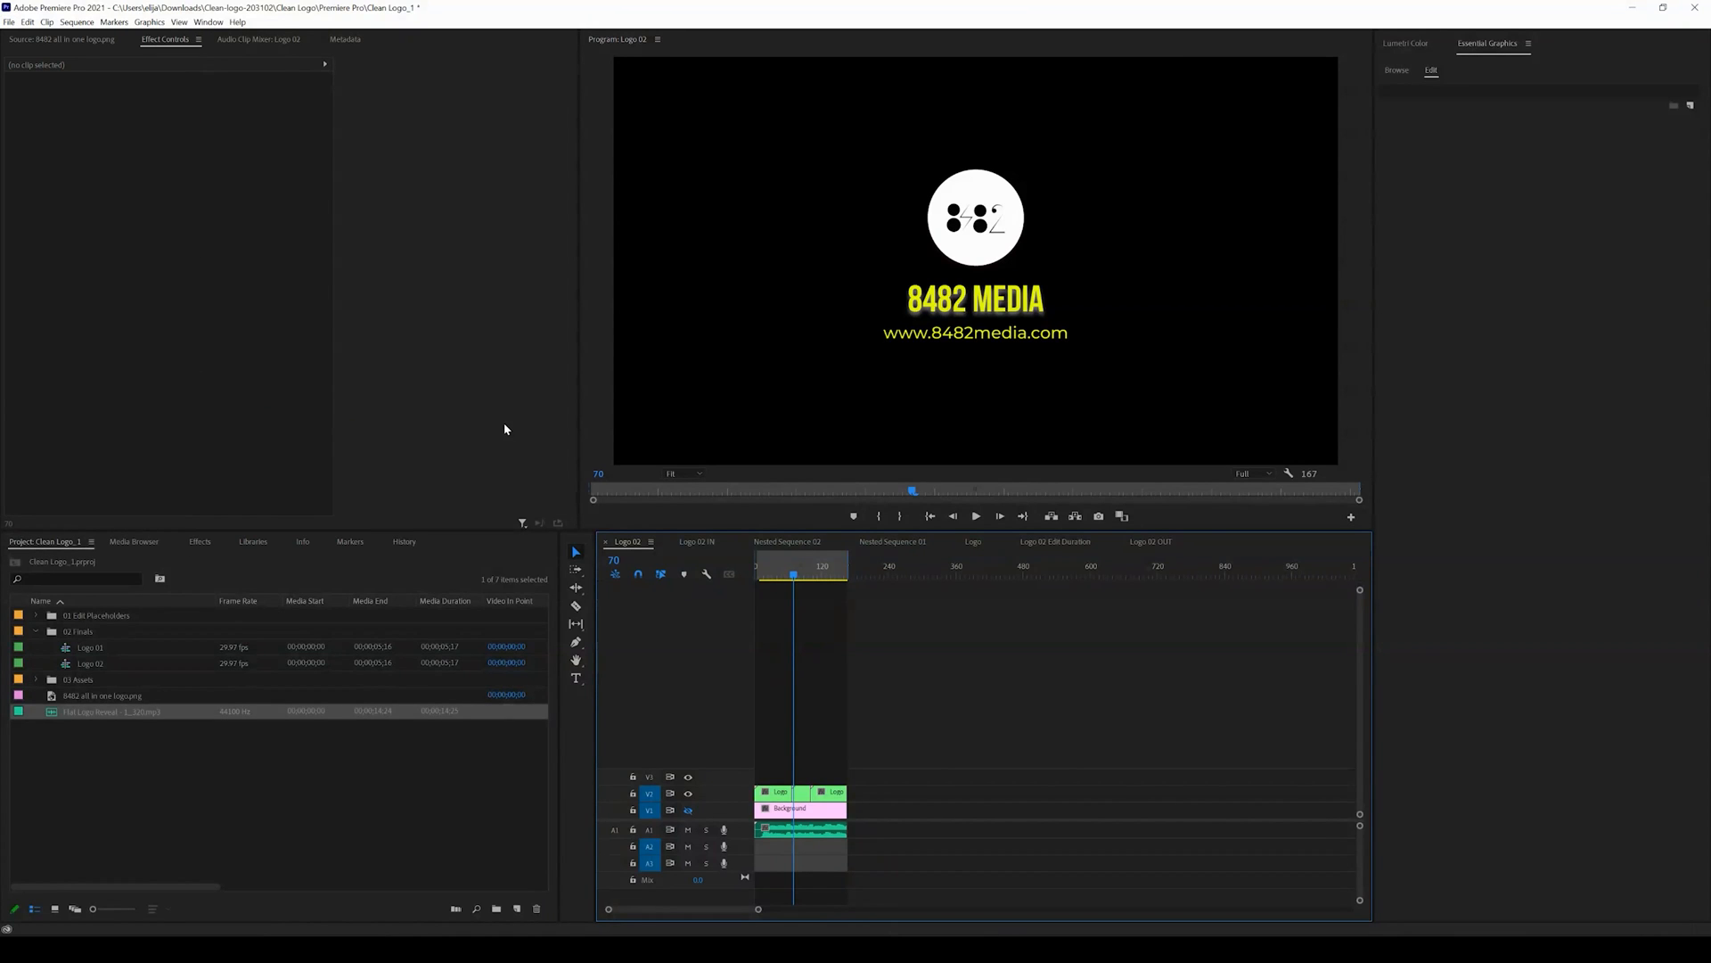
{"action": "left_click", "coordinate": [1015, 315]}
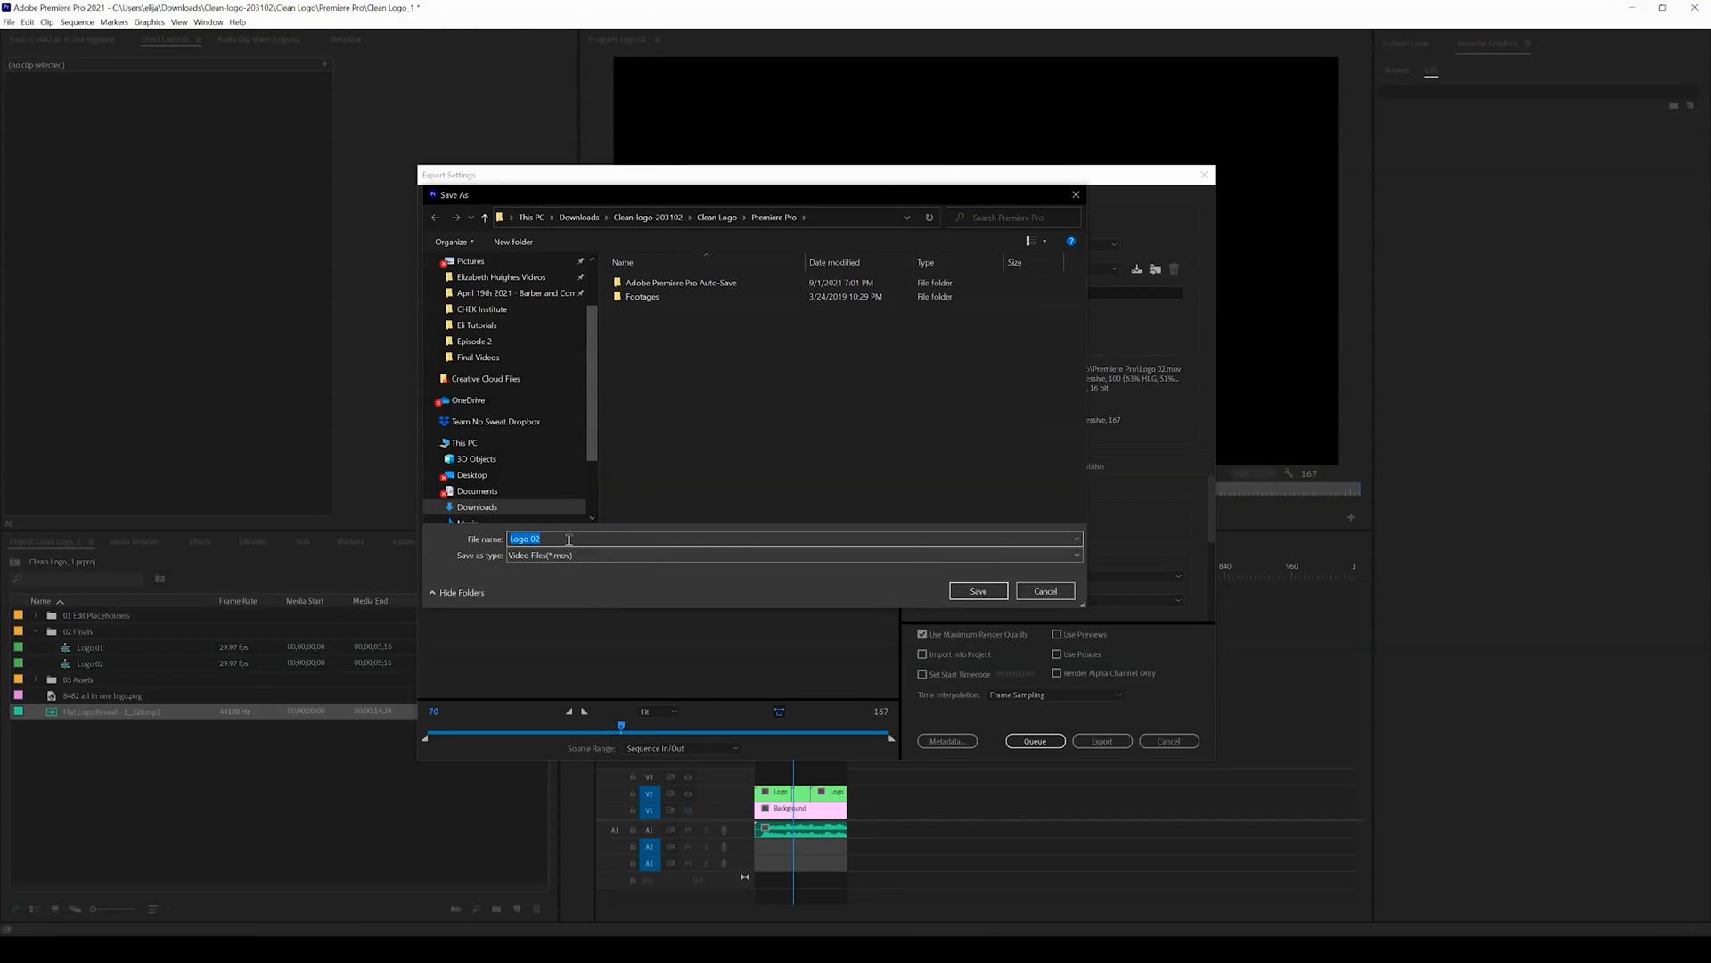
{"action": "type", "text": "8482"}
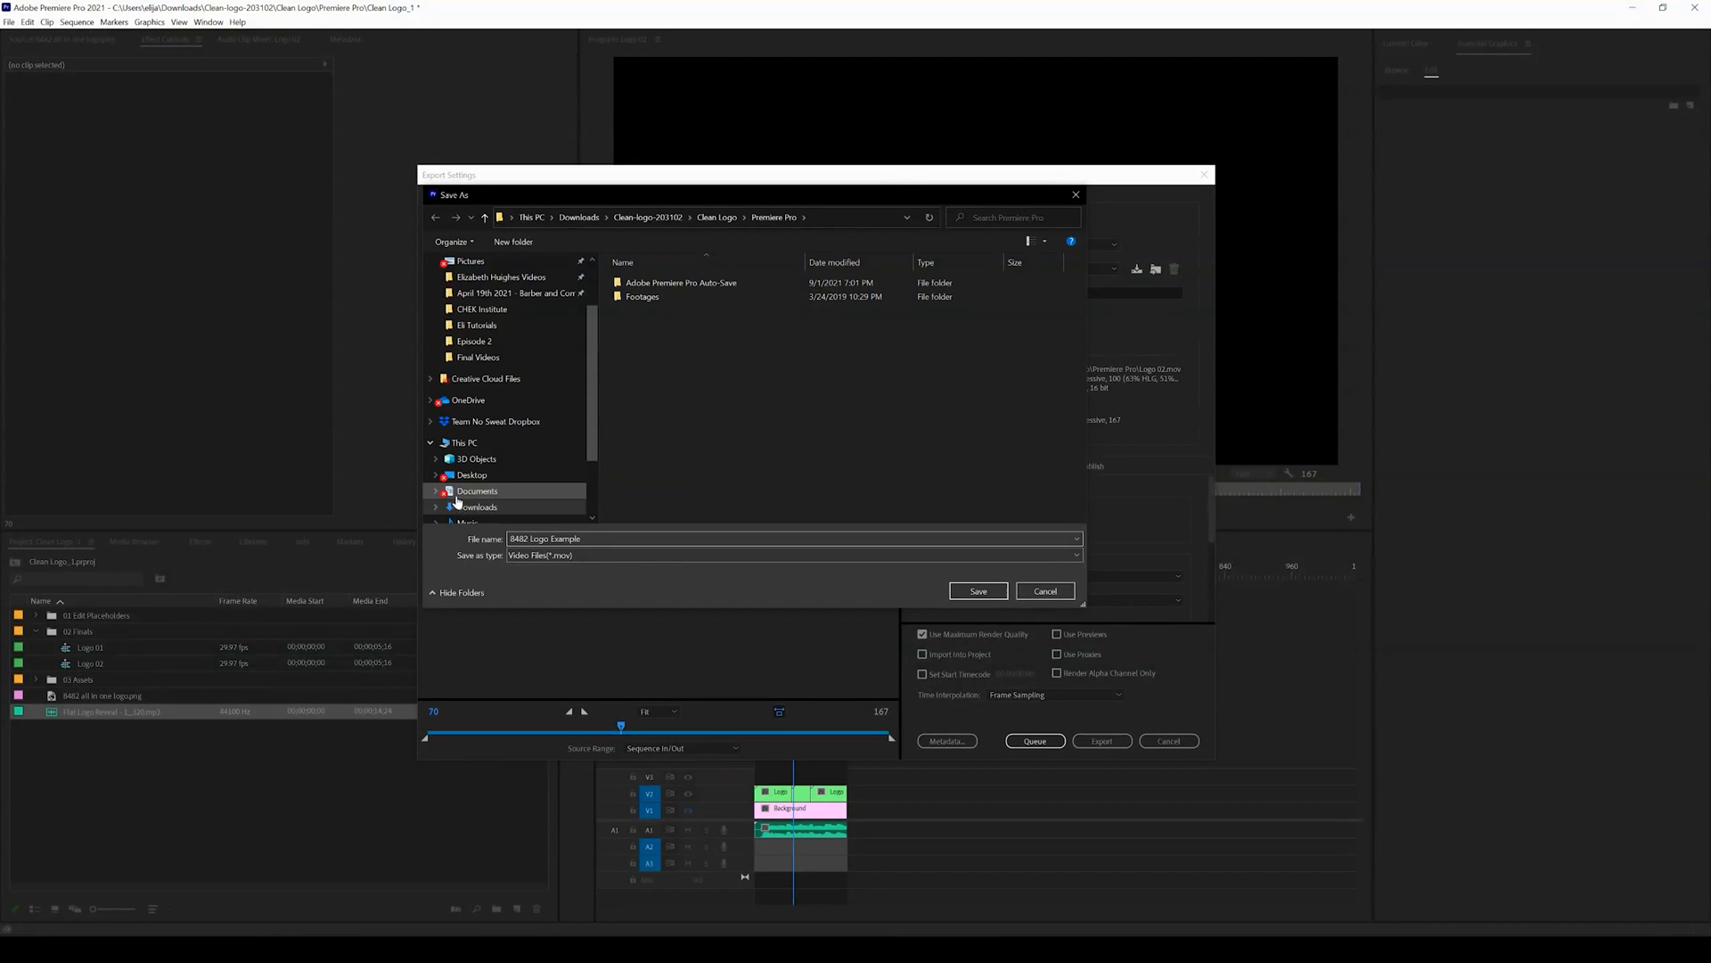
{"action": "left_click", "coordinate": [979, 591]}
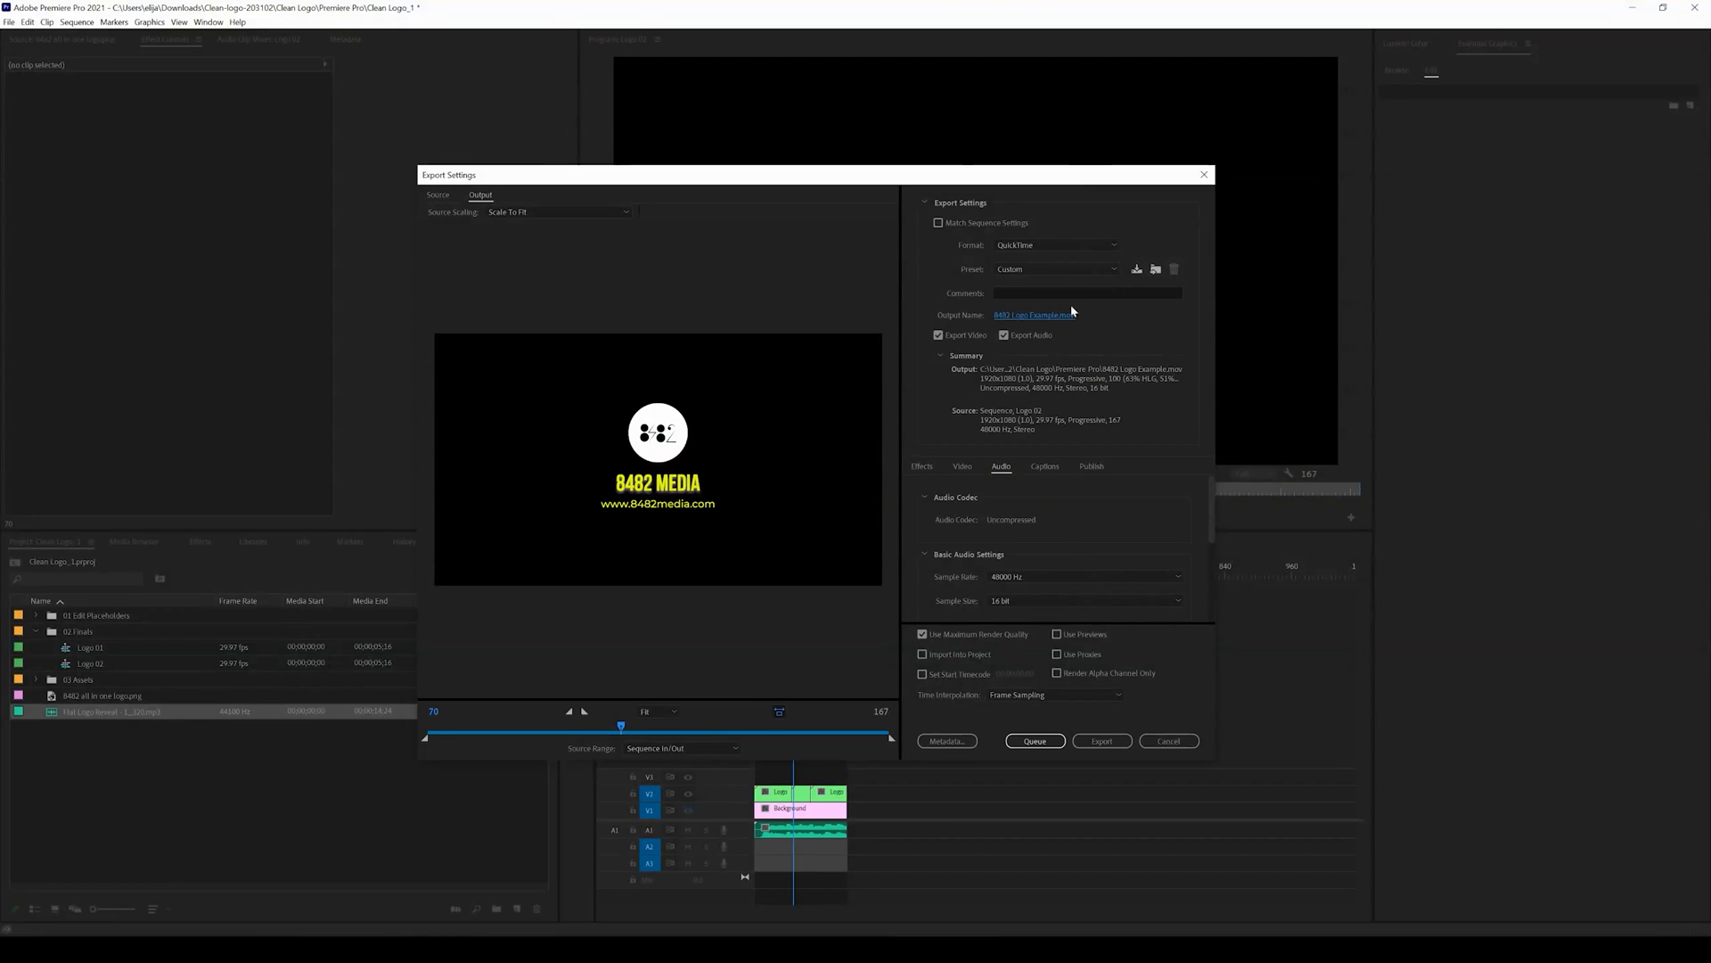
Set the export format to H.264 with the Match Source - High Bitrate preset, and enable Use Maximum Render Quality.
{"action": "left_click", "coordinate": [1069, 247]}
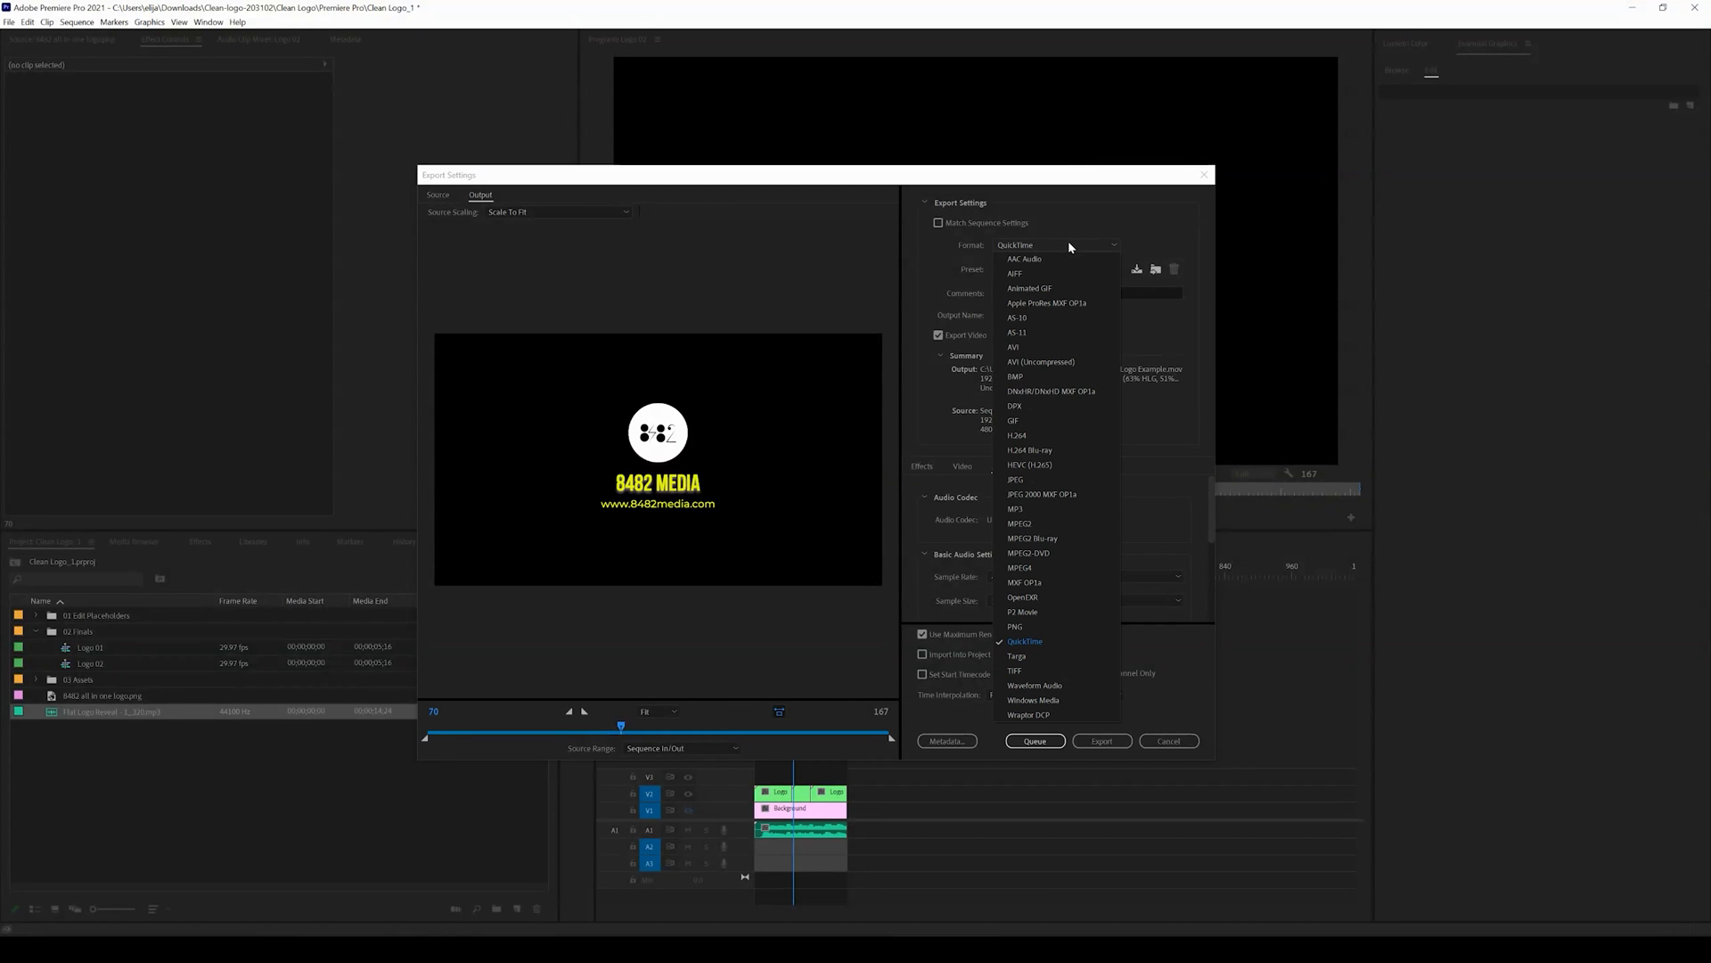
{"action": "left_click", "coordinate": [1023, 435]}
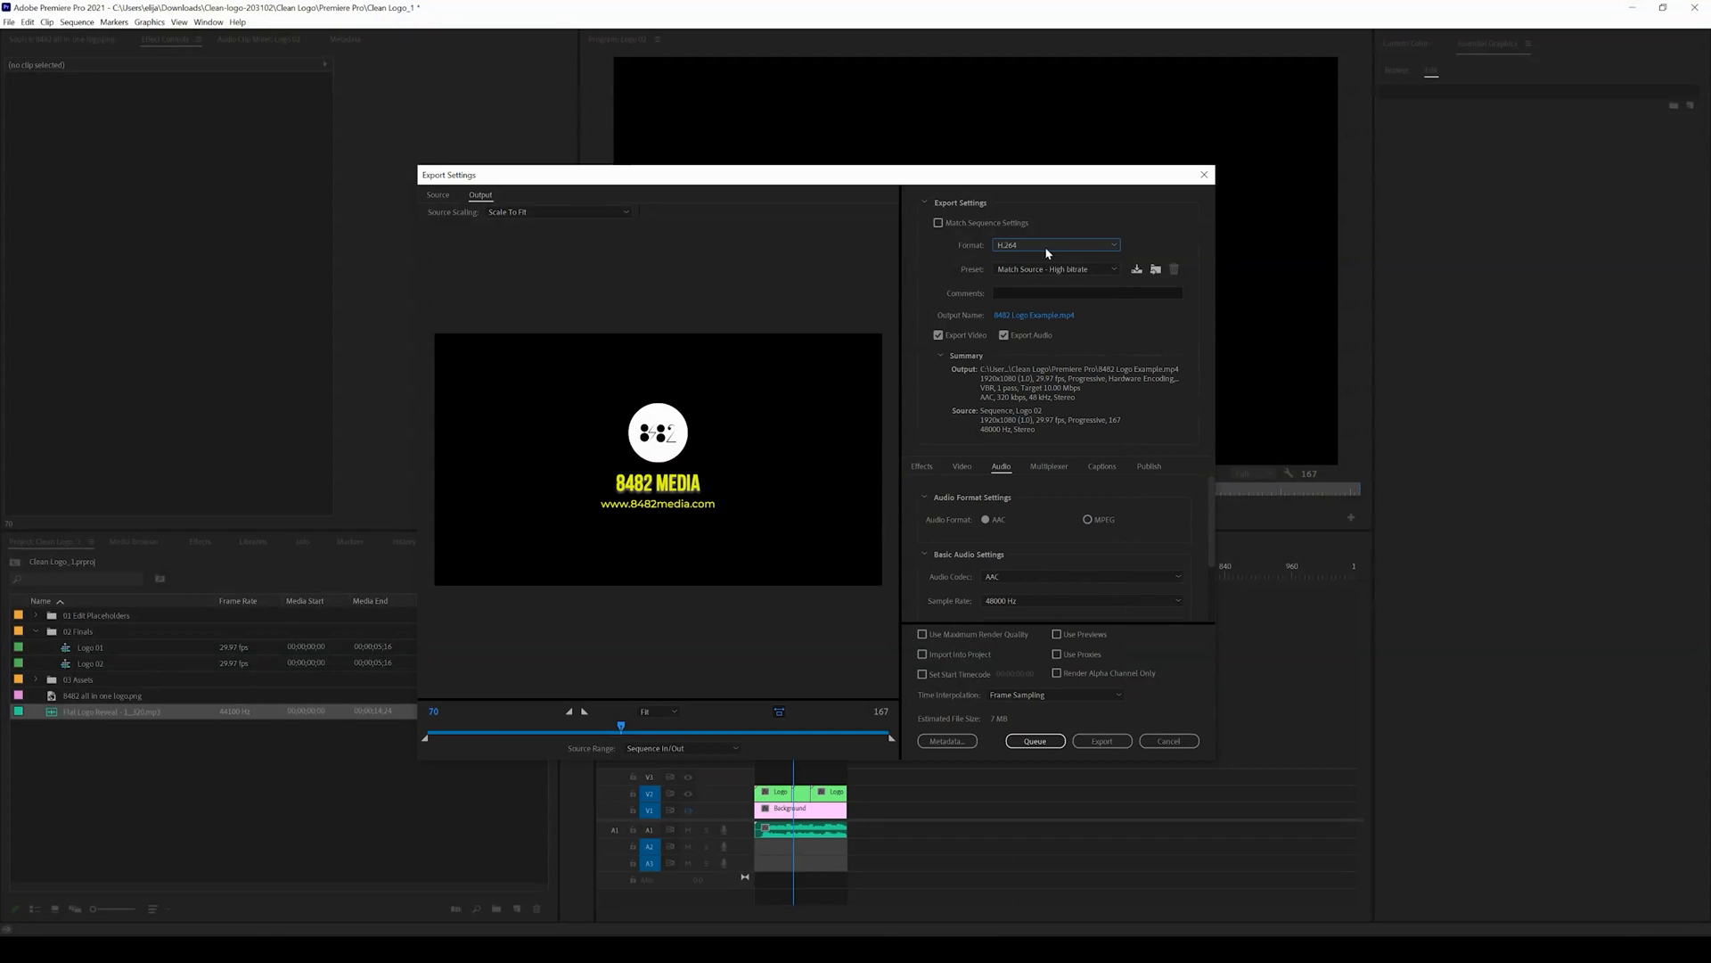
{"action": "left_click", "coordinate": [1045, 269]}
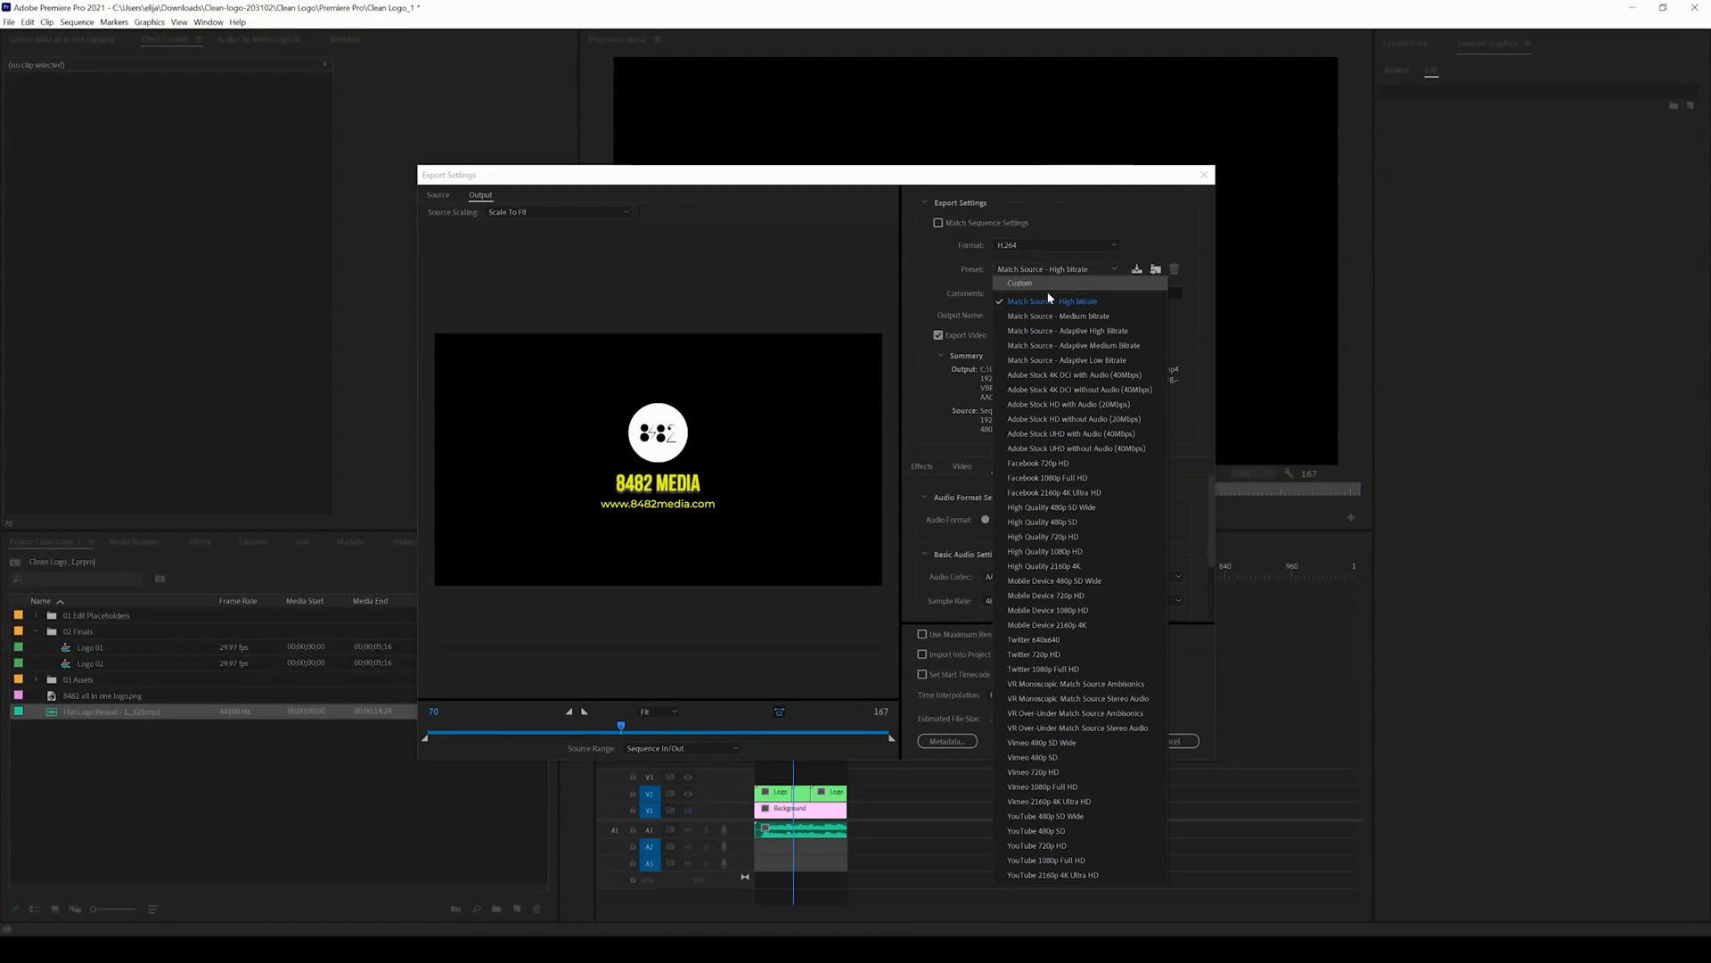
{"action": "left_click", "coordinate": [1048, 303]}
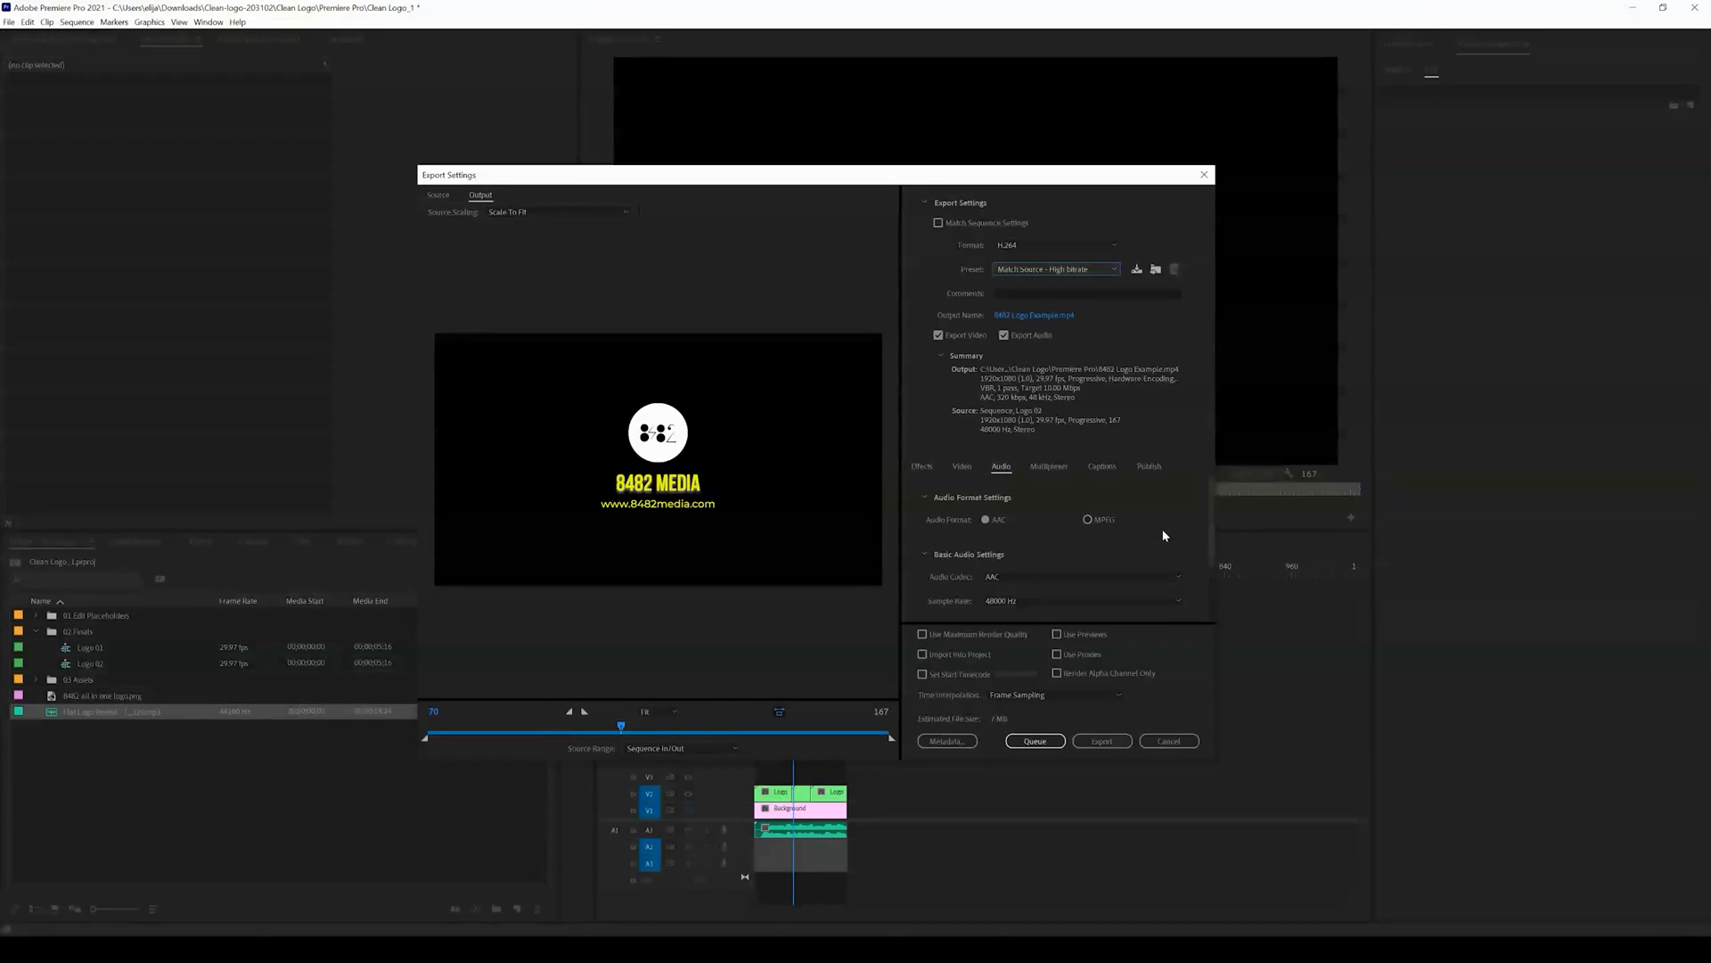
{"action": "scroll", "coordinate": [1163, 535], "scroll_direction": "down", "scroll_amount": 2}
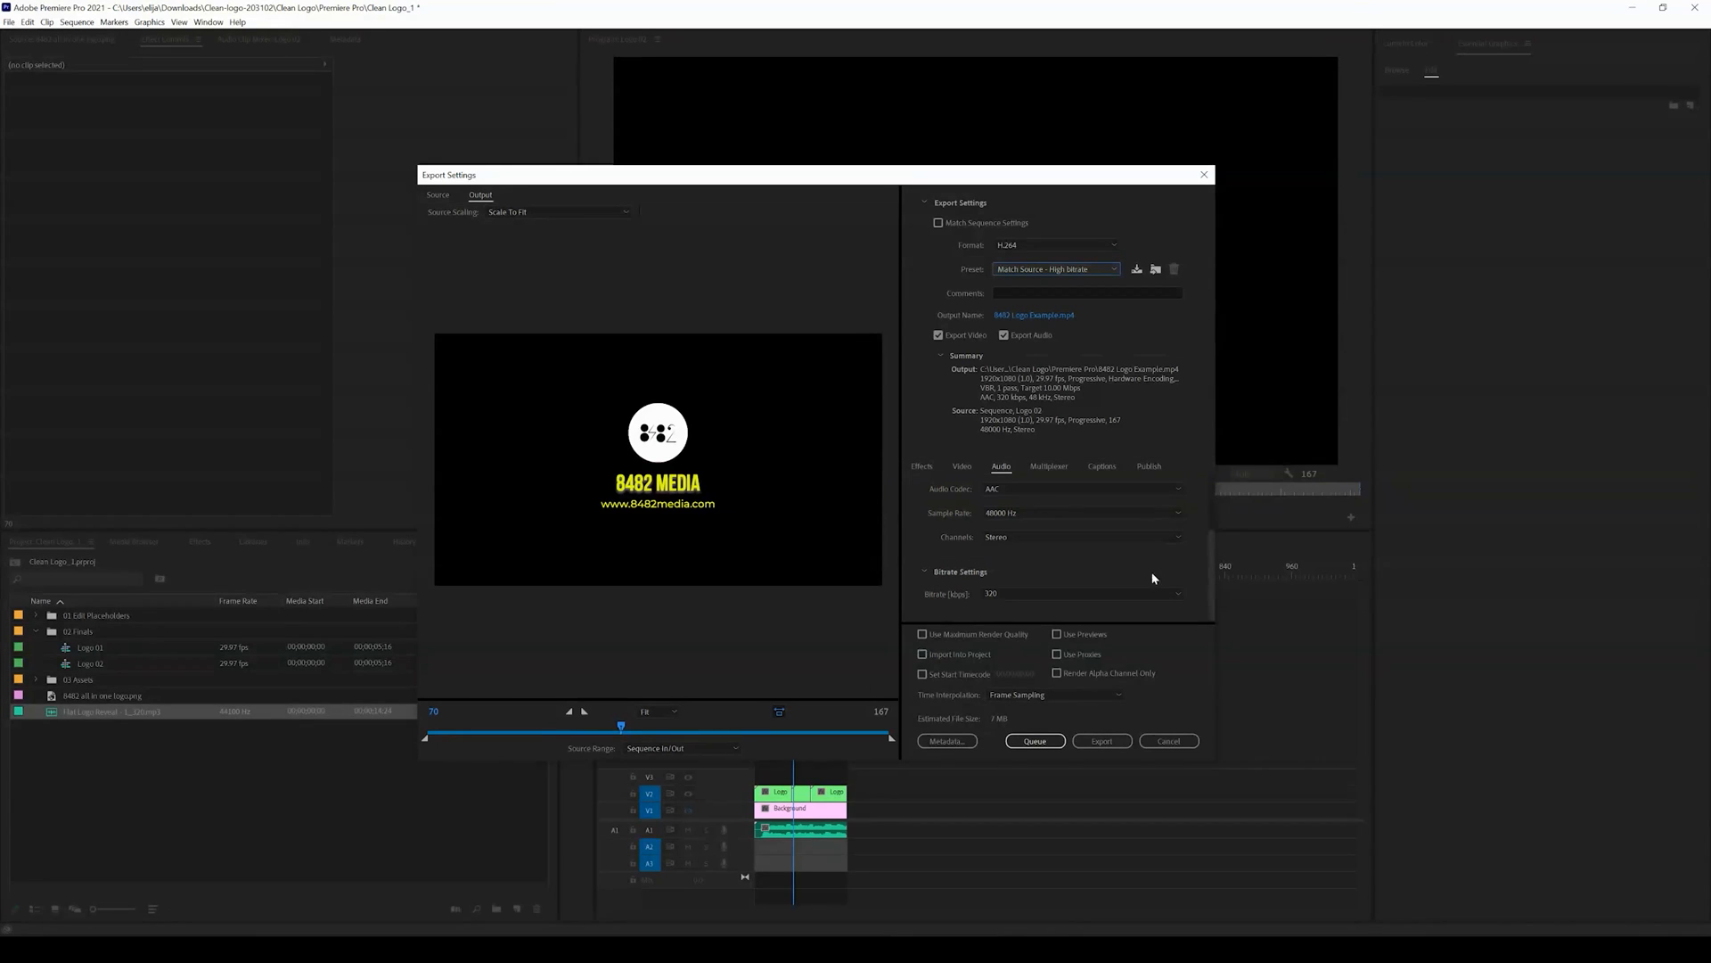
{"action": "left_click", "coordinate": [923, 634]}
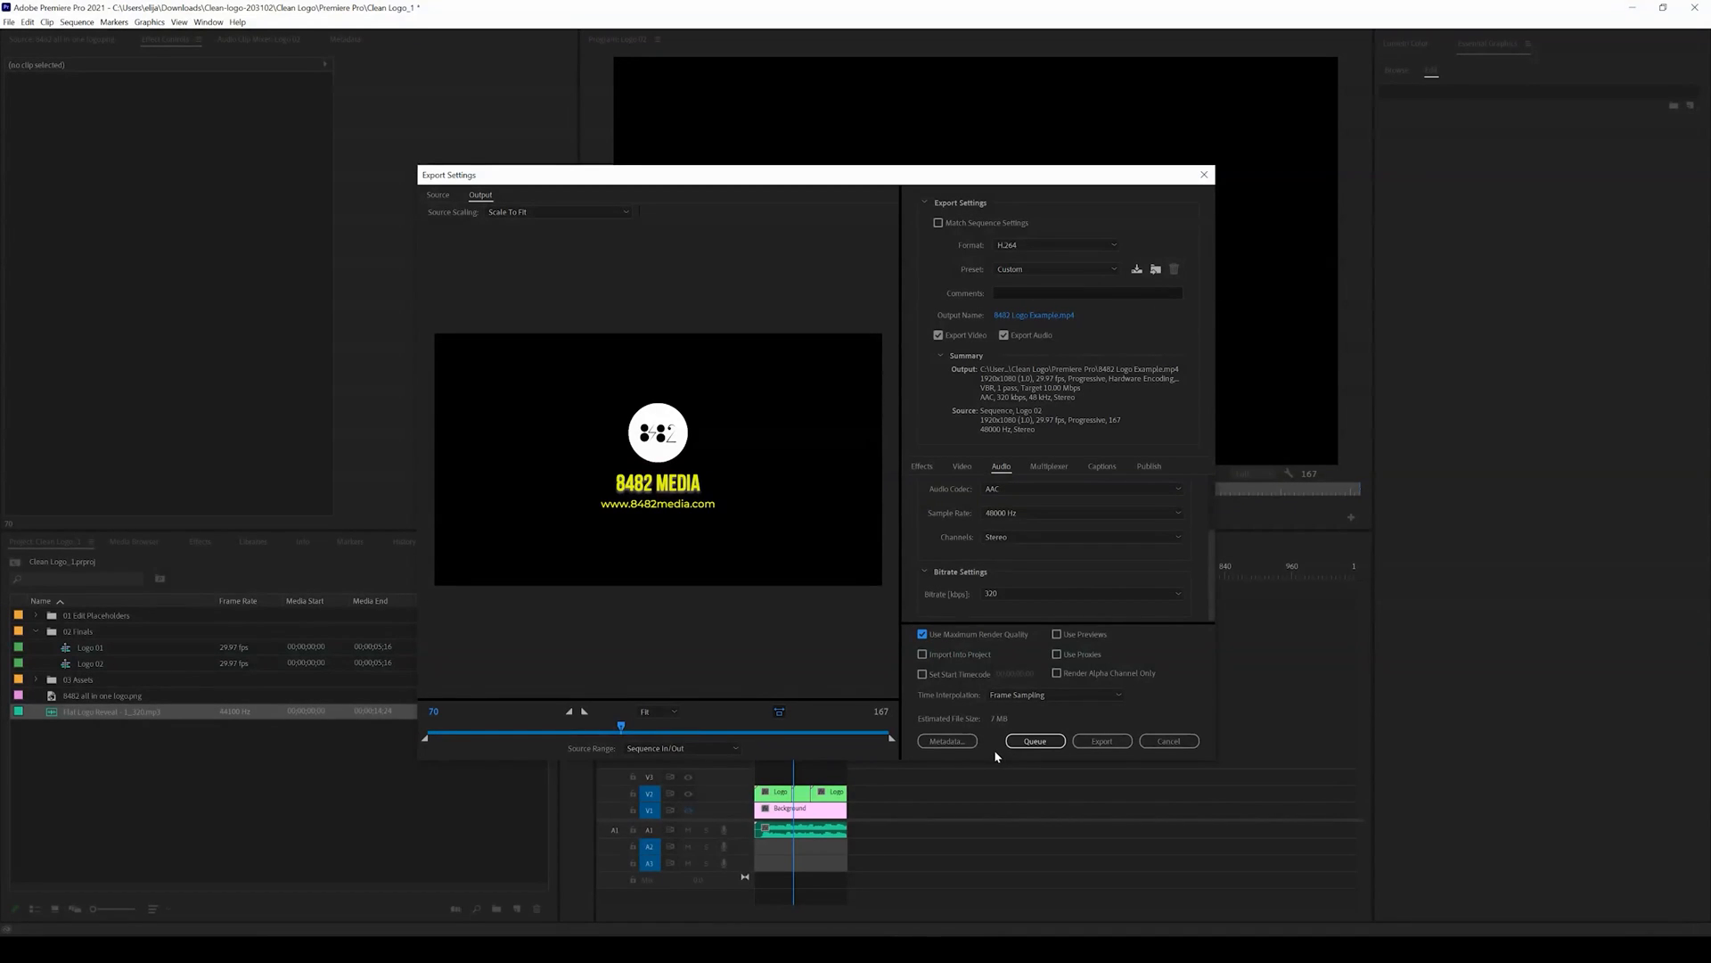
Review the effects and video export settings, and export the Logo 02 sequence.
{"action": "left_click", "coordinate": [924, 467]}
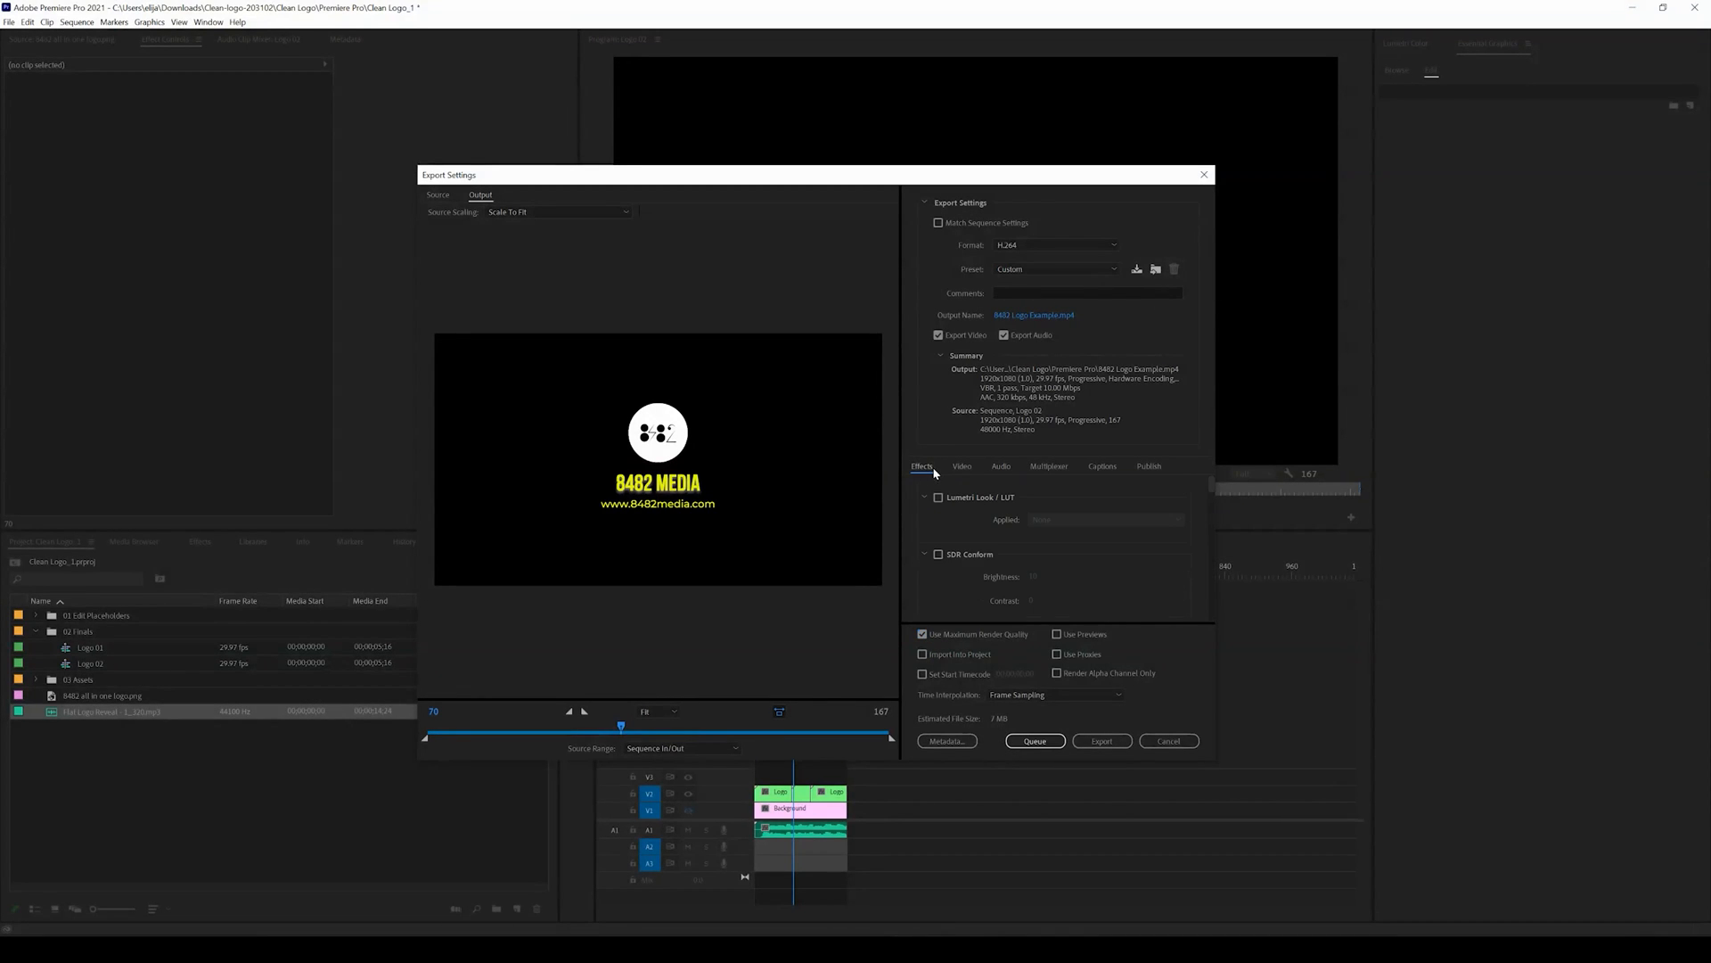
{"action": "left_click", "coordinate": [963, 468]}
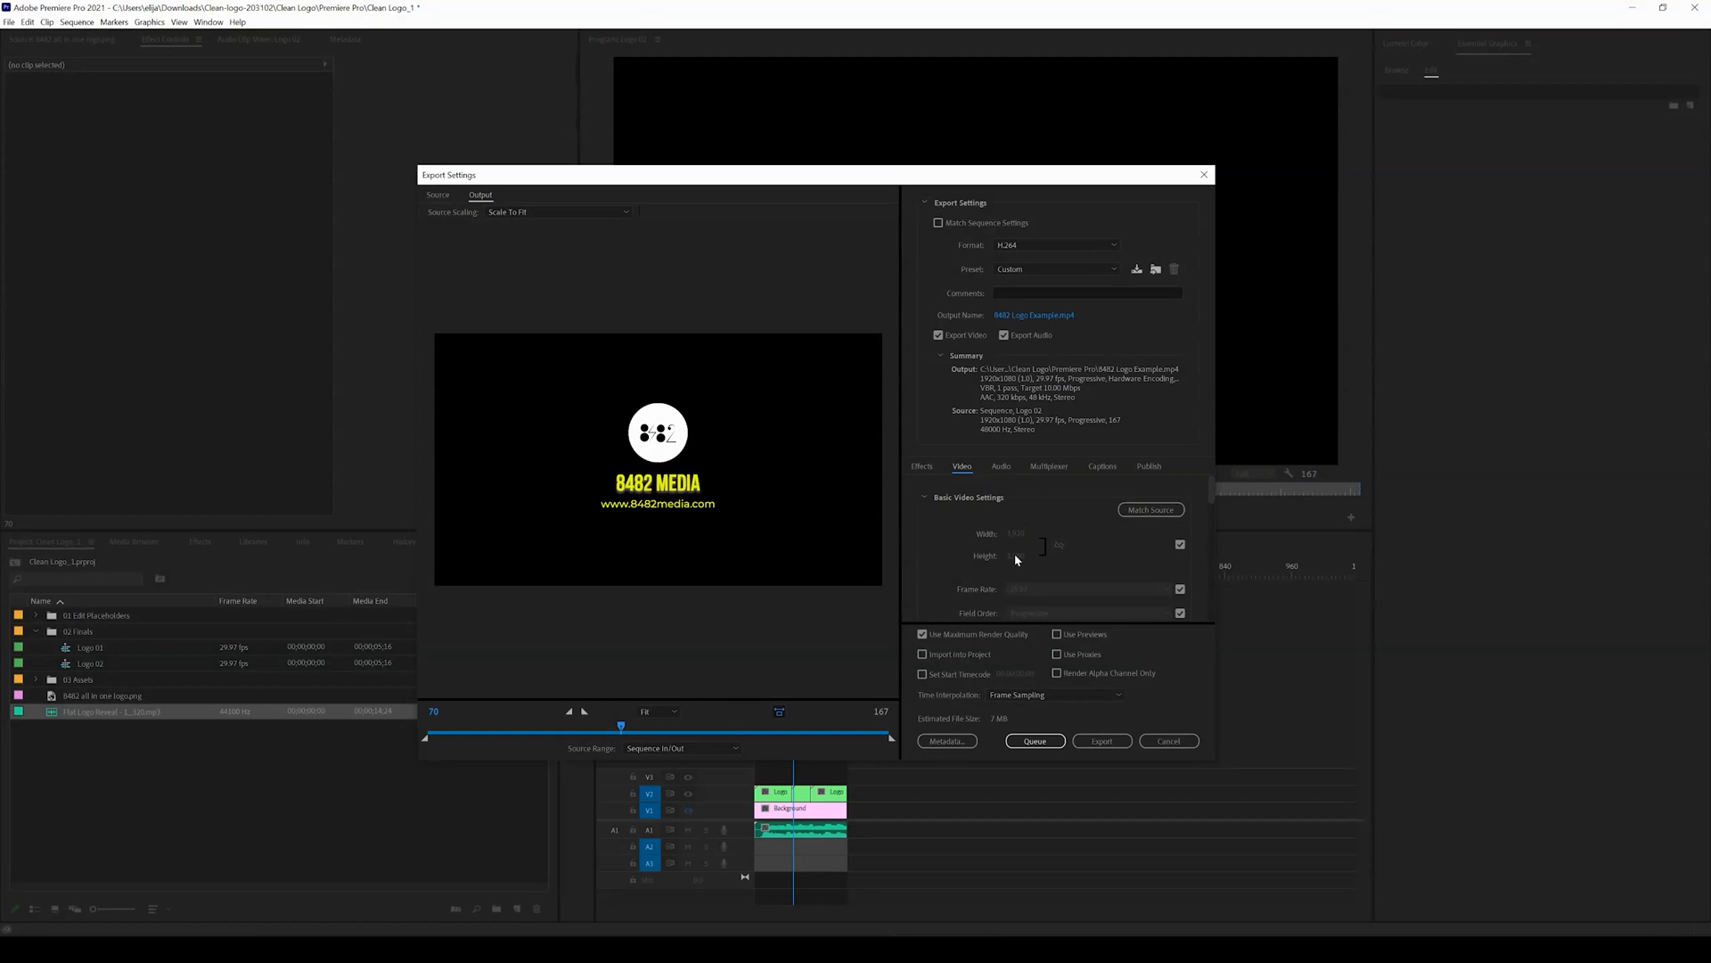
{"action": "scroll", "coordinate": [1078, 562], "scroll_direction": "down", "scroll_amount": 3}
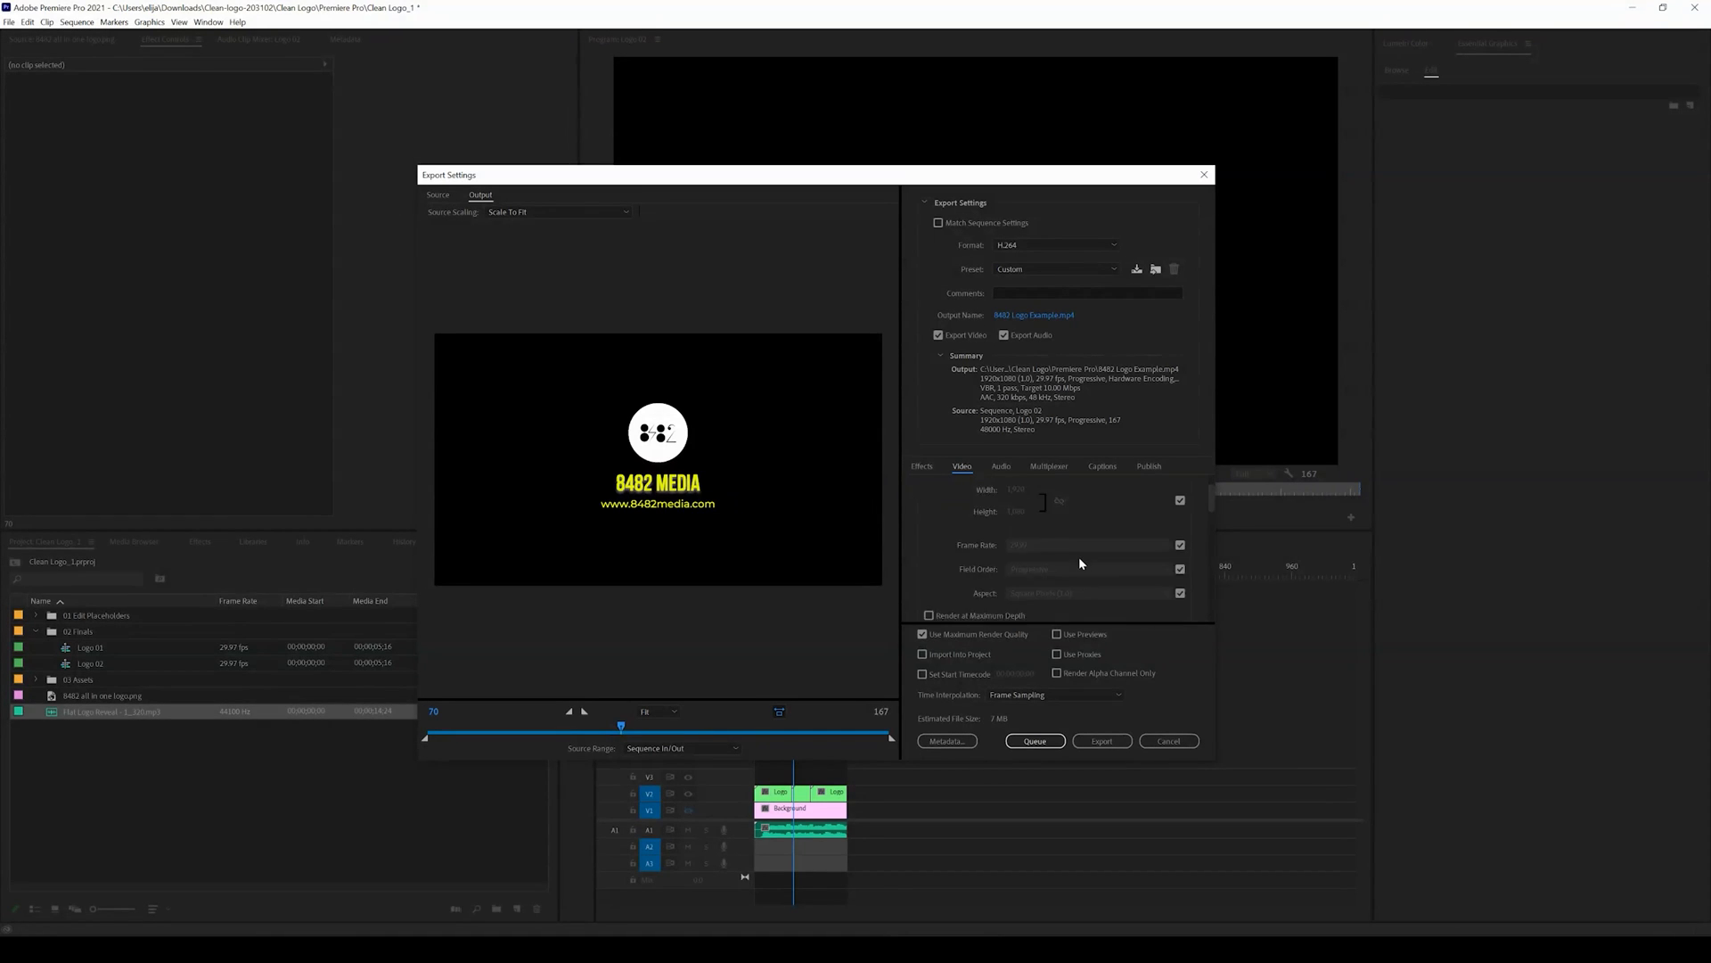
{"action": "scroll", "coordinate": [1083, 570], "scroll_direction": "up", "scroll_amount": 3}
{"action": "scroll", "coordinate": [1083, 570], "scroll_direction": "down", "scroll_amount": 5}
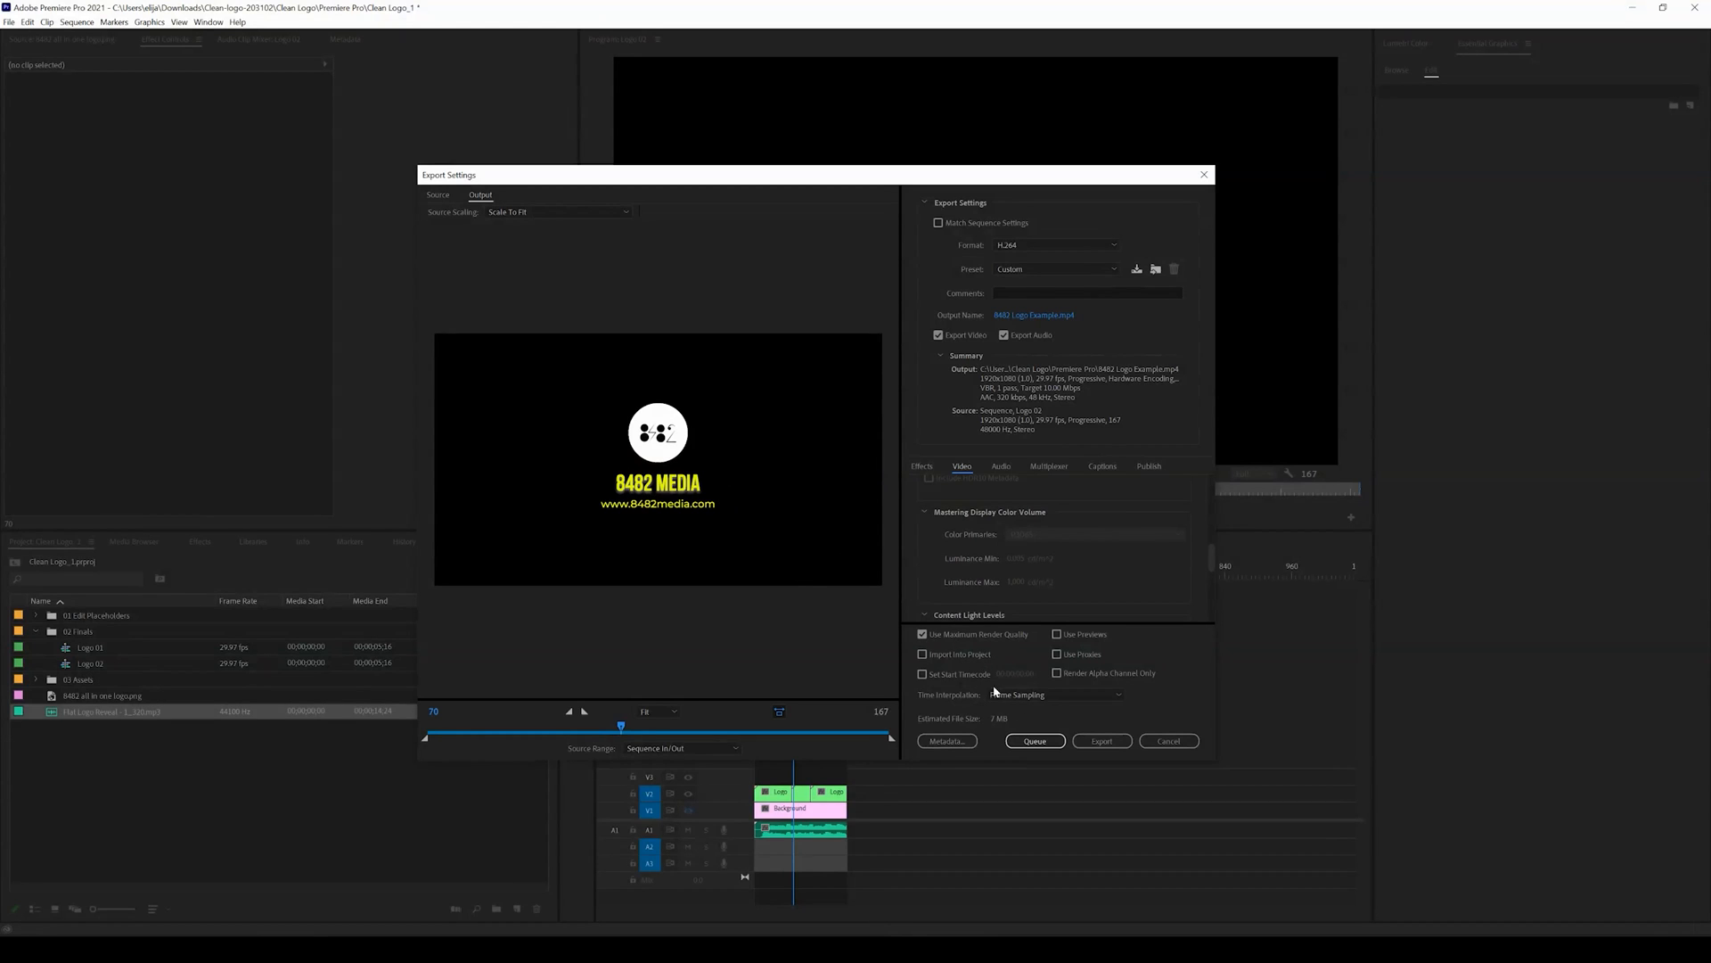
{"action": "left_click", "coordinate": [1103, 742]}
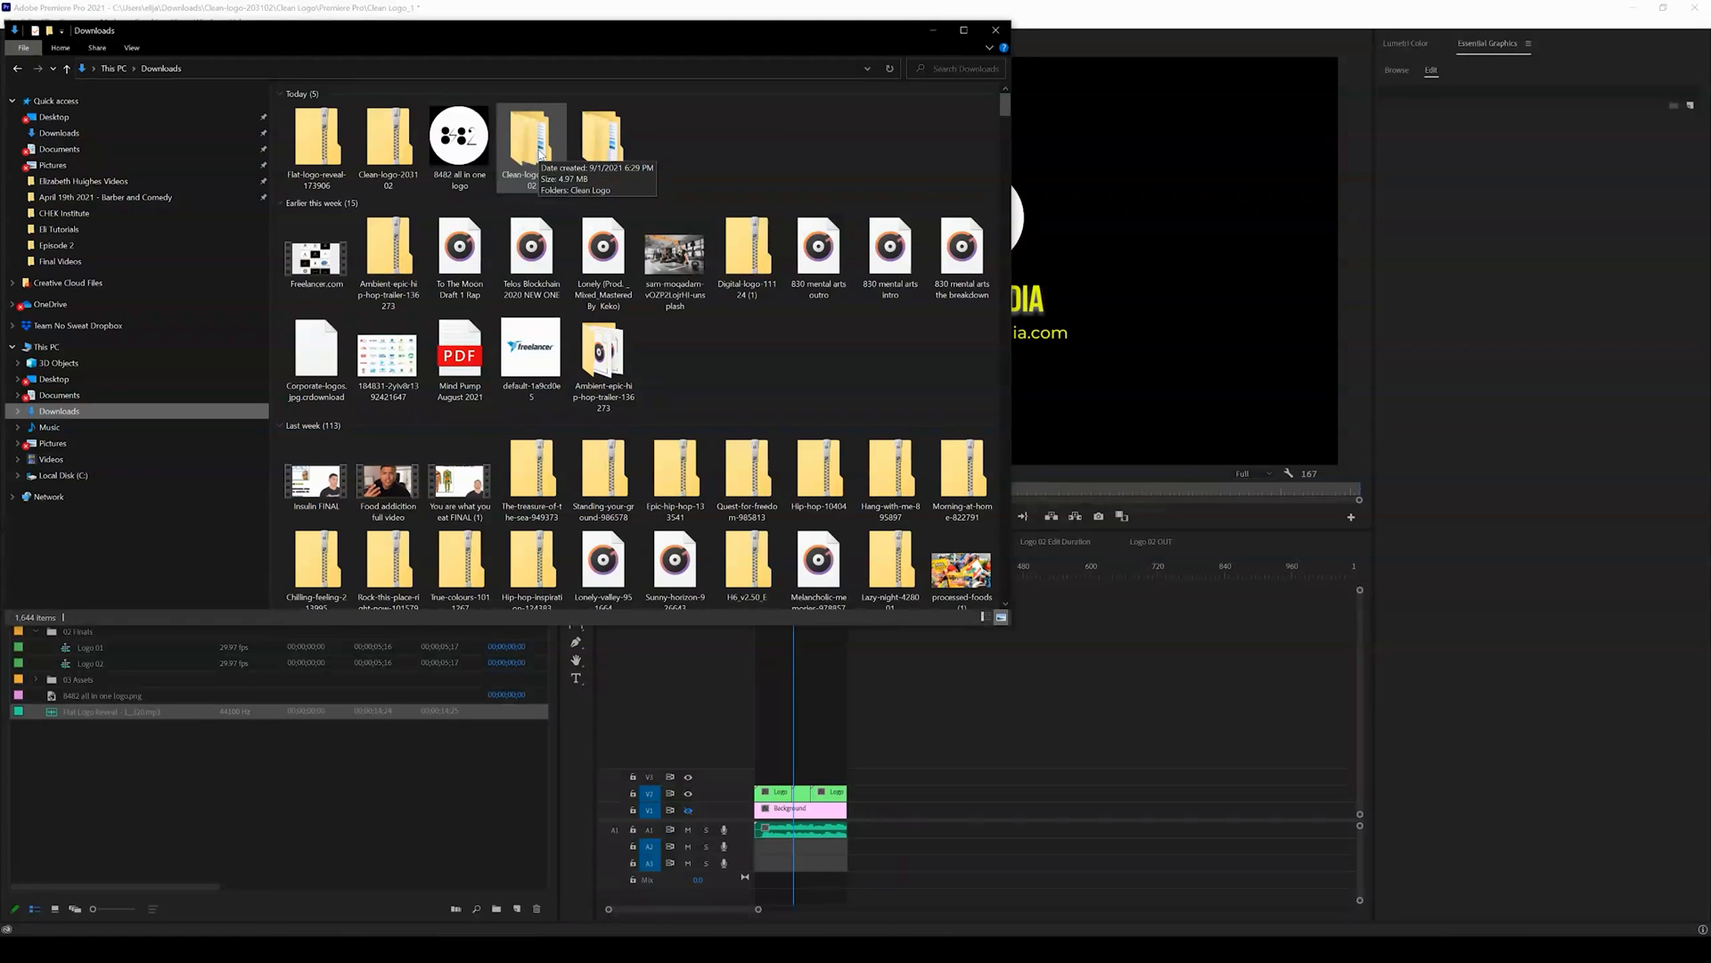
In File Explorer, play the exported 8482 Logo Example video from the Clean Logo template's Premiere Pro folder, close it, and return to Premiere Pro.
{"action": "double_click", "coordinate": [526, 150]}
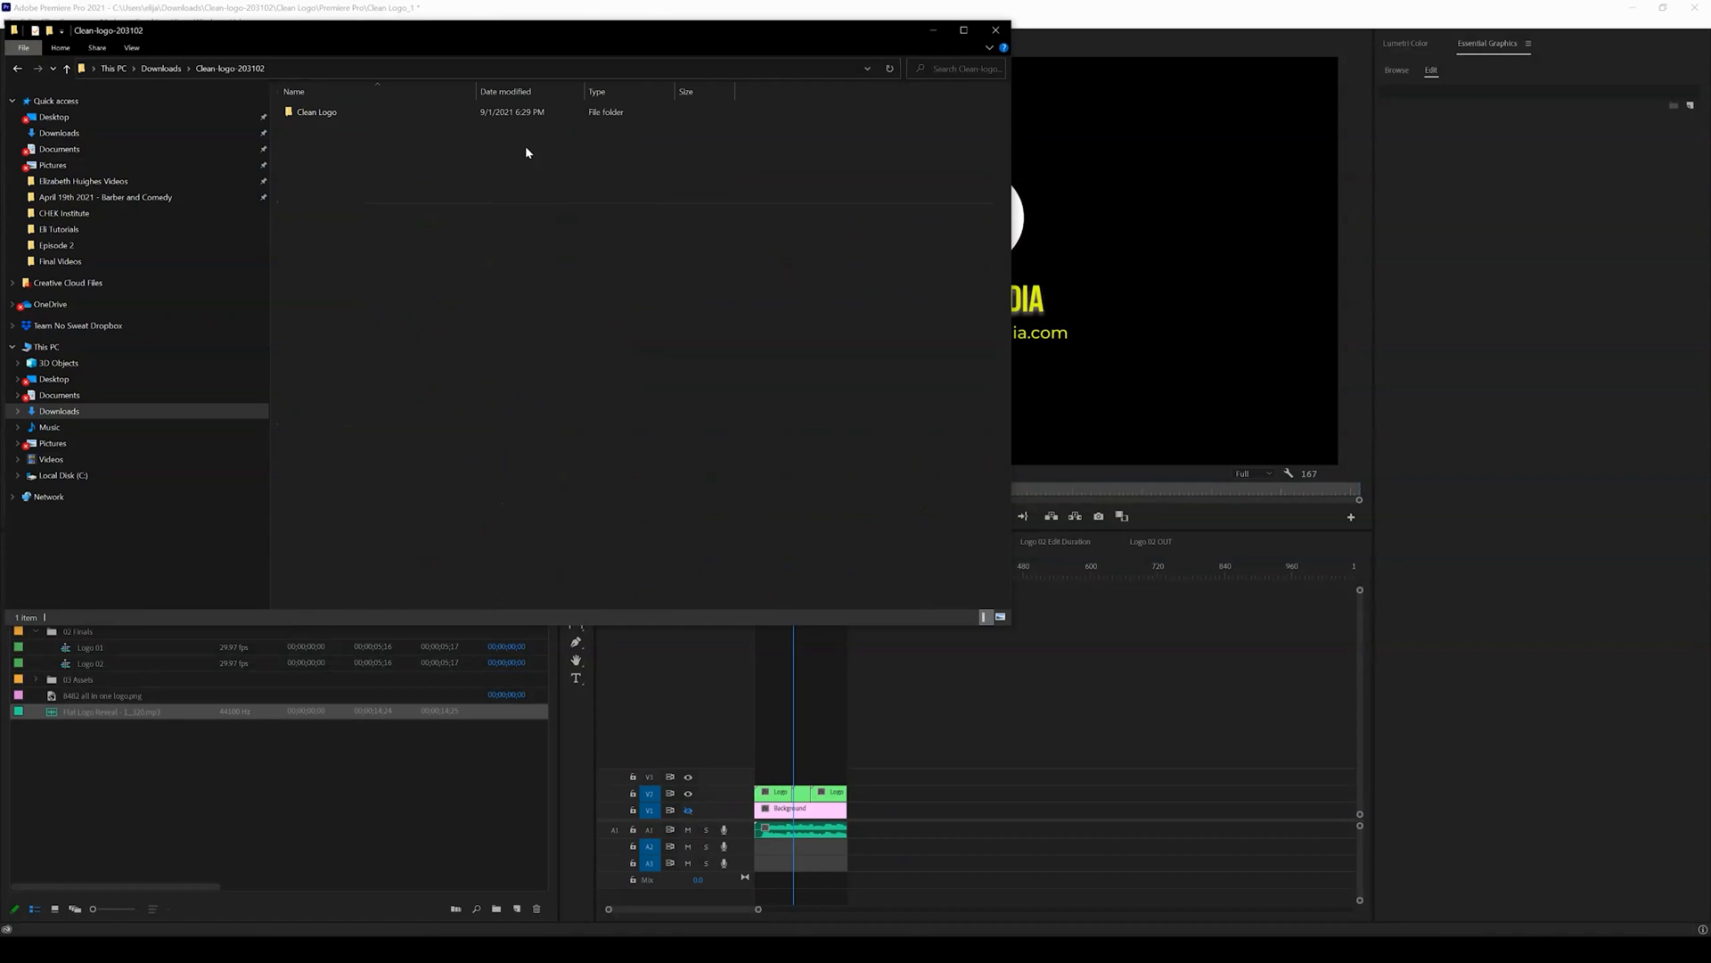
{"action": "double_click", "coordinate": [353, 113]}
{"action": "double_click", "coordinate": [348, 126]}
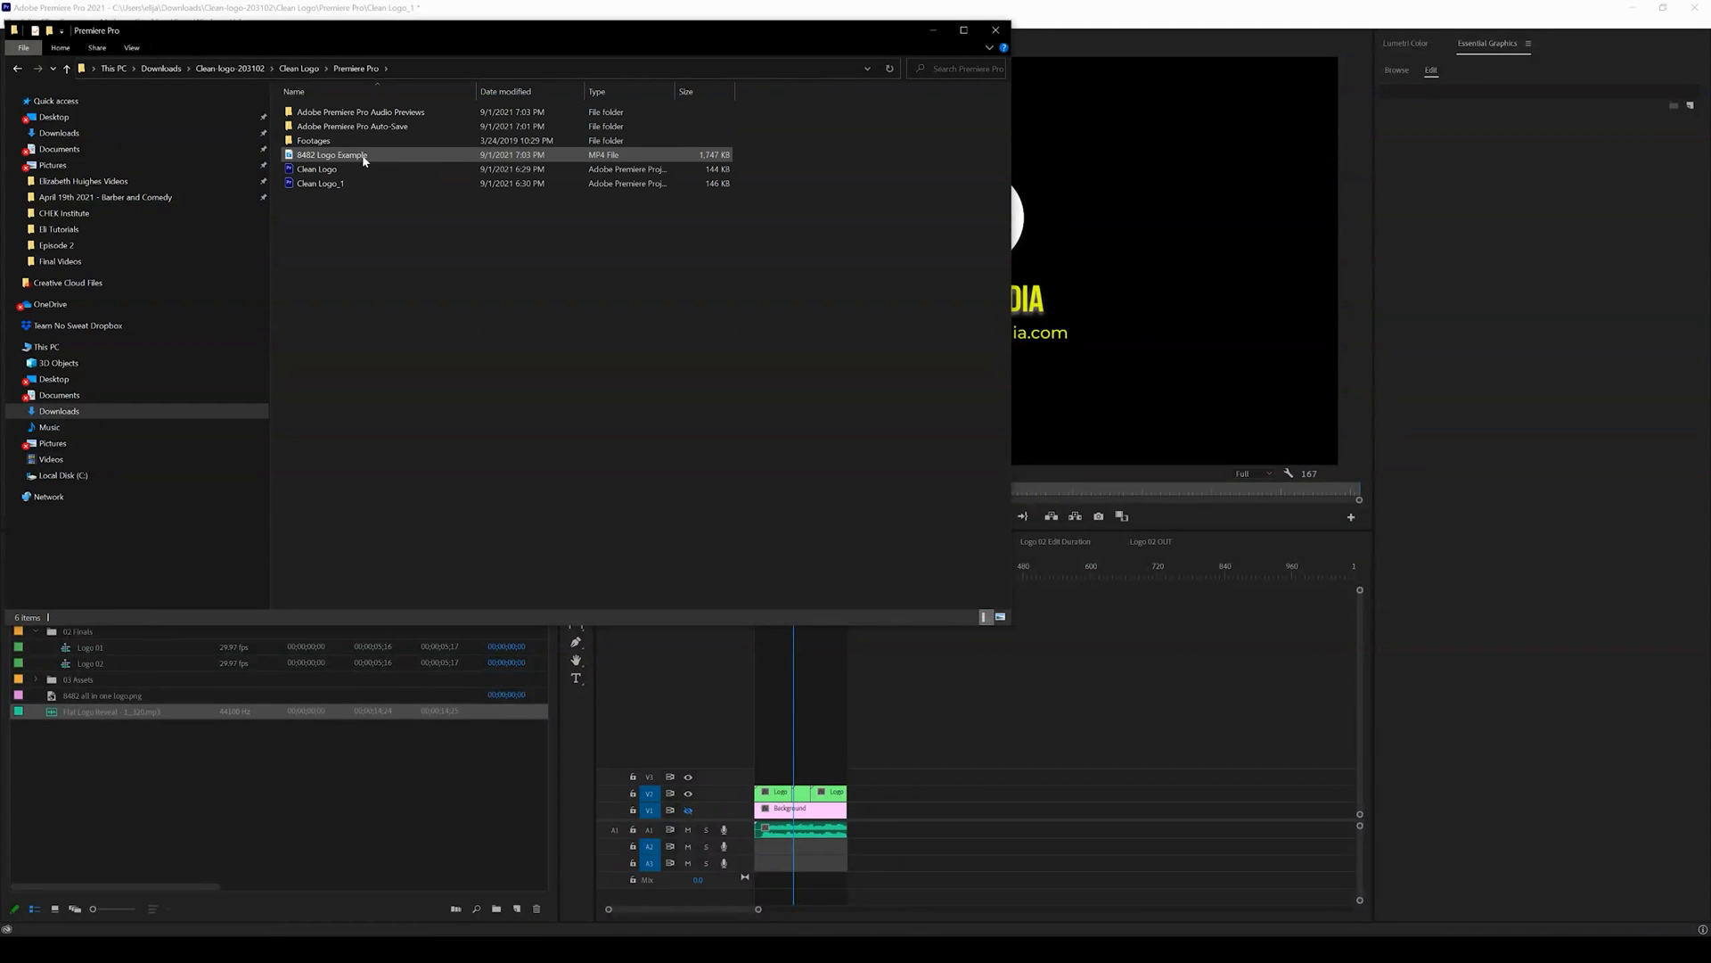
{"action": "double_click", "coordinate": [364, 157]}
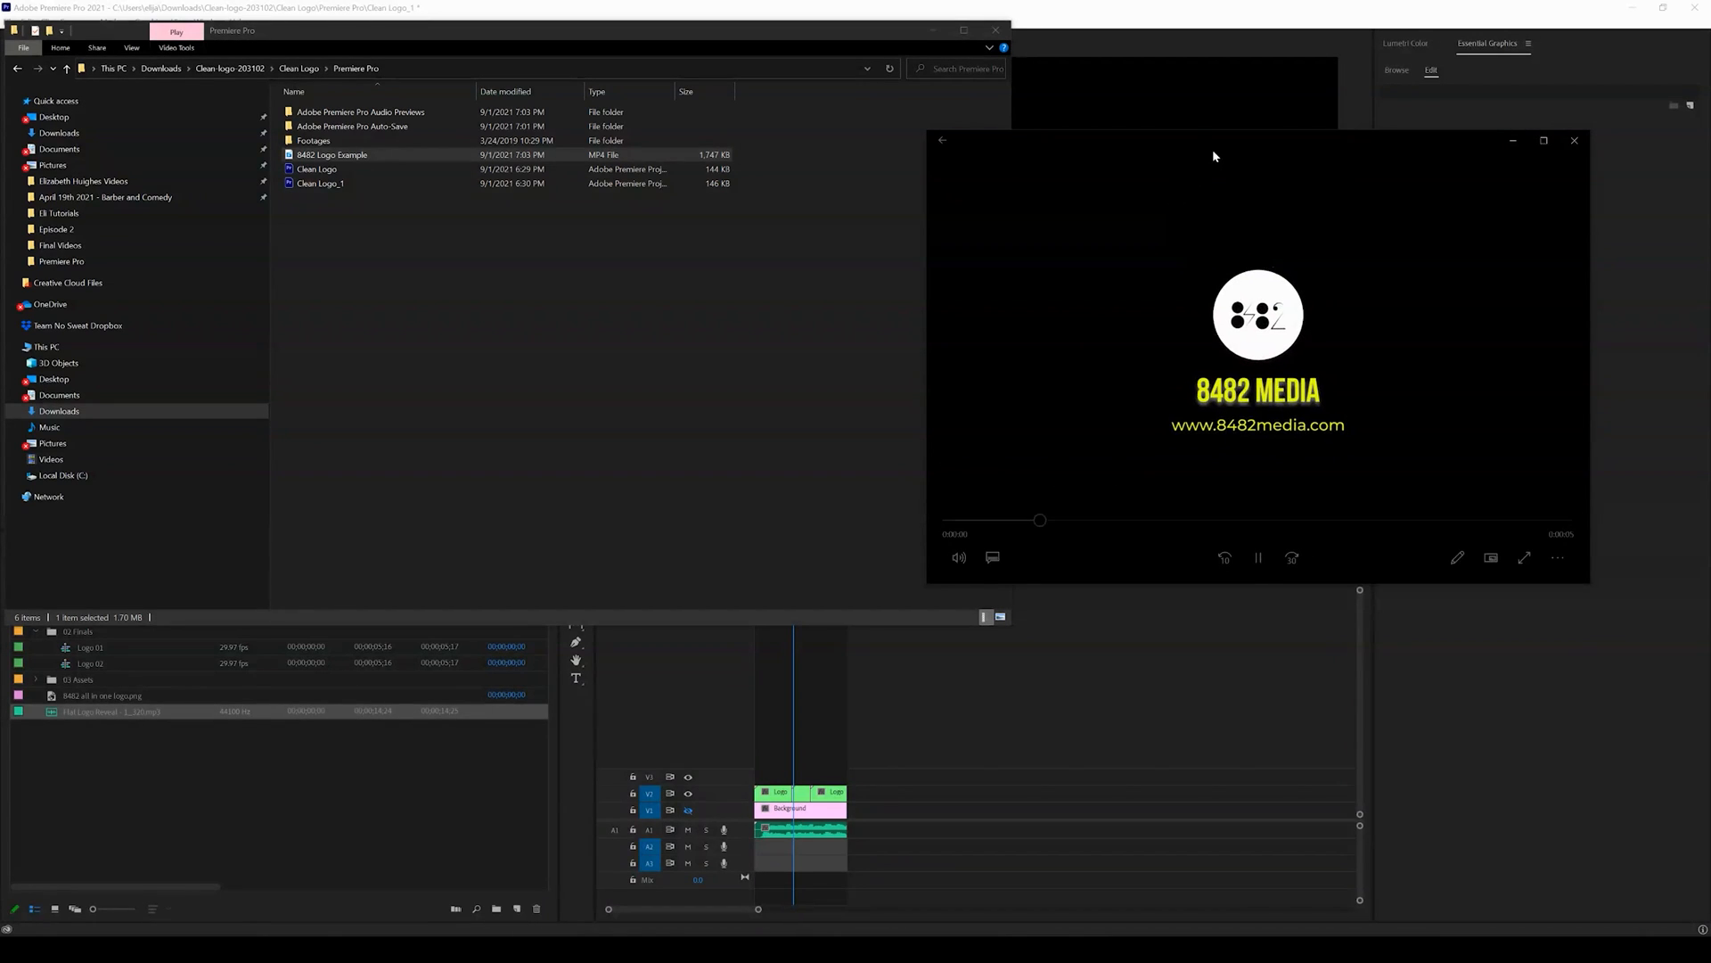
{"action": "left_click_drag", "start_coordinate": [1228, 145], "coordinate": [878, 191]}
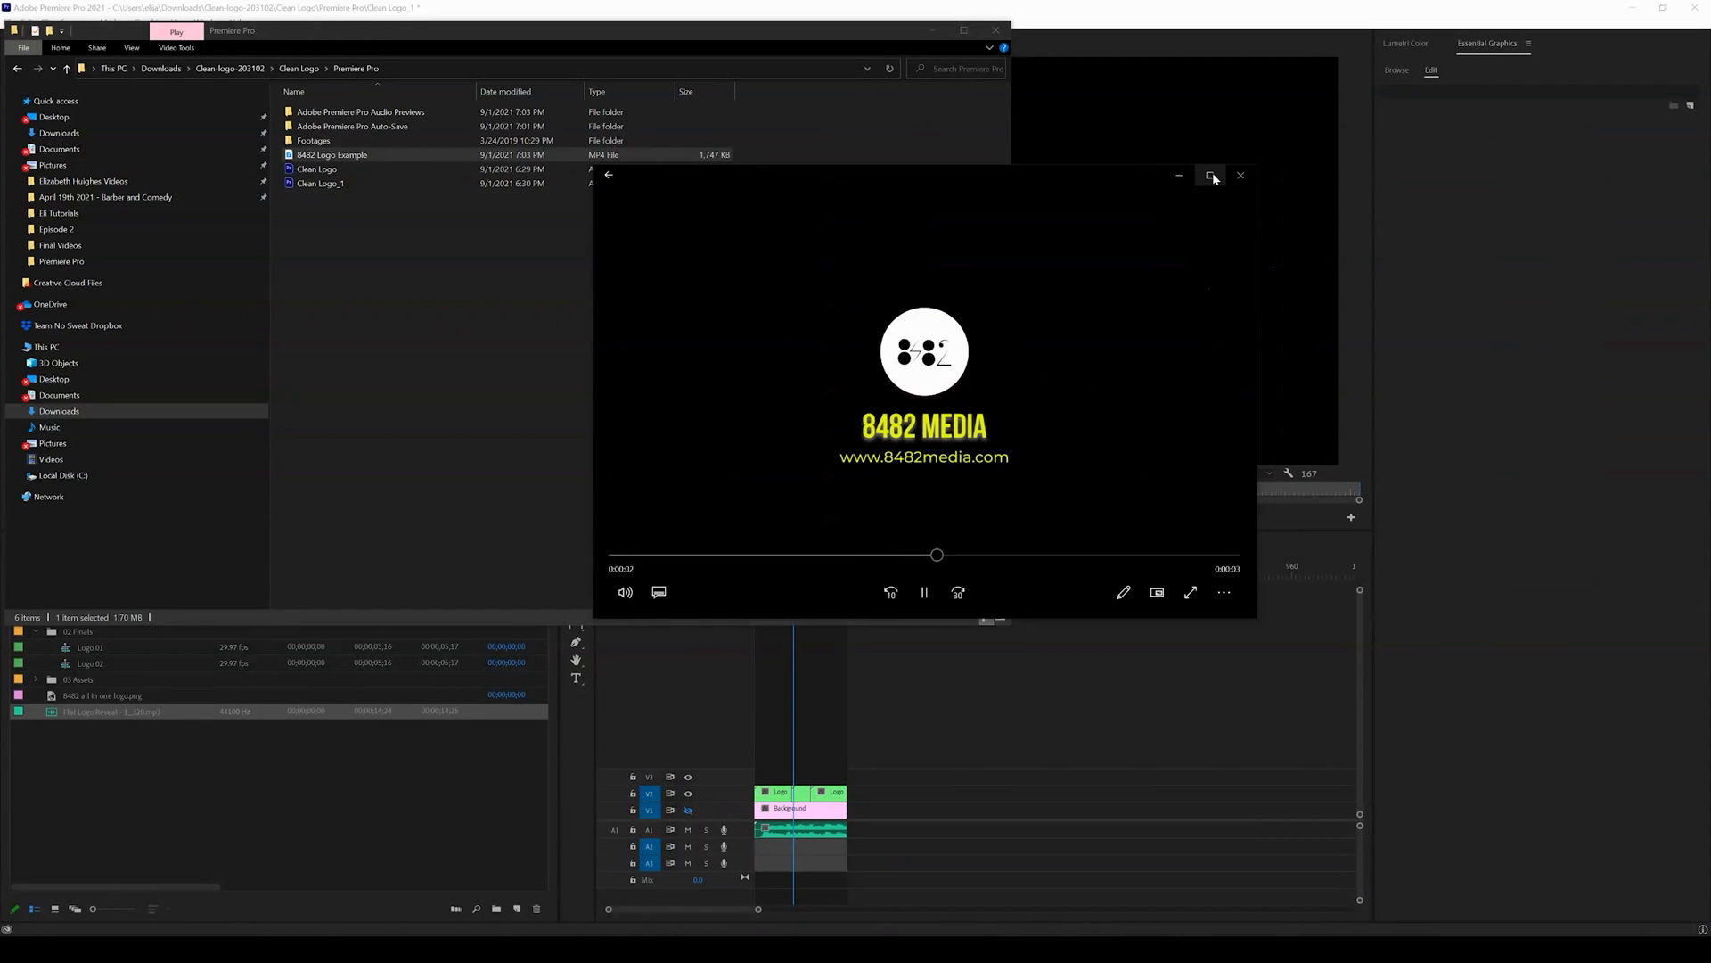
{"action": "left_click", "coordinate": [1244, 175]}
{"action": "left_click", "coordinate": [969, 692]}
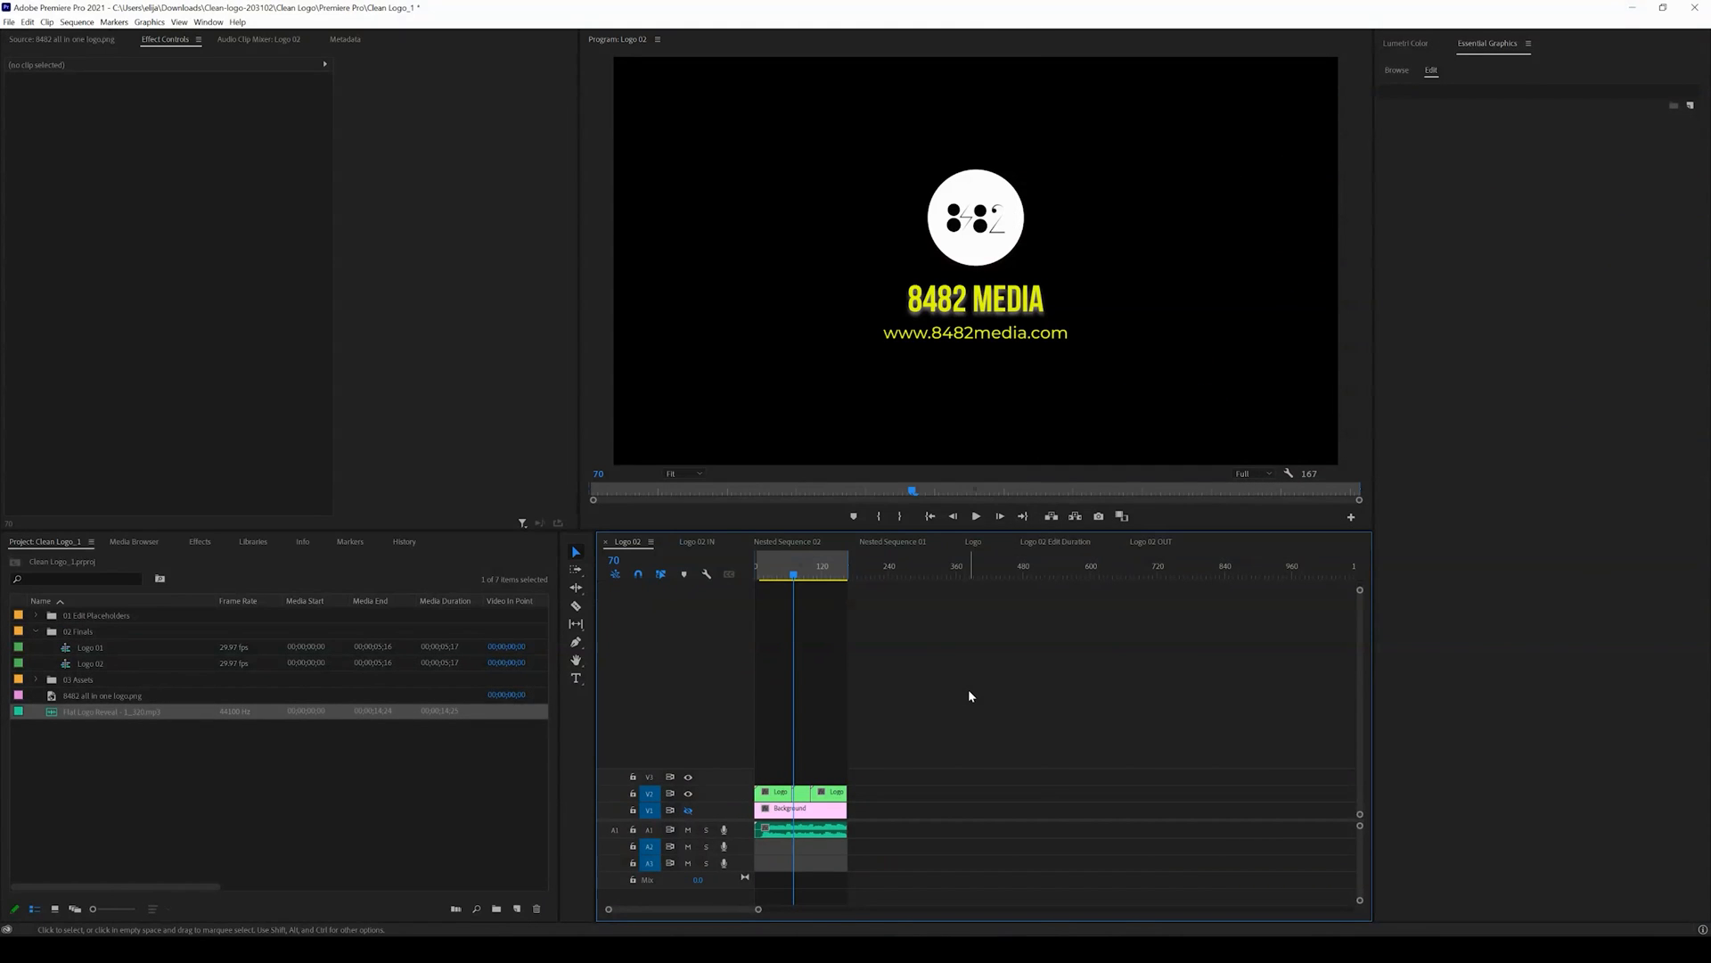